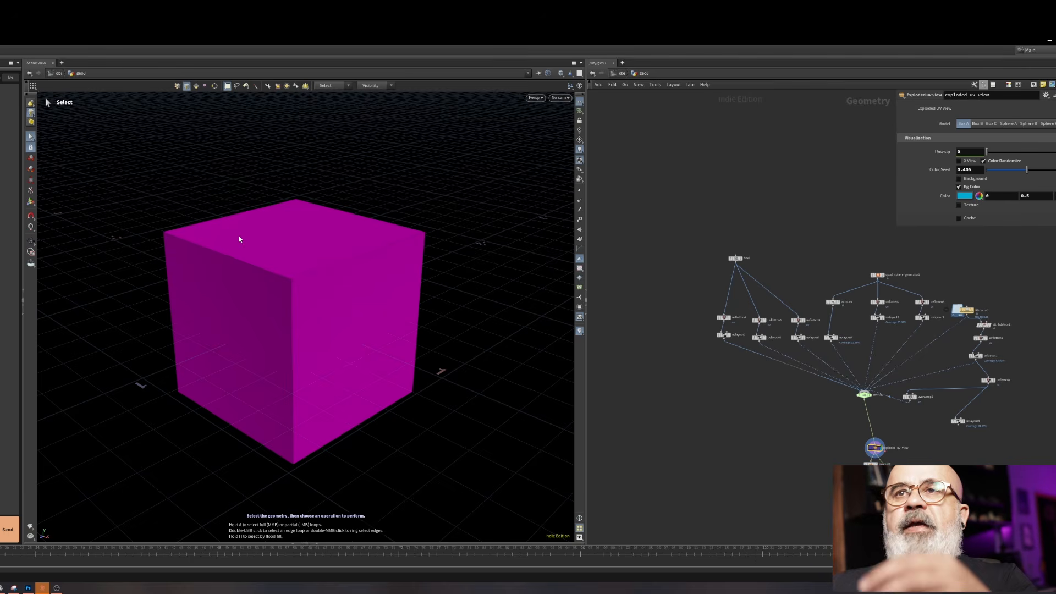
Examine the magenta box from several angles in wireframe and in shaded display
key(w)
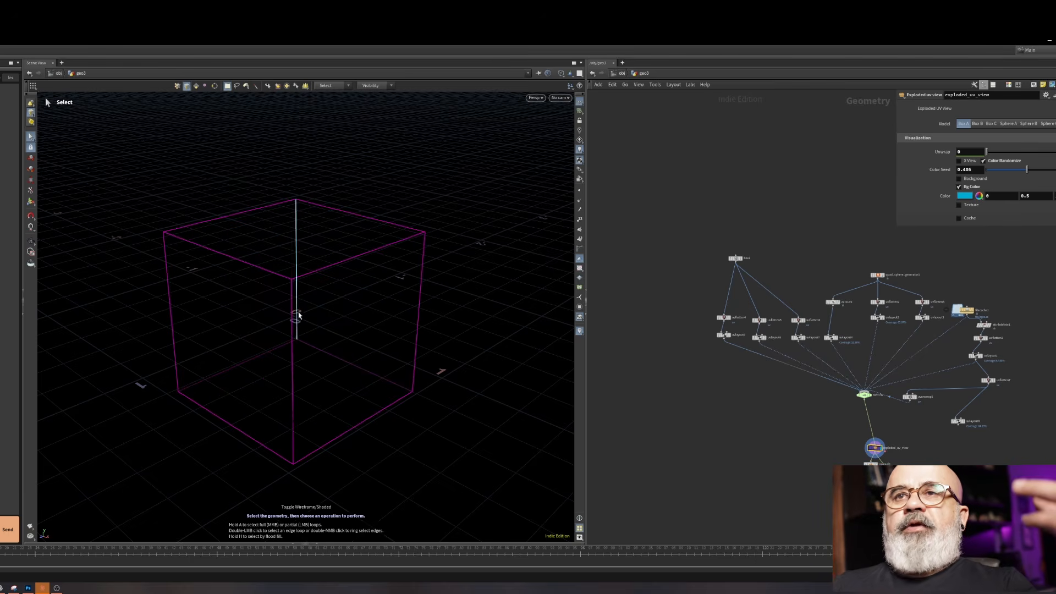
alt+drag(290, 427, 262, 372)
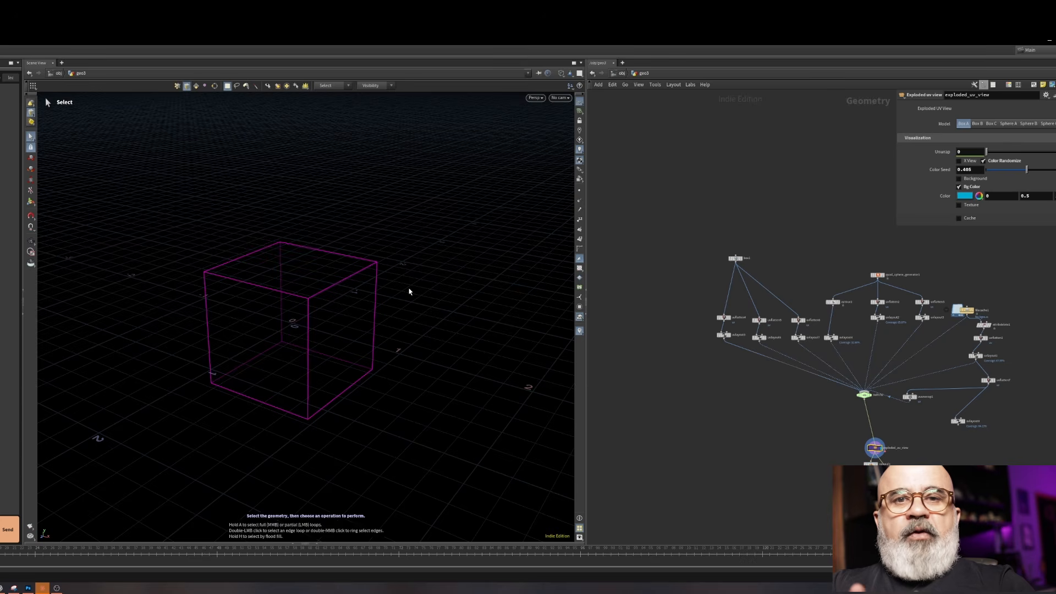
key(w)
key(Escape)
drag(327, 320, 394, 266)
key(s)
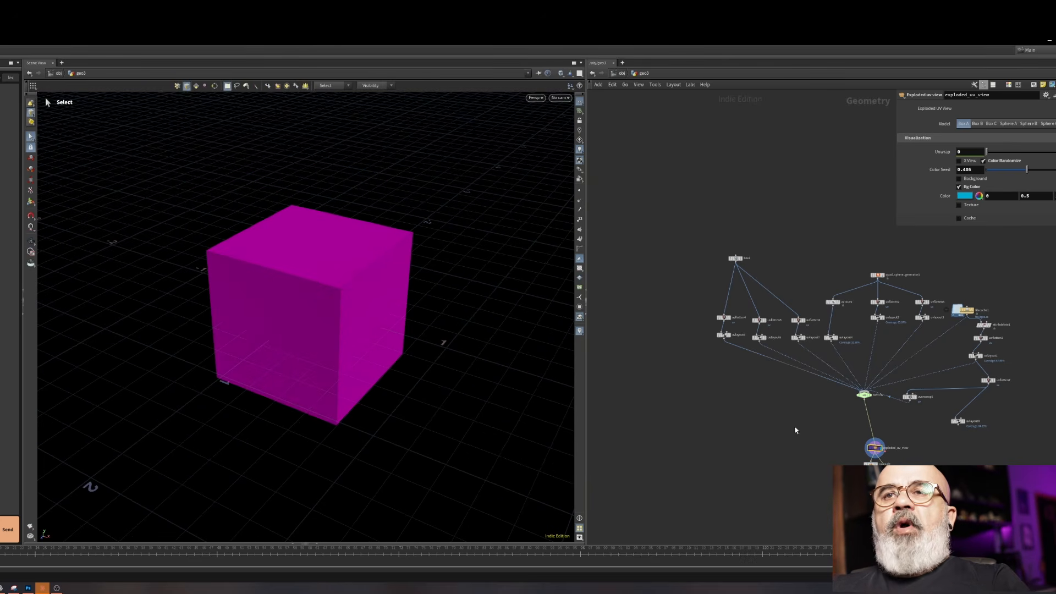
scroll(794, 429, up, 2)
Compare the box's cross-shaped UV layout in the UV view with its 3D shape in the perspective view
key(space+5)
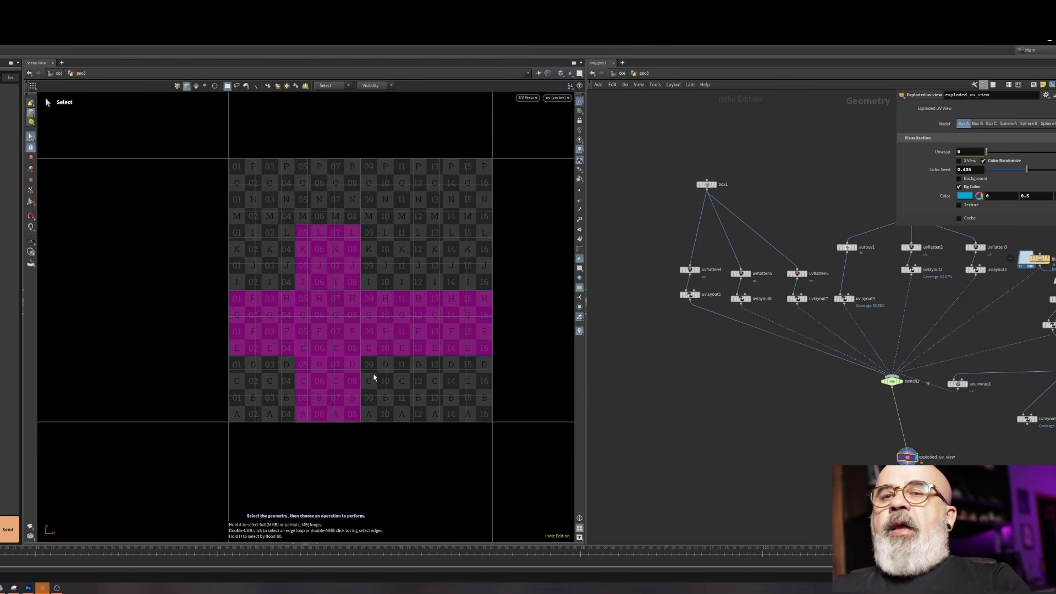
scroll(406, 315, up, 2)
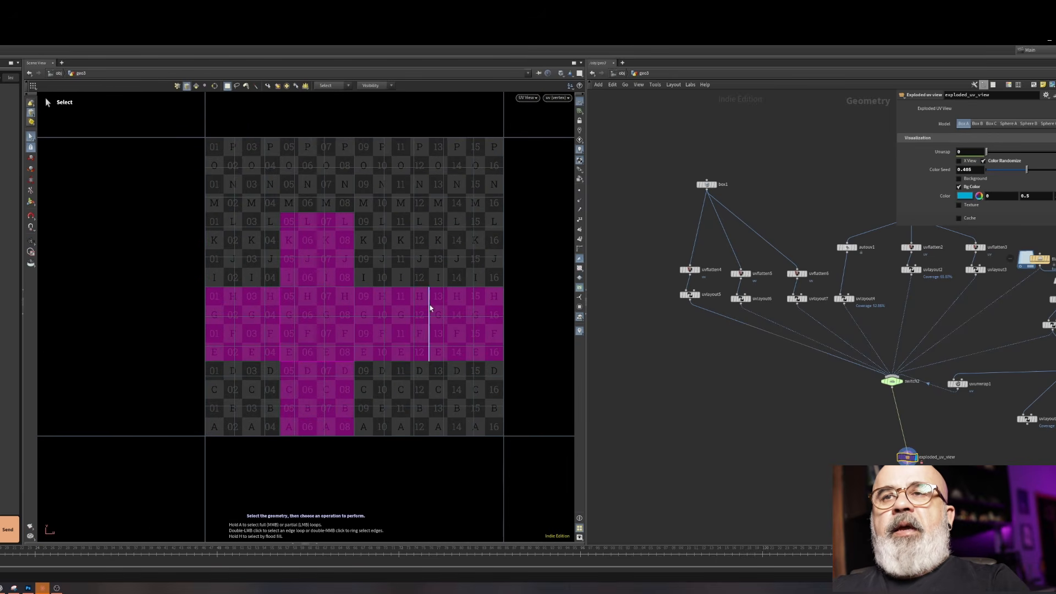
key(Escape)
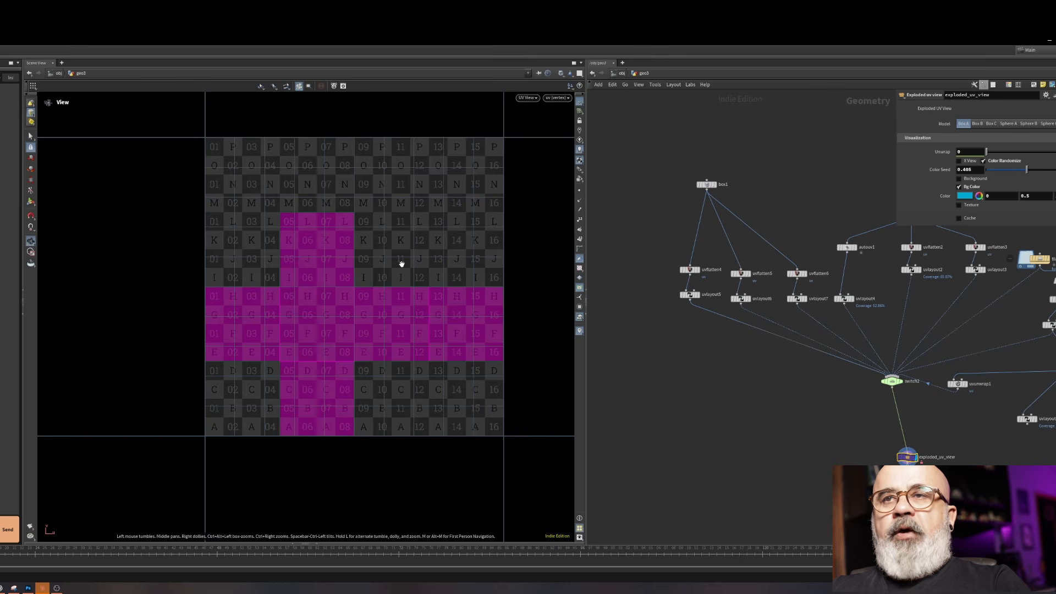
key(space+1)
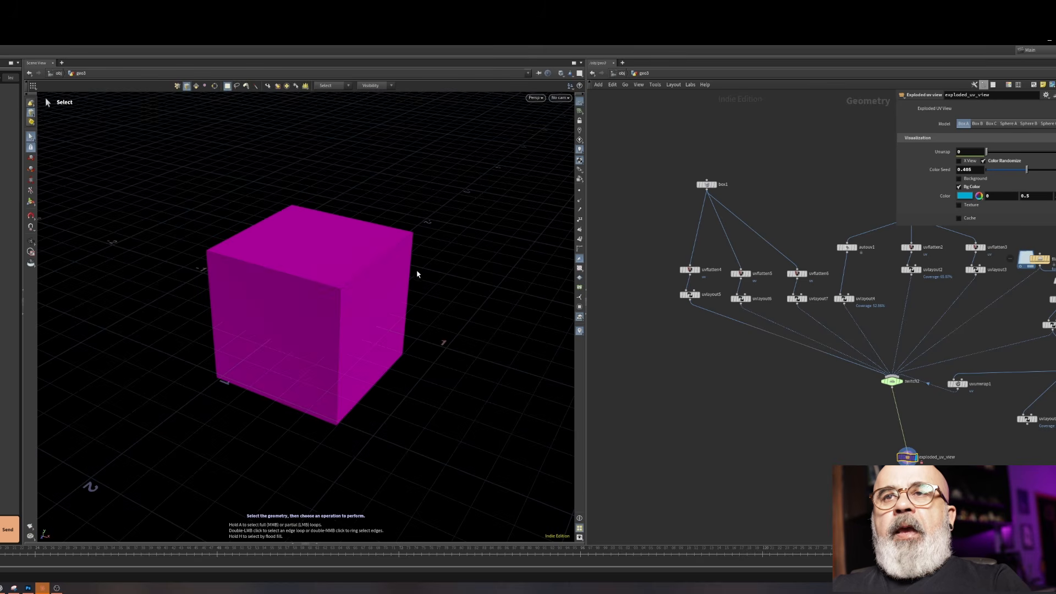
mouse_move(377, 303)
alt+mouse_down()
mouse_move(406, 297)
mouse_move(382, 305)
alt+mouse_up()
key(space+5)
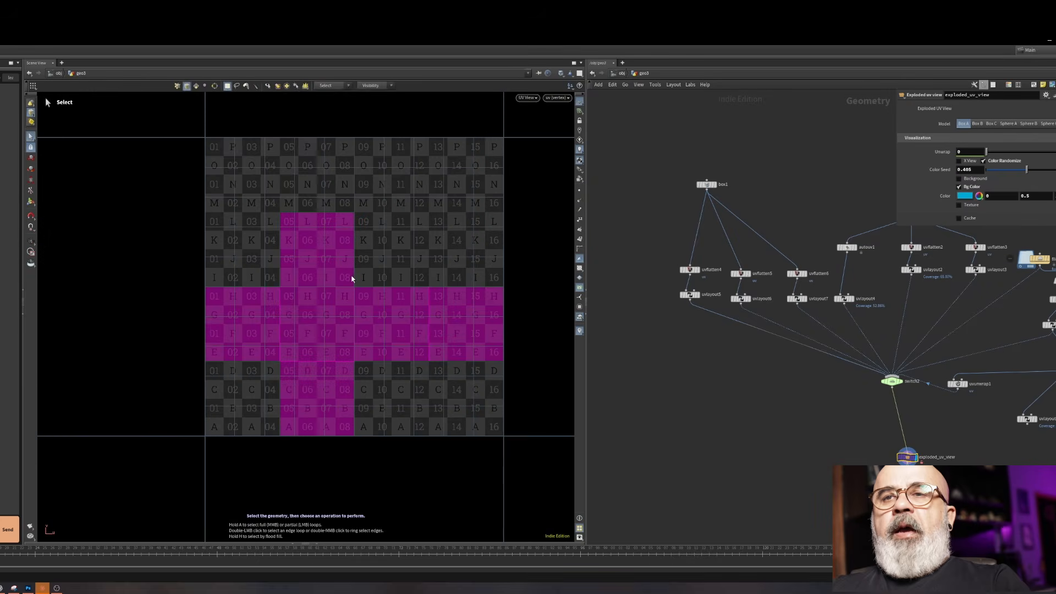
key(space+1)
alt+drag(319, 306, 385, 320)
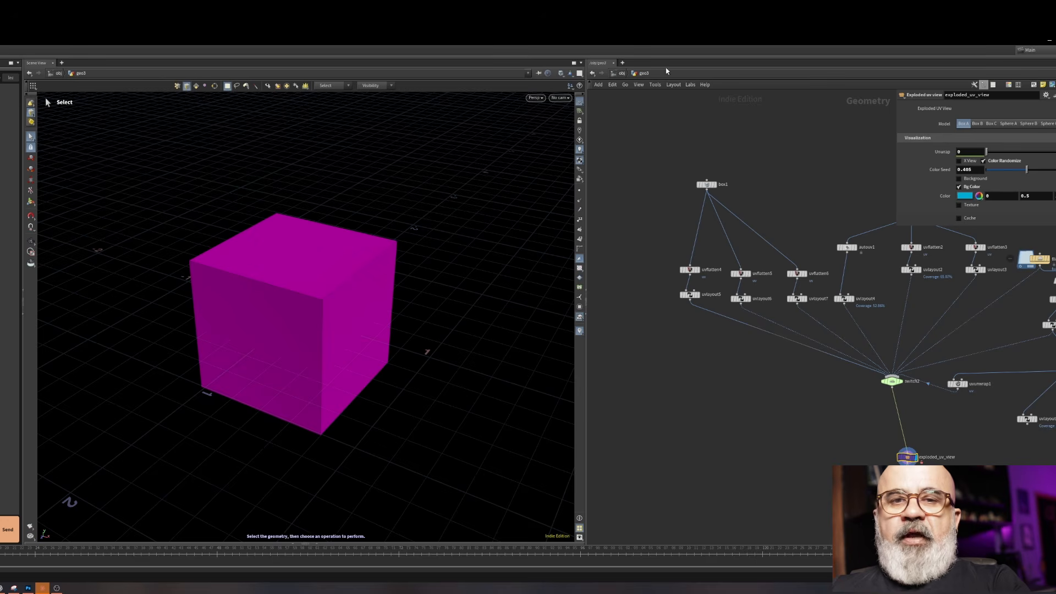
Set Unwrap to 1 to flatten the box into its UV layout and show it from the front view
drag(987, 153, 1050, 152)
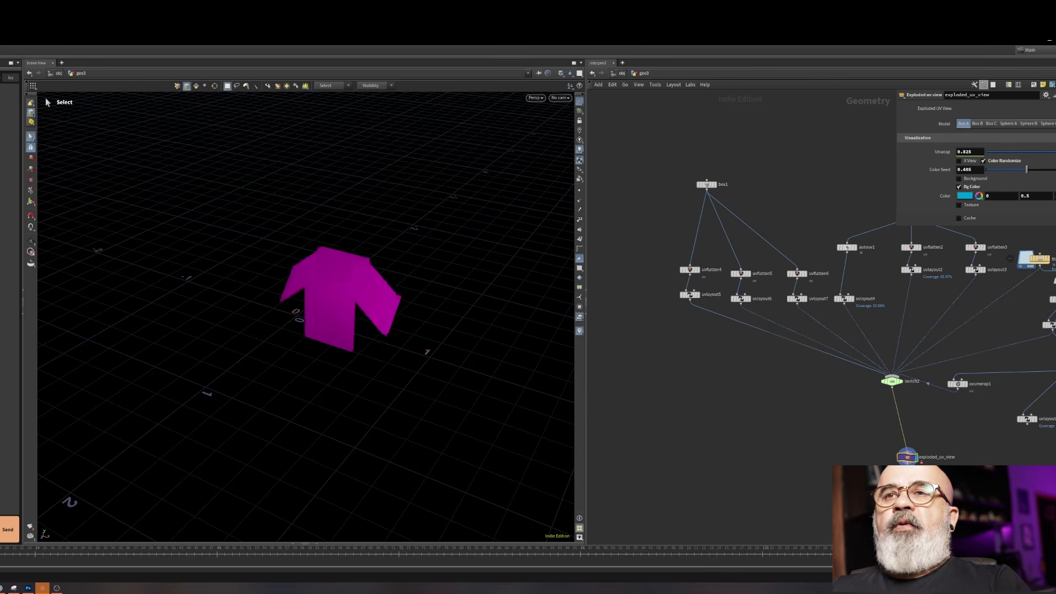
key(Escape)
drag(565, 281, 488, 229)
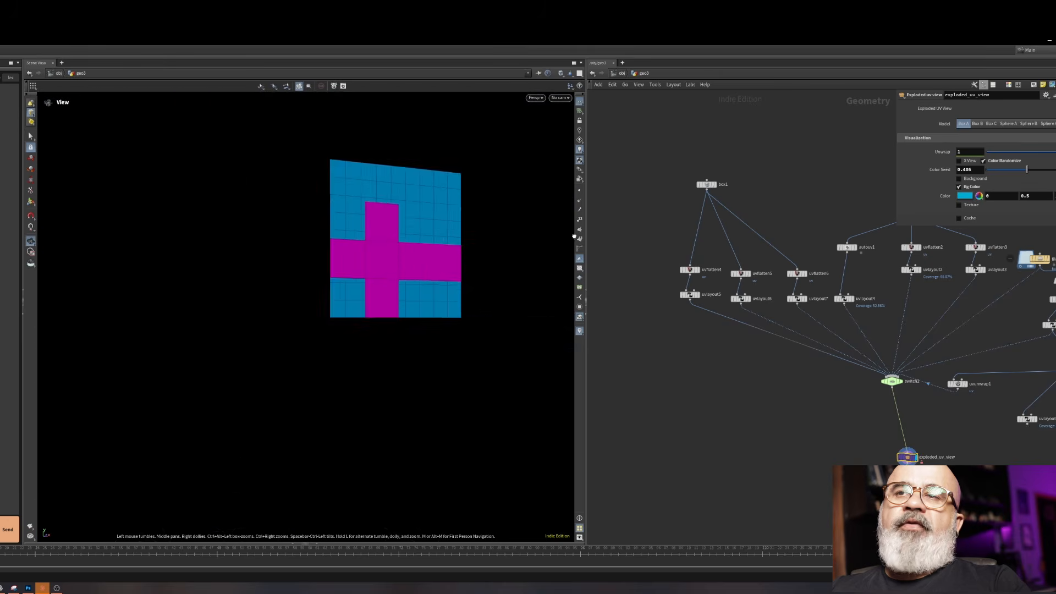
scroll(444, 236, up, 5)
key(space+3)
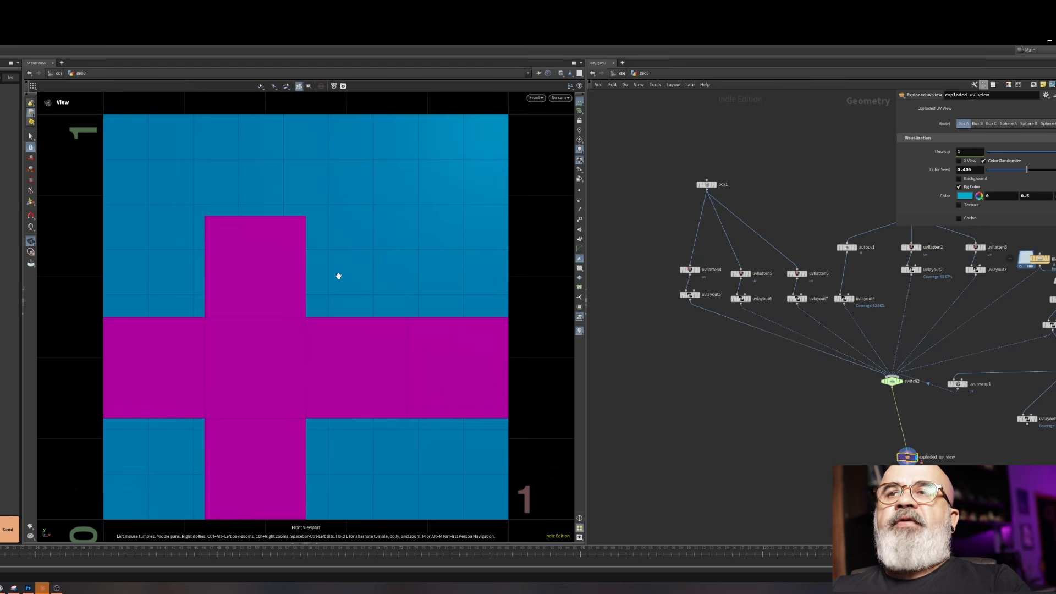
scroll(415, 288, down, 1)
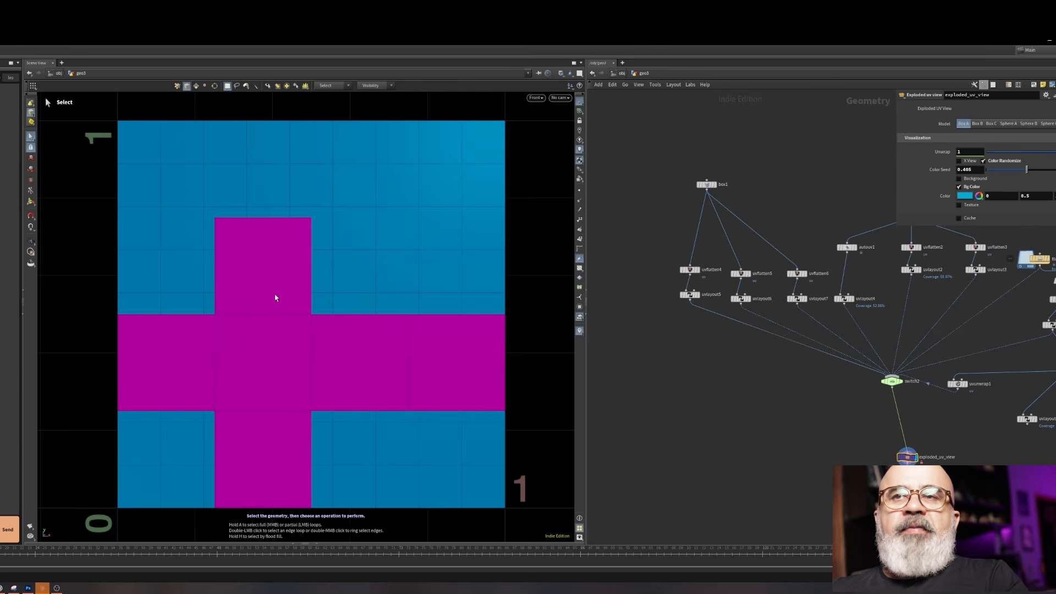
Try scaling all the flattened box faces uniformly to about 0.2, and undo the edit
key(4)
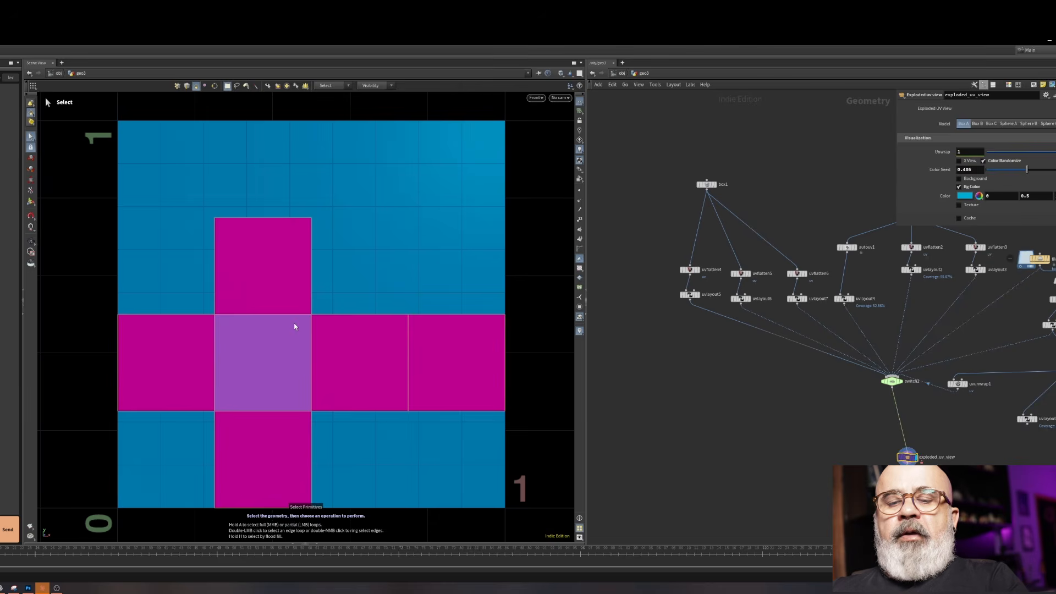
key(e)
drag(353, 320, 310, 346)
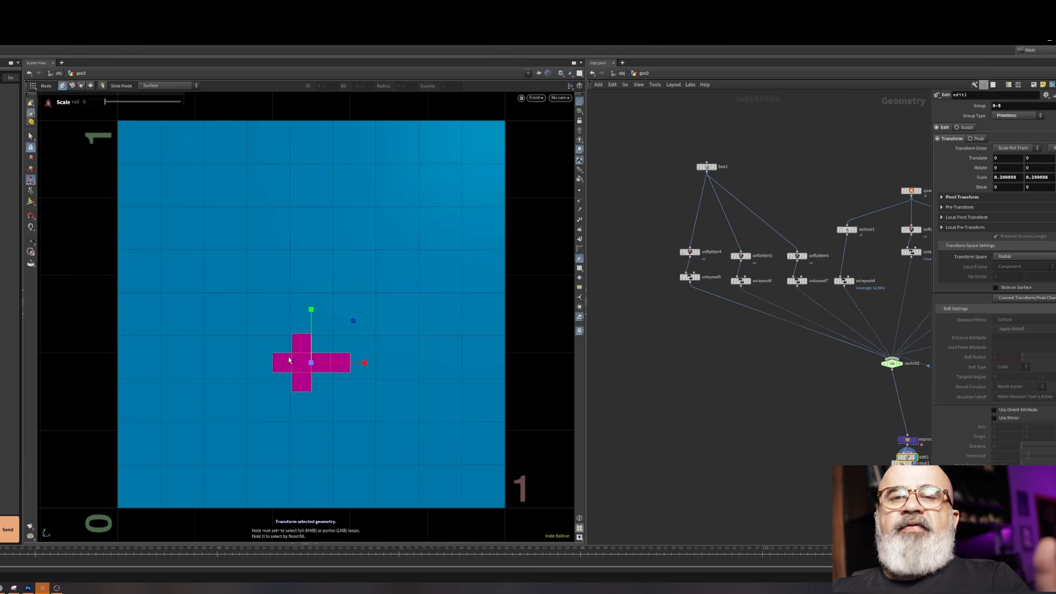
key(ctrl+z)
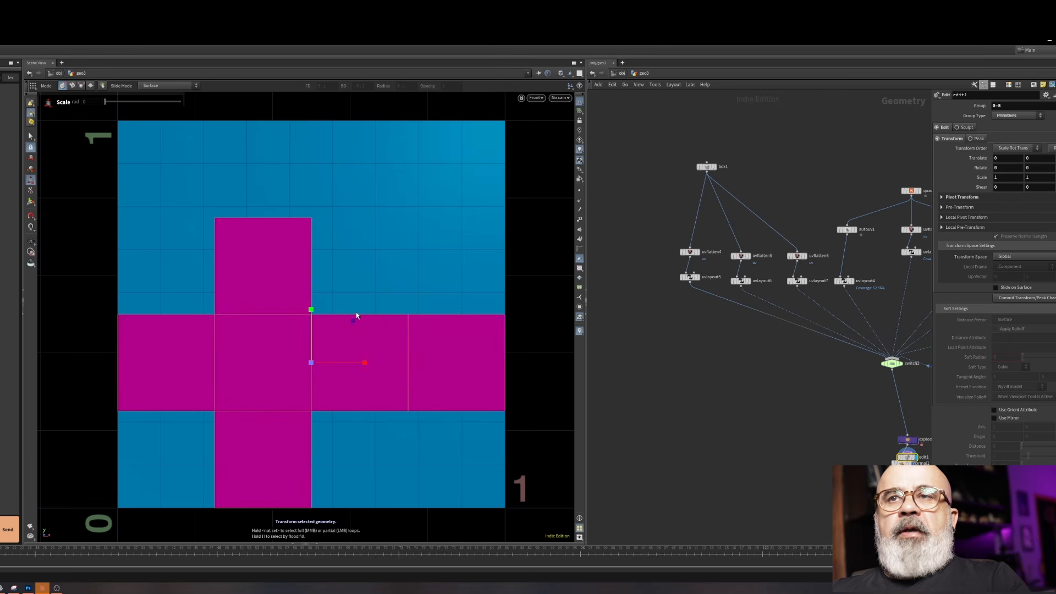
key(ctrl+z)
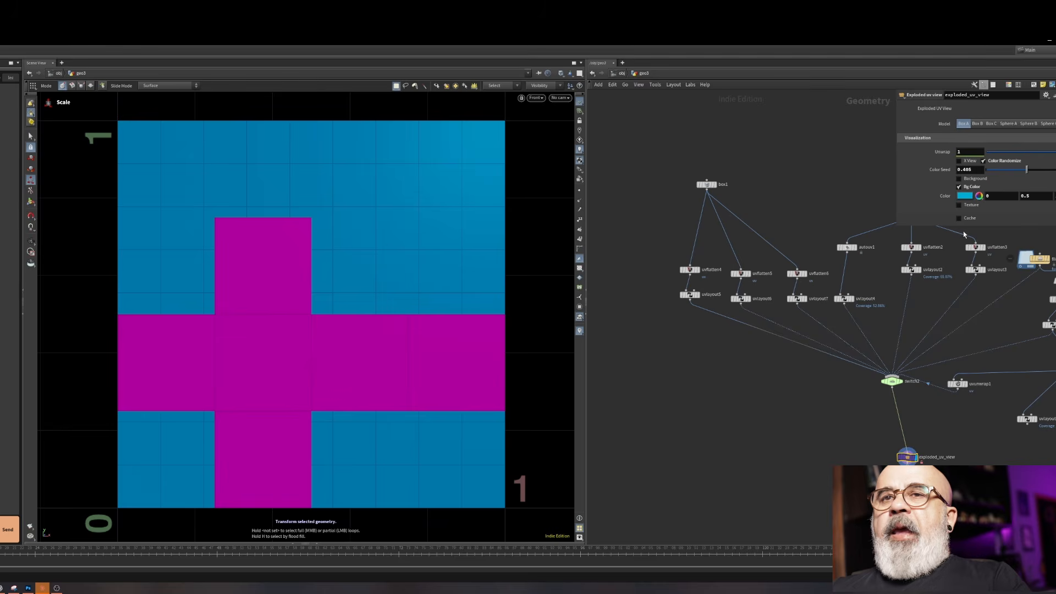
Enable the texture on the exploded UV view and return to an angled perspective view
click(969, 206)
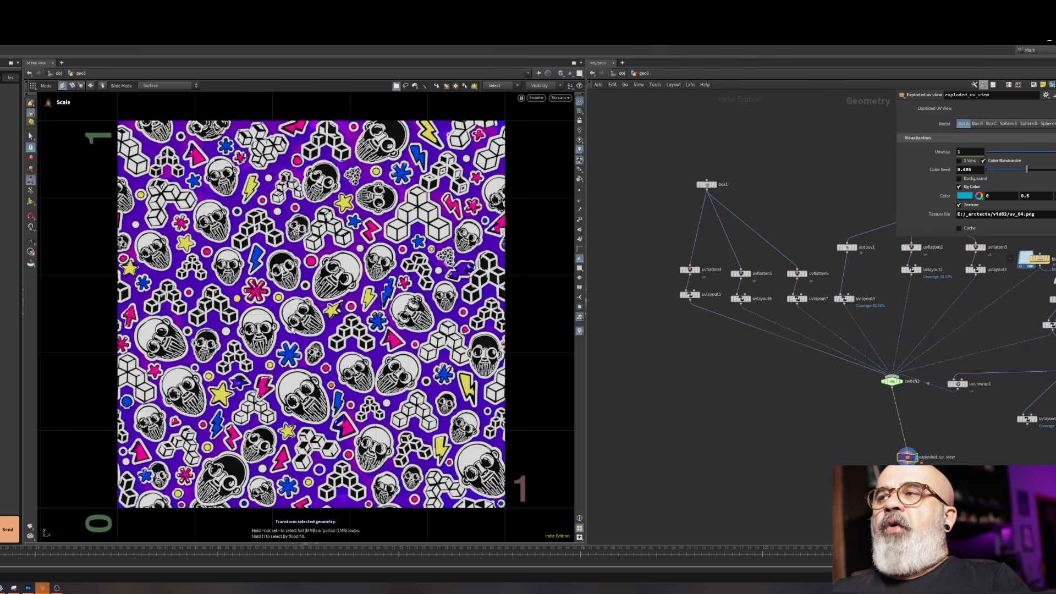
key(Escape)
key(space+1)
alt+drag(306, 335, 274, 315)
Reduce Unwrap to about 0.946, check the partly folded faces in wireframe, and return to shaded display
key(w)
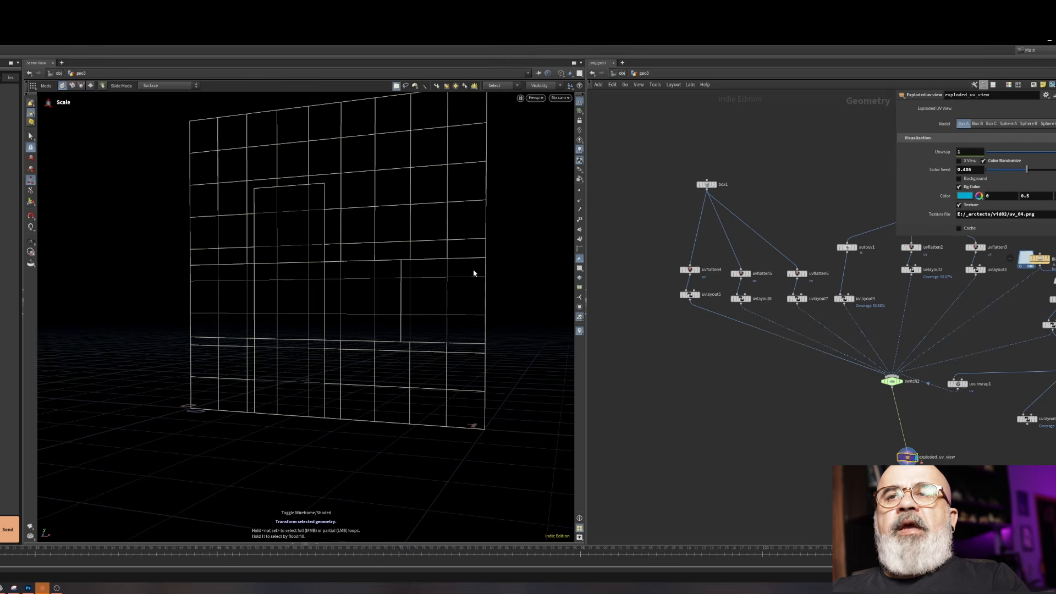
key(Escape)
drag(329, 233, 500, 266)
key(e)
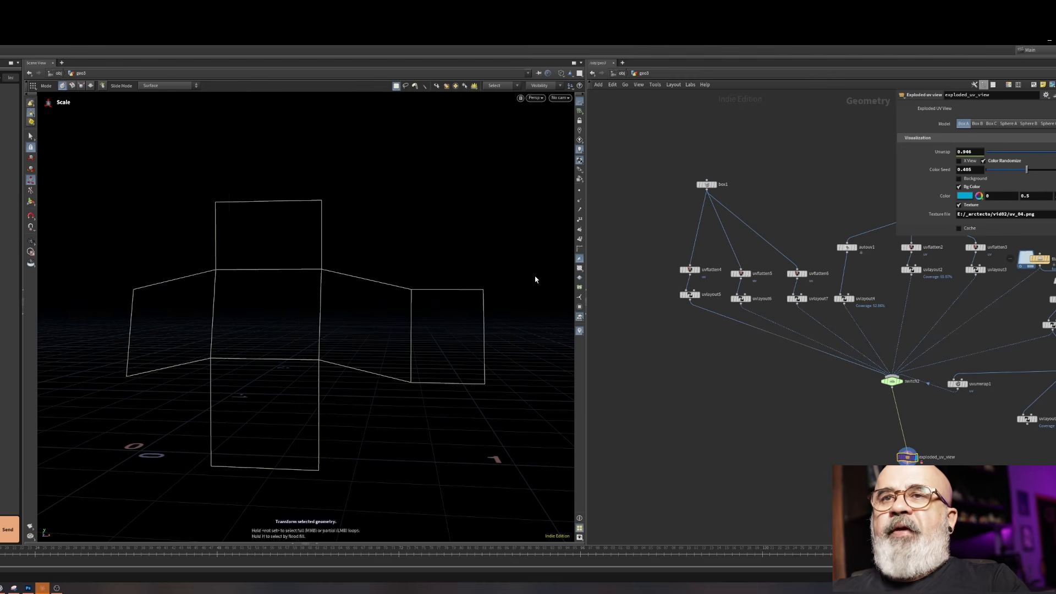
key(w)
scroll(448, 325, up, 3)
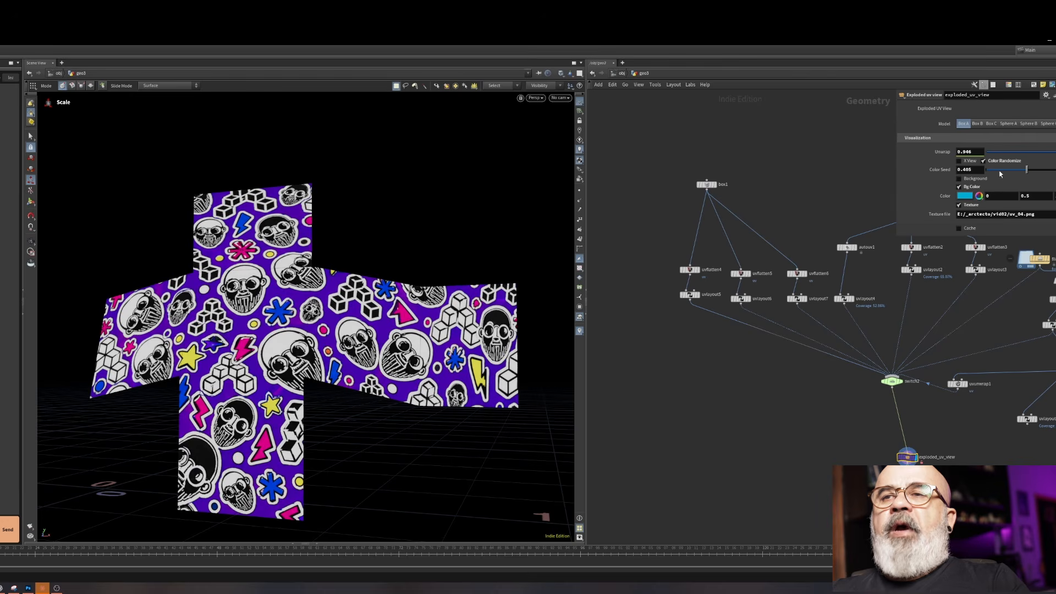
Set Unwrap to 0 to fold the textured faces back into a closed box
drag(1051, 151, 1048, 151)
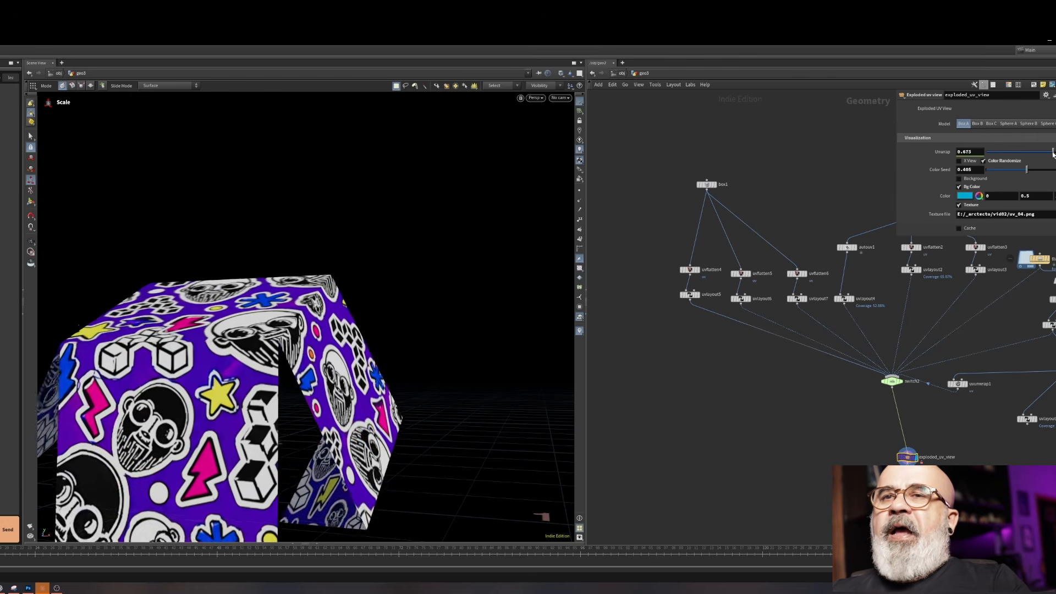
key(Escape)
drag(368, 310, 255, 330)
scroll(255, 330, up, 5)
key(e)
drag(1048, 151, 986, 152)
key(Escape)
scroll(246, 367, down, 5)
drag(246, 367, 224, 313)
key(e)
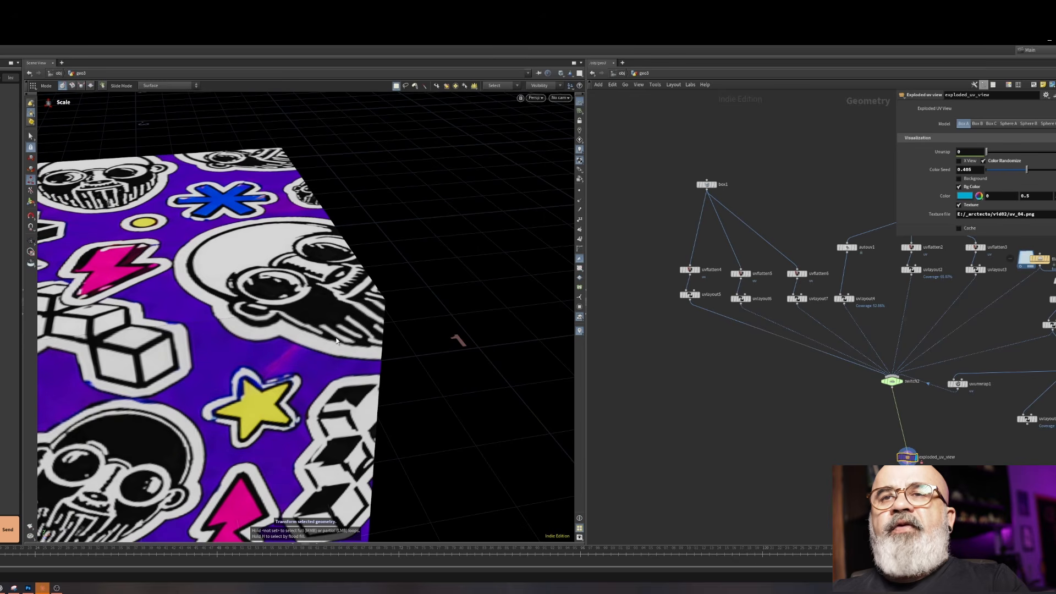
Examine the textured, closed box from several angles in shaded and wireframe display
key(Escape)
scroll(441, 337, down, 5)
drag(396, 332, 255, 408)
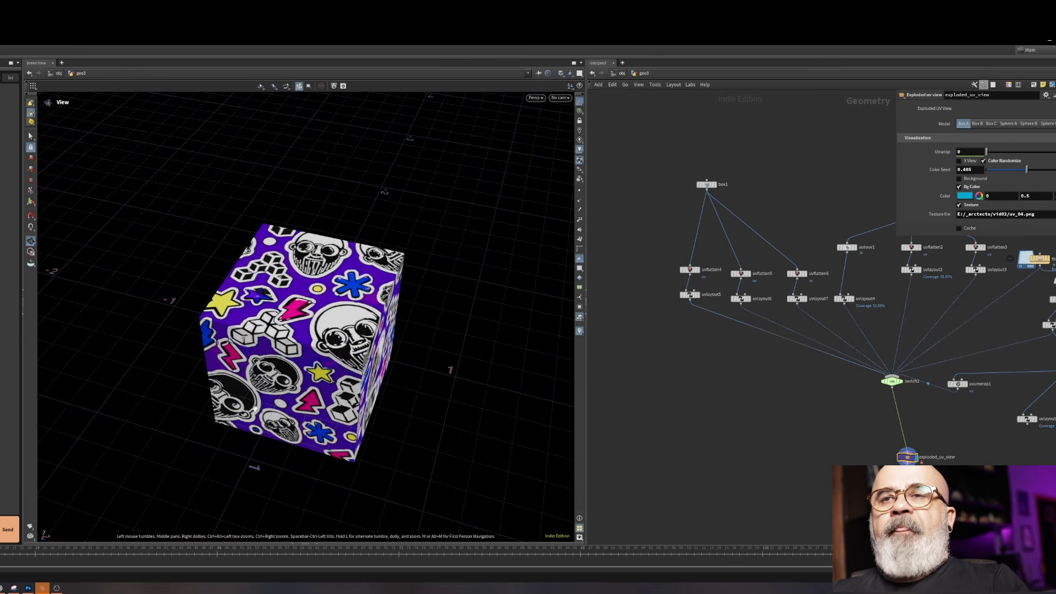
drag(313, 392, 291, 427)
key(w)
key(w)
key(e)
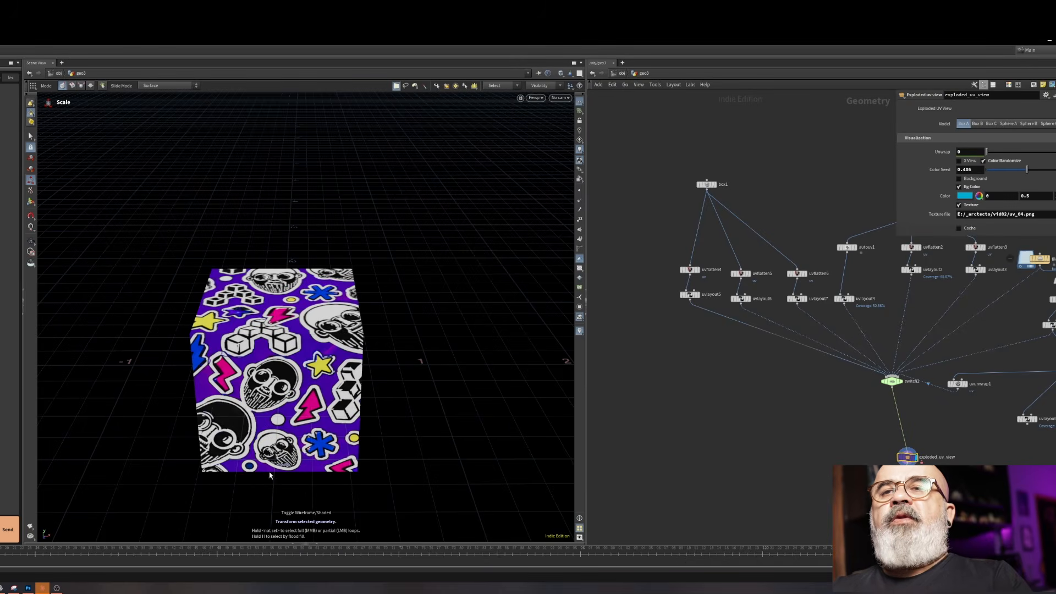
alt+drag(269, 475, 436, 378)
key(w)
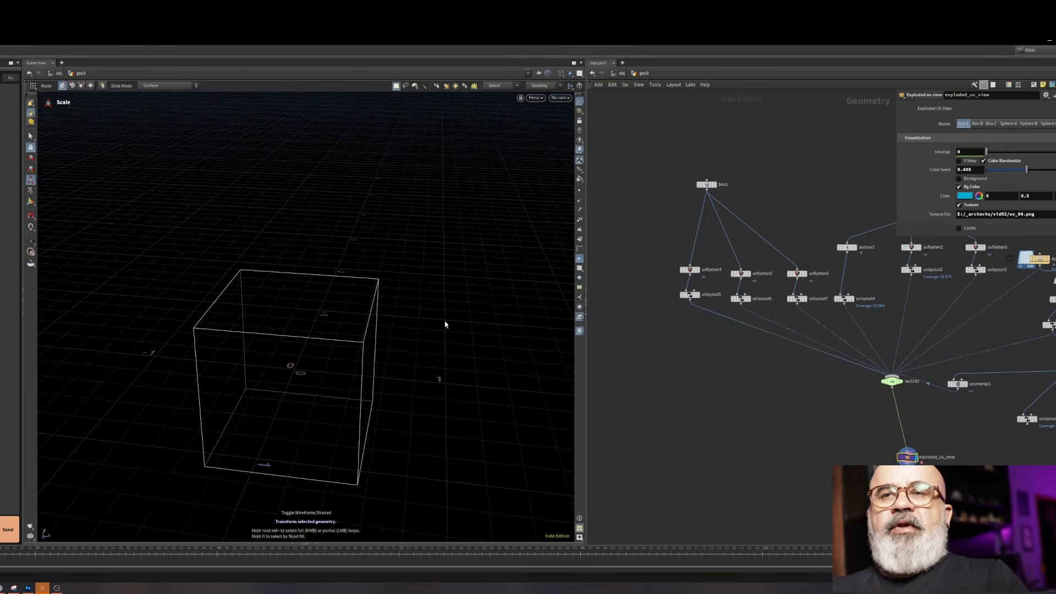
key(w)
Turn off the texture, switch the model to Box B, and check its coloured UV islands on the cube
middle_drag(947, 242, 889, 180)
click(960, 204)
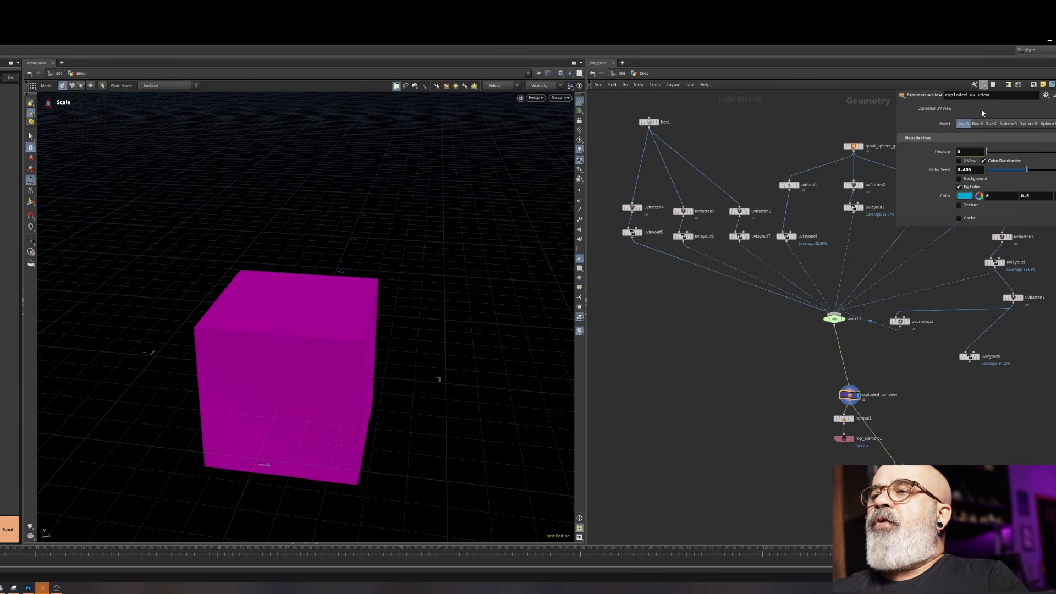
click(977, 123)
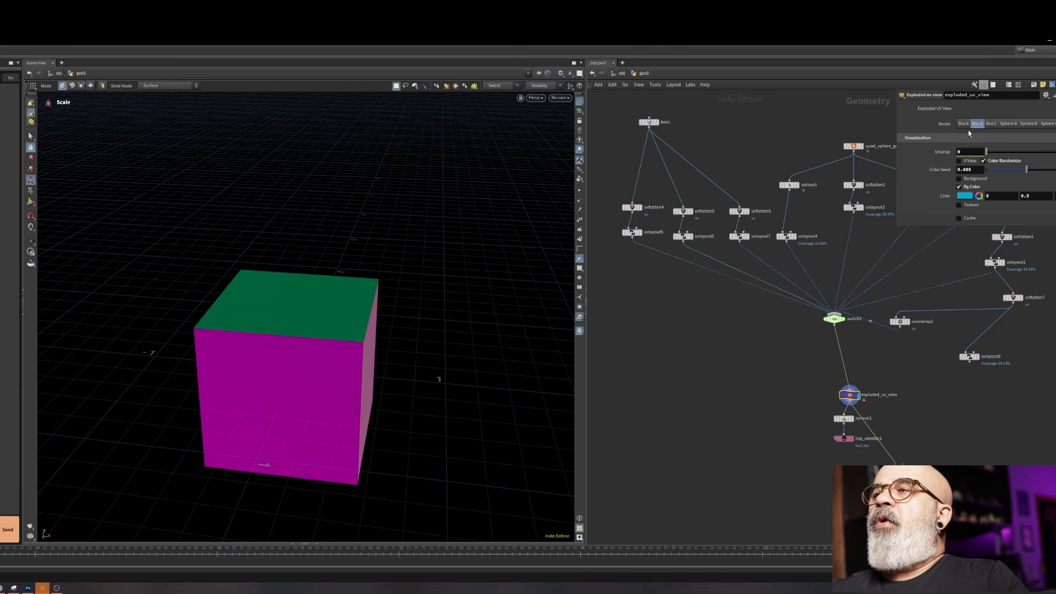
key(Escape)
drag(338, 302, 326, 350)
key(e)
key(w)
key(w)
scroll(260, 420, down, 5)
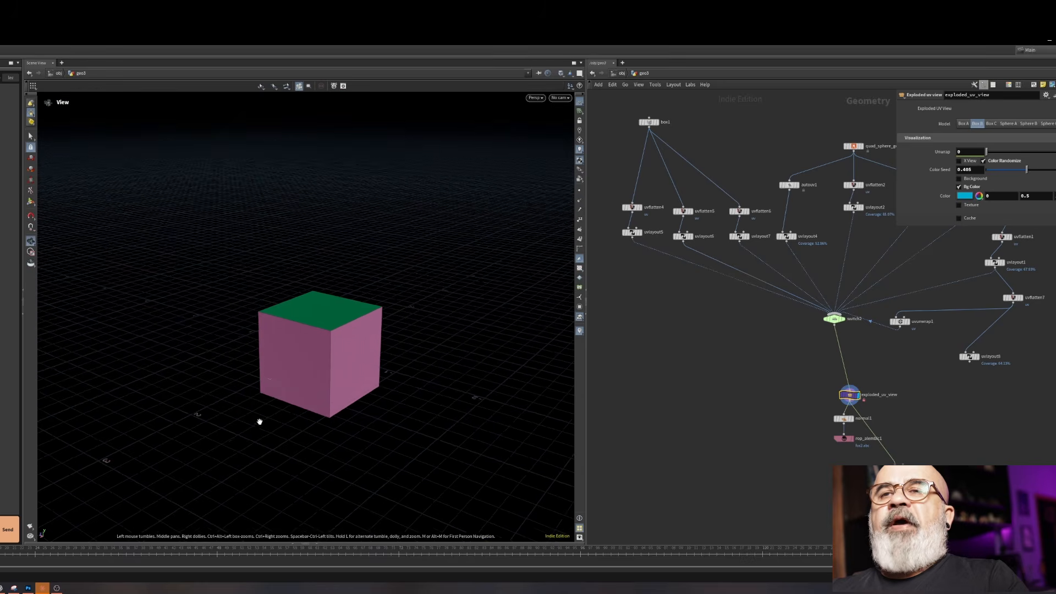
Set Unwrap to 1 to flatten Box B and check its UV islands in wireframe and shaded display
drag(989, 152, 1049, 152)
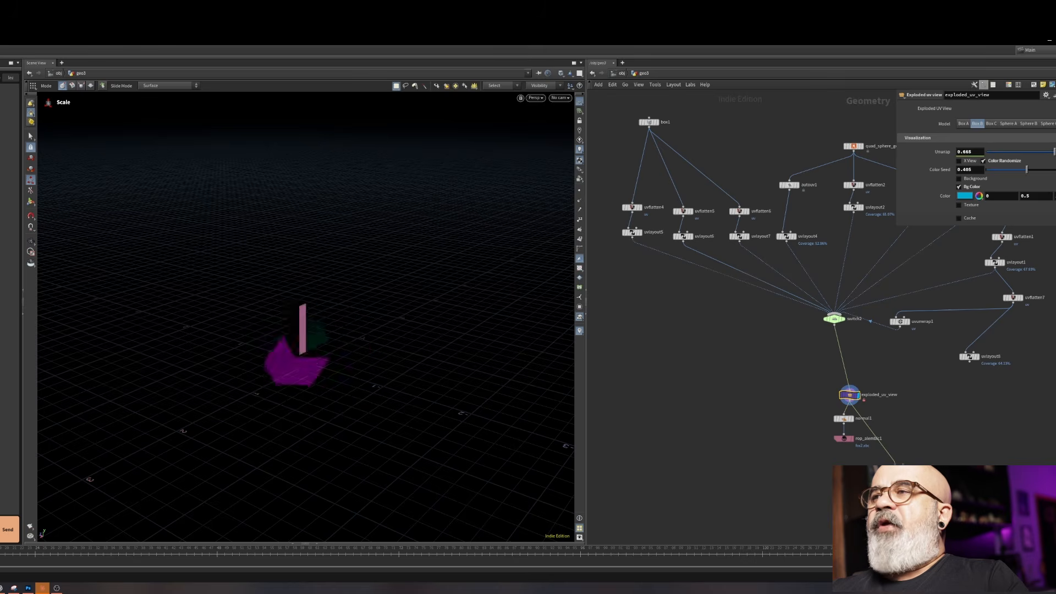
key(Escape)
drag(259, 361, 493, 328)
scroll(349, 358, up, 5)
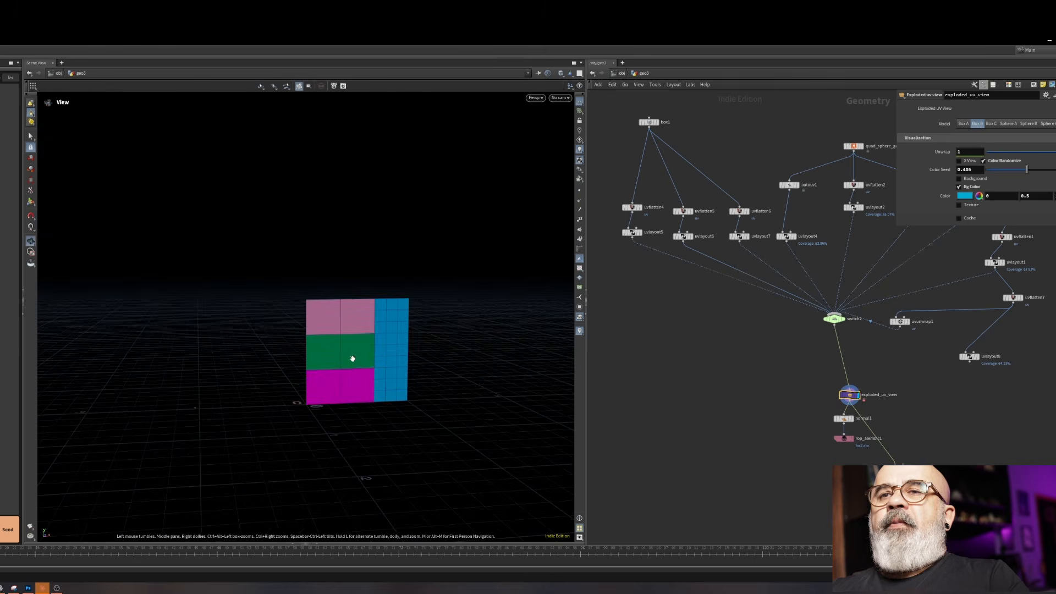
key(e)
key(w)
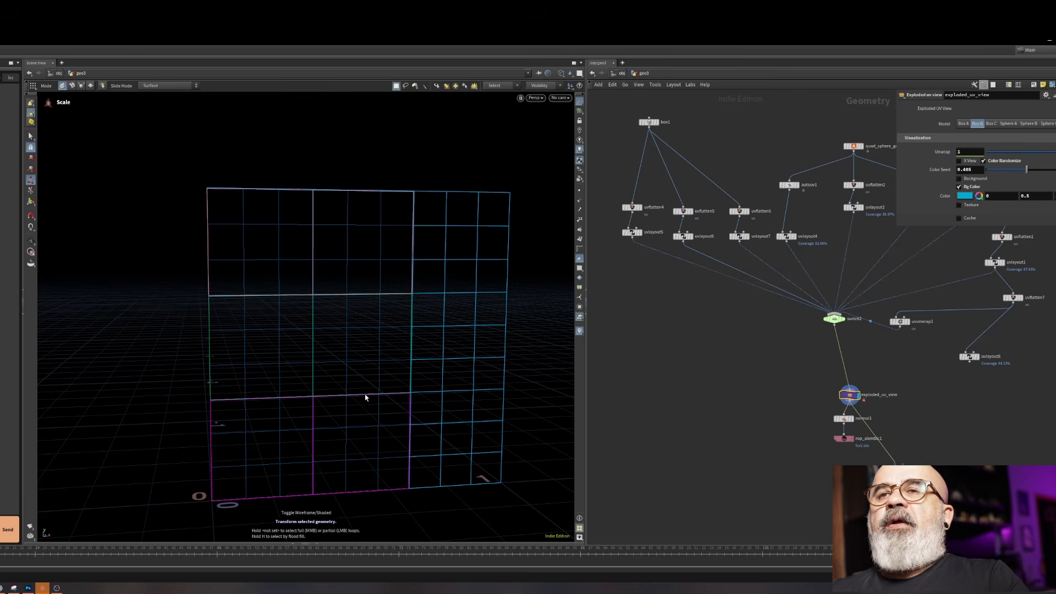
key(w)
drag(393, 423, 271, 288)
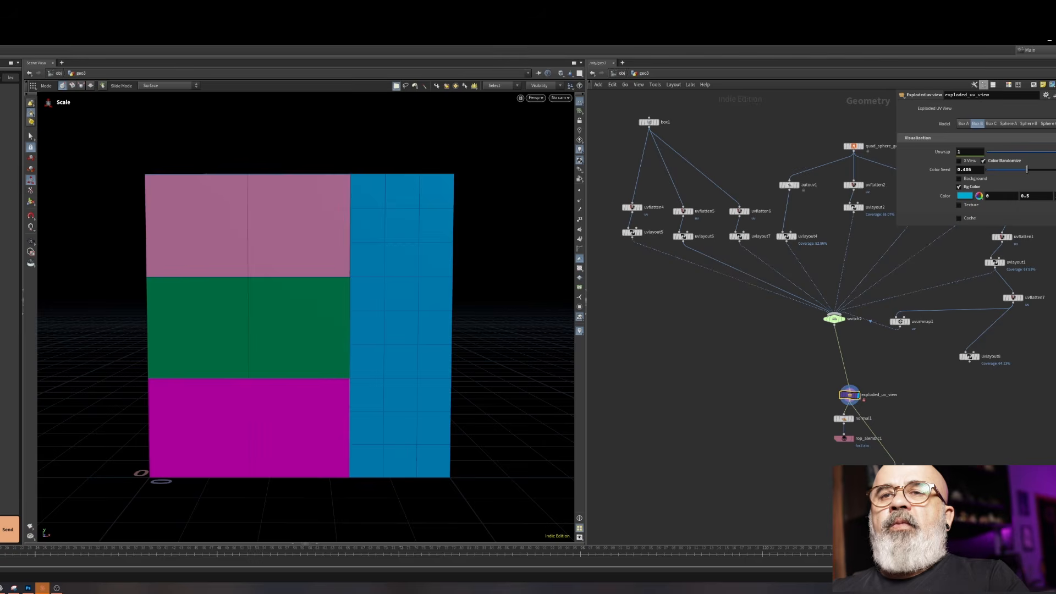
Enable the texture on Box B and reduce Unwrap to about 0.377 to partly fold the faces
click(960, 205)
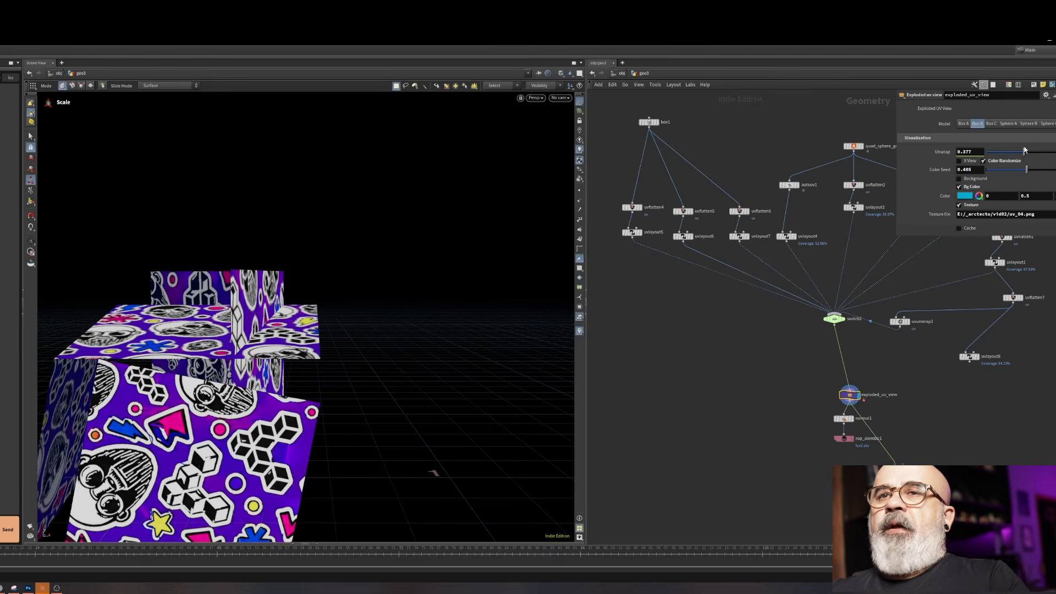
alt+right_drag(261, 338, 275, 391)
alt+drag(275, 390, 318, 315)
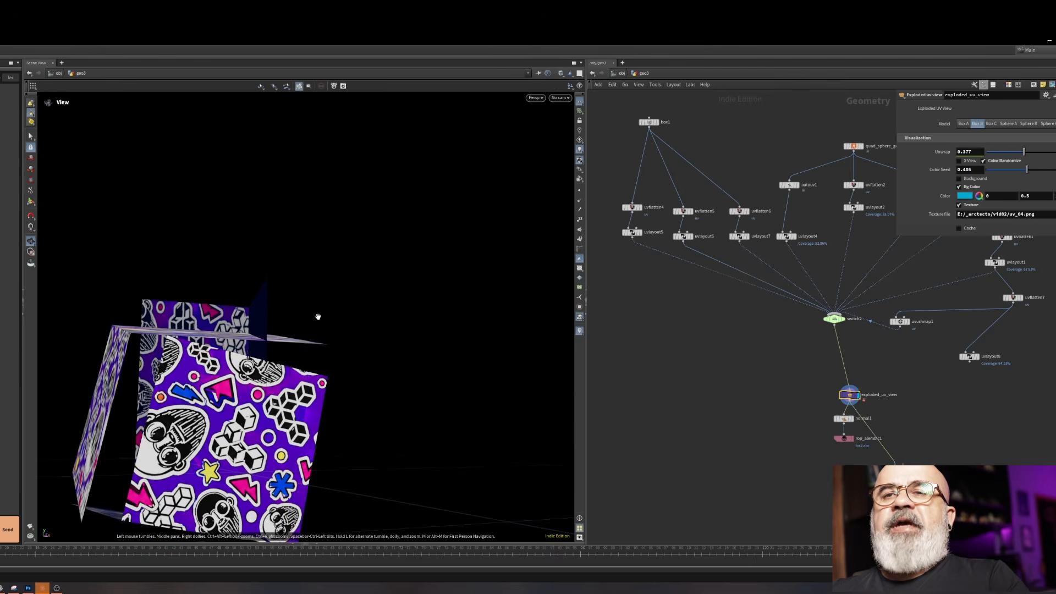
Set Unwrap to 0 to close the textured Box B and examine the pattern across its edges
alt+middle_drag(187, 440, 311, 346)
drag(310, 346, 290, 291)
key(e)
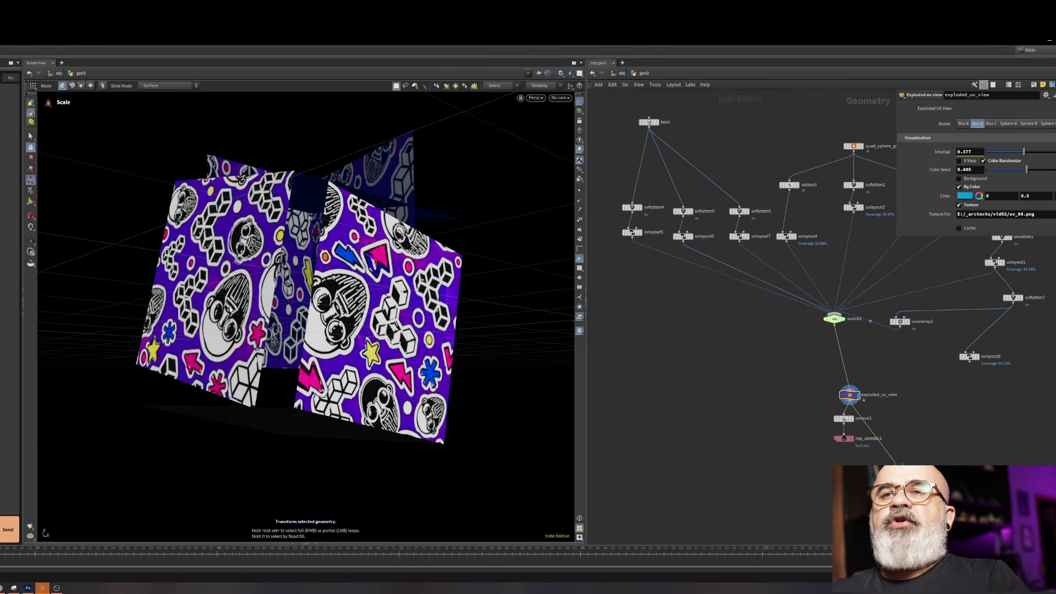
drag(1024, 152, 982, 152)
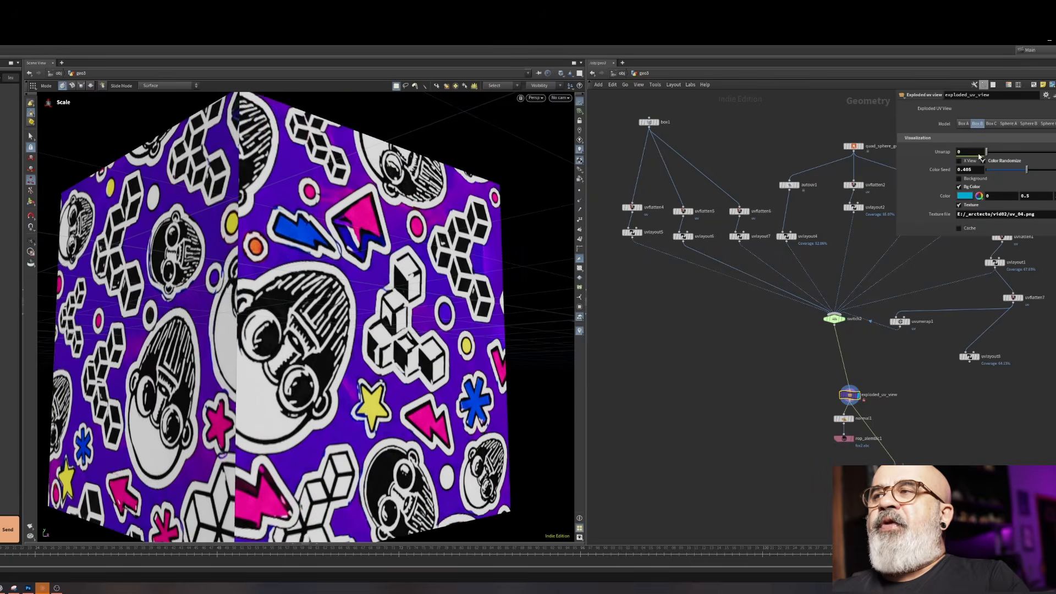
alt+drag(217, 366, 303, 322)
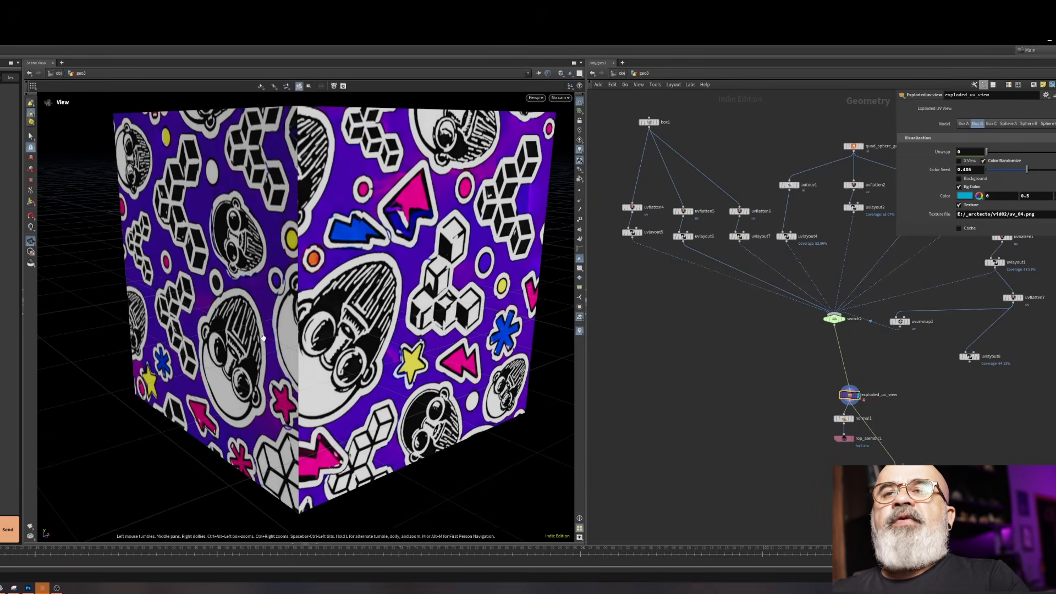
key(e)
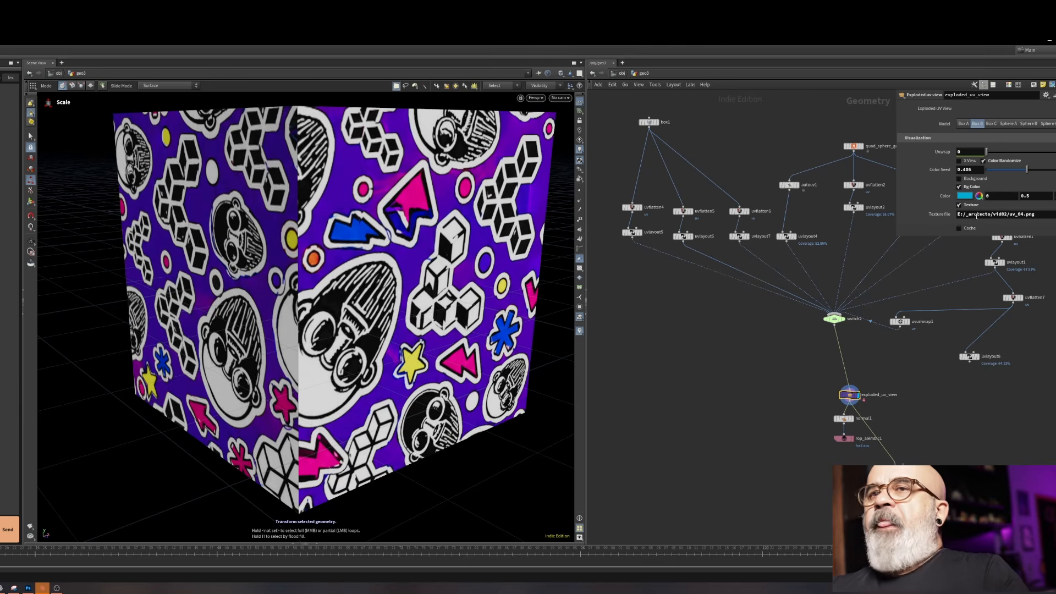
Turn off the texture on Box B and view its coloured UV islands on the cube
click(959, 205)
alt+right_drag(436, 259, 243, 279)
alt+drag(243, 278, 322, 389)
mouse_move(320, 297)
alt+mouse_down()
mouse_move(302, 295)
mouse_move(320, 287)
alt+mouse_up()
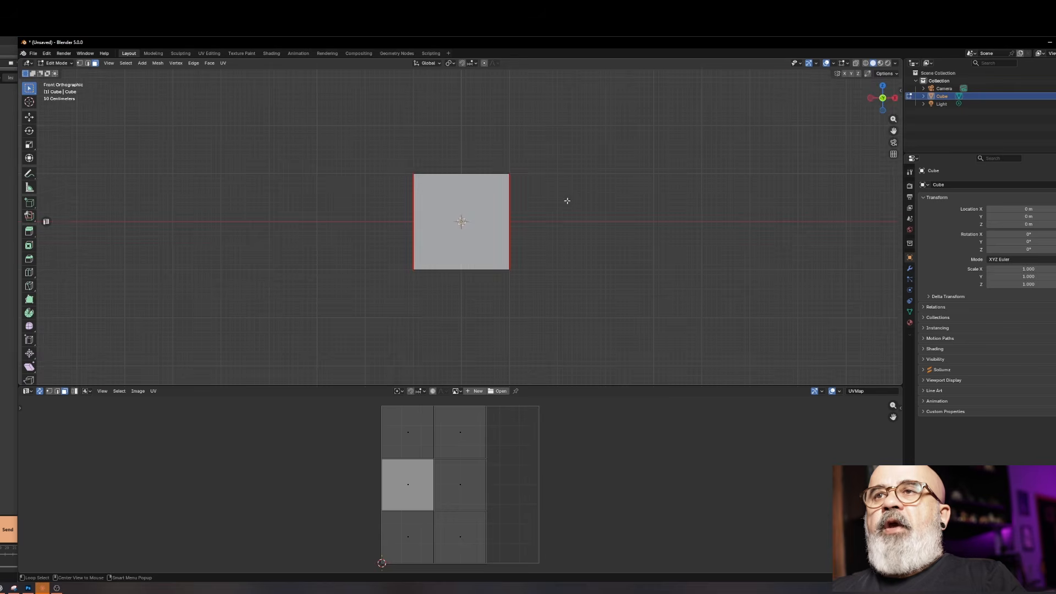
Switch to Blender and mark the cube's top-right, front vertical and two lower front edges as seams
click(495, 183)
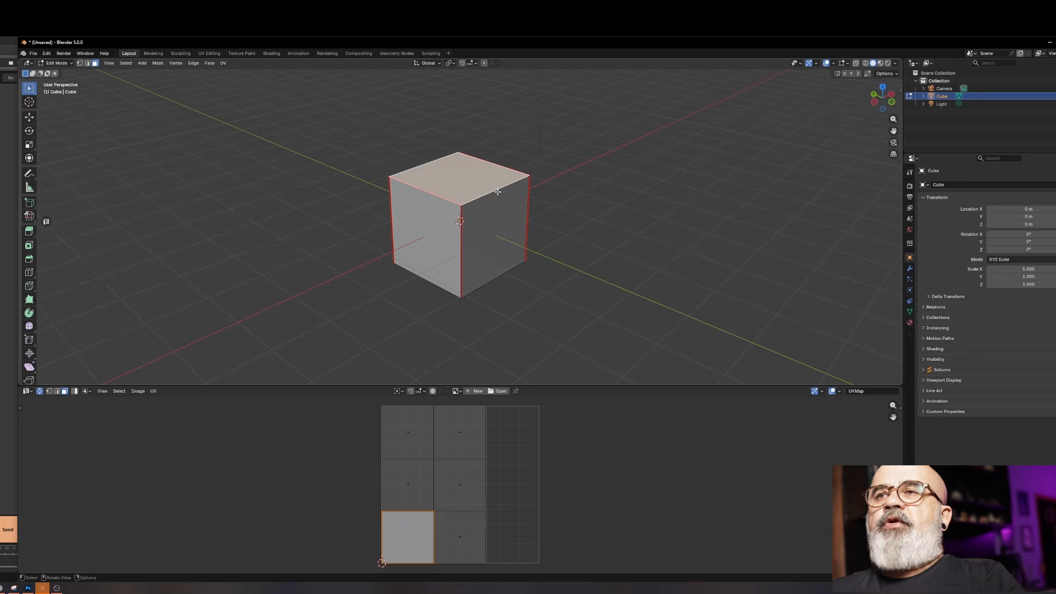
click(497, 191)
click(489, 190)
click(493, 193)
key(2)
click(494, 192)
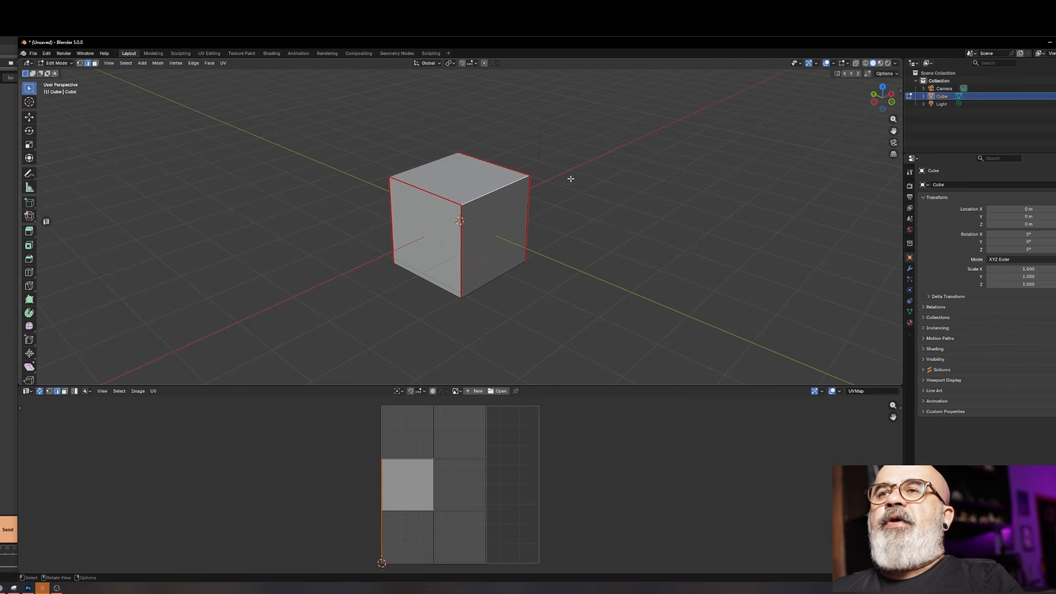
click(461, 222)
shift+click(511, 268)
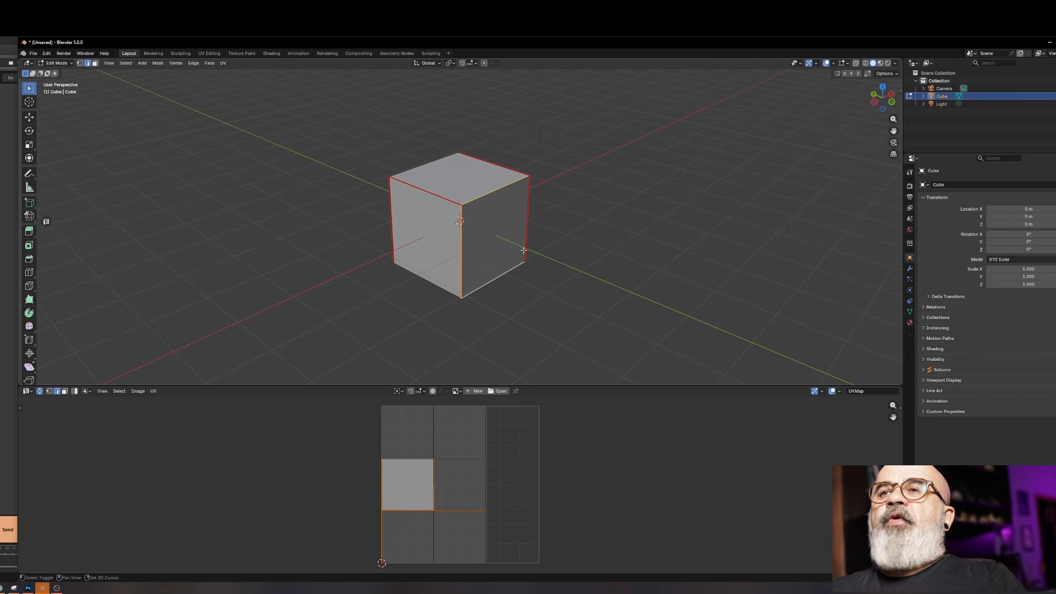
shift+click(524, 234)
key(ctrl+z)
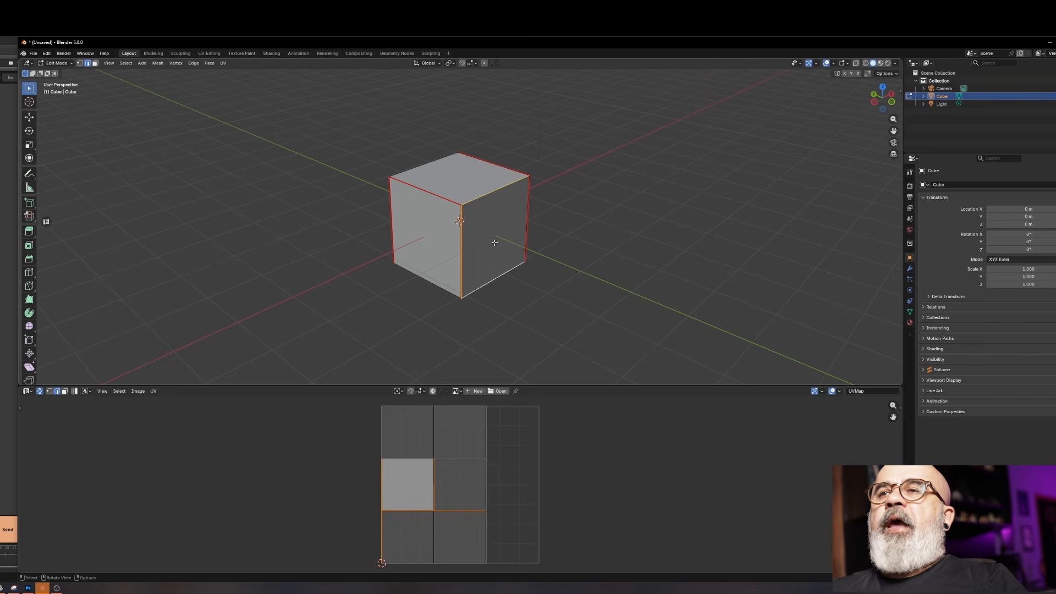
shift+click(434, 284)
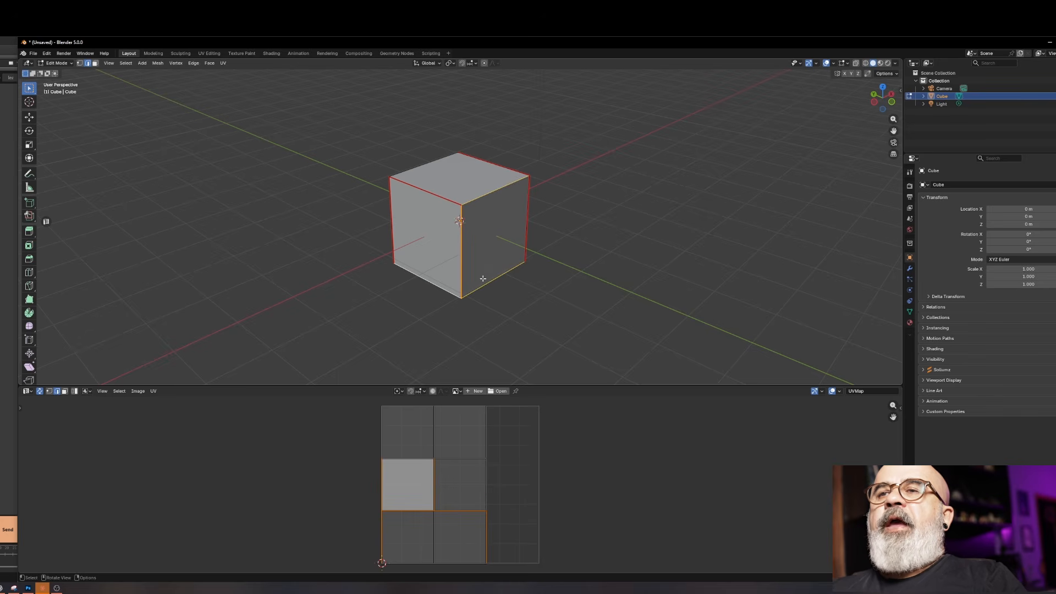
key(ctrl+e)
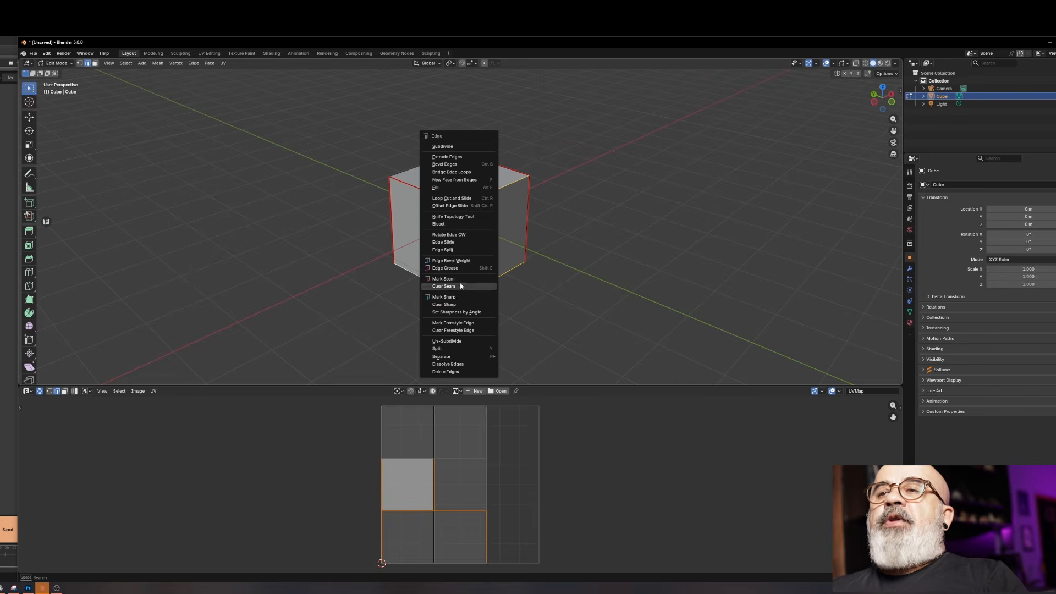
click(461, 280)
Mark the left face's upper and outer vertical edges and the adjoining rear top edge as seams
middle_drag(505, 304, 486, 324)
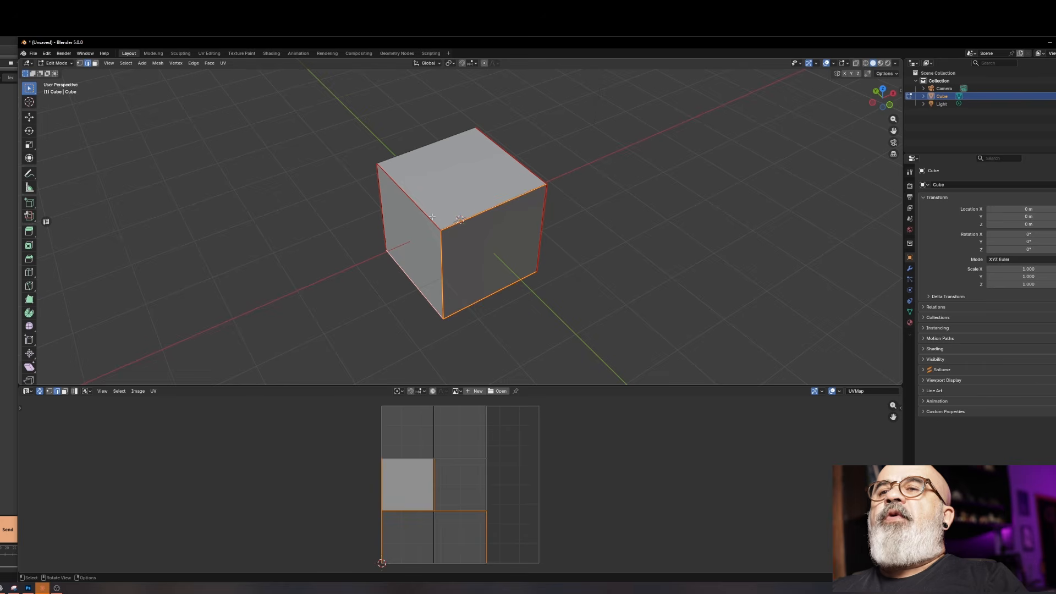
click(423, 211)
shift+click(381, 196)
shift+click(428, 145)
key(ctrl+e)
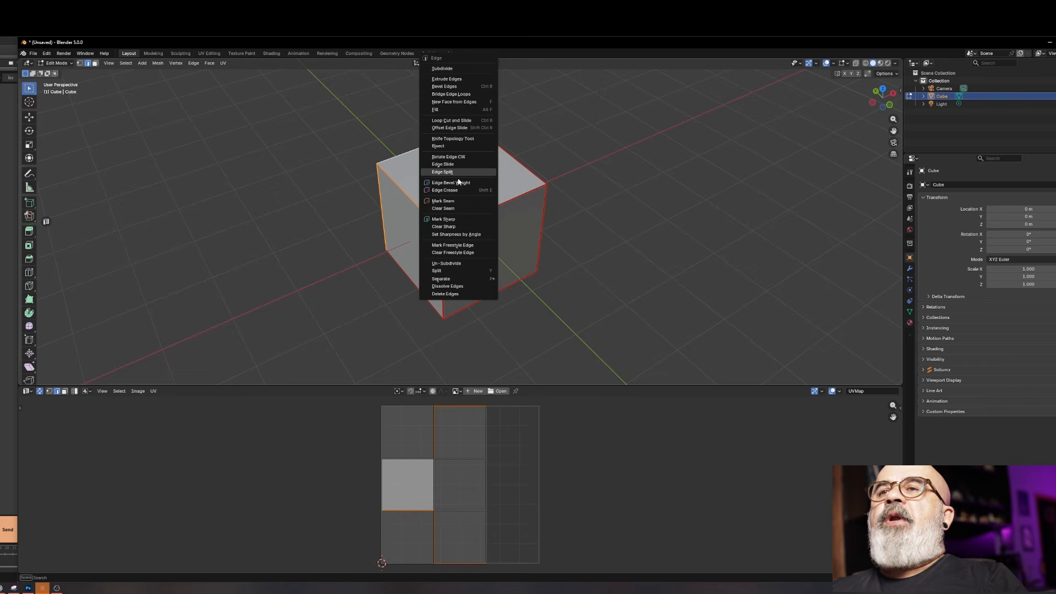
click(460, 218)
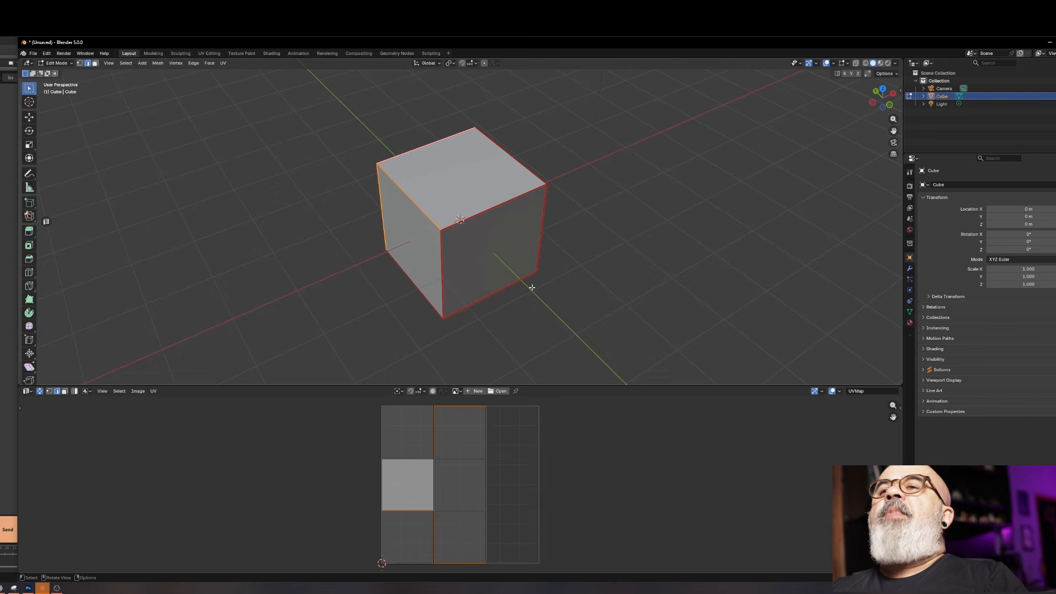
middle_drag(532, 287, 558, 289)
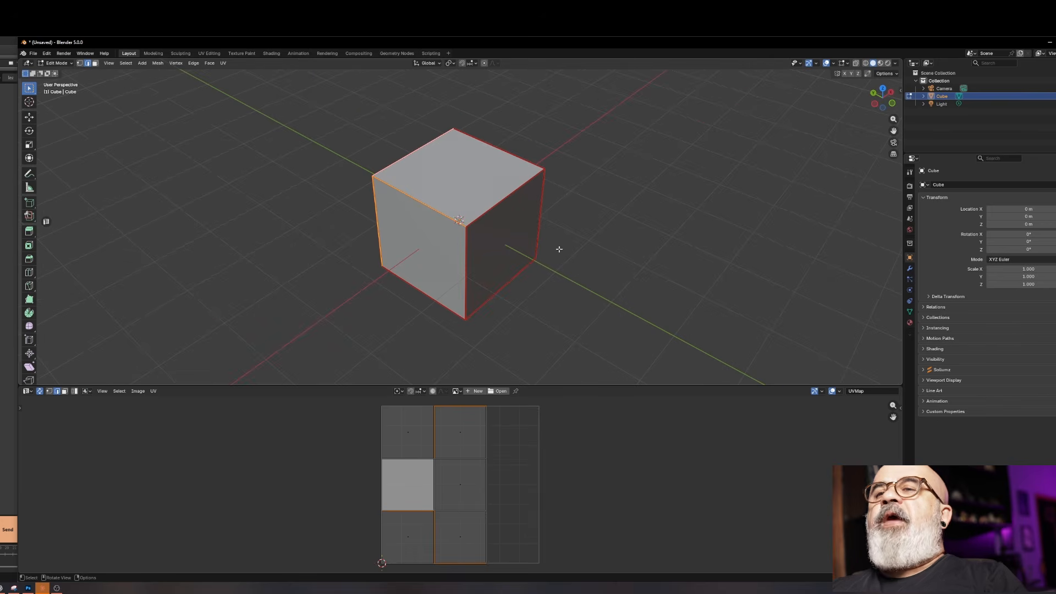
key(3)
click(504, 230)
key(a)
click(501, 191)
key(u)
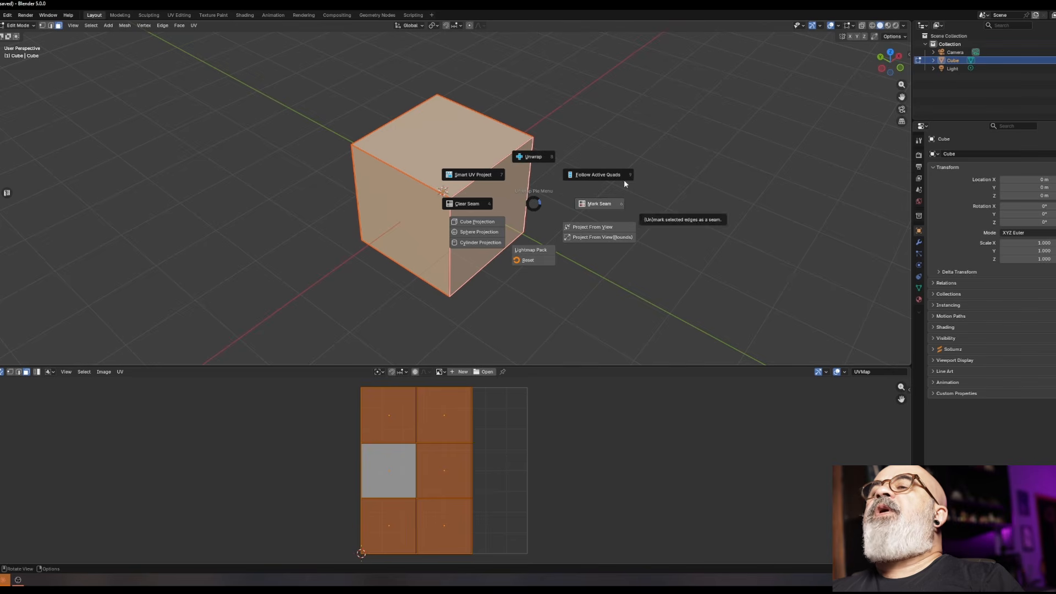
click(605, 175)
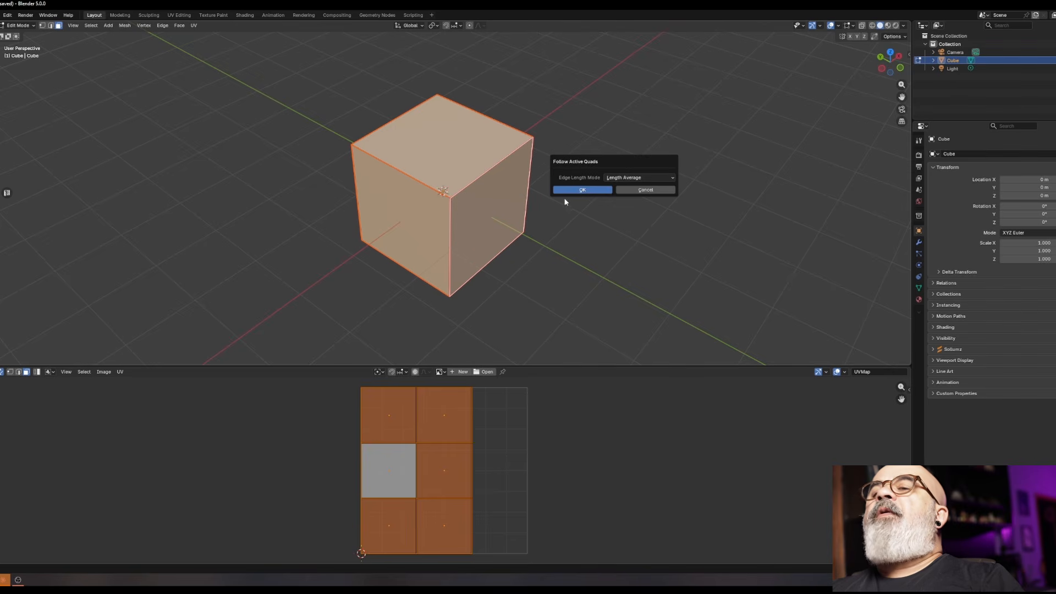
click(642, 189)
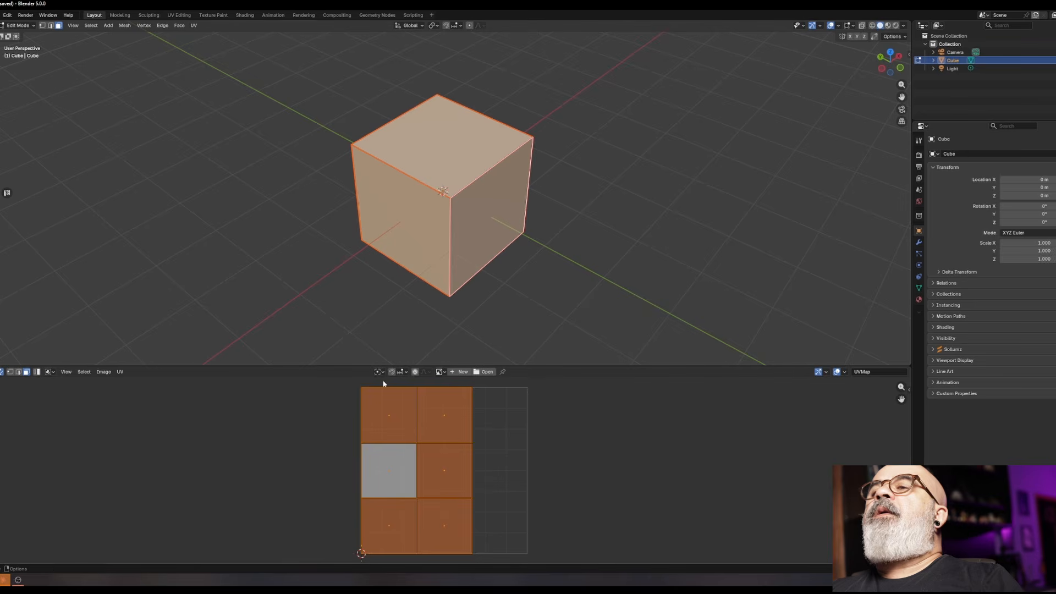
Examine the cube's face layout in the UV editor
scroll(416, 453, down, 2)
scroll(425, 458, up, 2)
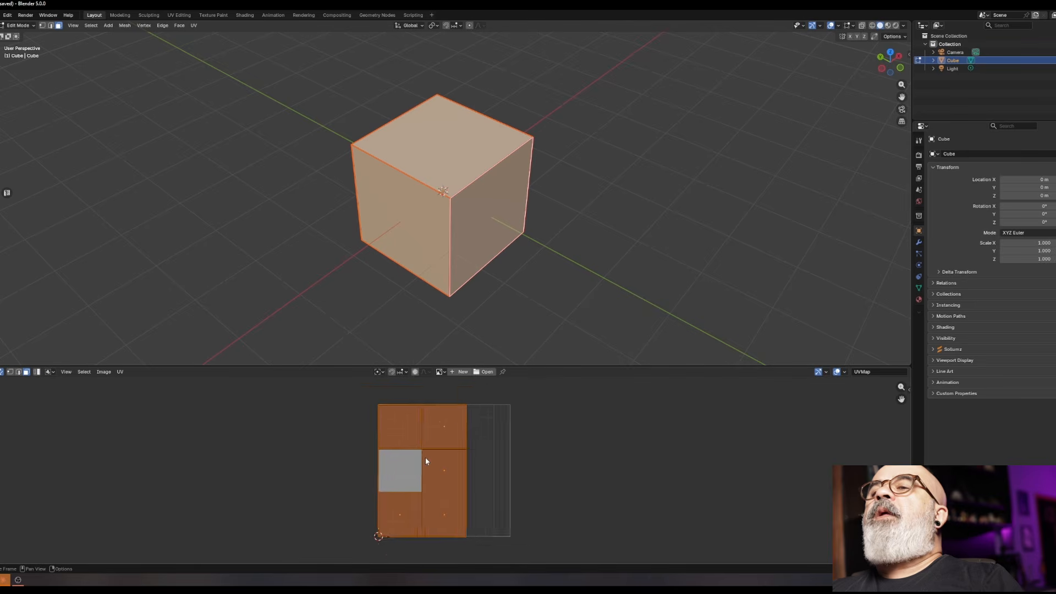
click(486, 458)
drag(515, 395, 313, 550)
Switch to Houdini and enable the texture on Box B, keeping Unwrap at 0, to check the pattern on the cube
key(alt+Tab)
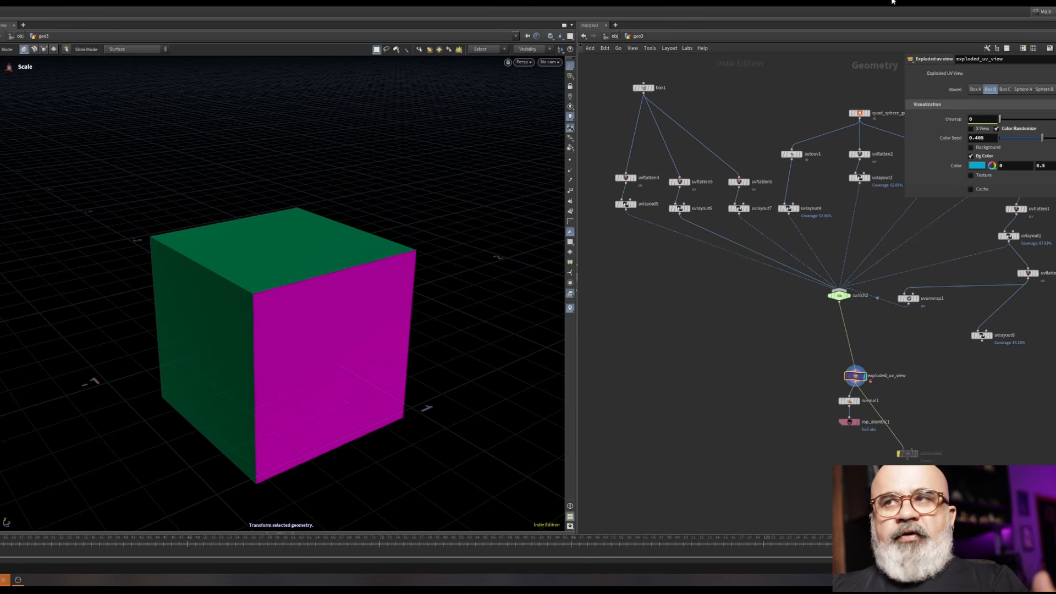
middle_drag(692, 391, 643, 396)
alt+drag(371, 309, 404, 314)
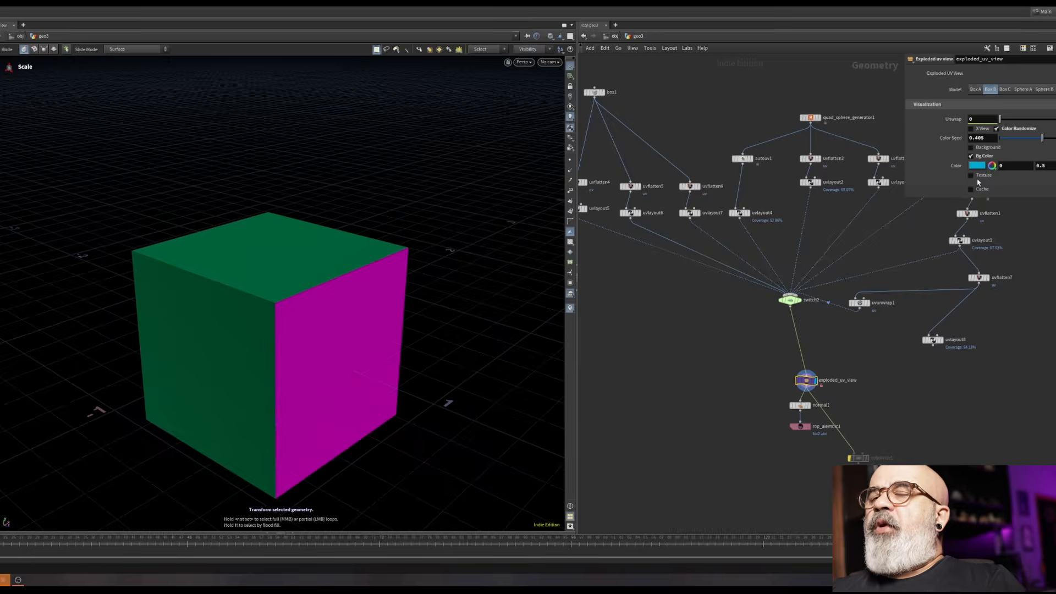
click(971, 175)
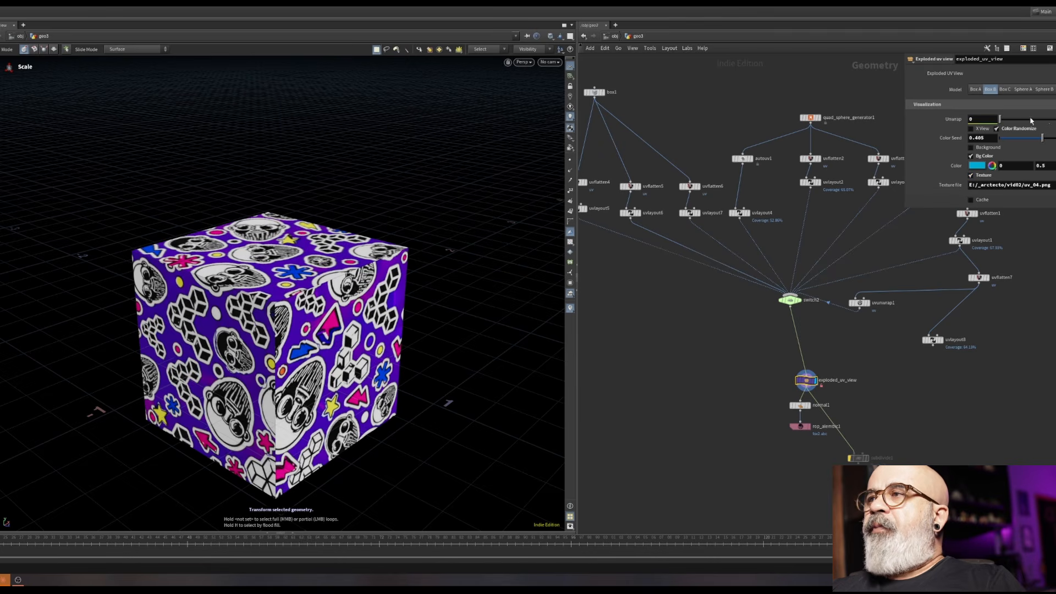
mouse_move(1016, 124)
mouse_down()
mouse_move(1051, 122)
mouse_move(1000, 122)
mouse_up()
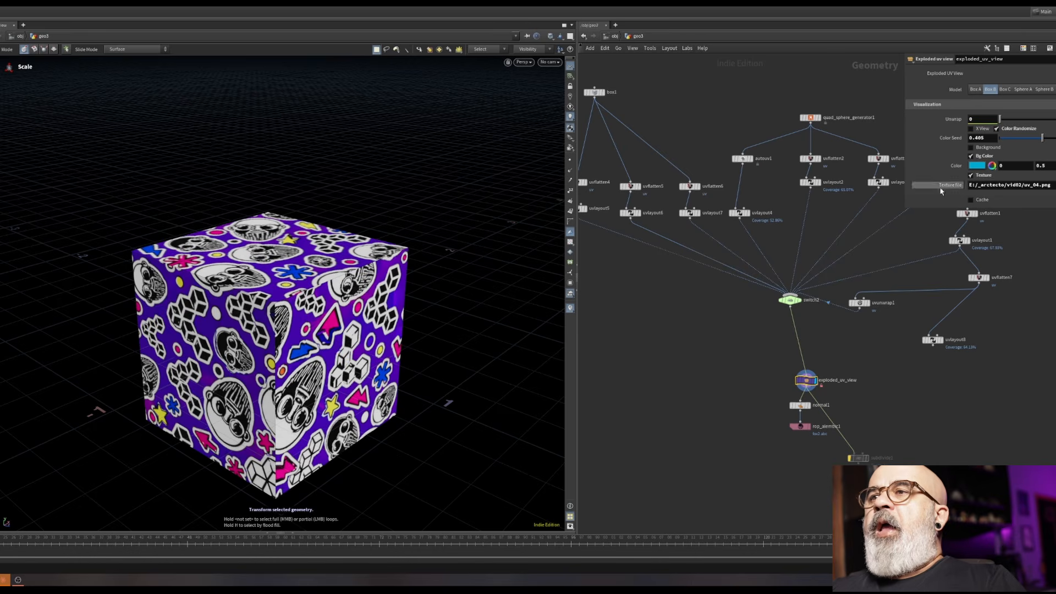
Turn off the texture, switch the model to Sphere A, and view its coloured UV islands up close
click(971, 175)
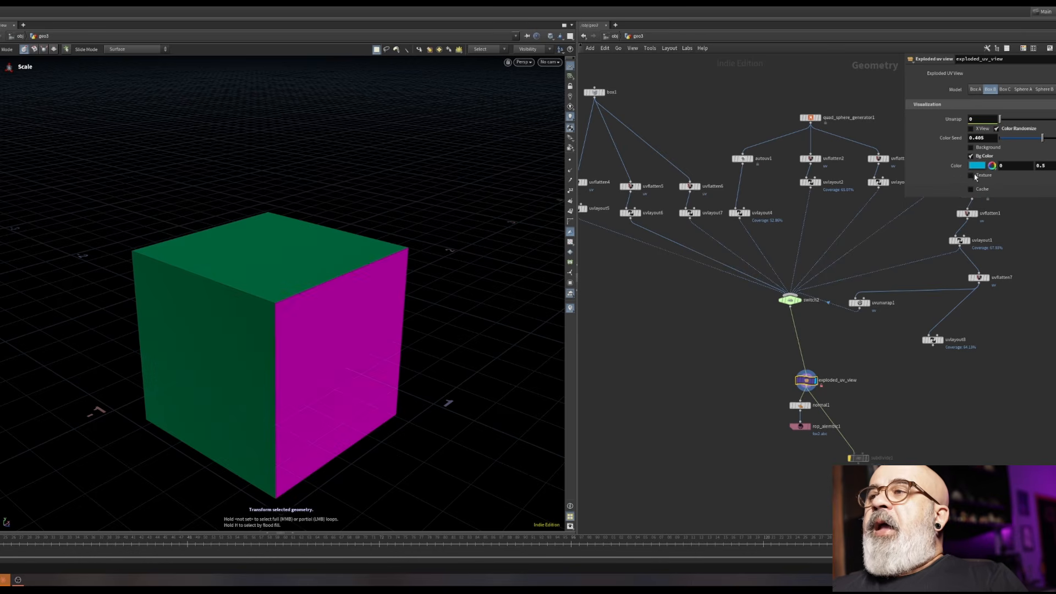
click(1005, 90)
click(1026, 90)
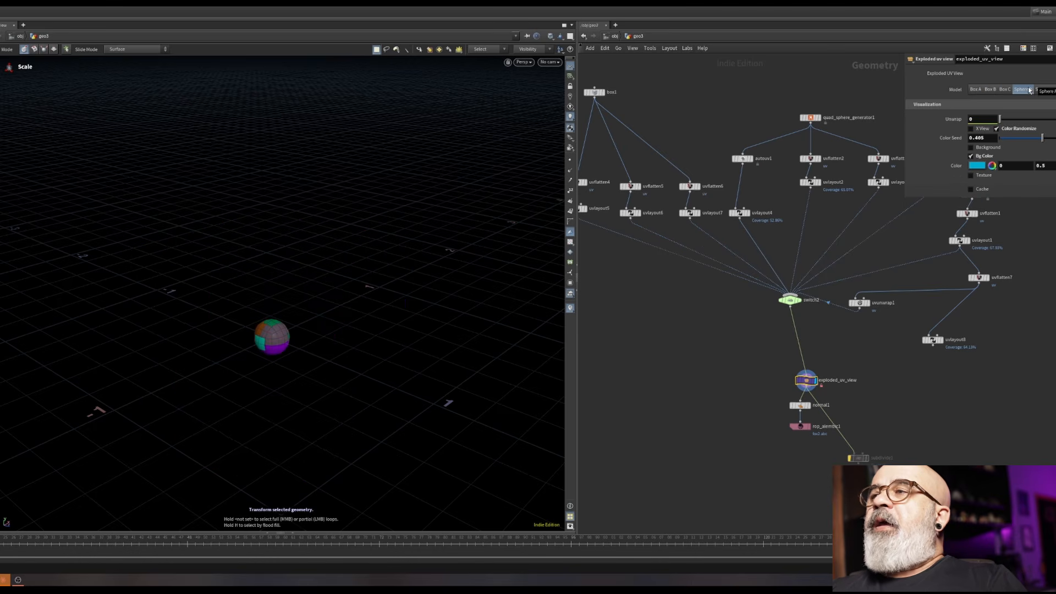
key(Escape)
scroll(420, 292, up, 10)
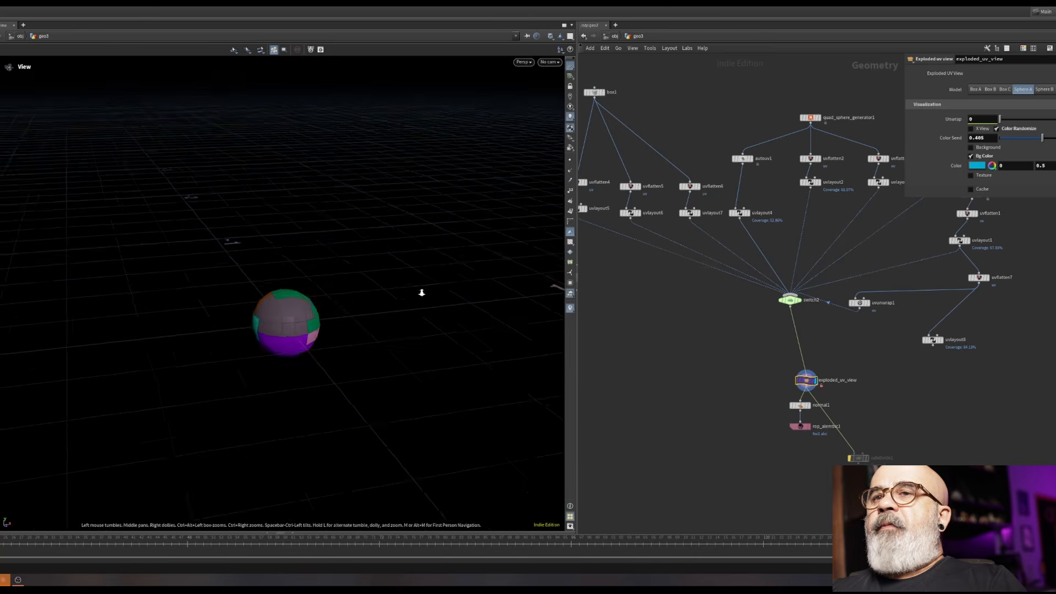
drag(423, 262, 322, 289)
scroll(324, 289, up, 2)
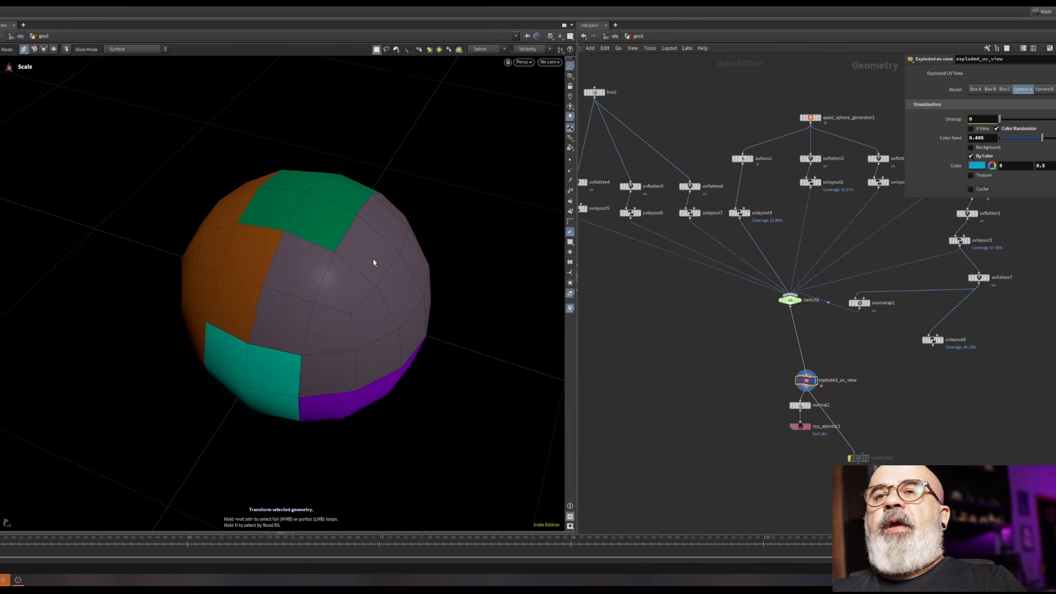
Examine Sphere A's irregular island borders from several angles in wireframe and shaded display
key(w)
key(w)
key(w)
key(w)
drag(400, 276, 278, 154)
scroll(377, 172, up, 4)
alt+drag(375, 268, 422, 265)
scroll(368, 248, down, 4)
alt+drag(278, 308, 528, 262)
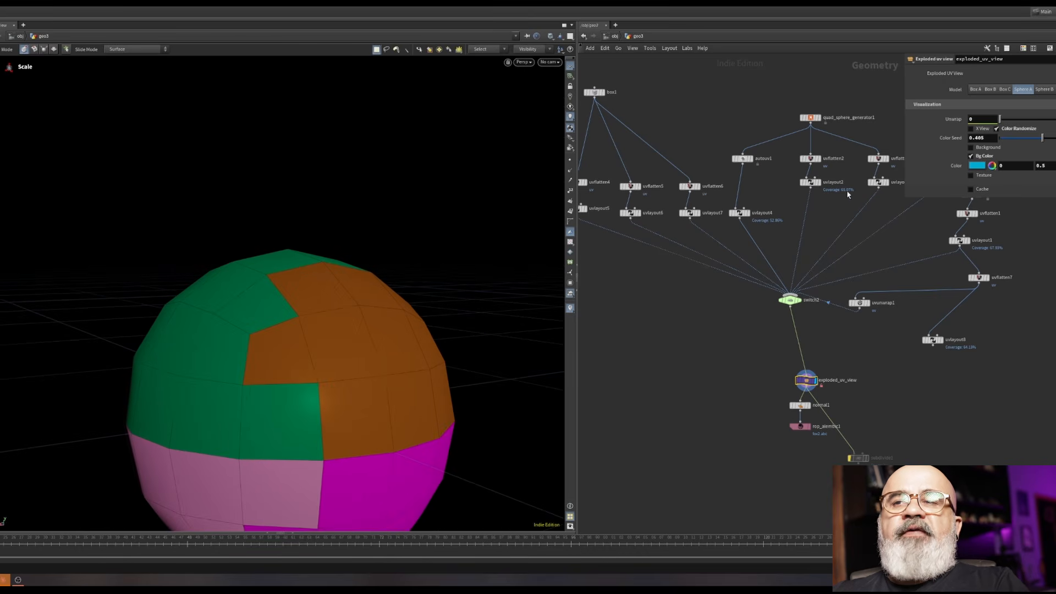
Enable the texture on Sphere A and inspect the pattern breaks along its UV seams
click(978, 176)
alt+drag(418, 264, 330, 233)
scroll(460, 215, up, 5)
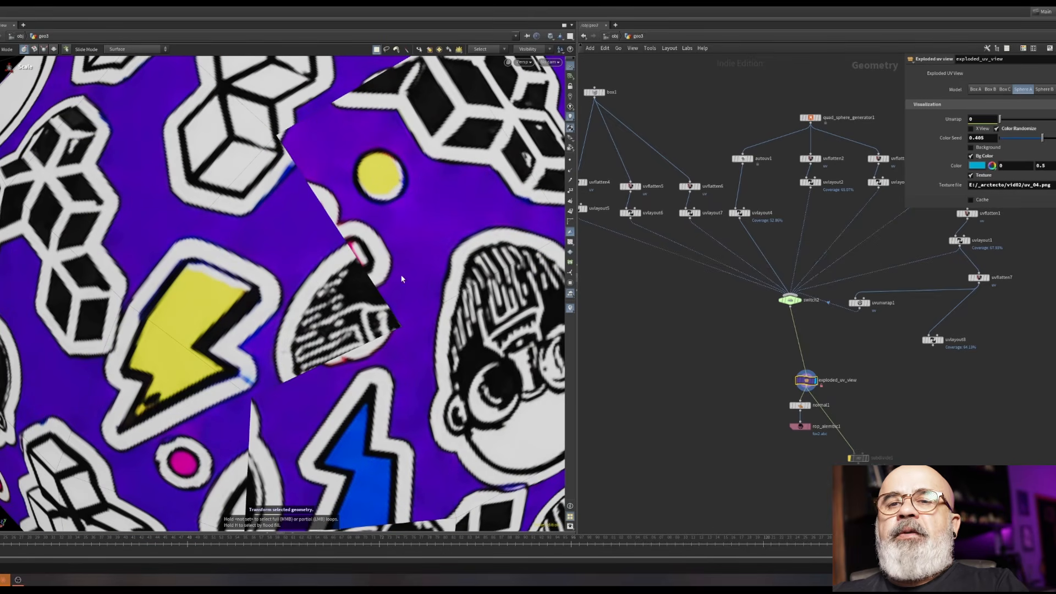
scroll(405, 250, down, 5)
alt+drag(293, 317, 229, 308)
scroll(229, 308, up, 3)
scroll(460, 318, down, 4)
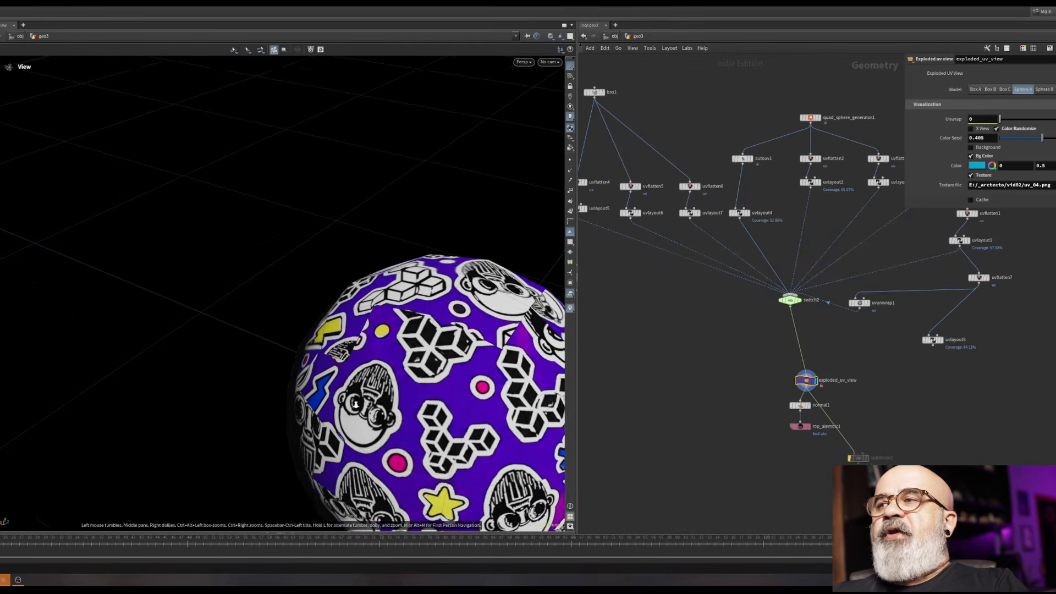
Turn off the texture and check Sphere A's UV islands in wireframe display
click(983, 175)
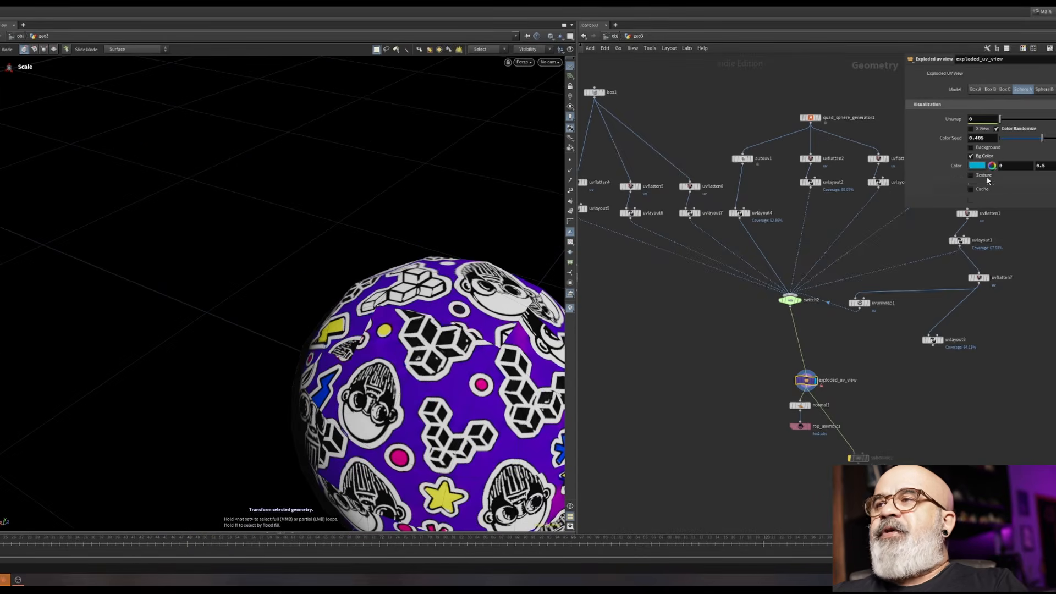
key(Escape)
mouse_move(440, 297)
mouse_down()
mouse_move(212, 294)
mouse_move(199, 312)
mouse_move(266, 333)
mouse_move(250, 361)
mouse_move(237, 299)
mouse_up()
key(w)
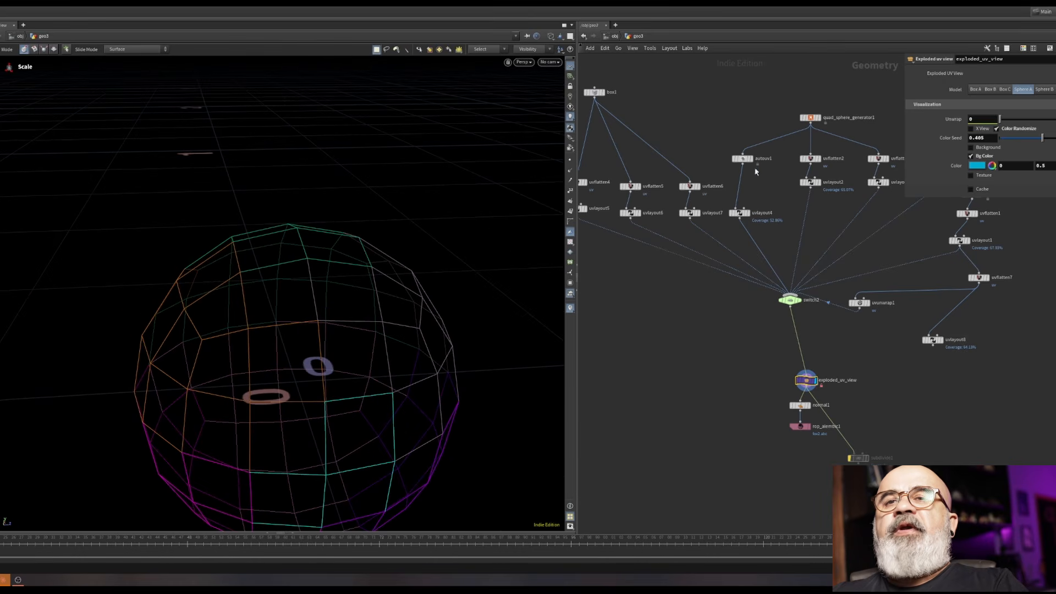
Switch the model to Sphere B and check its UV islands in wireframe and shaded display
click(1043, 89)
mouse_move(286, 352)
mouse_down()
mouse_move(231, 346)
mouse_move(211, 366)
mouse_move(368, 314)
mouse_move(407, 313)
mouse_up()
key(w)
drag(123, 384, 247, 334)
key(space)
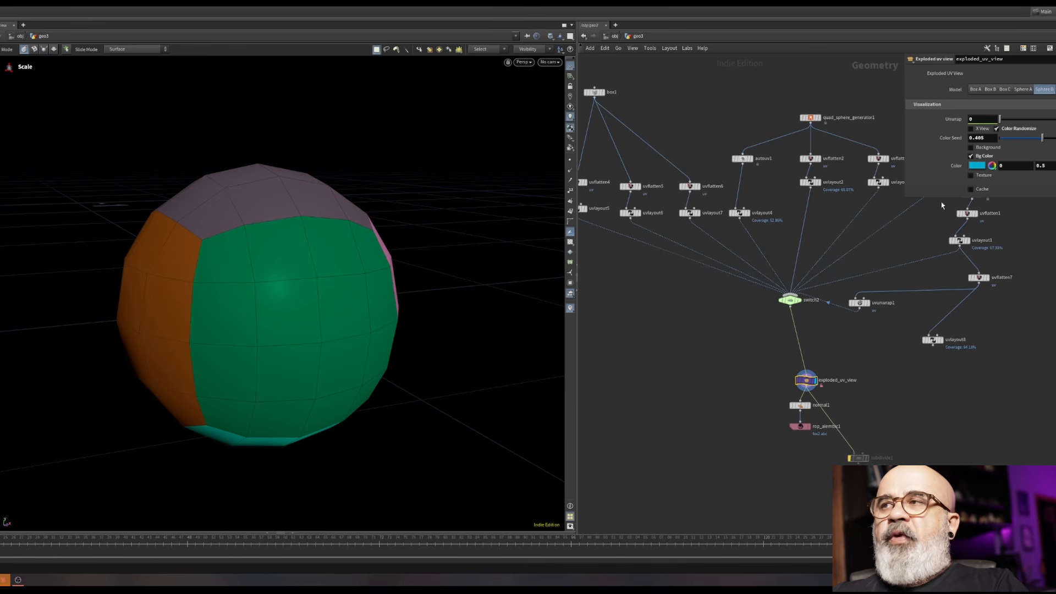
Set Unwrap to 1 to flatten Sphere B and view its islands across the UV square
drag(1006, 119, 1048, 119)
key(space)
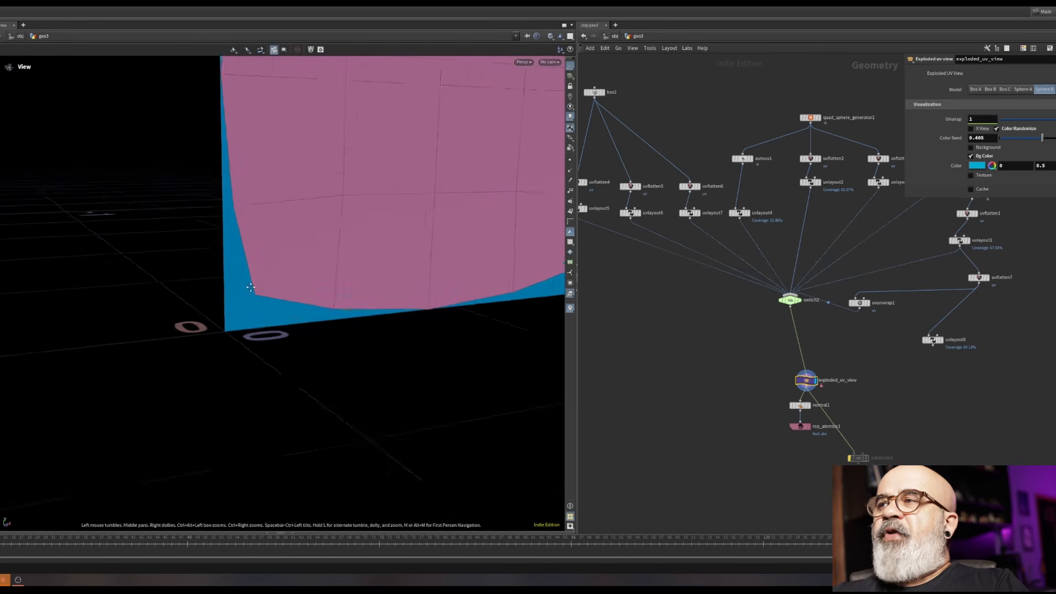
drag(221, 312, 332, 277)
key(r)
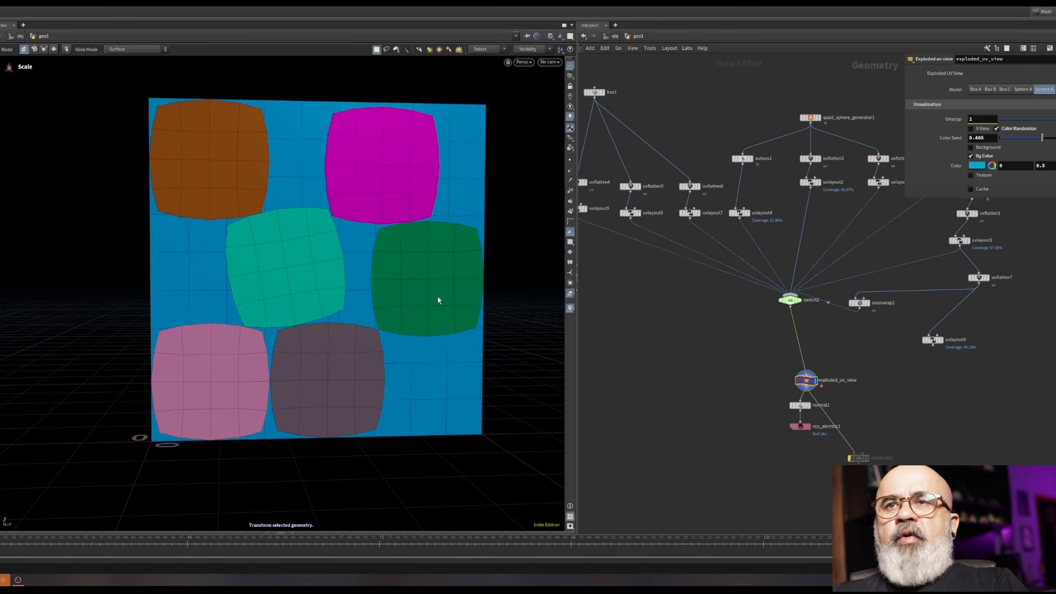
Enable the texture on the flattened Sphere B and lower Unwrap to 0.588 to view the partly folded islands
key(space+3)
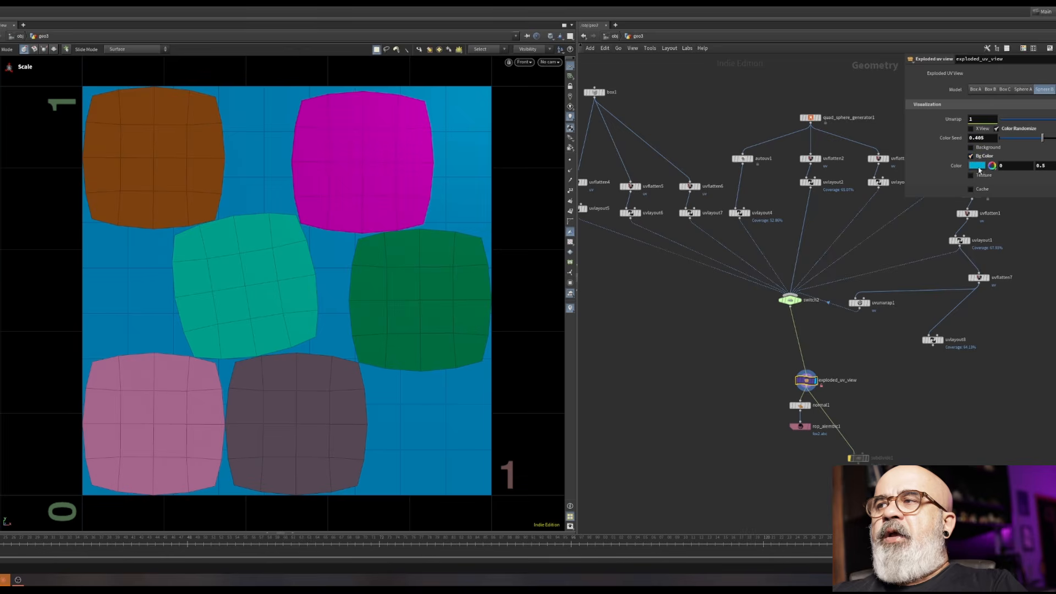
click(983, 176)
scroll(498, 235, down, 3)
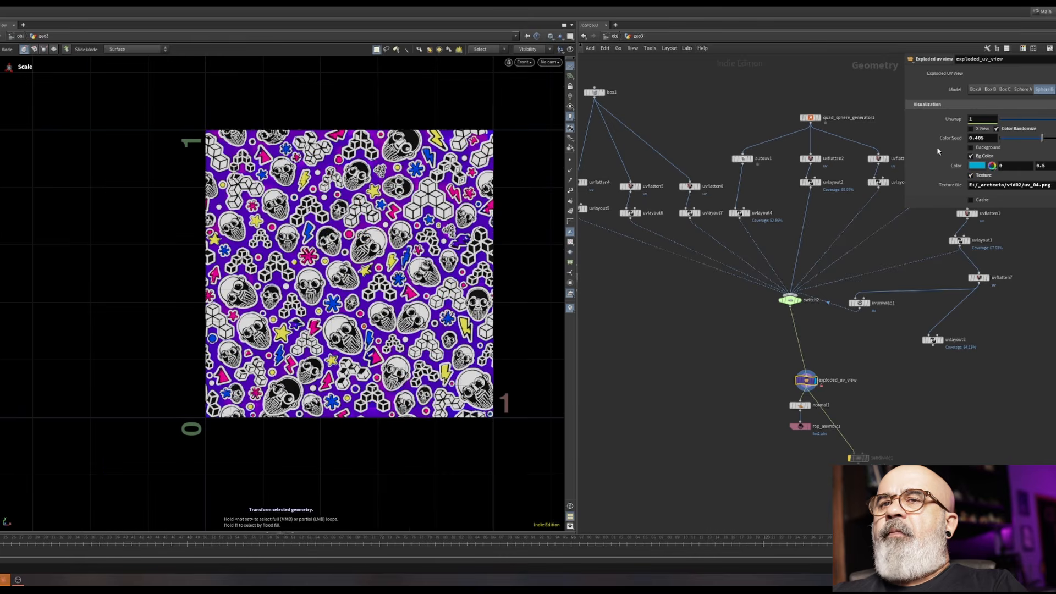
drag(1034, 118, 1017, 119)
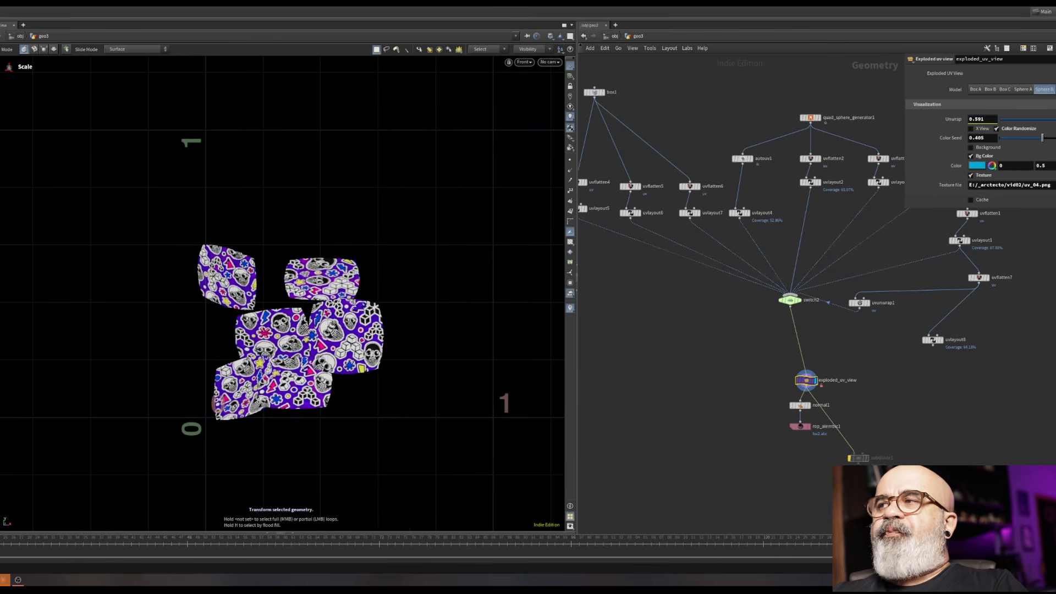
scroll(399, 322, up, 2)
key(space+1)
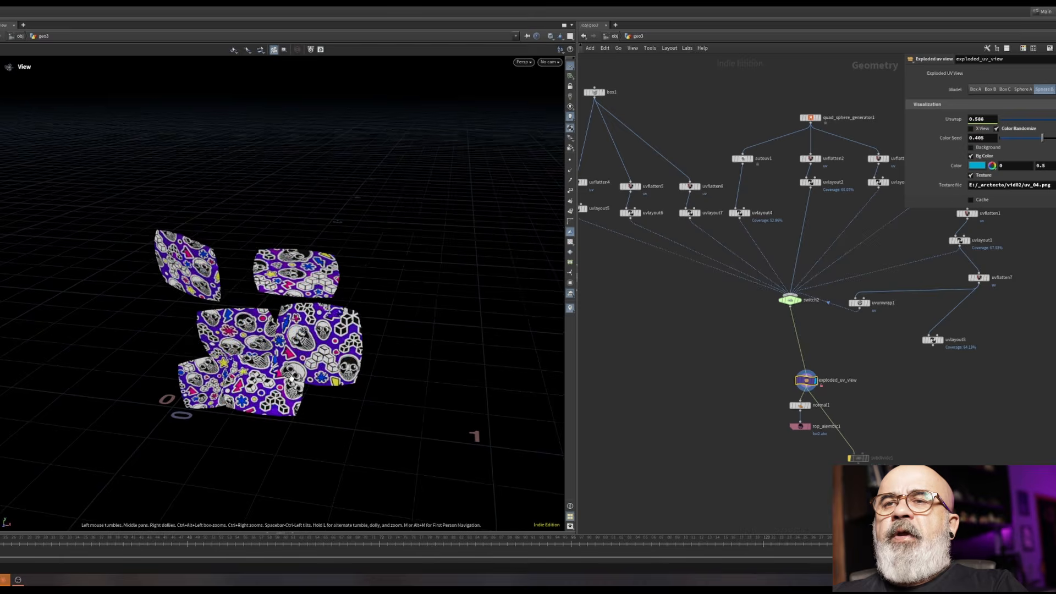
scroll(361, 278, up, 3)
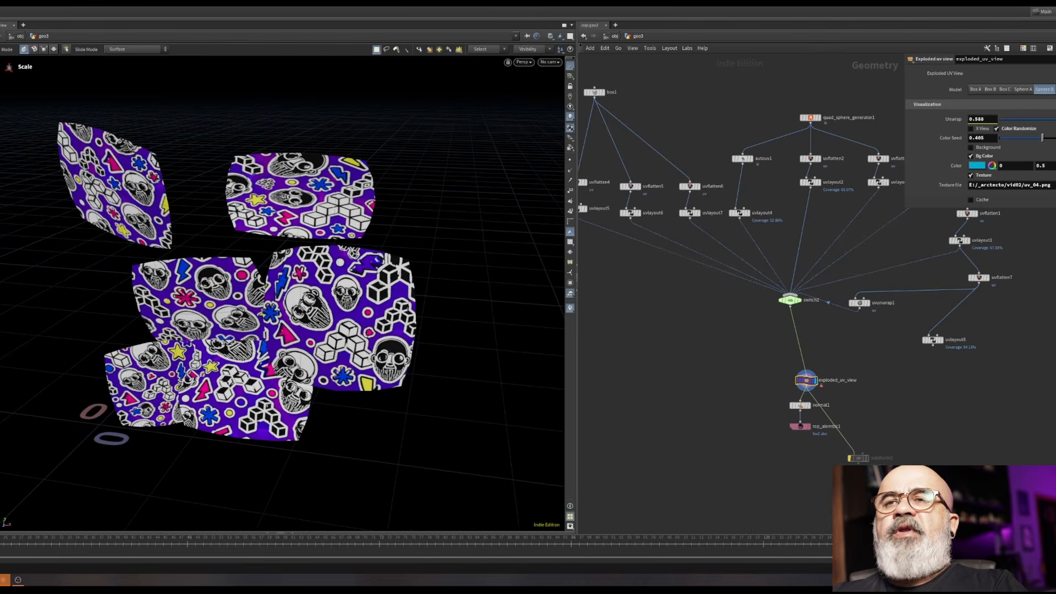
Set Unwrap to 0 to fold the textured Sphere B back into its 3D shape
drag(1051, 124, 1045, 120)
drag(1027, 118, 1000, 119)
key(Escape)
scroll(294, 312, up, 5)
right_drag(294, 312, 298, 311)
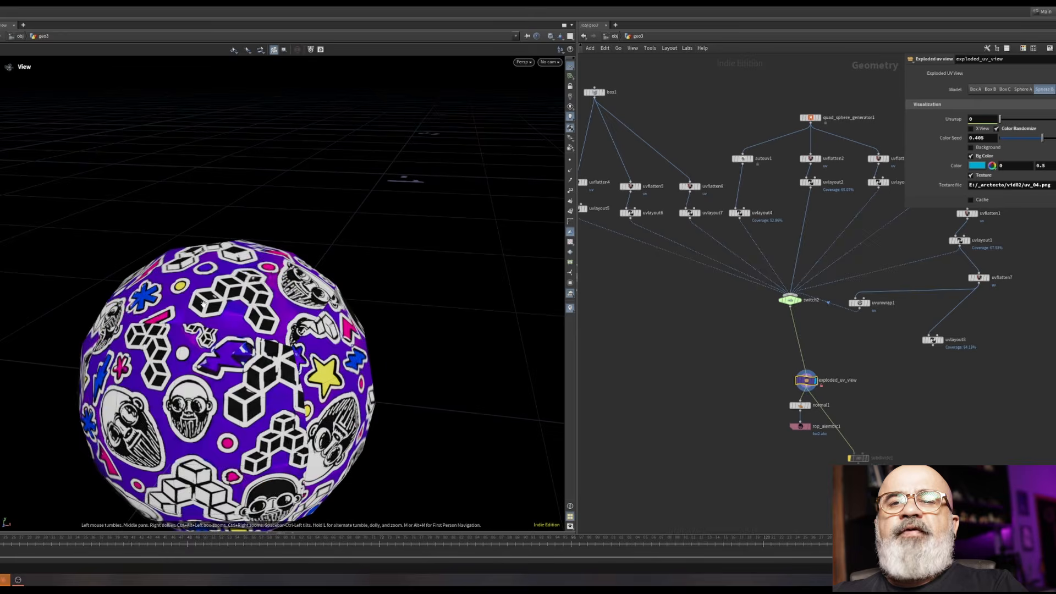
Inspect the pattern breaks along Sphere B's seams and switch the model to the sphere following Sphere B
right_drag(204, 305, 294, 286)
drag(163, 341, 141, 372)
right_drag(165, 380, 116, 394)
key(e)
key(w)
key(w)
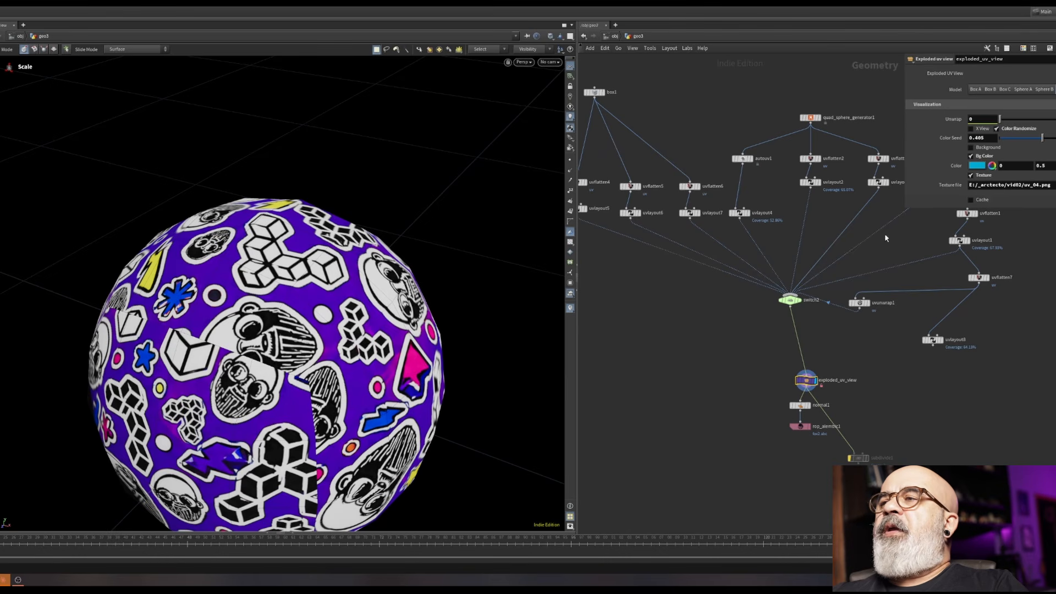
Turn off the texture and examine how the colored UV islands wrap around the new sphere
click(988, 175)
alt+right_drag(283, 292, 332, 346)
alt+drag(332, 347, 299, 368)
alt+right_drag(299, 368, 315, 416)
alt+drag(314, 416, 351, 379)
drag(173, 351, 257, 376)
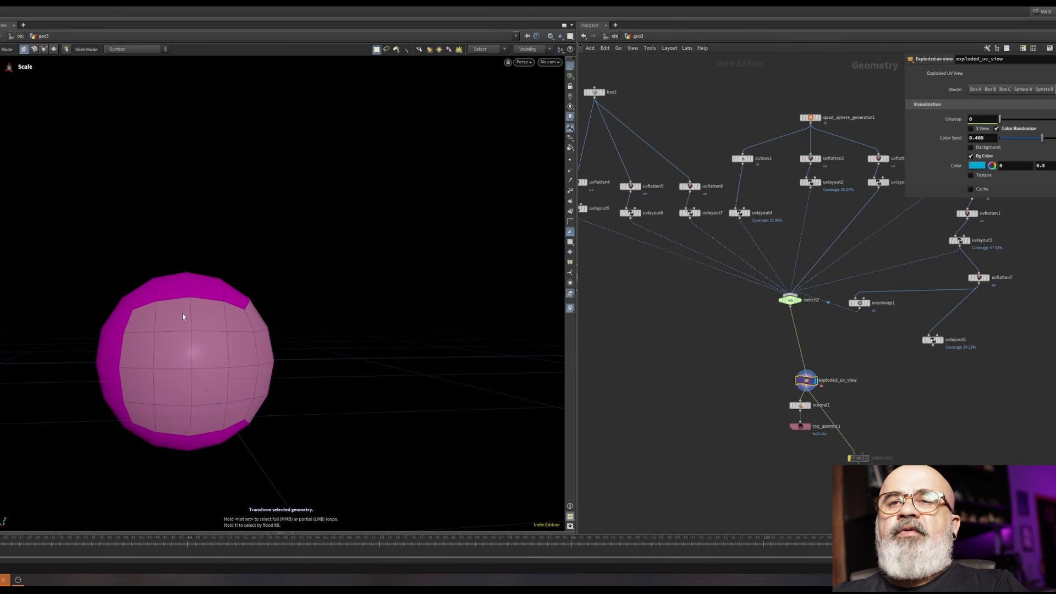
drag(181, 317, 120, 361)
drag(246, 337, 283, 315)
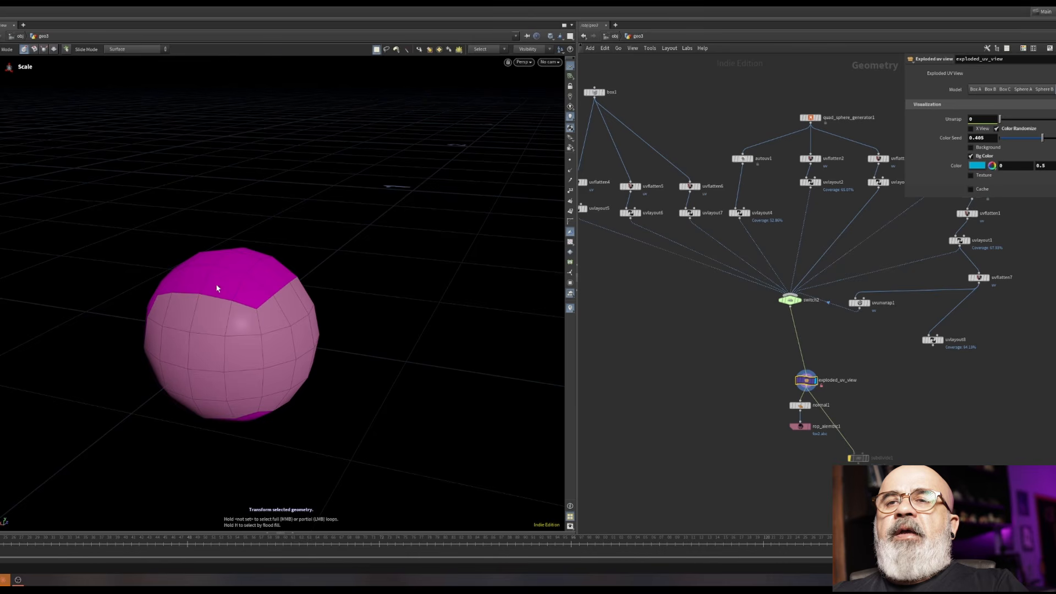
drag(185, 284, 267, 300)
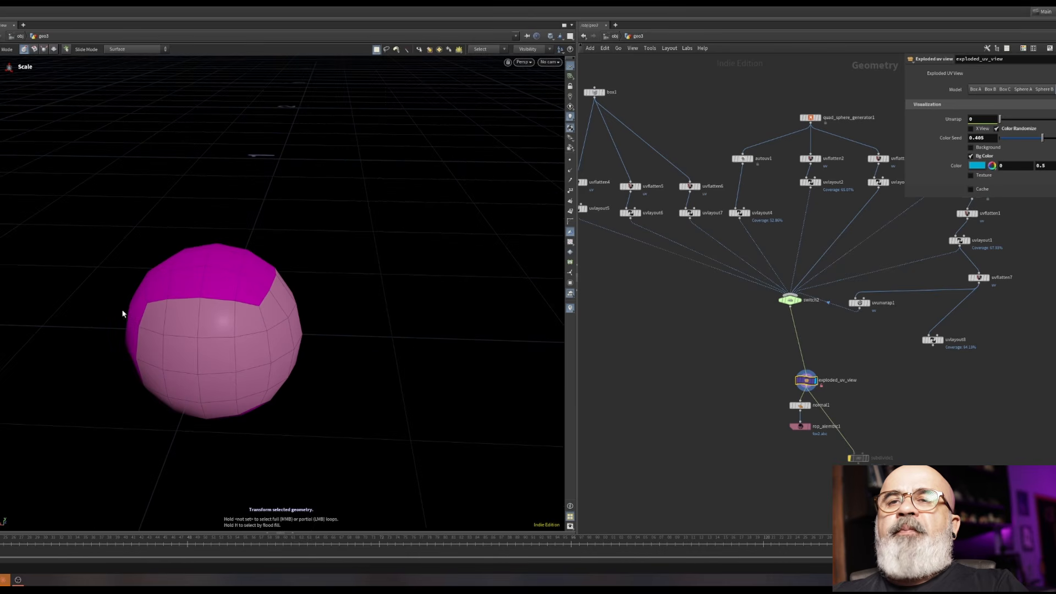
scroll(274, 273, up, 3)
right_drag(246, 308, 172, 380)
drag(262, 339, 303, 382)
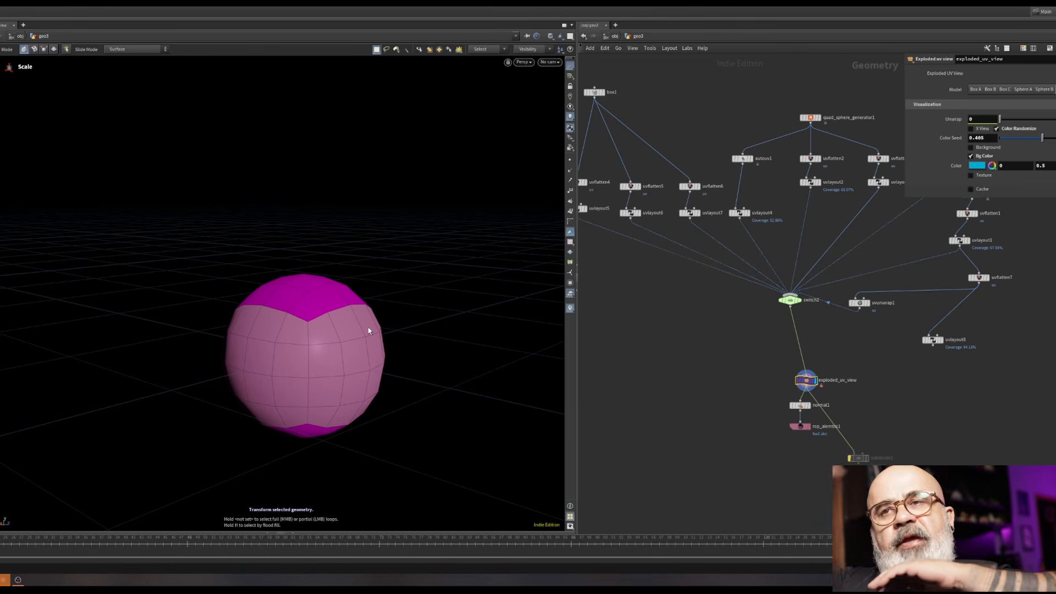
Set Unwrap to 1 to lay the sphere's UV islands flat on the UV square
drag(1001, 120, 1055, 124)
right_drag(330, 219, 264, 212)
drag(264, 212, 217, 290)
key(e)
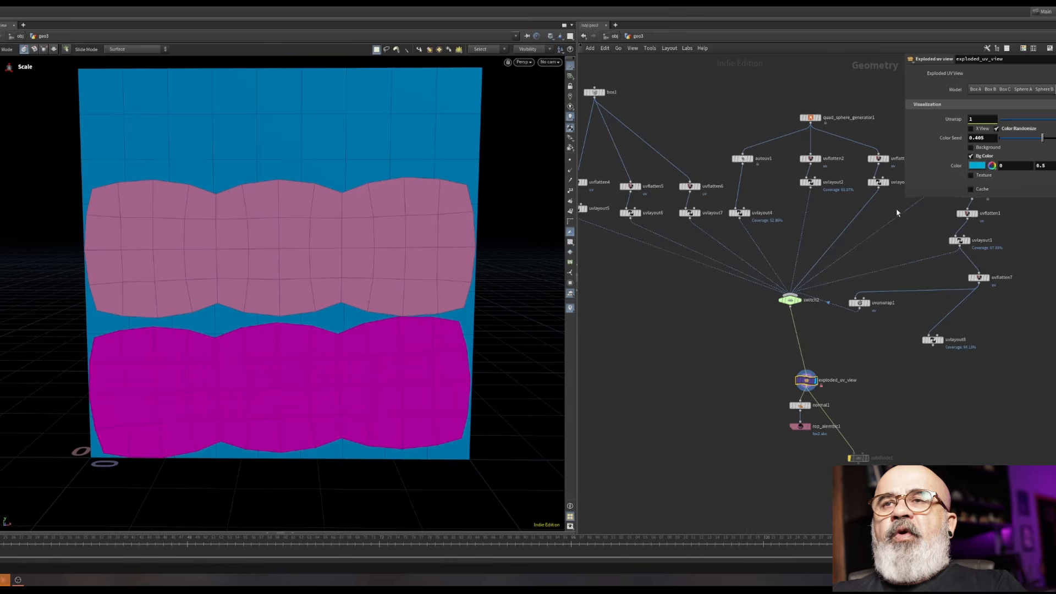
Enable the texture and lower Unwrap to 0.817 to check the pattern across the sphere's long islands
click(985, 175)
drag(1037, 119, 1020, 119)
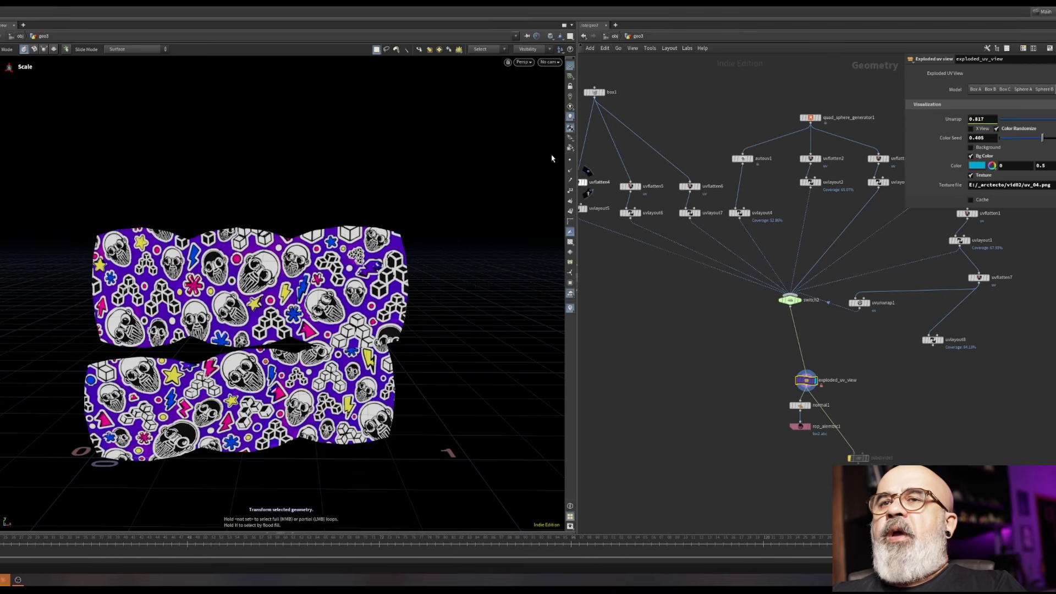
scroll(551, 159, up, 5)
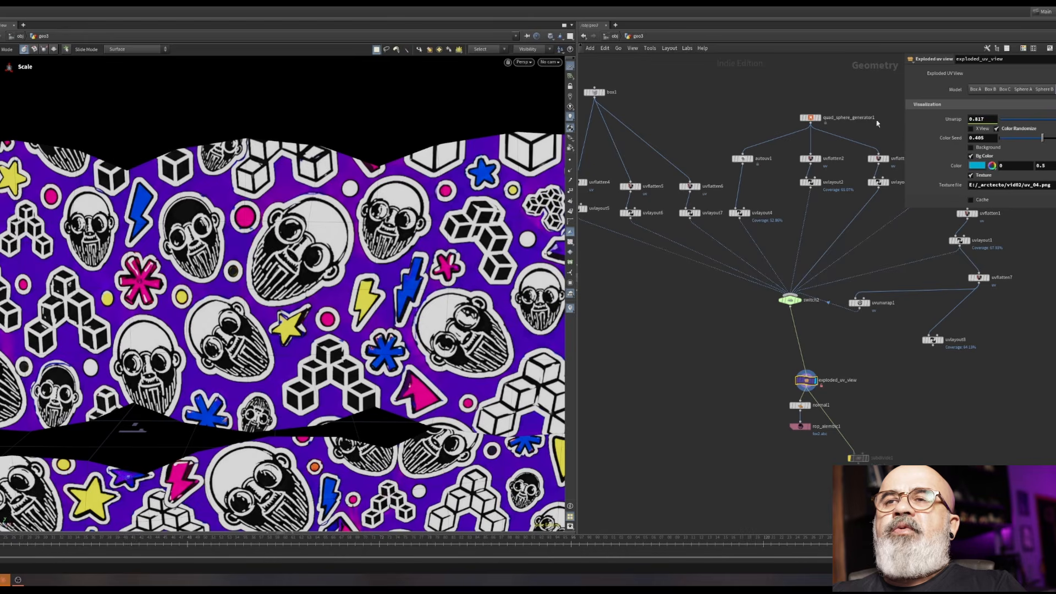
drag(1055, 119, 1048, 120)
alt+middle_drag(187, 347, 365, 142)
alt+drag(365, 216, 407, 259)
key(e)
Set Unwrap to 0 and inspect where the pattern breaks along the textured sphere's seams
drag(1048, 121, 999, 122)
alt+right_drag(492, 264, 337, 320)
alt+drag(337, 321, 283, 259)
alt+middle_drag(203, 342, 330, 160)
alt+drag(330, 160, 356, 297)
alt+right_drag(356, 297, 192, 311)
alt+middle_drag(192, 311, 250, 320)
alt+drag(250, 320, 176, 320)
key(r)
Turn off the texture and inspect the seam between the pink and magenta islands around the sphere
middle_drag(732, 295, 693, 386)
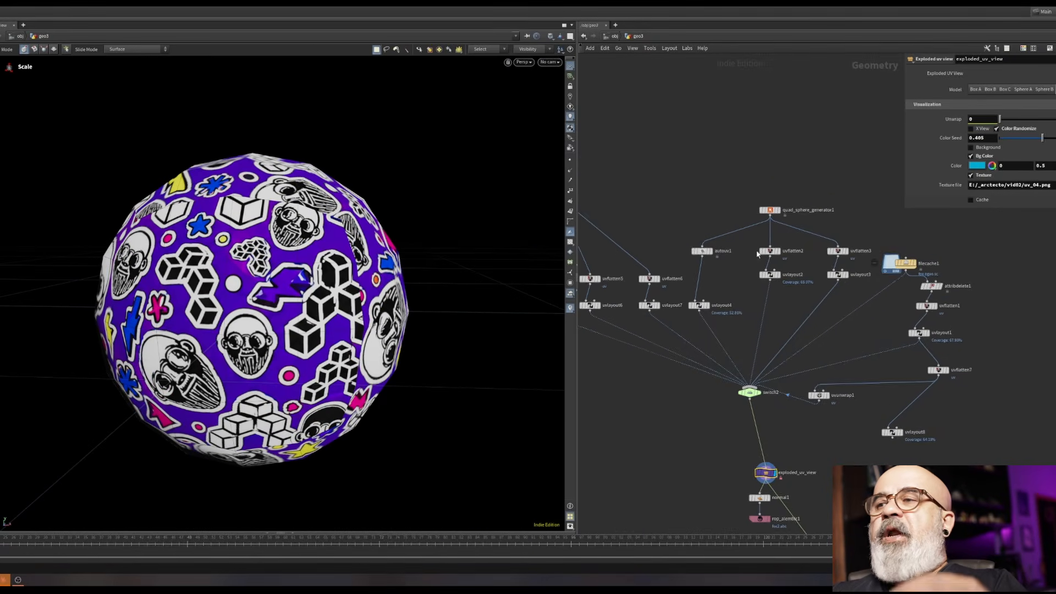
scroll(784, 251, up, 2)
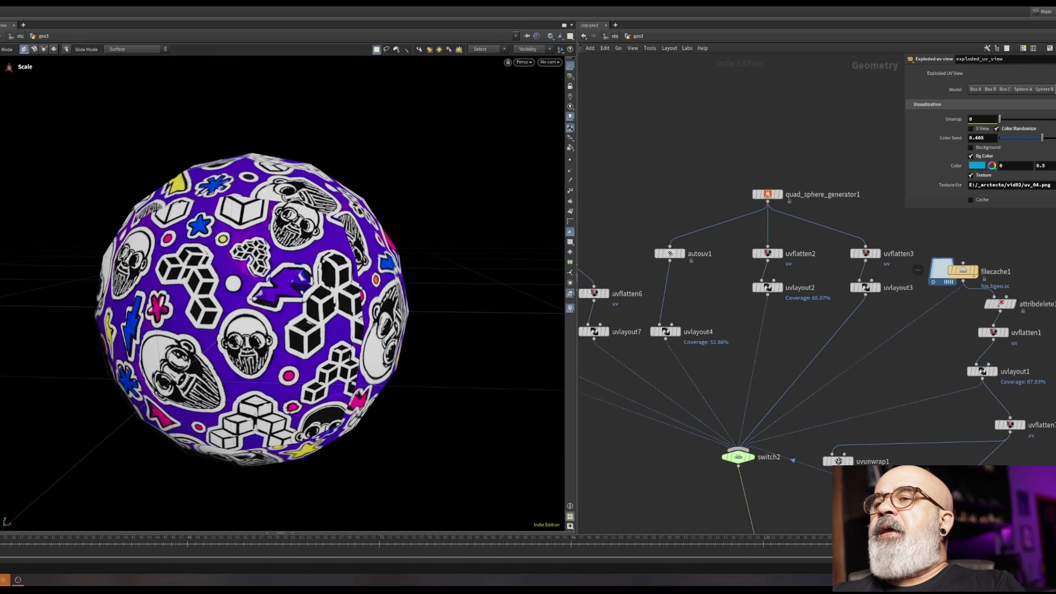
alt+scroll(300, 275, down, 4)
alt+drag(300, 275, 319, 275)
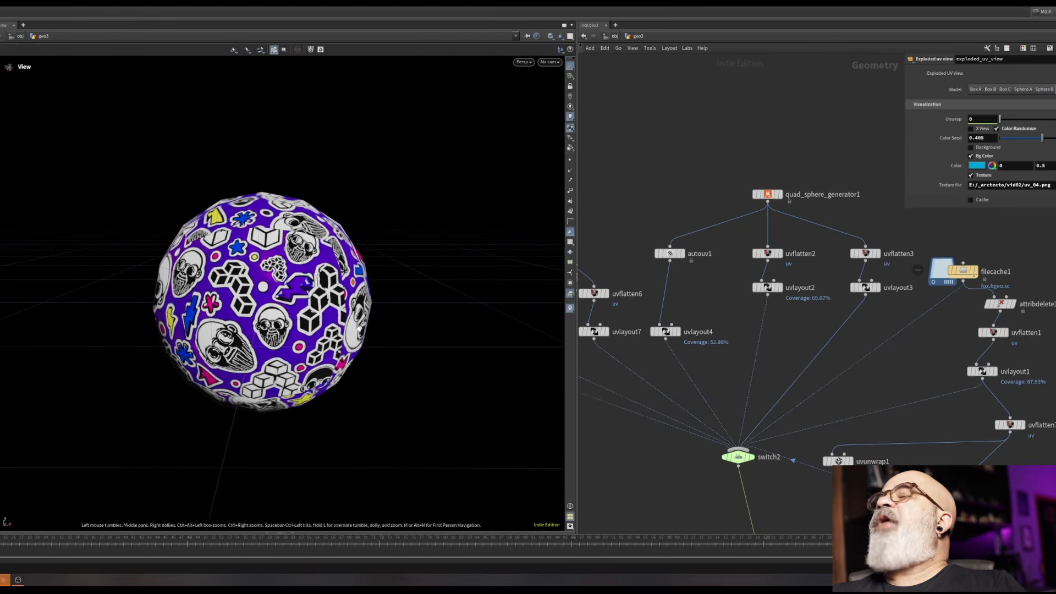
click(982, 176)
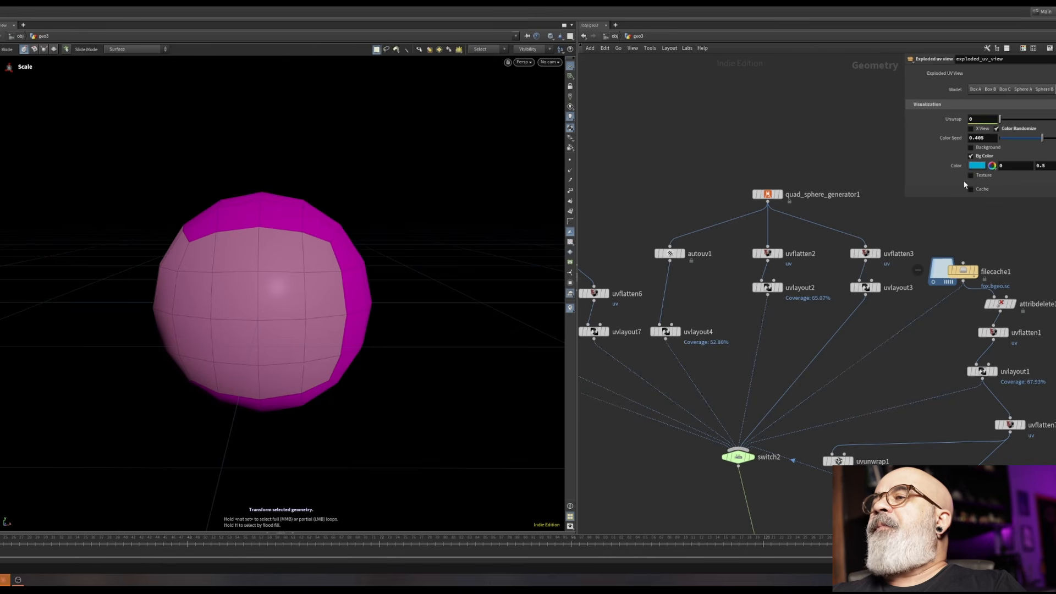
alt+drag(252, 302, 269, 316)
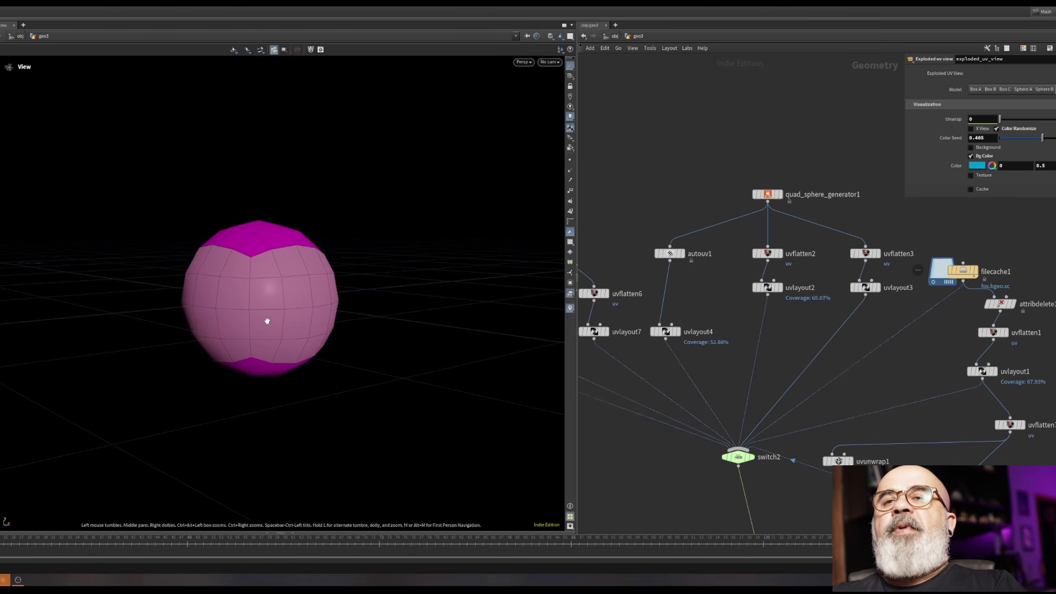
alt+right_drag(269, 321, 365, 262)
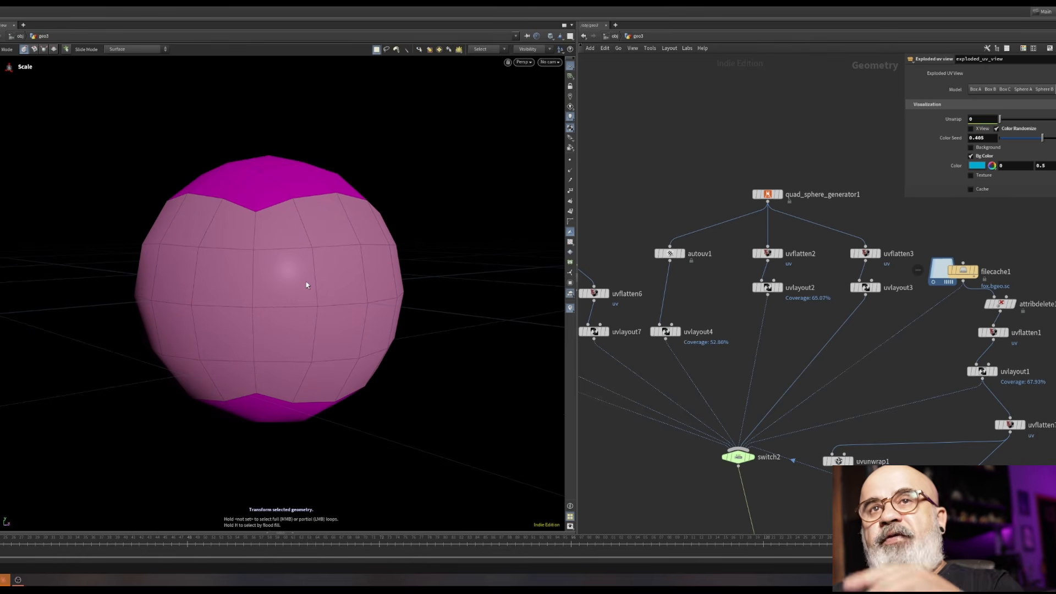
alt+drag(307, 284, 247, 241)
key(e)
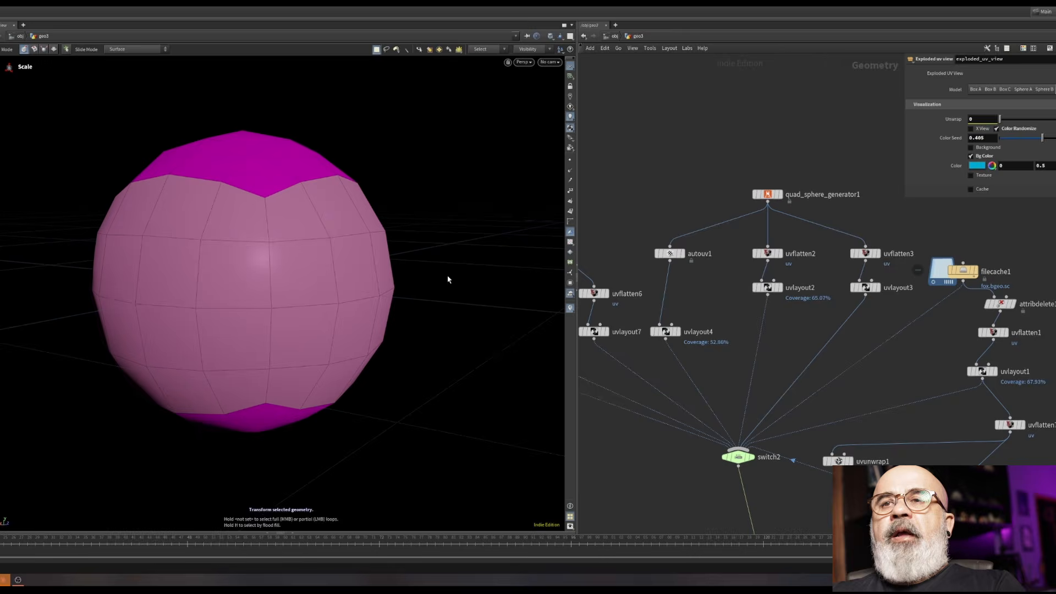
Display the output of the uvlayout1 node in the viewport
middle_drag(826, 264, 805, 210)
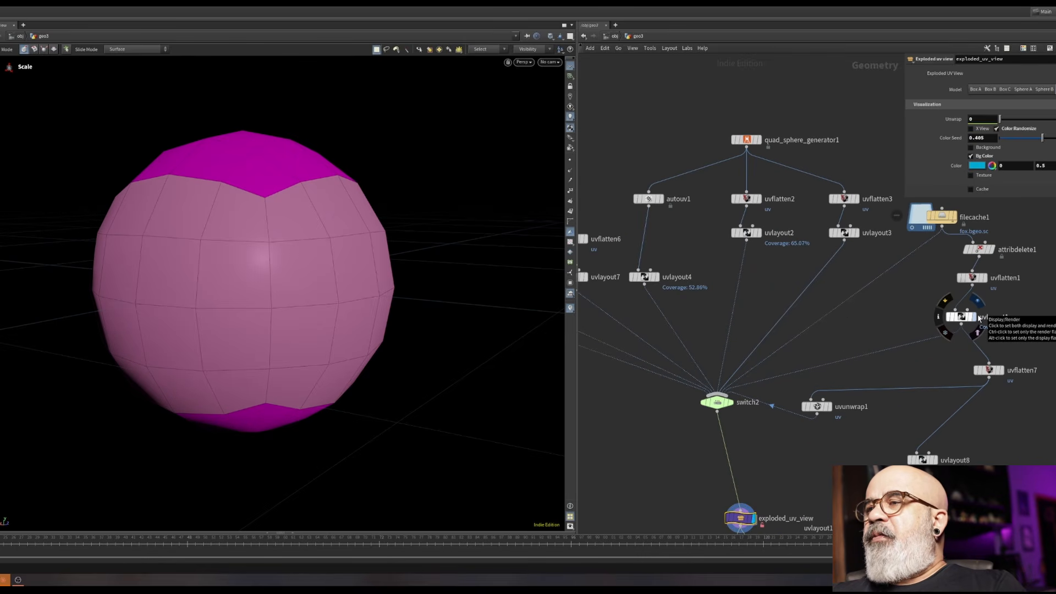
click(978, 319)
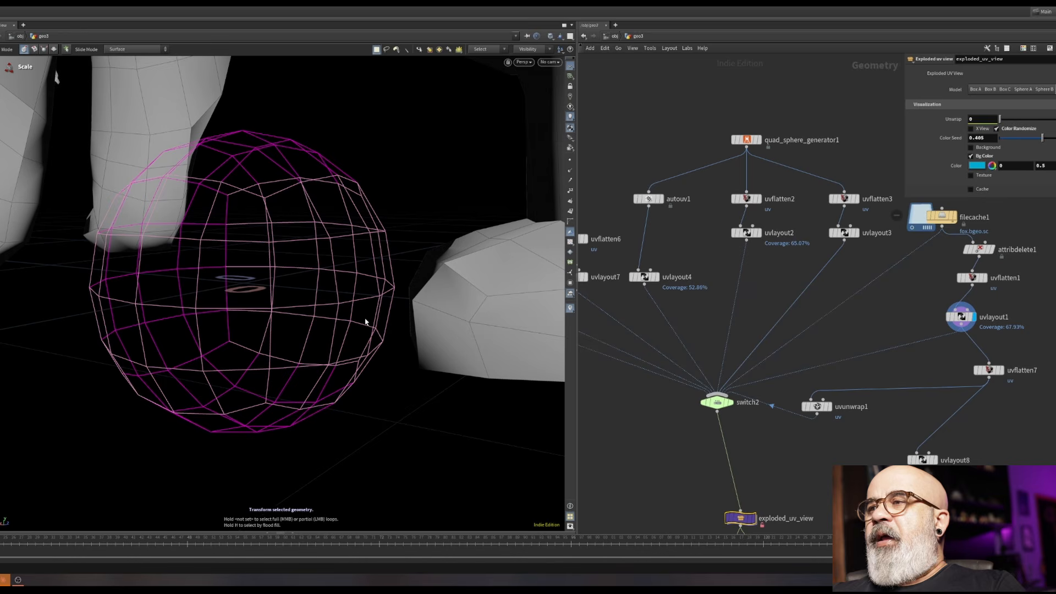
click(961, 317)
Display the exploded_uv_view node again, switch its model to the fox from uvlayout1 and frame the whole fox
middle_drag(829, 439, 731, 333)
click(674, 454)
click(716, 413)
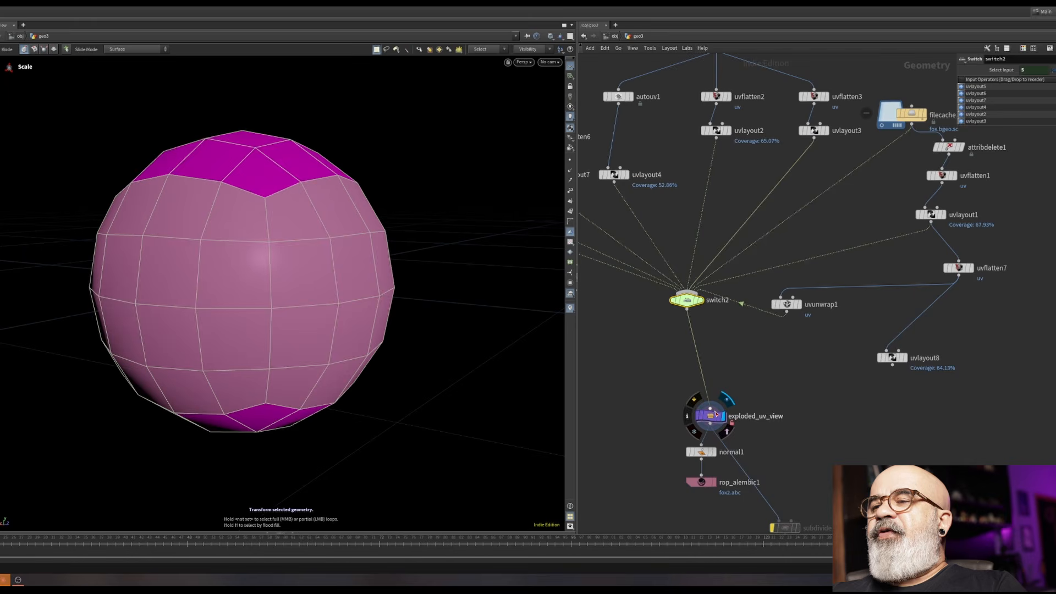
click(715, 415)
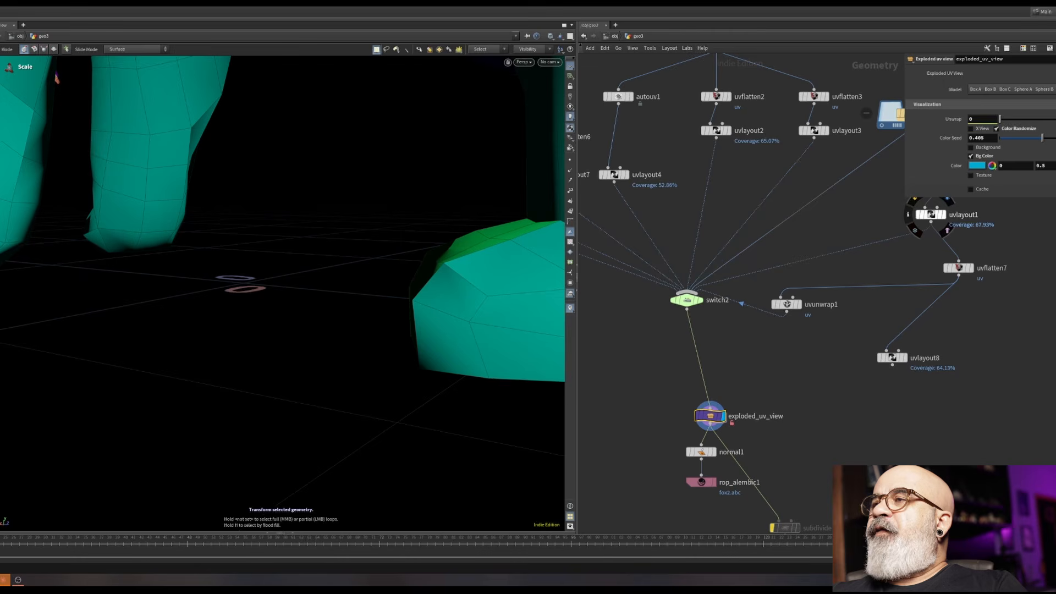
alt+right_drag(188, 264, 31, 460)
alt+middle_drag(192, 159, 217, 325)
alt+drag(220, 324, 539, 264)
middle_drag(920, 314, 966, 294)
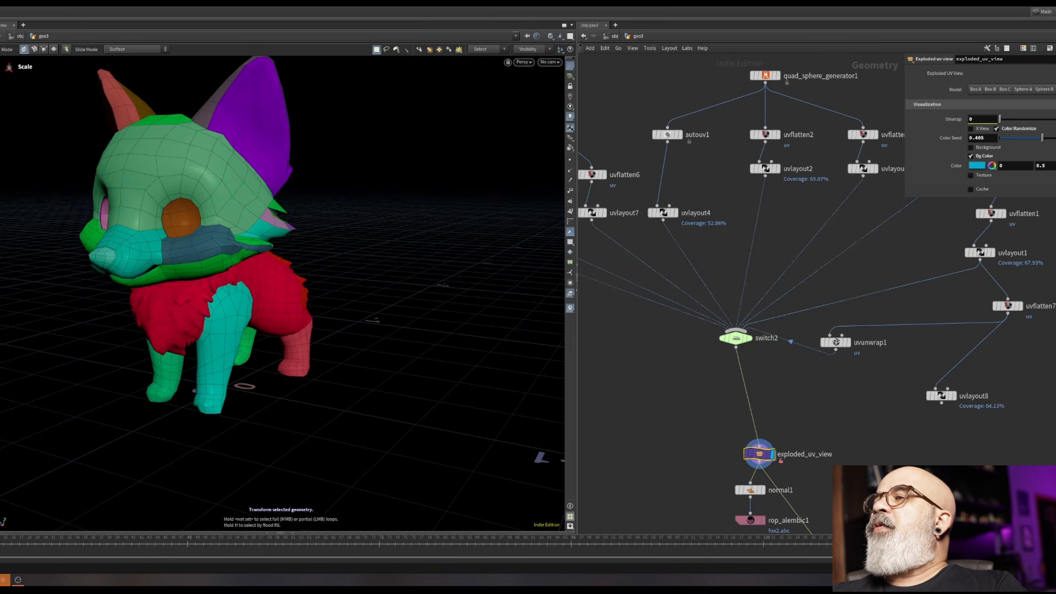
Switch to the fox version from filecache1 and inspect the UV islands on its head and chest
key(Escape)
drag(492, 294, 316, 309)
alt+drag(229, 238, 302, 264)
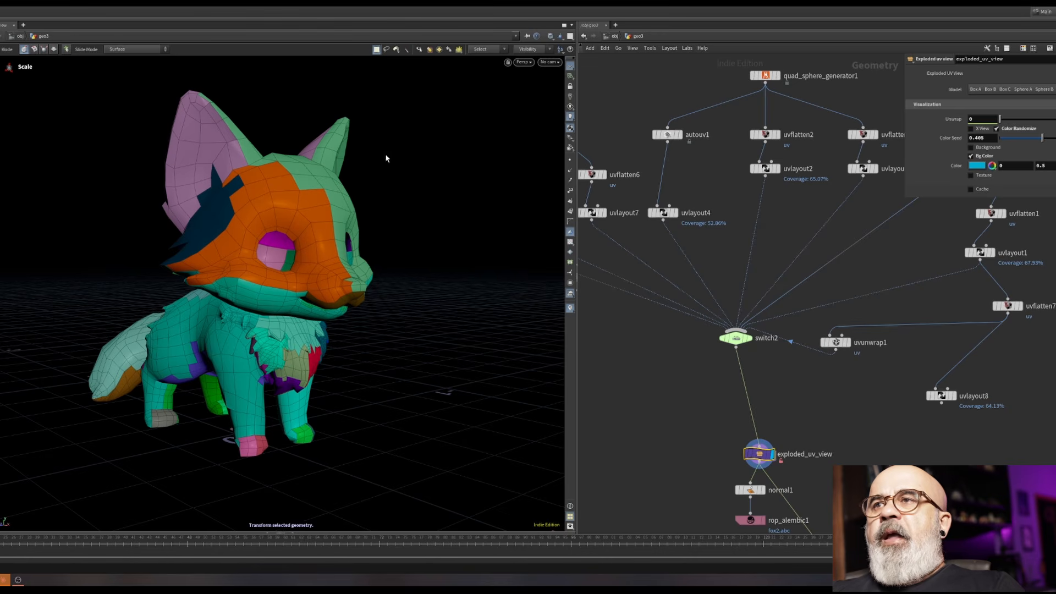
alt+drag(349, 248, 418, 155)
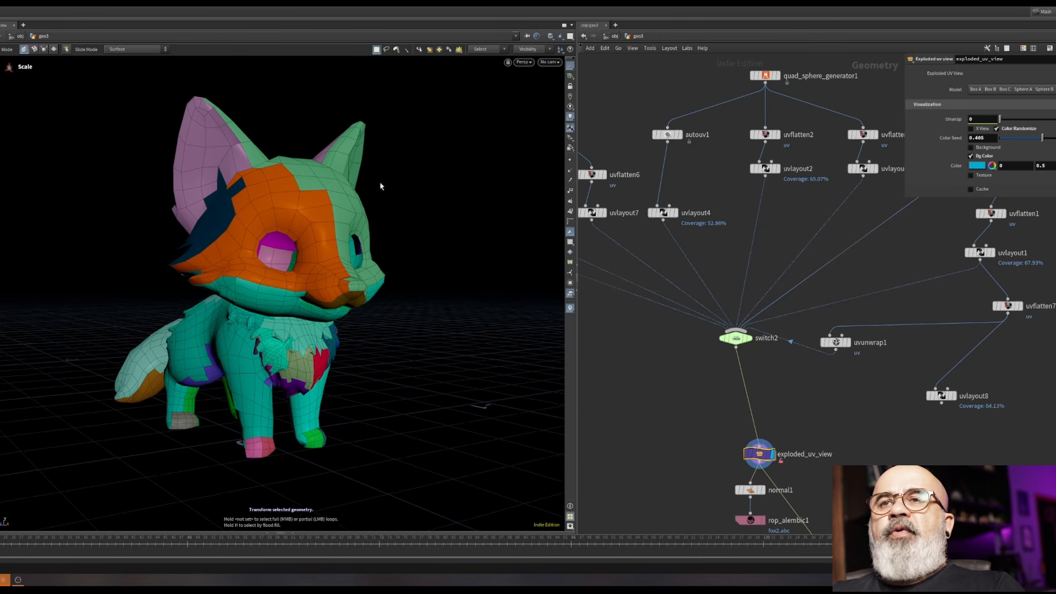
alt+right_drag(312, 279, 348, 275)
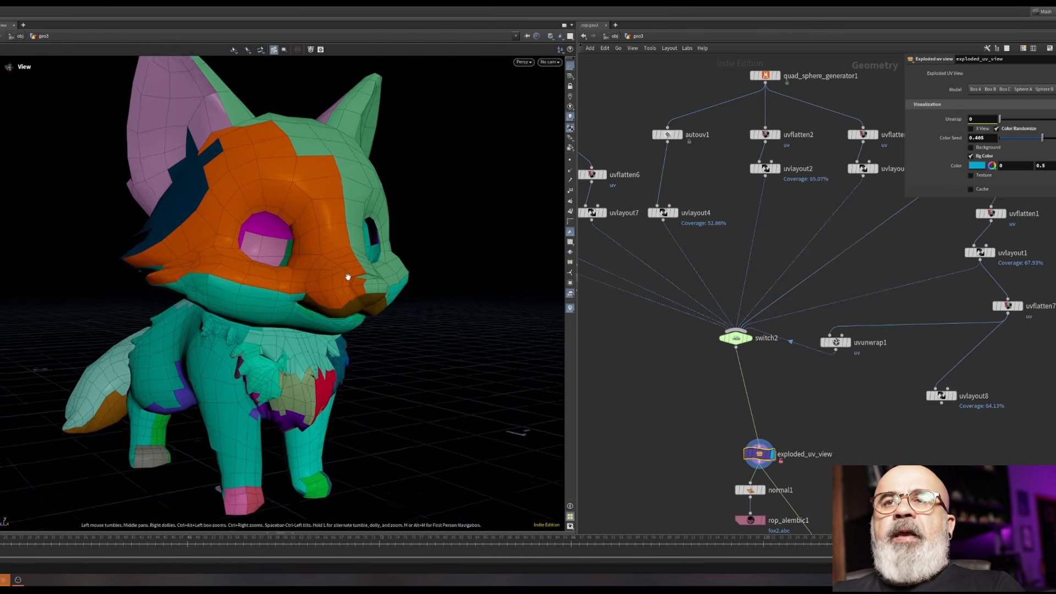
alt+drag(347, 275, 306, 263)
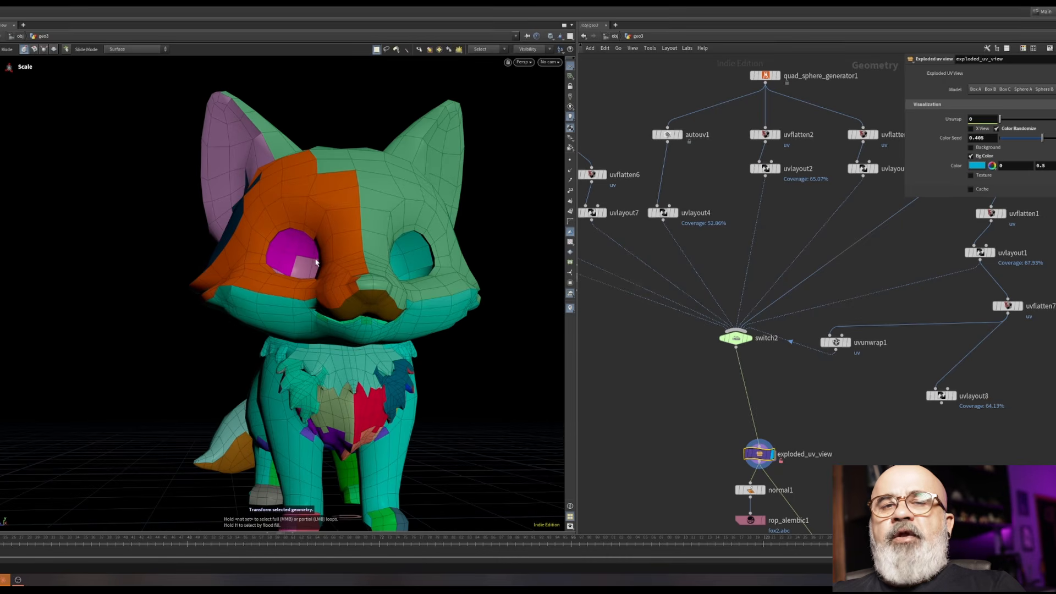
alt+drag(333, 257, 267, 326)
alt+middle_drag(402, 330, 349, 314)
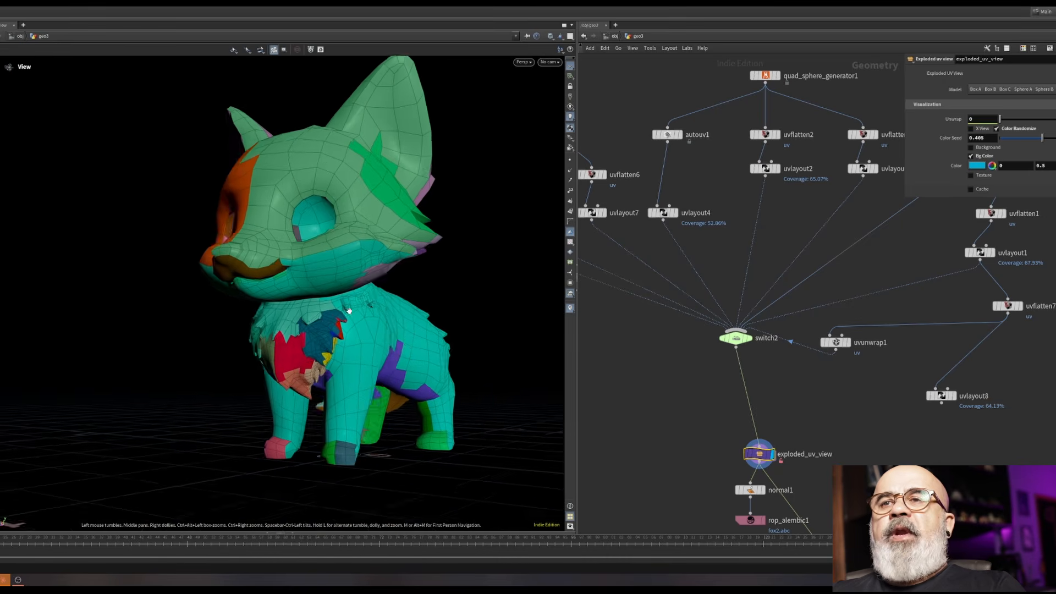
Examine the UV islands on the fox's side, tail, legs and underside, then close up on the chest fur
alt+drag(348, 313, 304, 297)
alt+right_drag(304, 297, 425, 317)
alt+drag(425, 317, 318, 273)
alt+right_drag(319, 274, 341, 300)
alt+drag(341, 300, 360, 345)
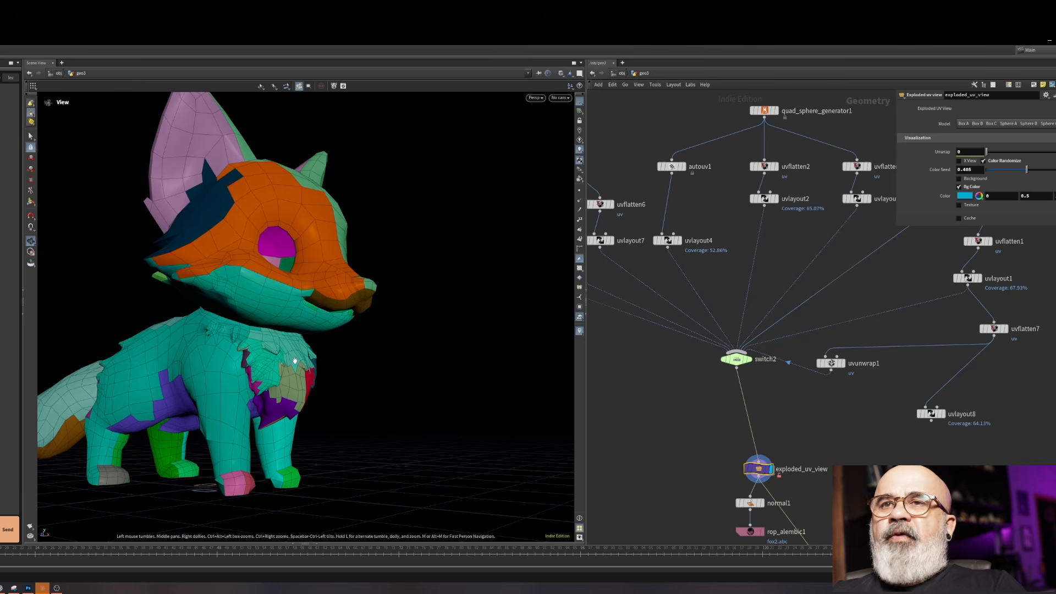
alt+drag(295, 360, 290, 356)
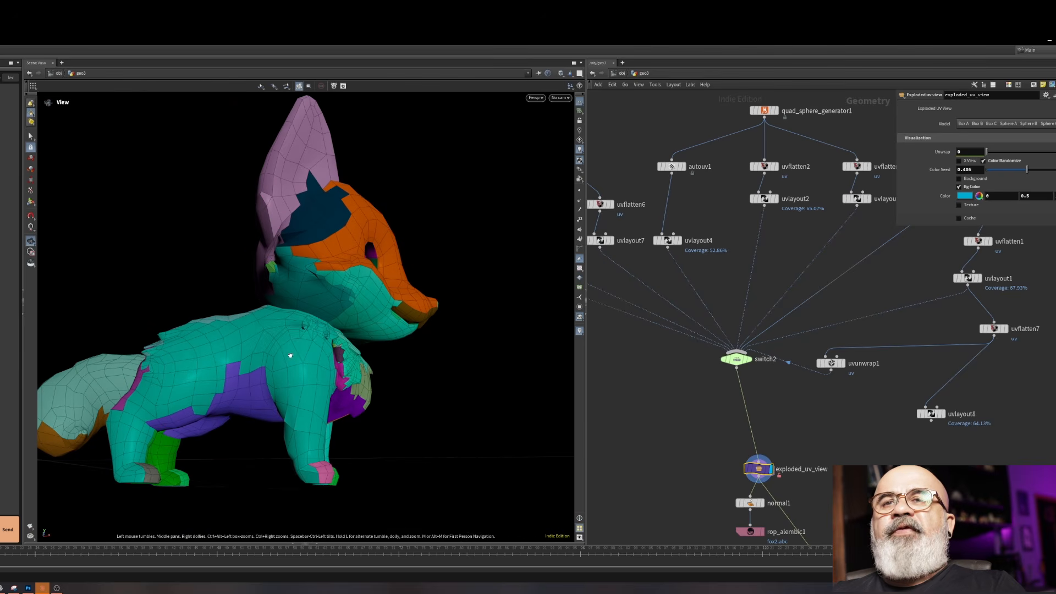
key(e)
mouse_move(296, 355)
alt+mouse_down()
mouse_move(299, 375)
mouse_move(300, 335)
mouse_move(288, 337)
alt+mouse_up()
scroll(299, 335, down, 2)
scroll(352, 411, up, 3)
alt+drag(358, 408, 336, 401)
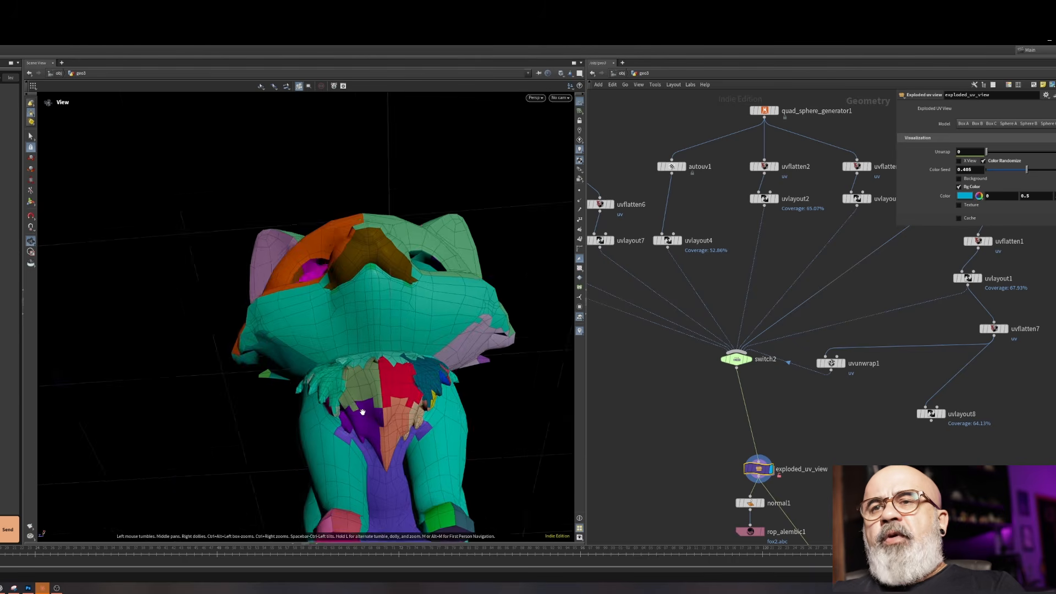
scroll(350, 332, up, 6)
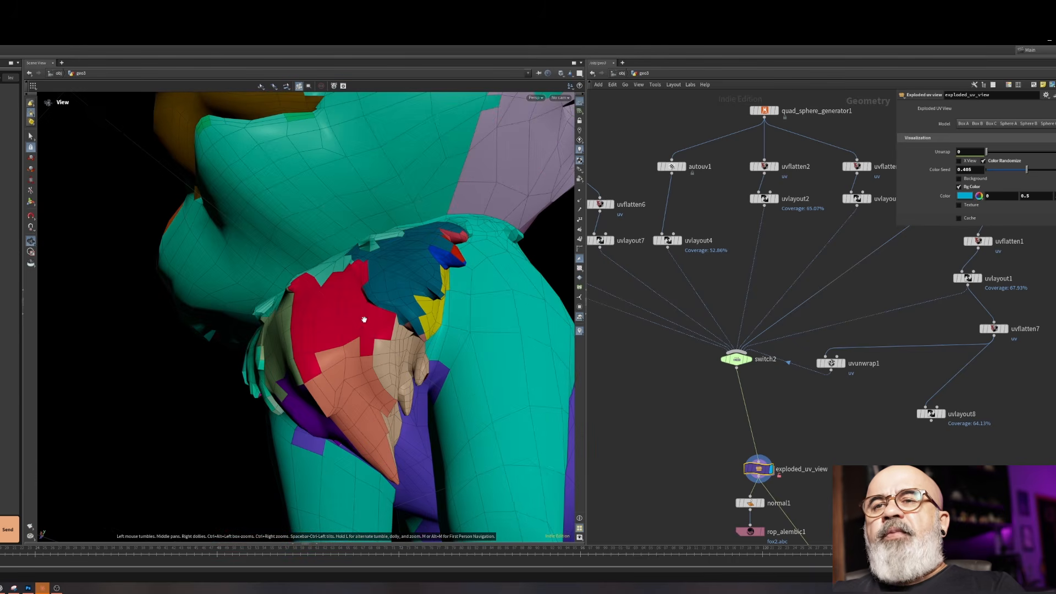
Show the uv_04.png texture on the fox and inspect how it breaks across the chest and front legs
scroll(401, 289, down, 6)
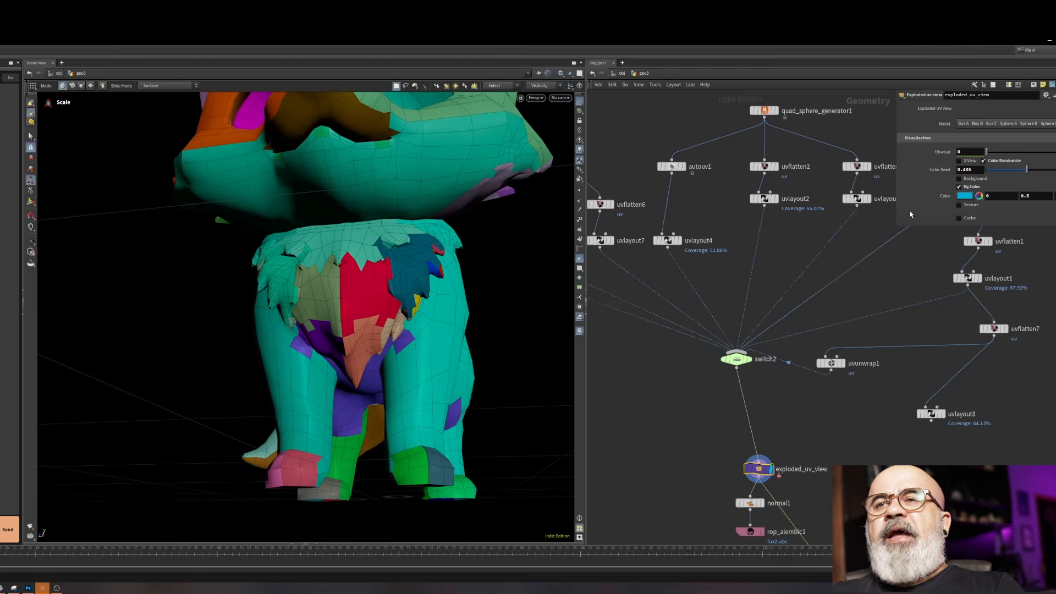
click(979, 206)
scroll(358, 248, up, 5)
alt+drag(352, 236, 338, 269)
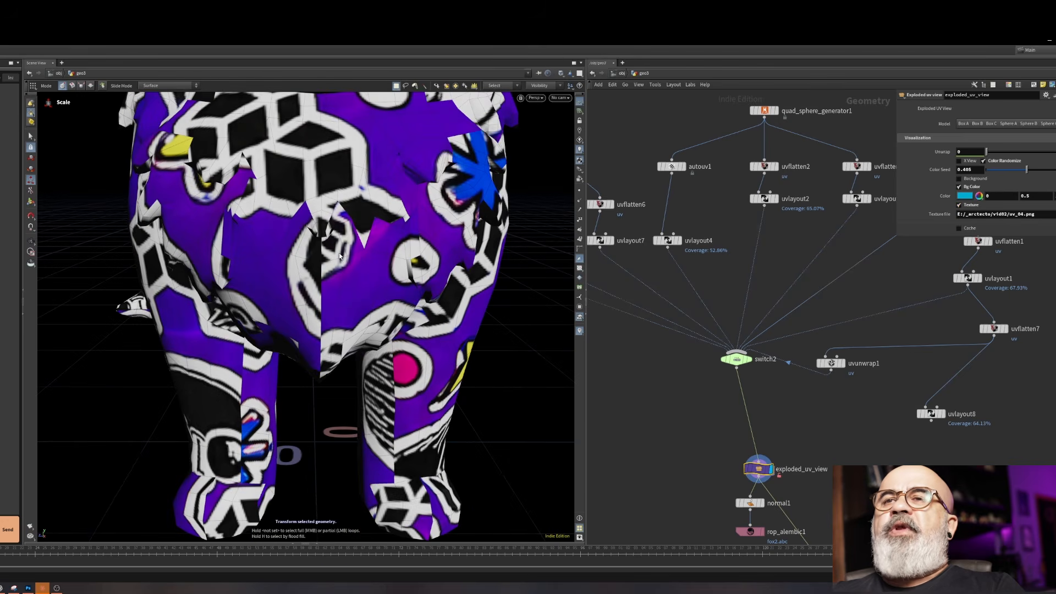
alt+middle_drag(319, 190, 310, 263)
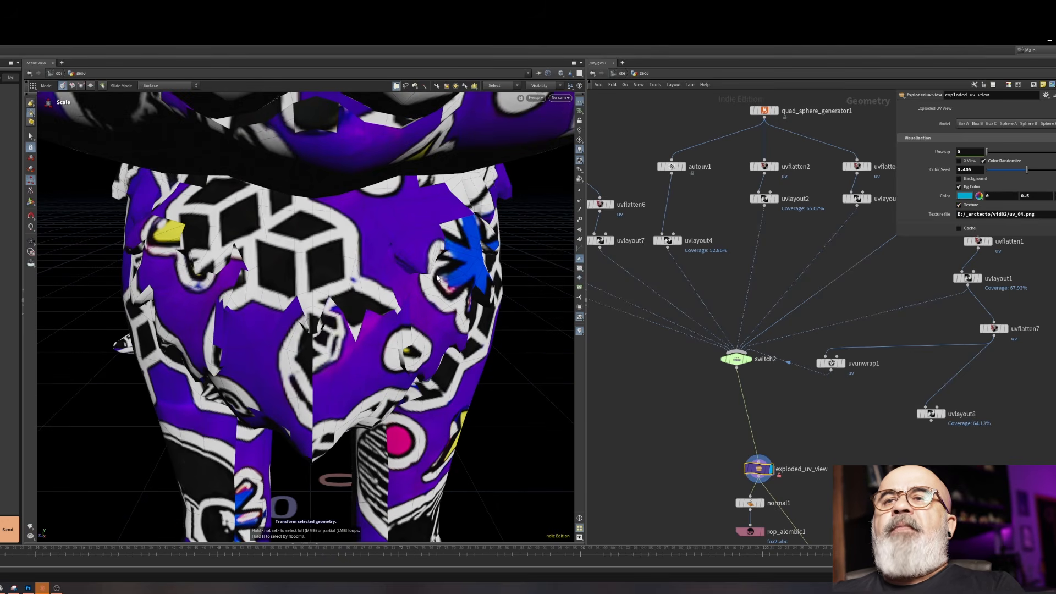
alt+right_drag(403, 227, 259, 368)
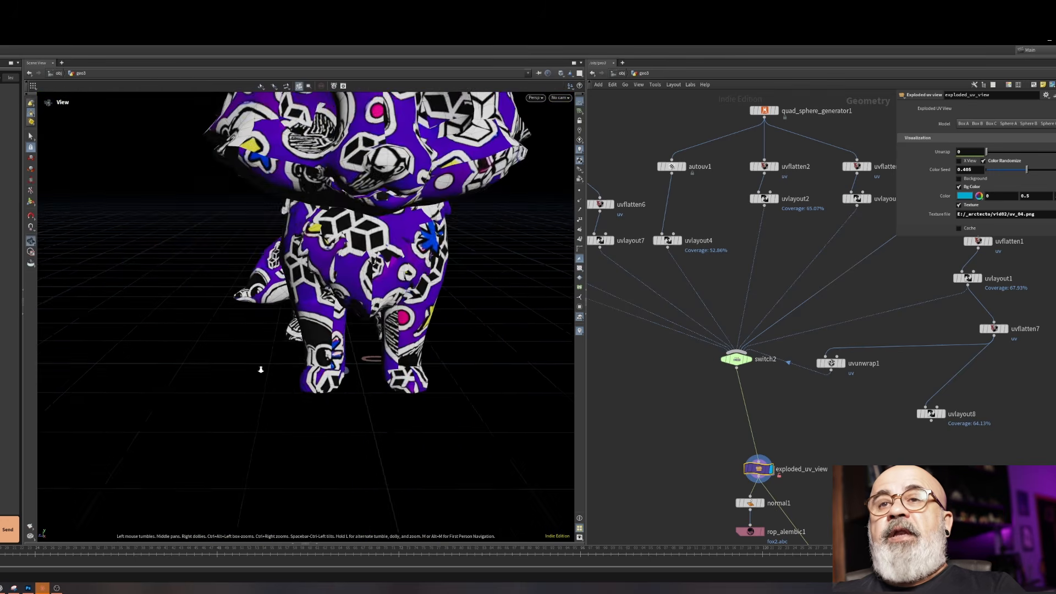
Examine the texture breaks on the fox's face from the side, then turn the texture off
alt+middle_drag(358, 145, 287, 279)
alt+drag(287, 279, 346, 267)
scroll(346, 267, up, 5)
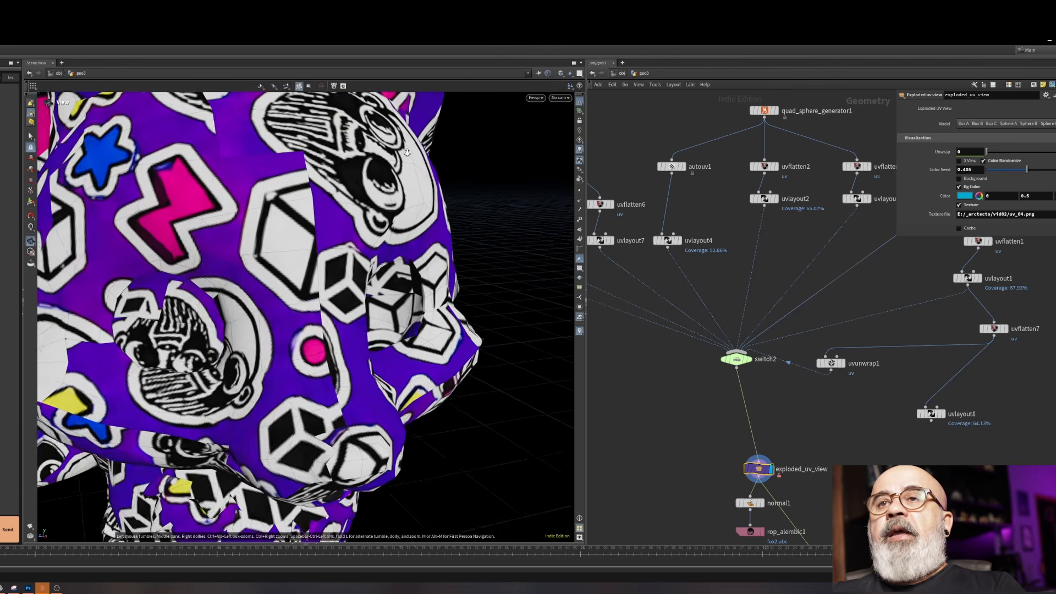
alt+drag(335, 323, 291, 321)
click(973, 207)
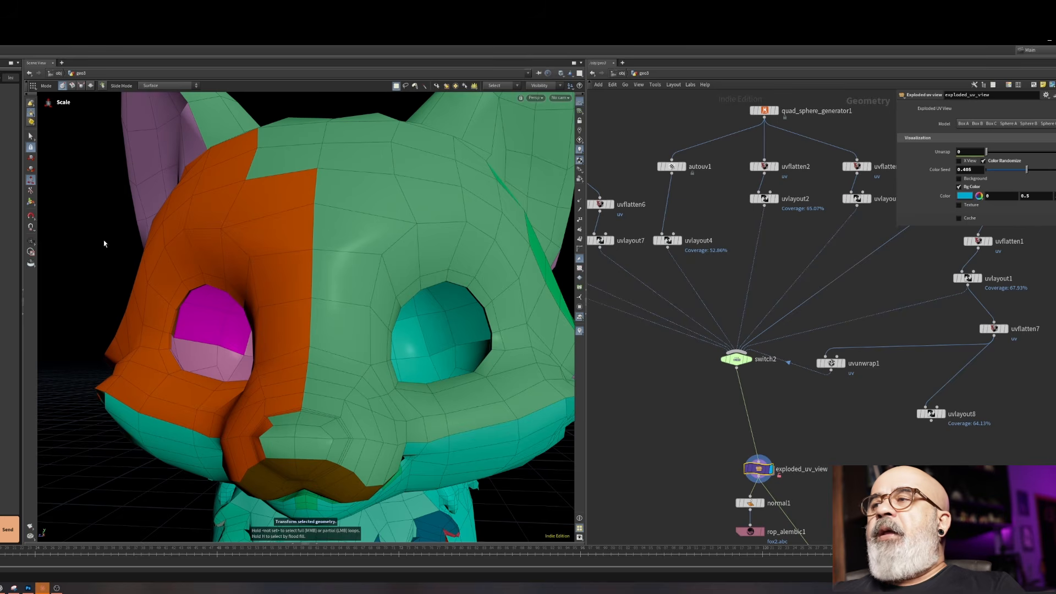
Close up on the stepped forehead seam and compare it with the texture on and off
scroll(243, 230, down, 3)
alt+drag(243, 239, 279, 184)
scroll(288, 308, up, 8)
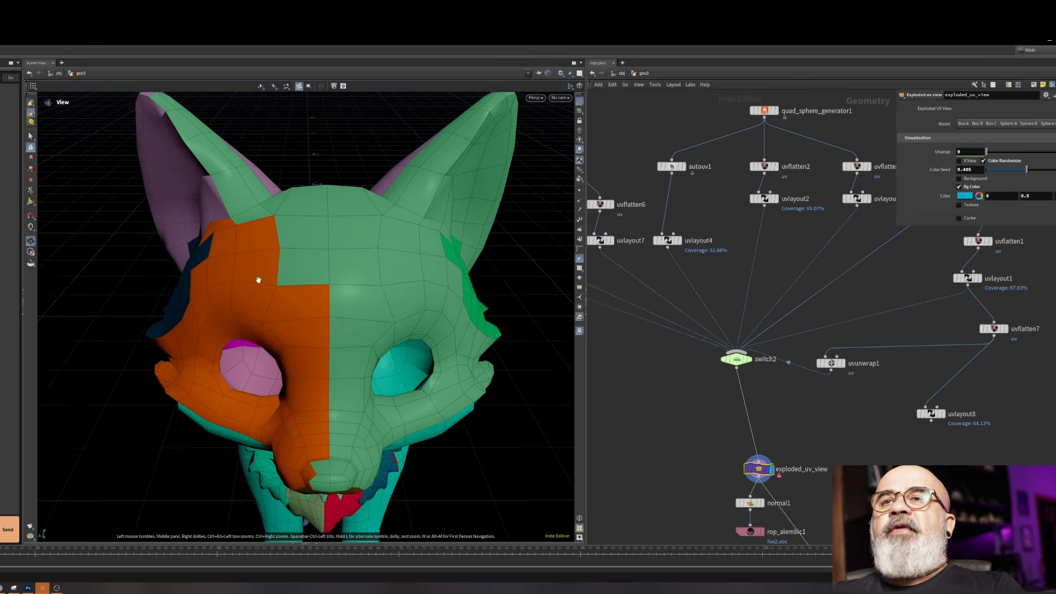
key(r)
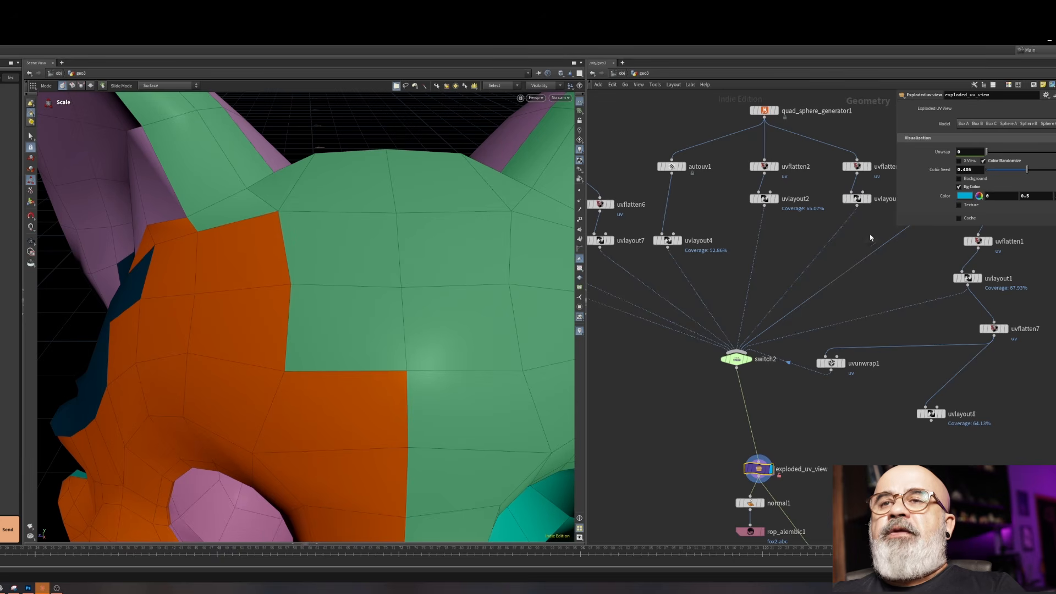
click(959, 205)
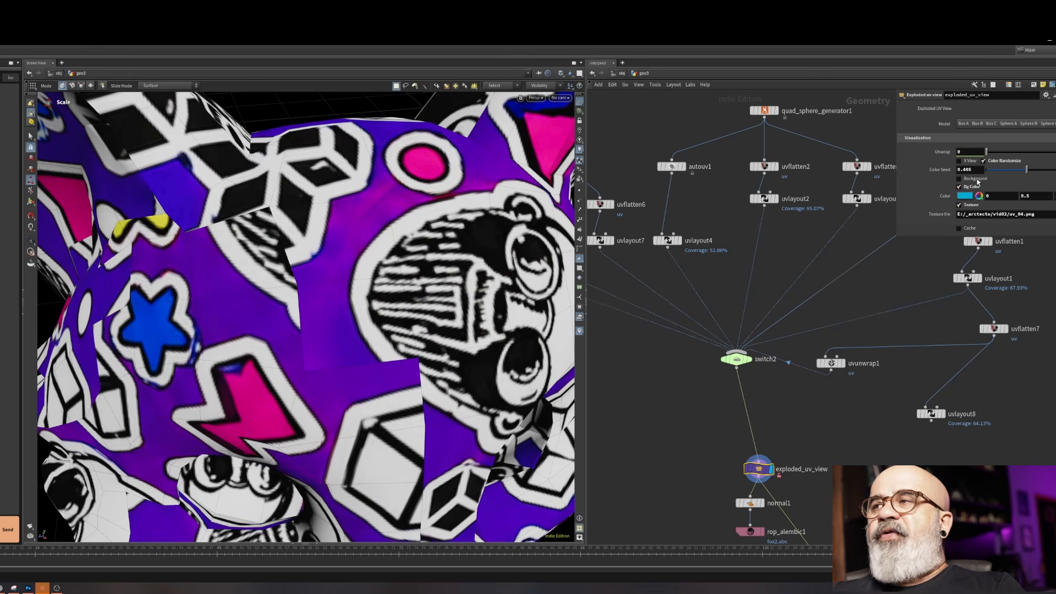
click(969, 206)
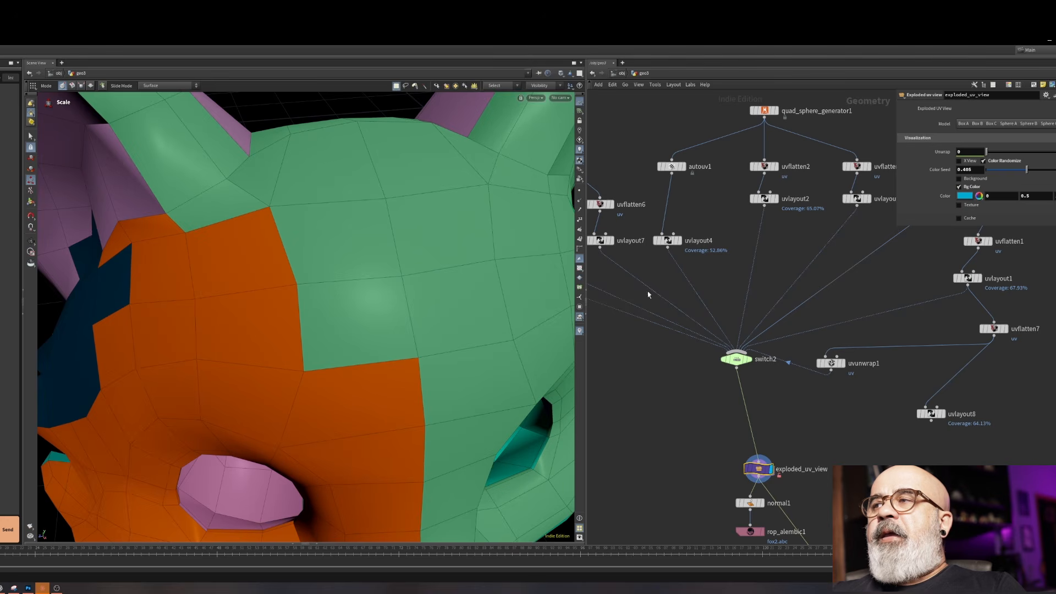
Reframe the fox from the front and display the output of the uvflatten7 node
key(space+h)
key(e)
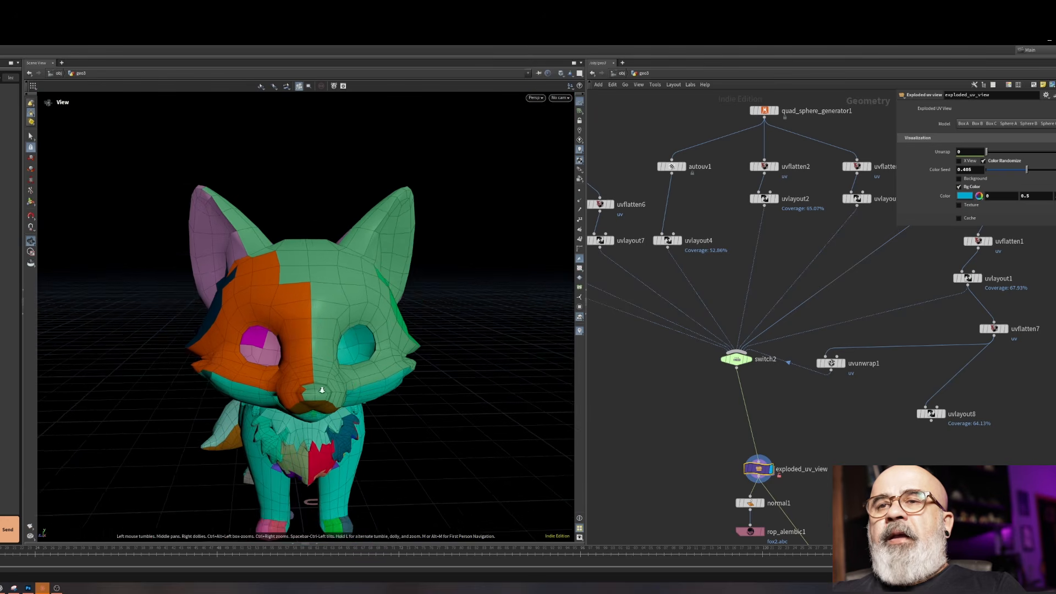
scroll(361, 364, up, 3)
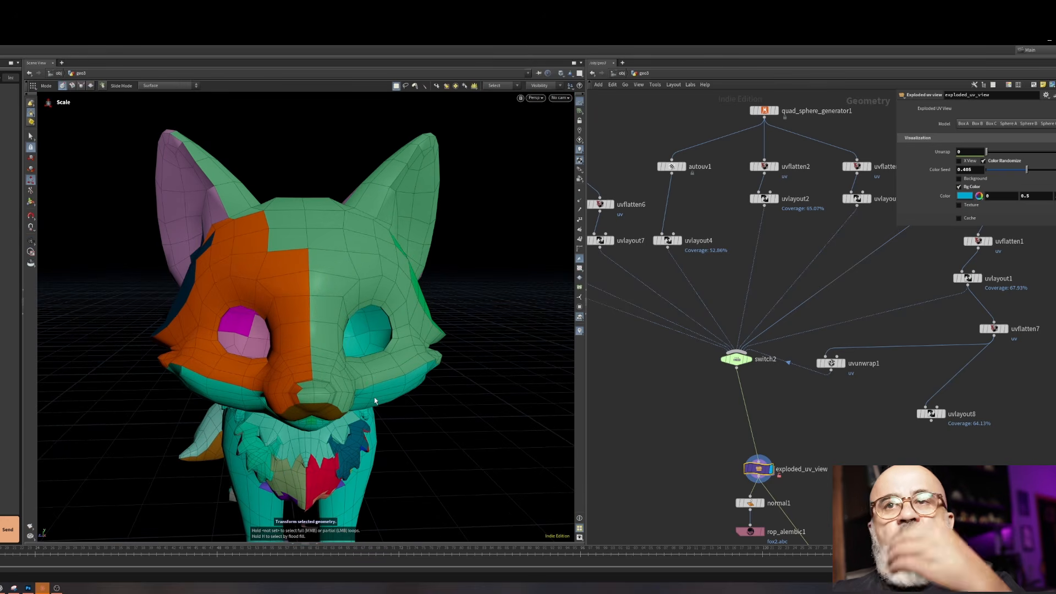
middle_drag(938, 388, 870, 416)
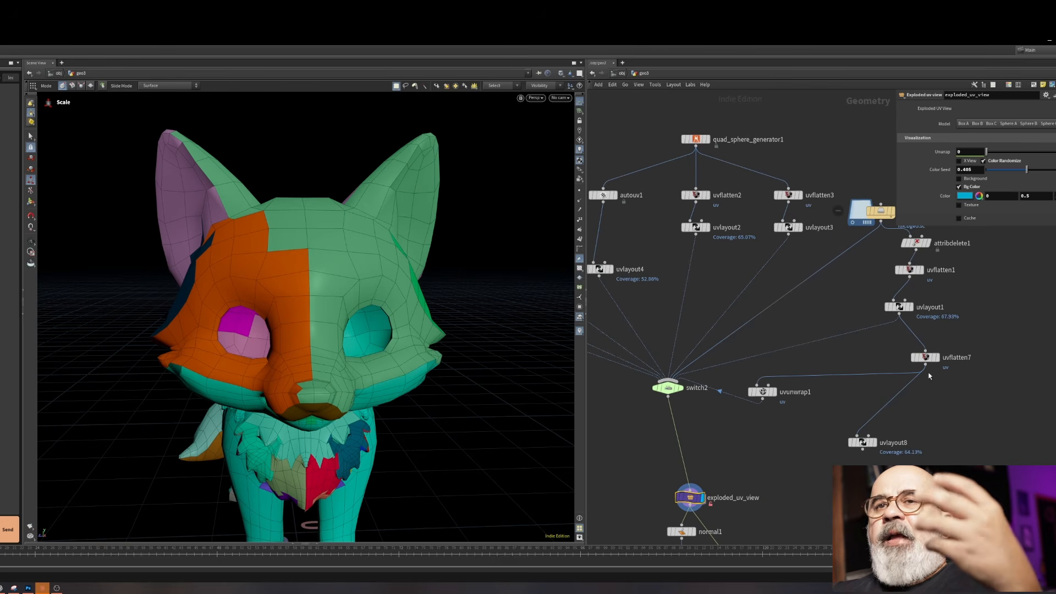
scroll(921, 352, up, 3)
click(942, 357)
click(914, 357)
scroll(880, 374, down, 4)
scroll(853, 388, up, 3)
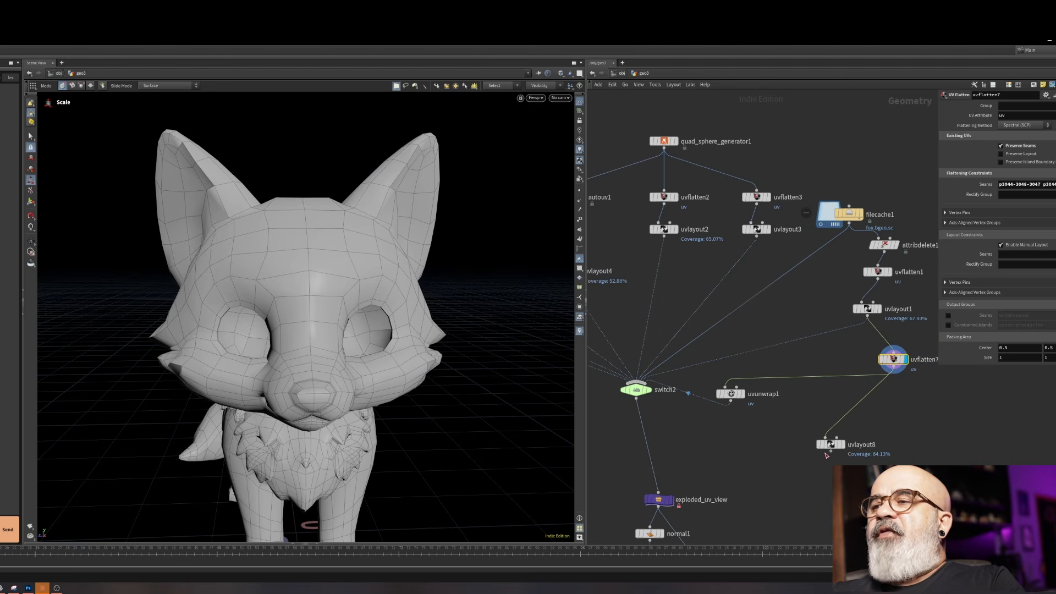
Connect the uvlayout8 output to exploded_uv_view, display that node and select uvflatten7
click(670, 500)
click(664, 502)
click(894, 359)
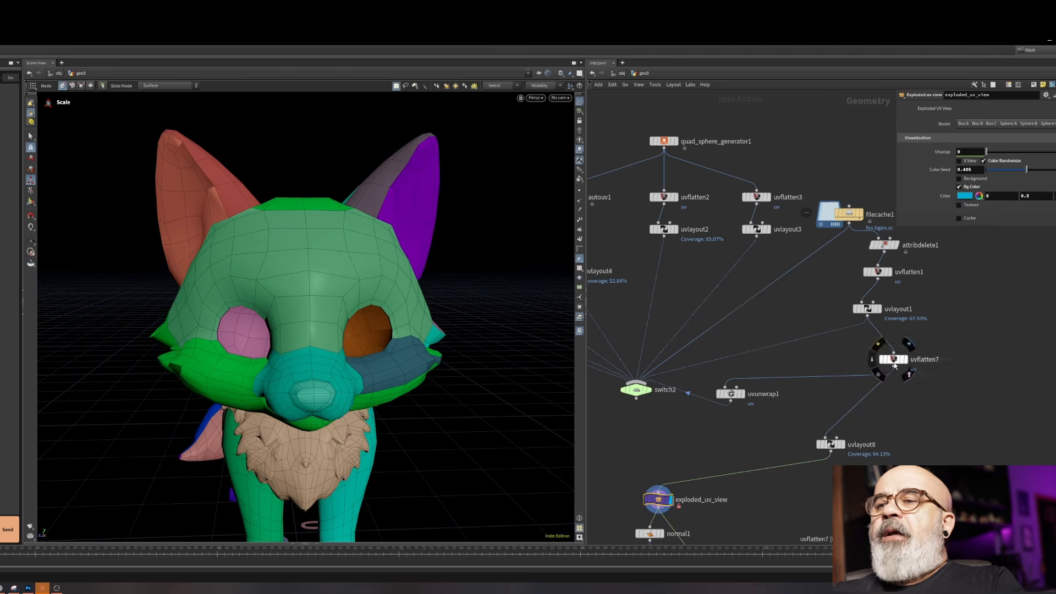
Examine the UV islands of the uvlayout8 fox around its head, muzzle and chest
key(Escape)
drag(242, 363, 319, 363)
scroll(352, 360, up, 5)
scroll(385, 352, down, 5)
drag(406, 345, 337, 344)
scroll(338, 344, down, 3)
scroll(337, 343, down, 1)
key(e)
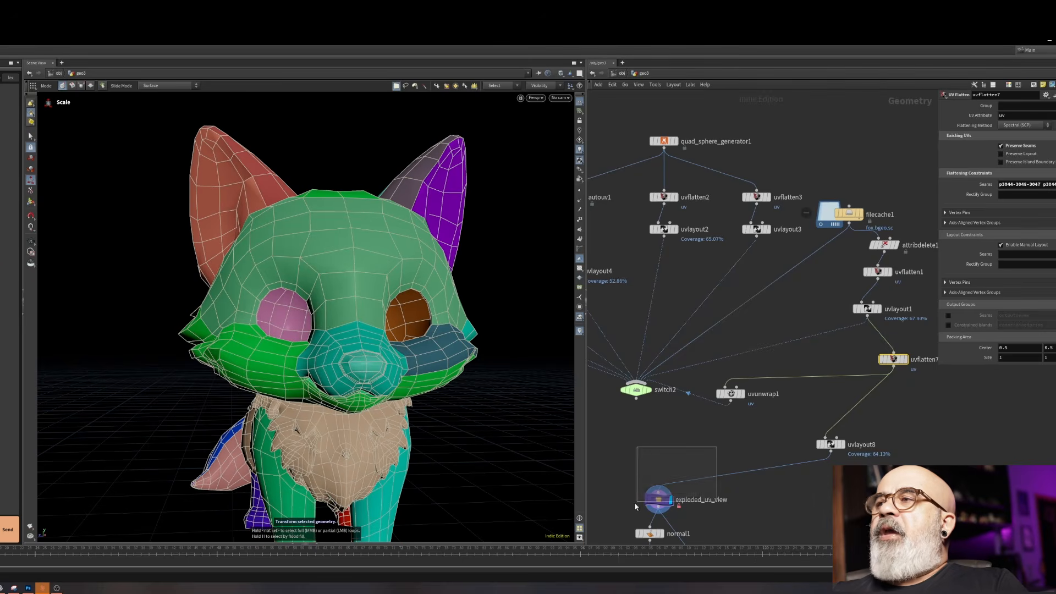
Select exploded_uv_view and set its Color Seed to 0.381 to recolor the fox's UV islands
drag(644, 499, 645, 501)
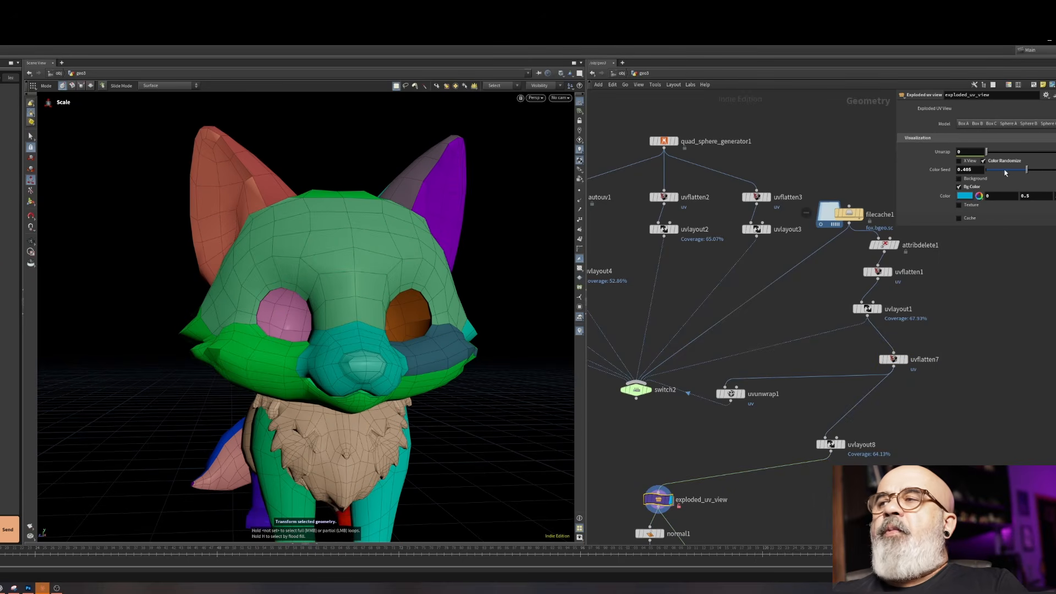
drag(1024, 172, 1025, 172)
key(Escape)
mouse_move(401, 365)
mouse_down()
mouse_move(414, 302)
mouse_move(397, 357)
mouse_up()
alt+middle_drag(397, 357, 373, 395)
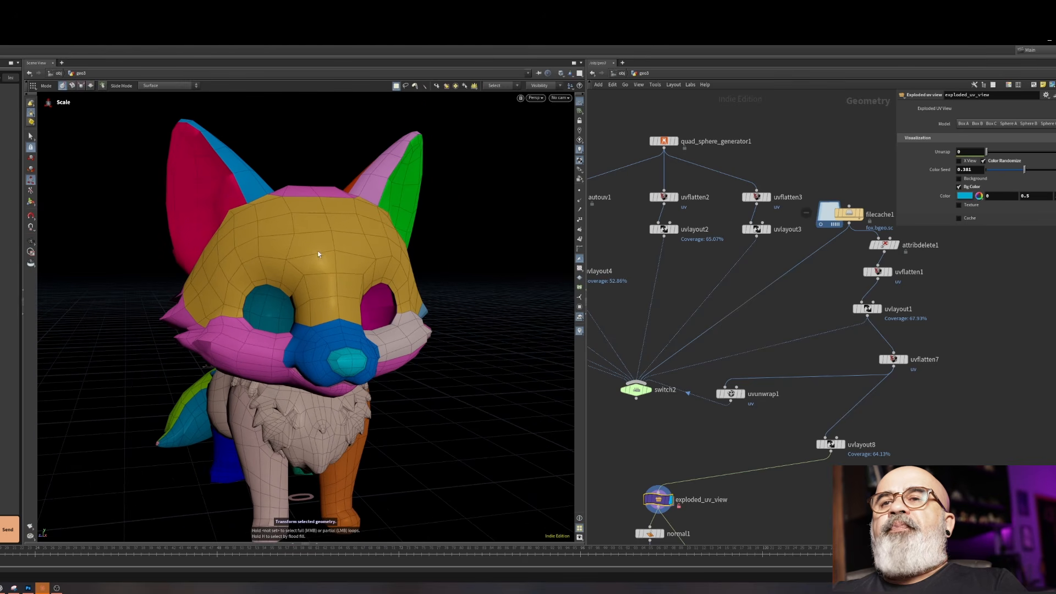
Inspect the recolored islands on the fox's forehead, snout, eyes and ears
key(Escape)
scroll(338, 149, up, 4)
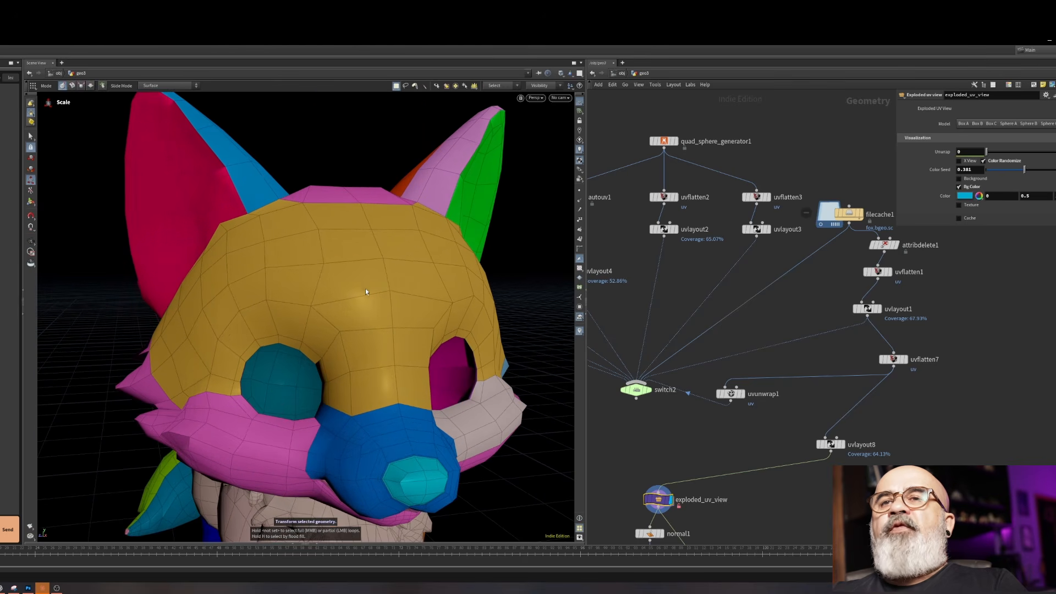
key(Escape)
drag(370, 346, 369, 313)
alt+right_drag(369, 312, 271, 346)
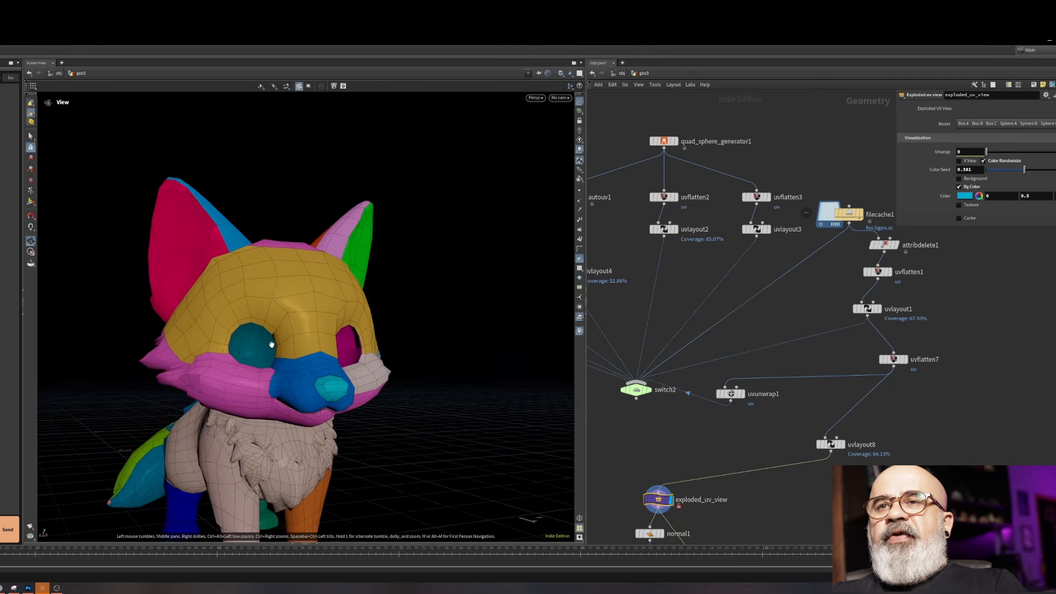
alt+drag(313, 365, 296, 275)
key(e)
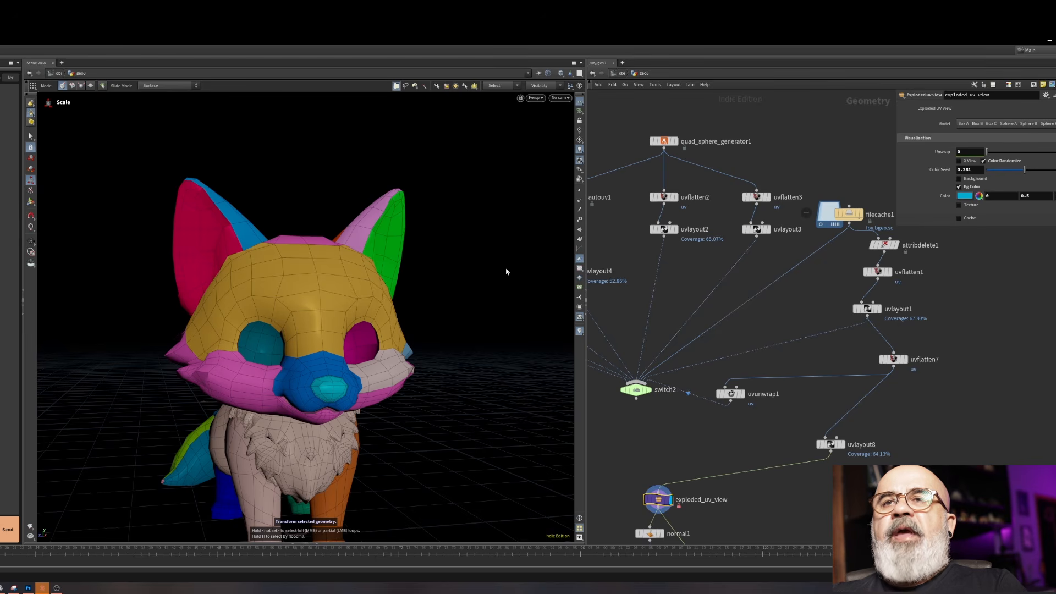
Set Unwrap to 1 to flatten the fox into UV space and view its island layout
drag(986, 154, 1052, 153)
drag(364, 298, 571, 252)
drag(258, 307, 356, 412)
right_drag(355, 412, 457, 388)
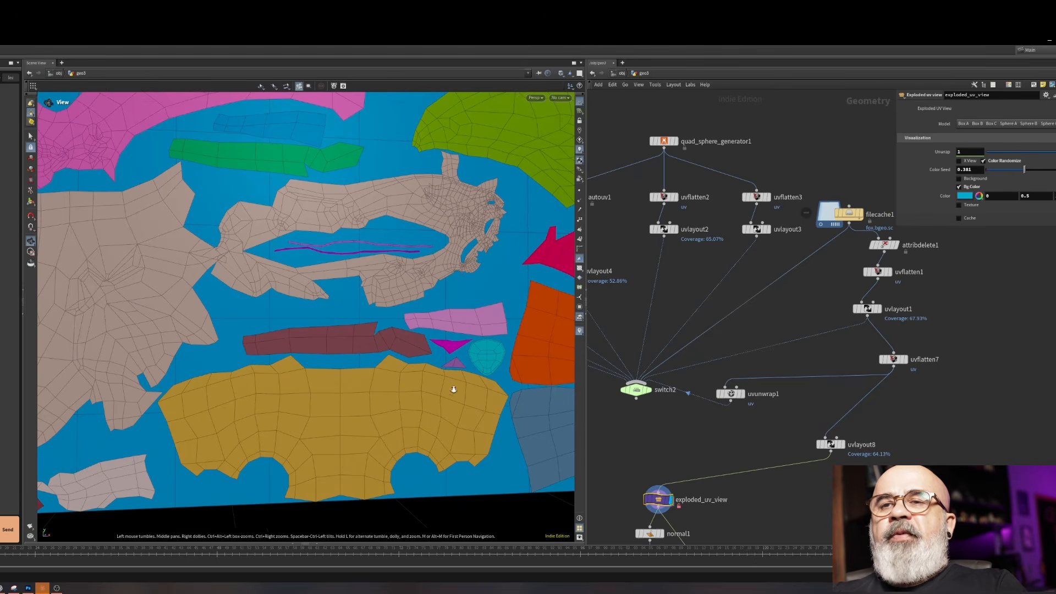
right_drag(457, 386, 344, 447)
middle_drag(375, 406, 302, 427)
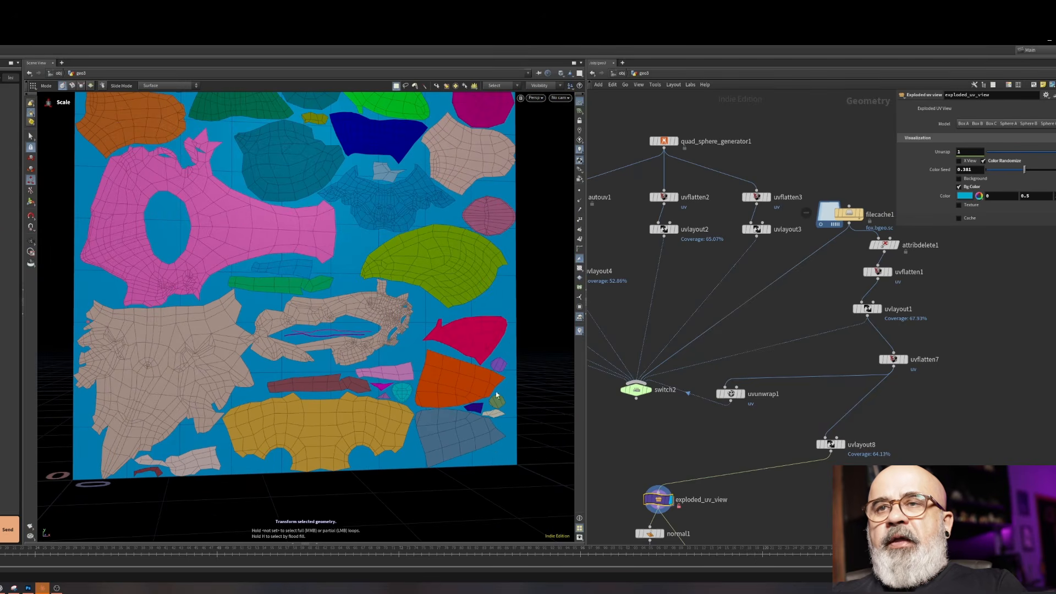
drag(426, 285, 385, 286)
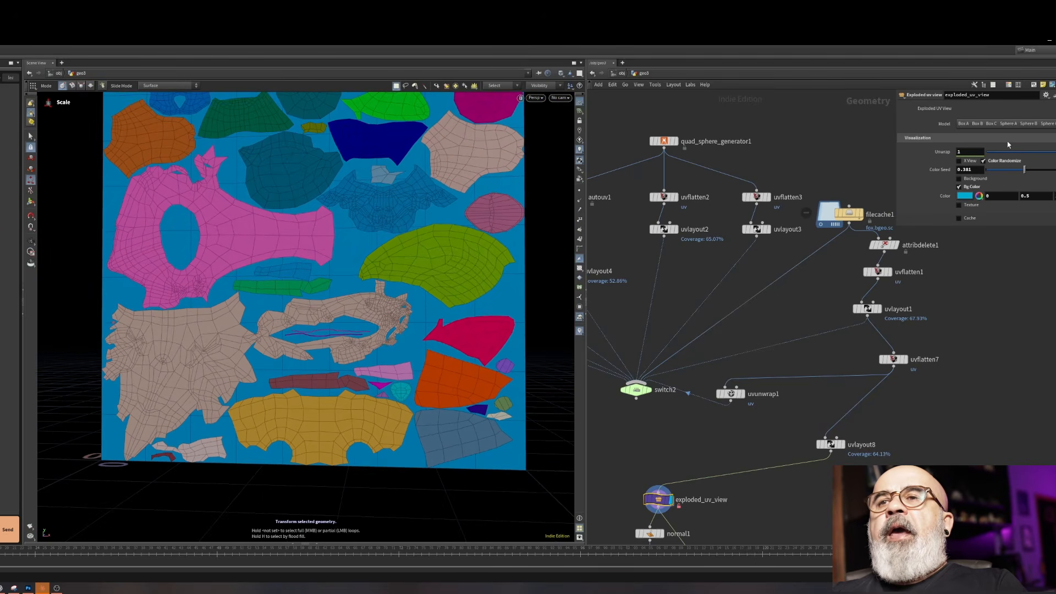
mouse_move(1055, 152)
mouse_down()
mouse_move(975, 158)
mouse_move(1055, 165)
mouse_up()
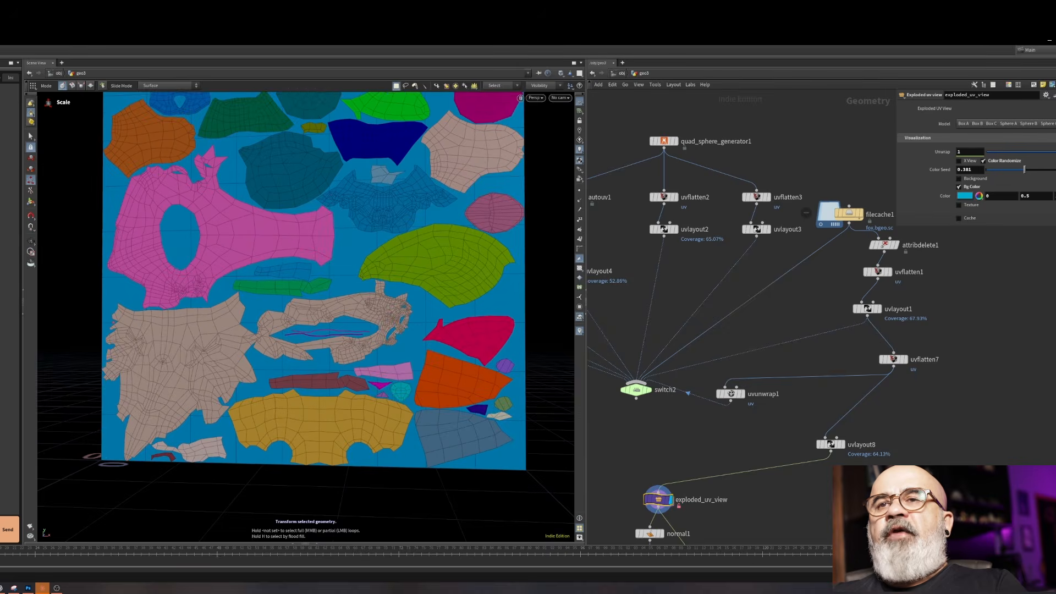
Close up on the blue snout island in the flattened layout, then view the whole layout again
right_drag(377, 266, 485, 436)
scroll(358, 238, up, 5)
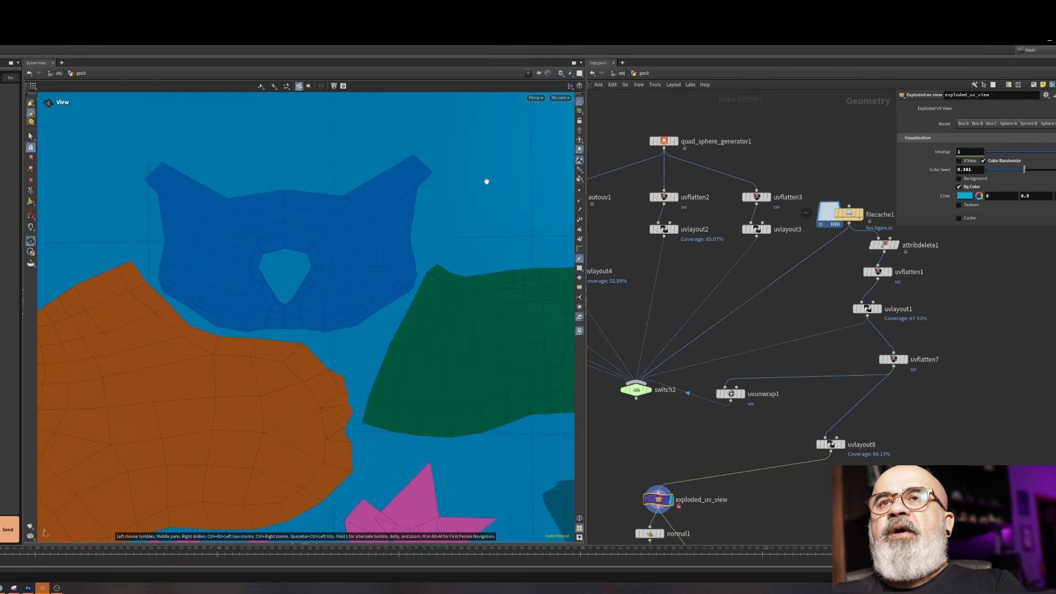
key(e)
scroll(225, 272, up, 2)
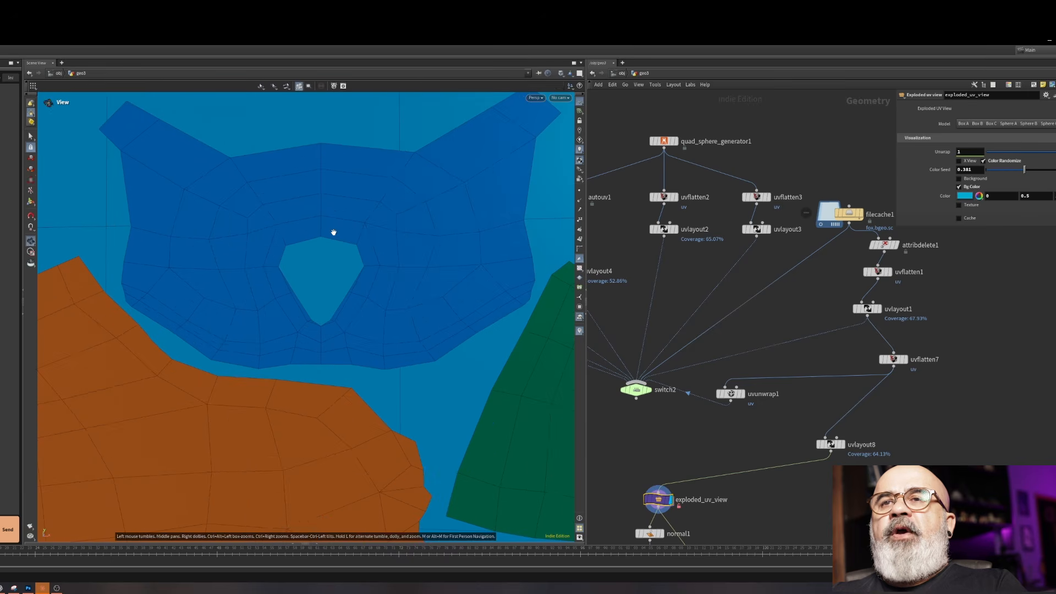
key(Escape)
scroll(332, 302, down, 8)
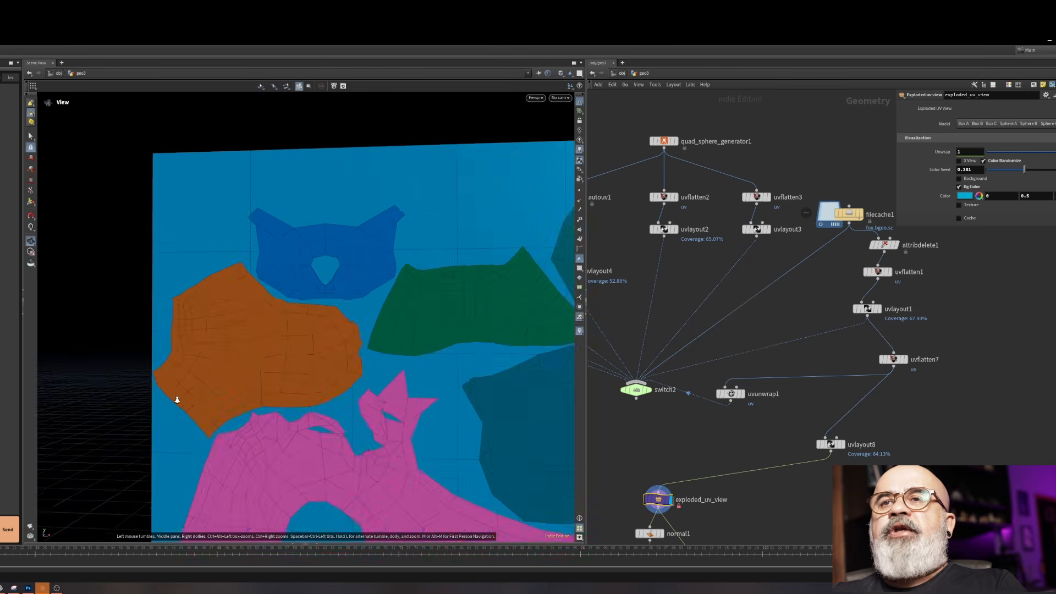
scroll(417, 290, up, 2)
key(e)
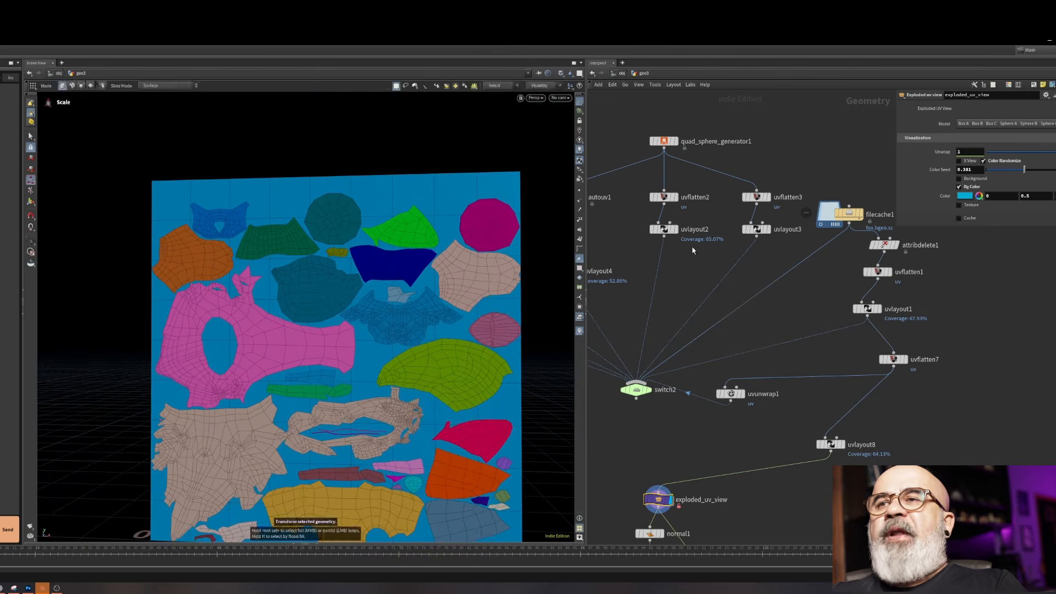
Change the UV background color to dark gray with RGB values of 0.2
click(963, 196)
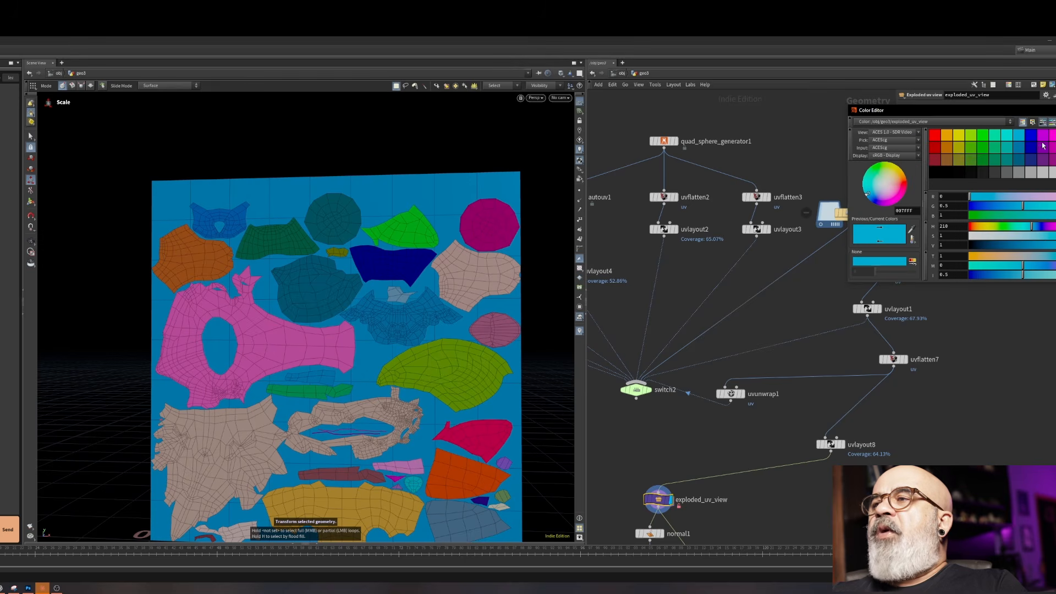
click(996, 174)
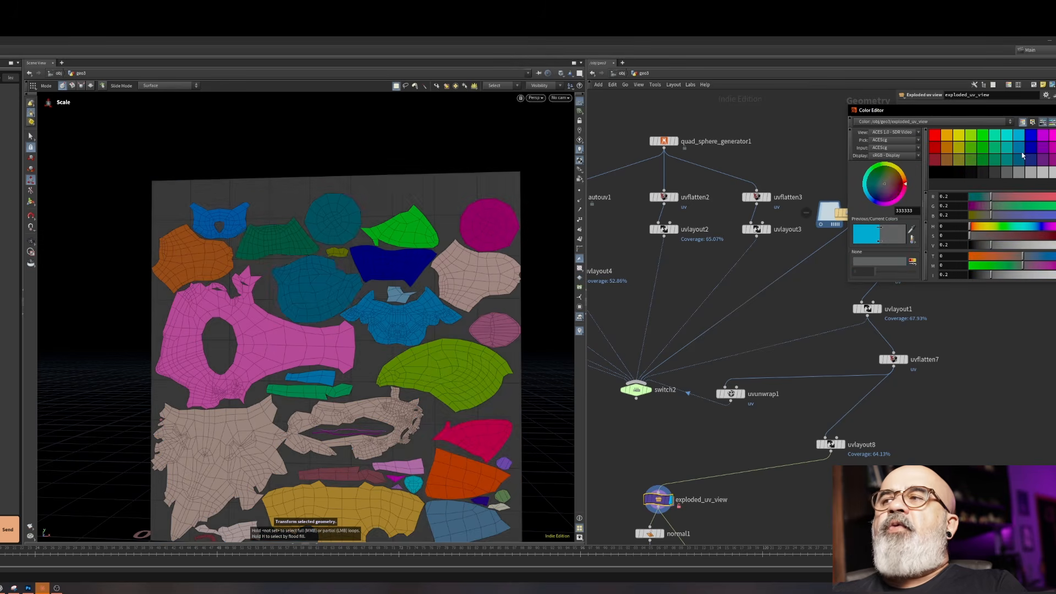
key(Escape)
key(Escape)
Examine the small islands next to the yellow forehead island against the UV background
drag(283, 323, 469, 342)
scroll(469, 342, up, 10)
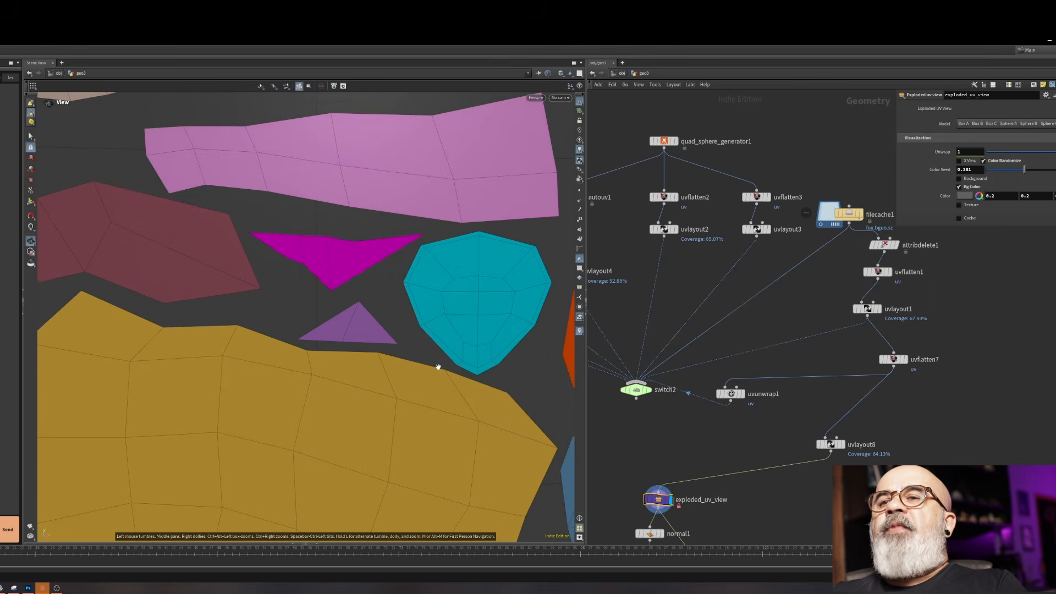
alt+right_drag(429, 328, 577, 322)
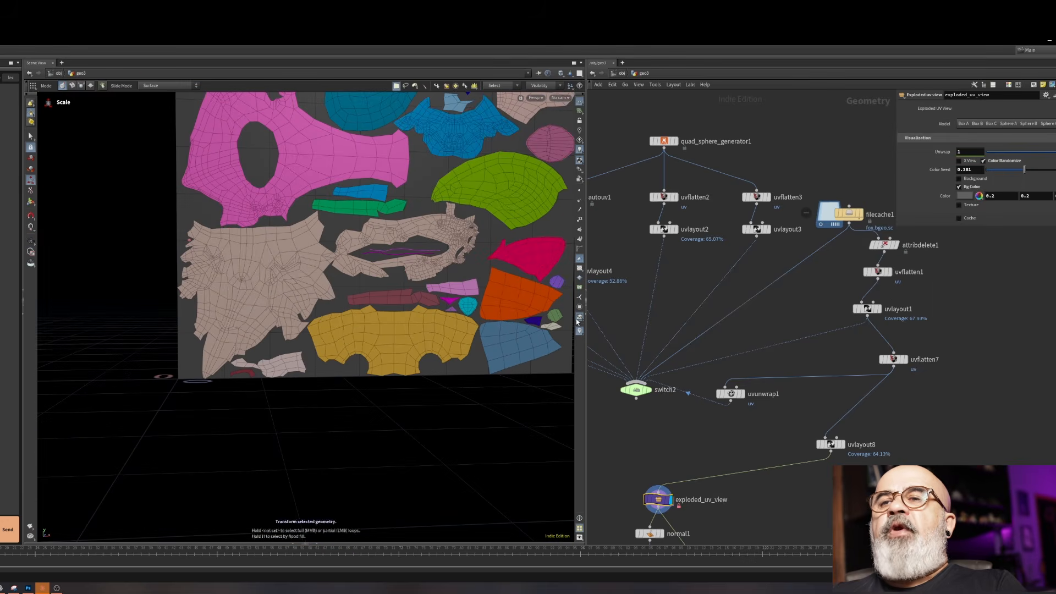
Turn on the uv_04.png texture and set Unwrap to 0 to fold the layout back into the fox
click(960, 205)
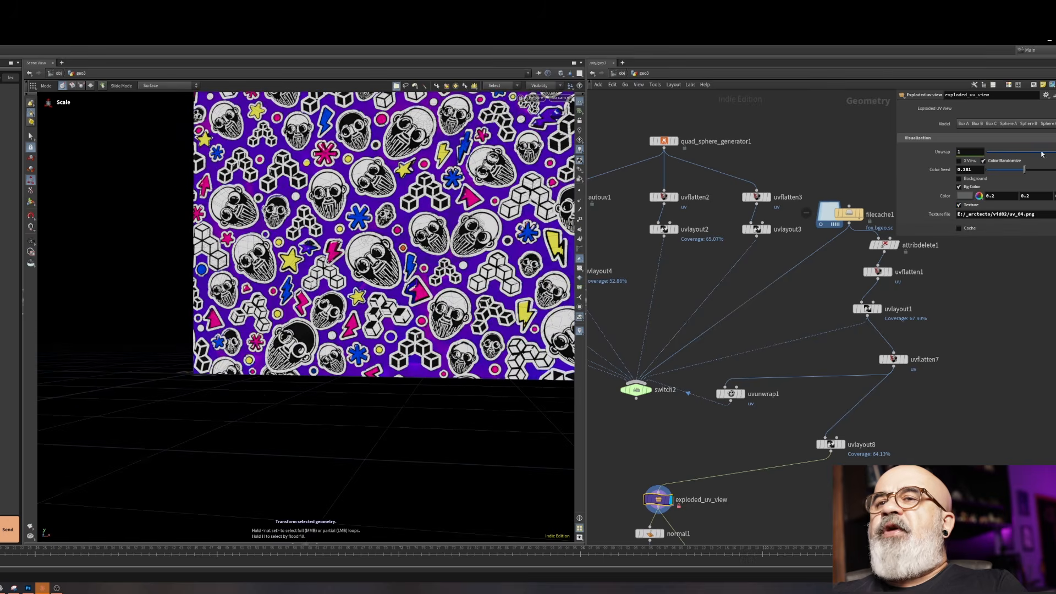
click(1048, 154)
drag(1048, 157, 974, 165)
Inspect how the texture flows across the fox's surface from several angles
alt+drag(462, 245, 128, 362)
alt+right_drag(128, 362, 98, 336)
alt+drag(330, 280, 392, 300)
alt+right_drag(366, 260, 305, 333)
alt+drag(409, 215, 253, 226)
alt+right_drag(253, 227, 286, 270)
Turn the texture off and examine the island seams around the fox's eye, cheek and snout
click(973, 205)
alt+drag(341, 336, 348, 374)
alt+right_drag(476, 331, 292, 384)
alt+drag(292, 384, 283, 295)
alt+right_drag(284, 295, 353, 288)
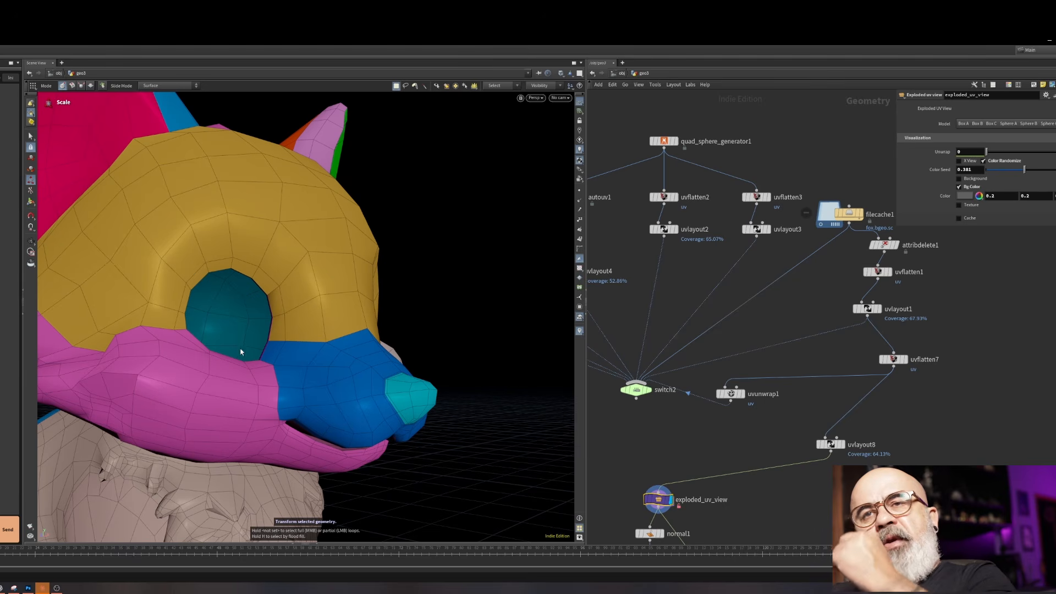
Examine the eye, cheek and snout islands on the fox's head from the front and both sides
alt+drag(339, 312, 248, 299)
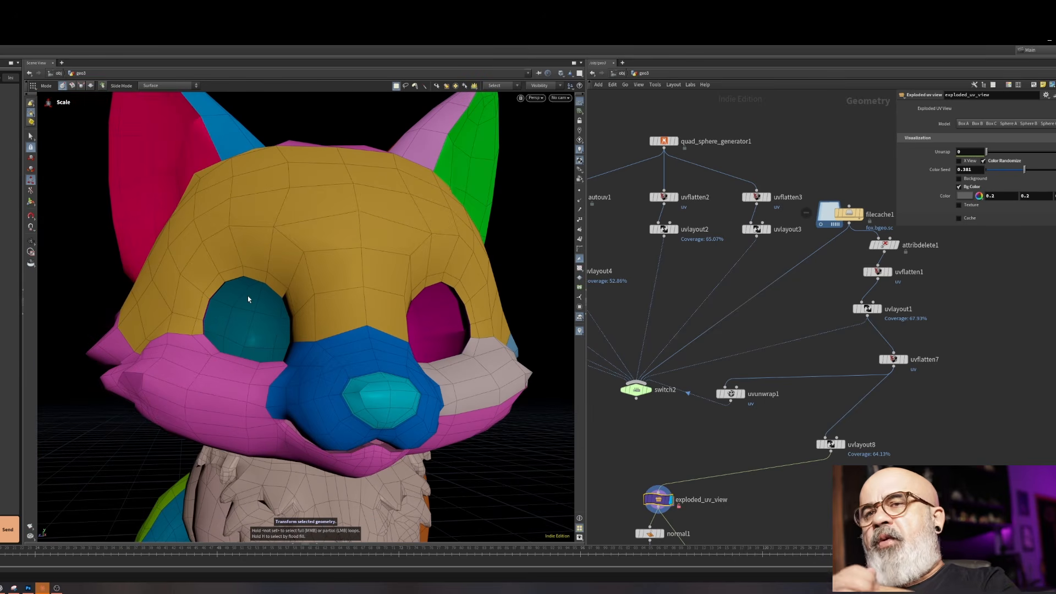
drag(278, 346, 311, 325)
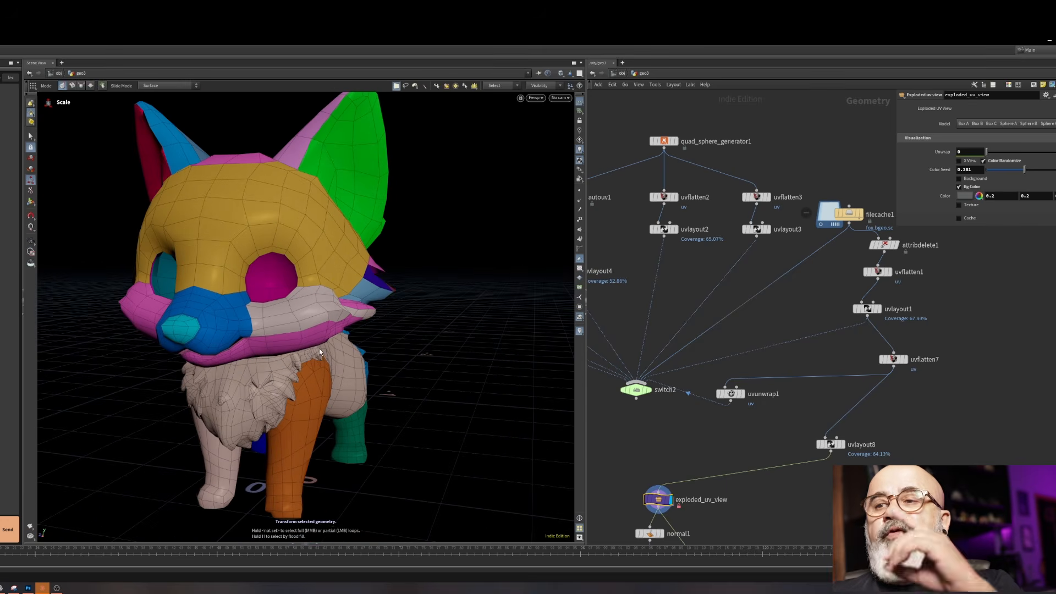
middle_drag(260, 240, 341, 272)
drag(341, 271, 336, 209)
scroll(334, 207, up, 5)
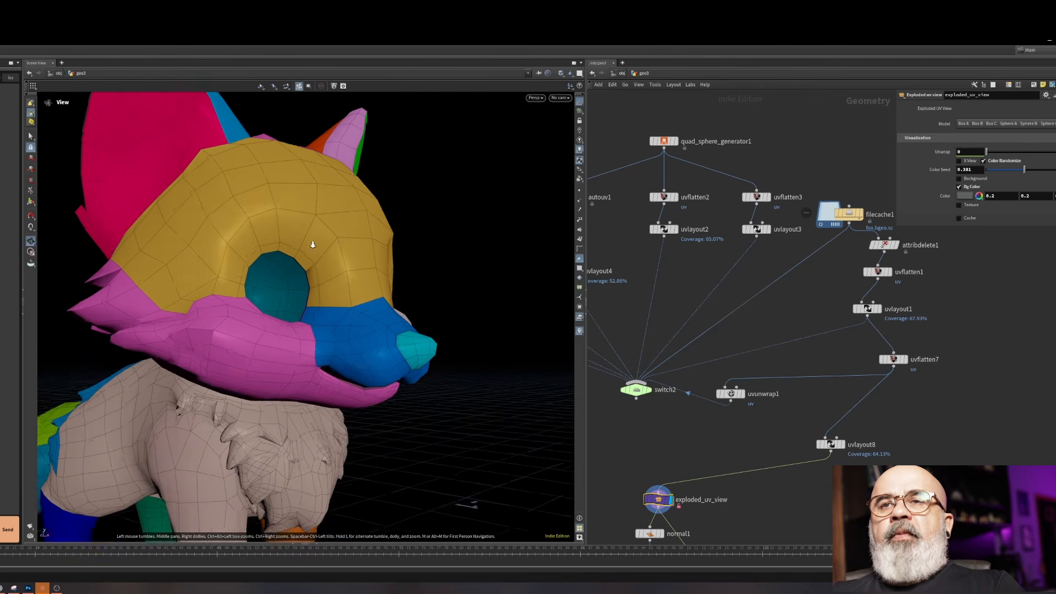
right_drag(312, 244, 317, 230)
Display the subdivide1 result and inspect the smoothed fox head up close in wireframe
middle_drag(704, 514, 693, 393)
scroll(707, 454, up, 3)
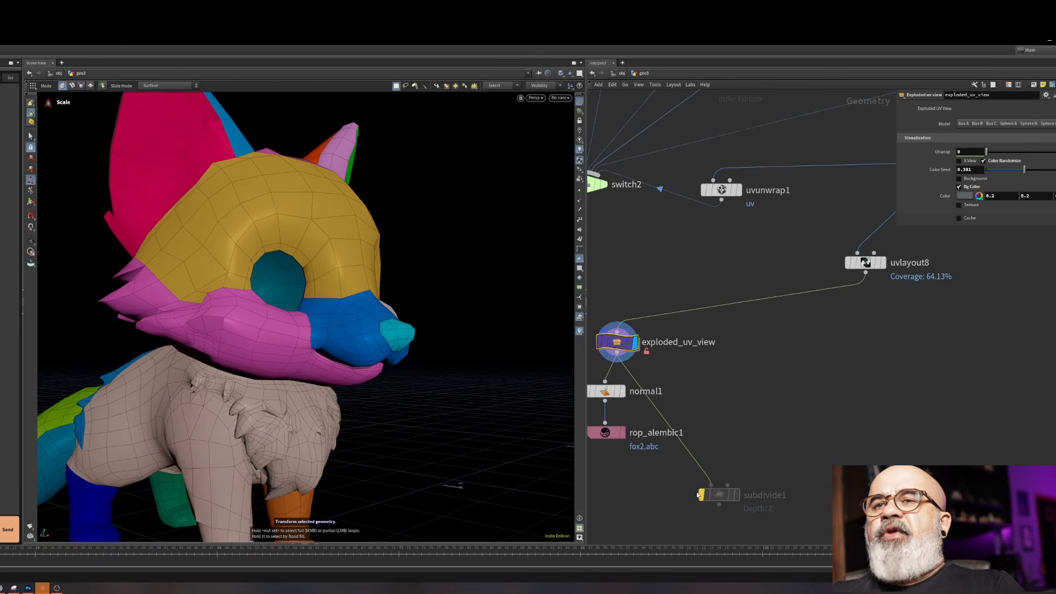
mouse_move(704, 495)
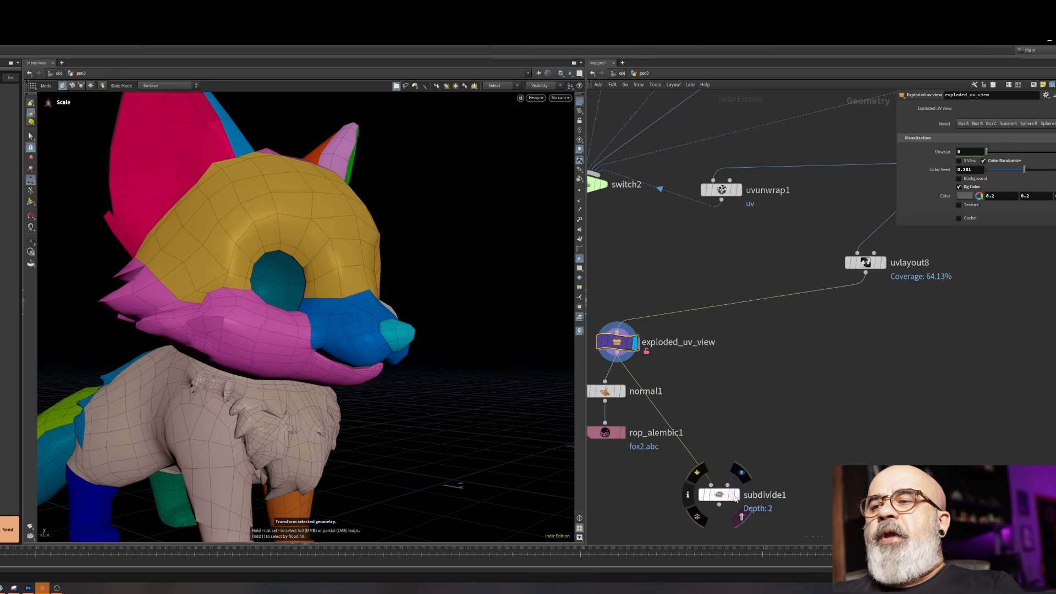
click(736, 496)
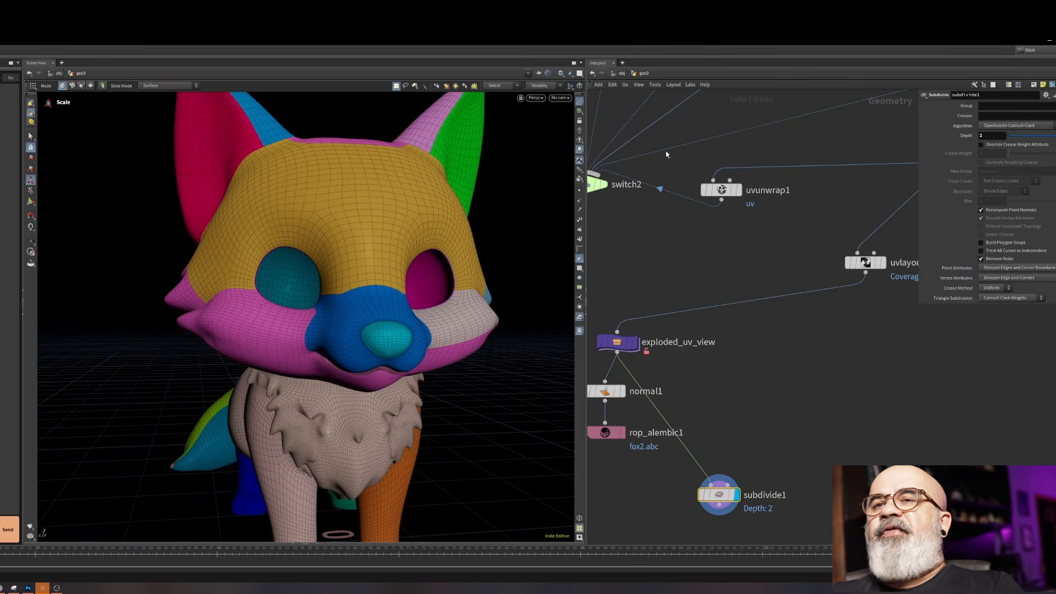
alt+drag(268, 295, 328, 217)
alt+right_drag(328, 217, 398, 189)
key(w)
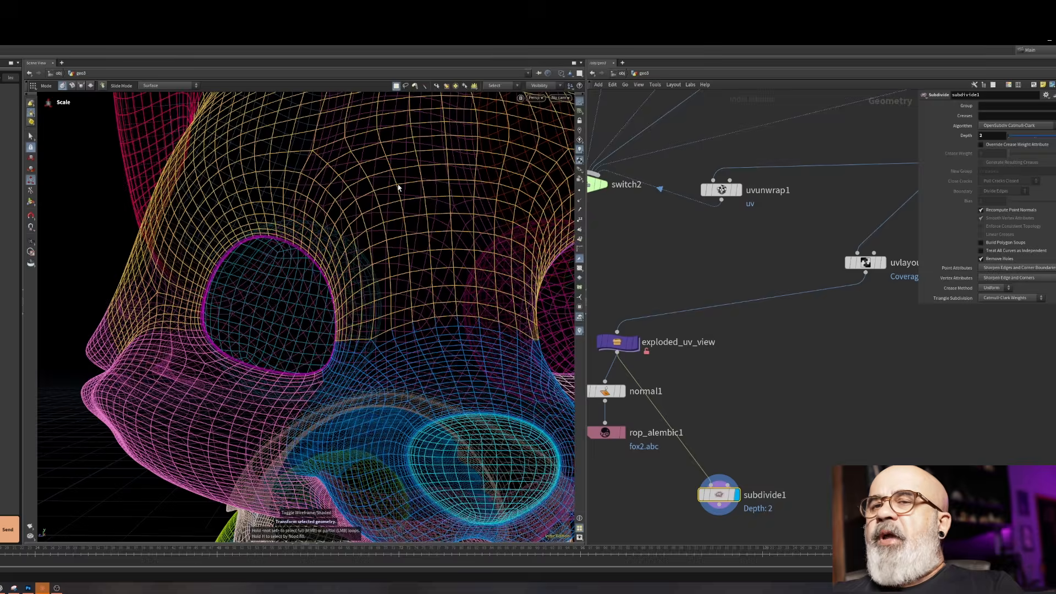
Show the subdivided fox fully shaded without the wireframe overlay and view it from the front
key(shift+w)
key(Escape)
key(h)
drag(302, 279, 343, 308)
key(shift+w)
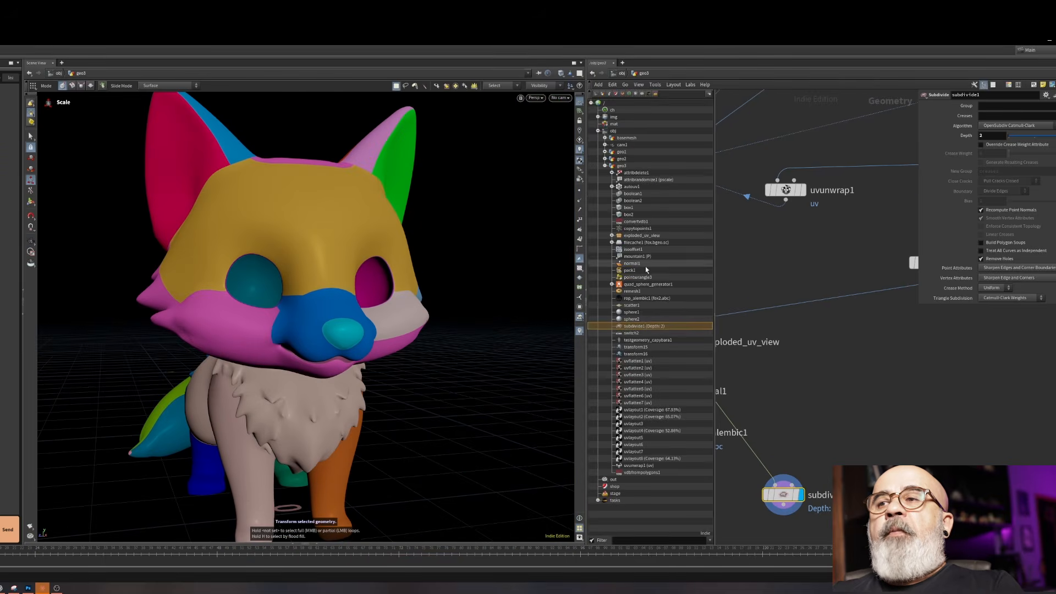
Return the display to the exploded_uv_view node with the wireframe overlay on the shaded fox
key(shift+w)
click(628, 343)
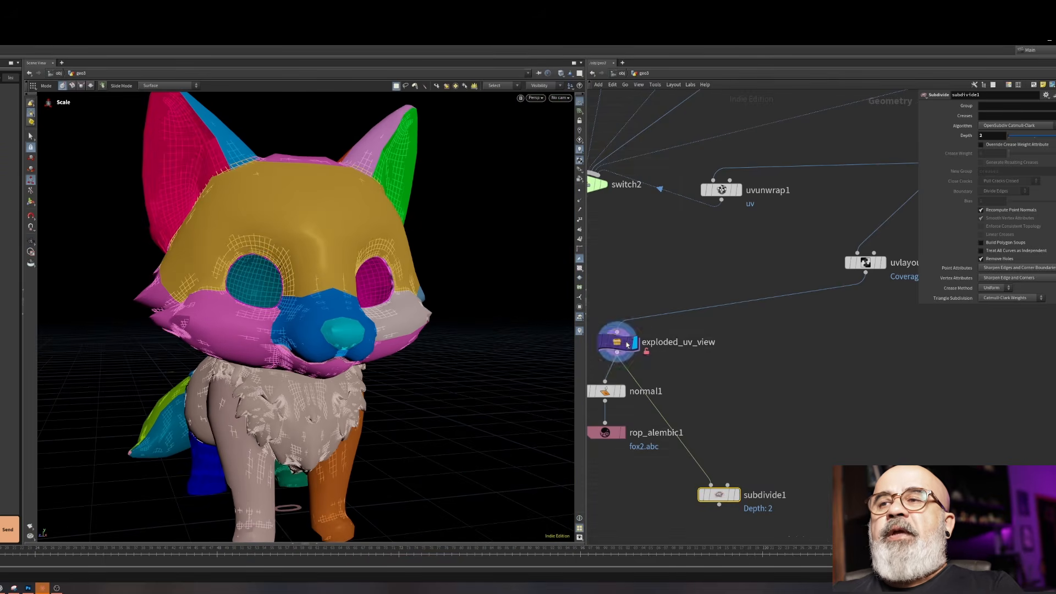
click(627, 345)
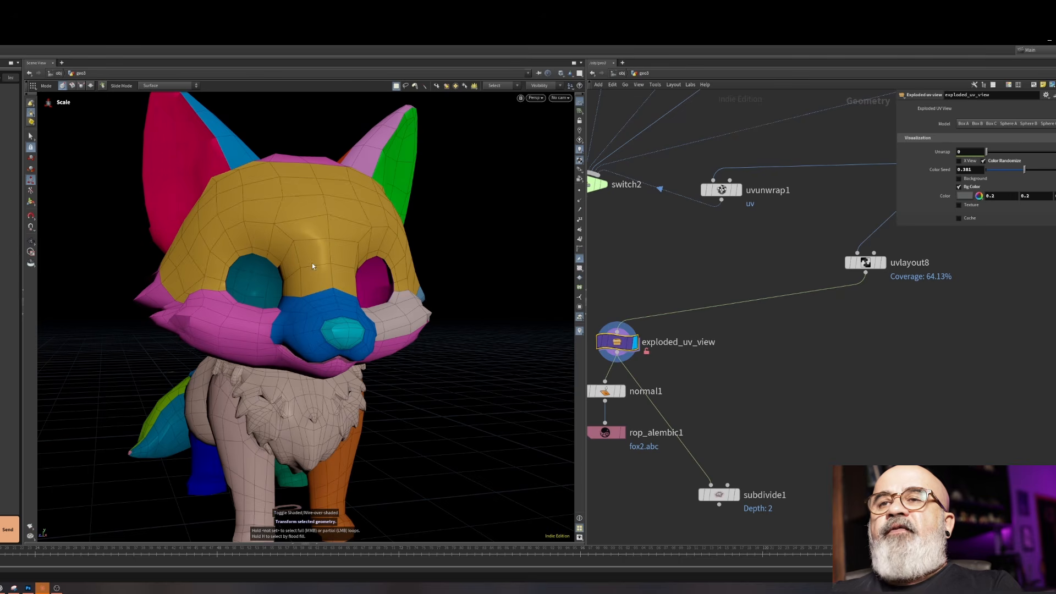
Inspect the island seams along the fox's side and underneath its chin and body
alt+drag(328, 245, 240, 255)
mouse_move(330, 271)
alt+mouse_down()
mouse_move(283, 278)
mouse_move(328, 271)
mouse_move(340, 281)
alt+mouse_up()
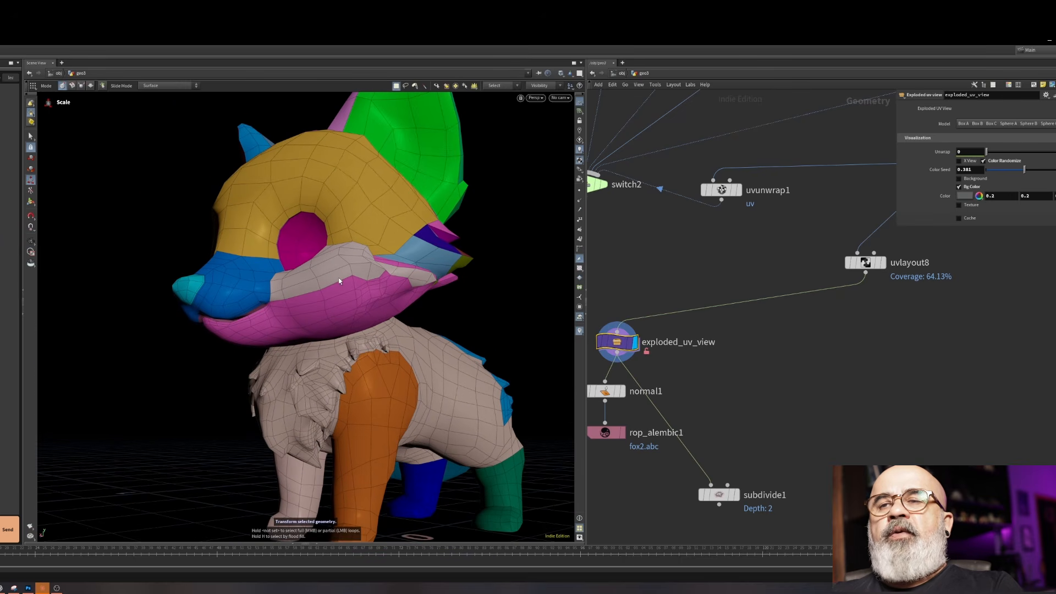
alt+drag(306, 323, 345, 372)
alt+right_drag(345, 373, 228, 420)
scroll(776, 330, down, 3)
Display the uvflatten7 result on the fox, shaded with the wireframe overlay
middle_drag(774, 330, 728, 416)
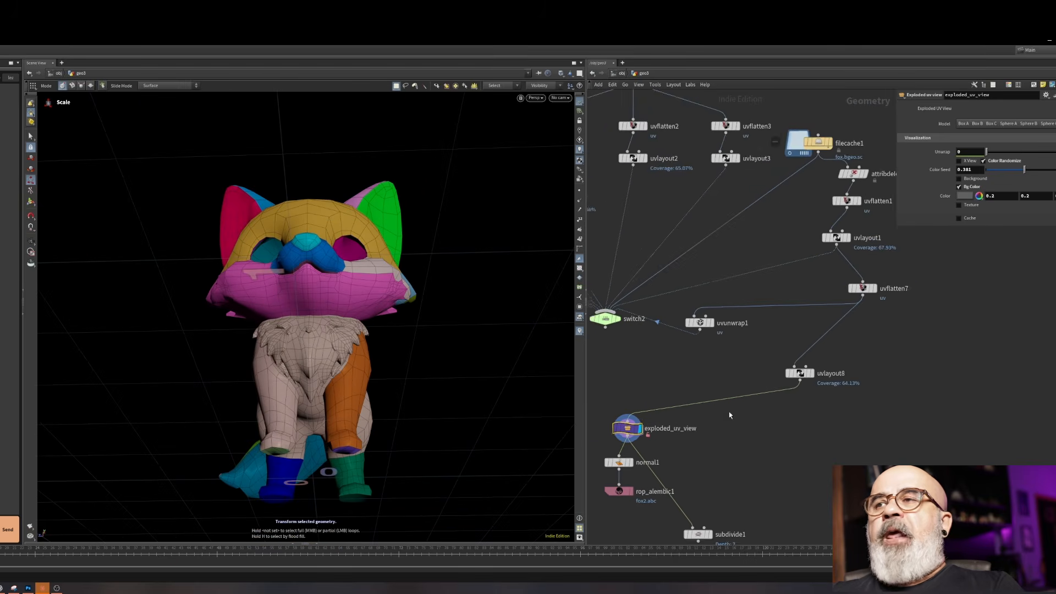
scroll(638, 316, up, 2)
click(981, 278)
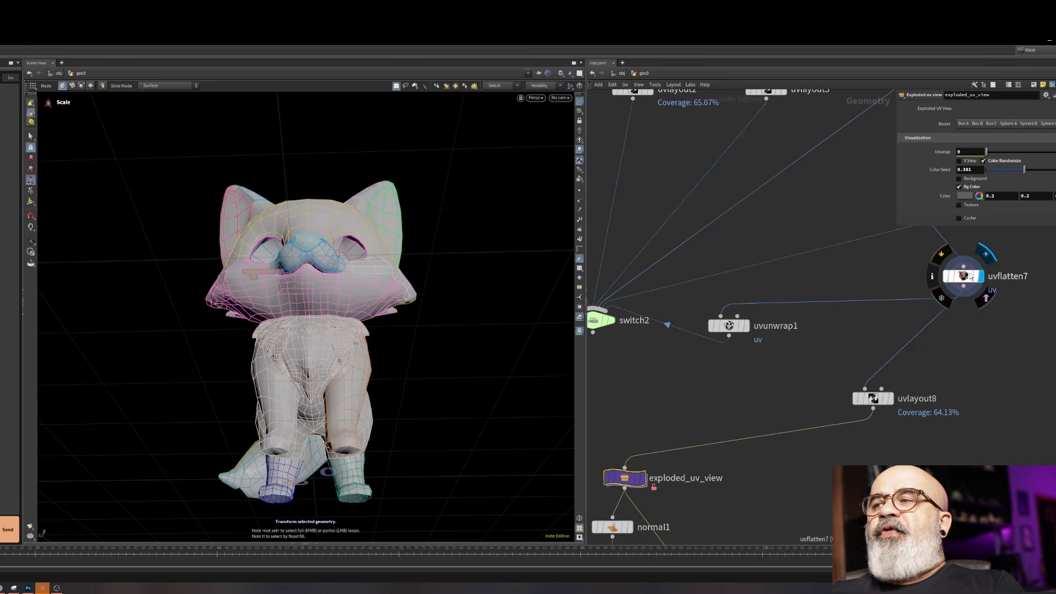
key(w)
key(w)
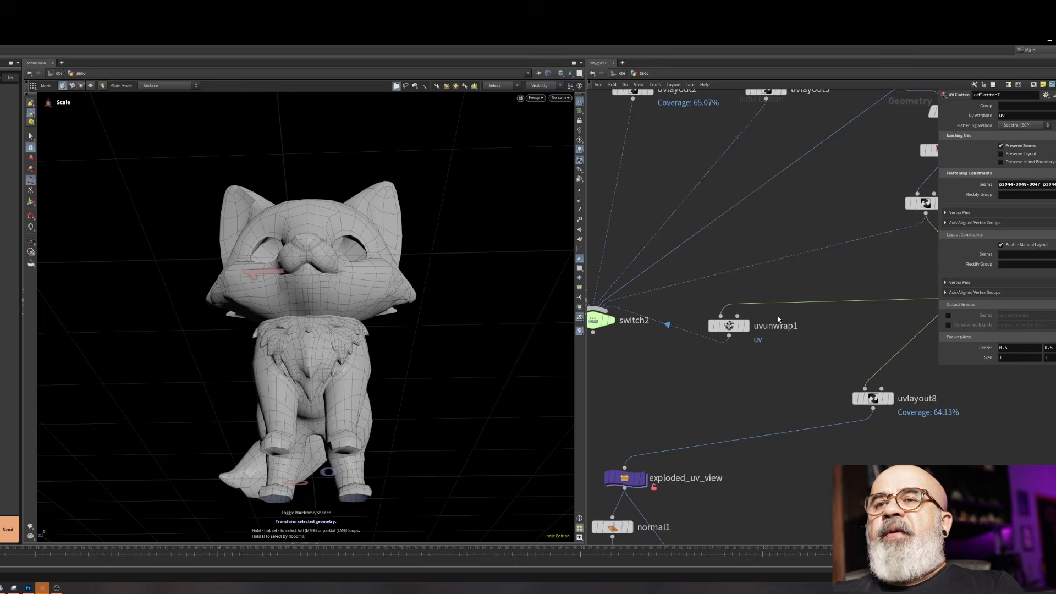
scroll(809, 376, down, 2)
scroll(820, 372, up, 2)
middle_drag(819, 373, 740, 413)
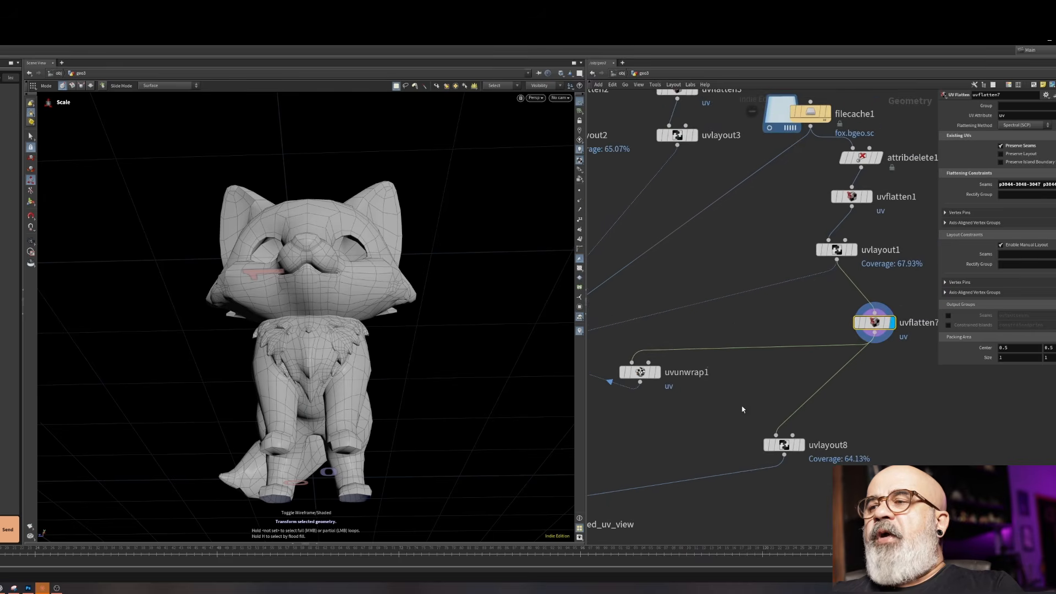
key(shift+w)
key(shift+w)
Rewire the exploded_uv_view input to the uvlayout1 output and display exploded_uv_view
mouse_move(651, 428)
middle_down()
mouse_move(789, 311)
mouse_move(700, 367)
middle_up()
scroll(781, 337, down, 3)
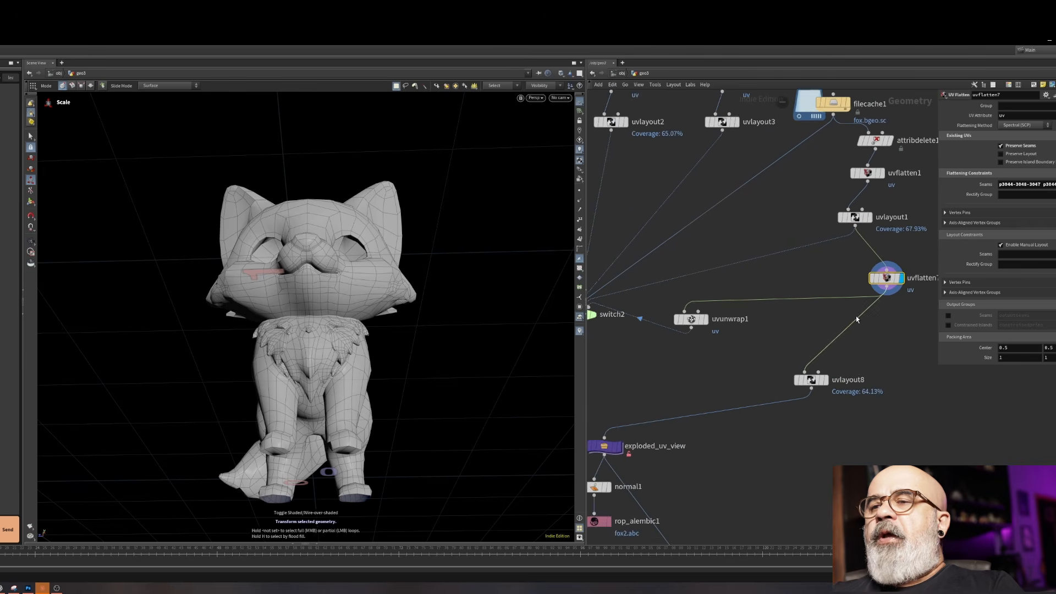
drag(854, 243, 649, 421)
click(652, 425)
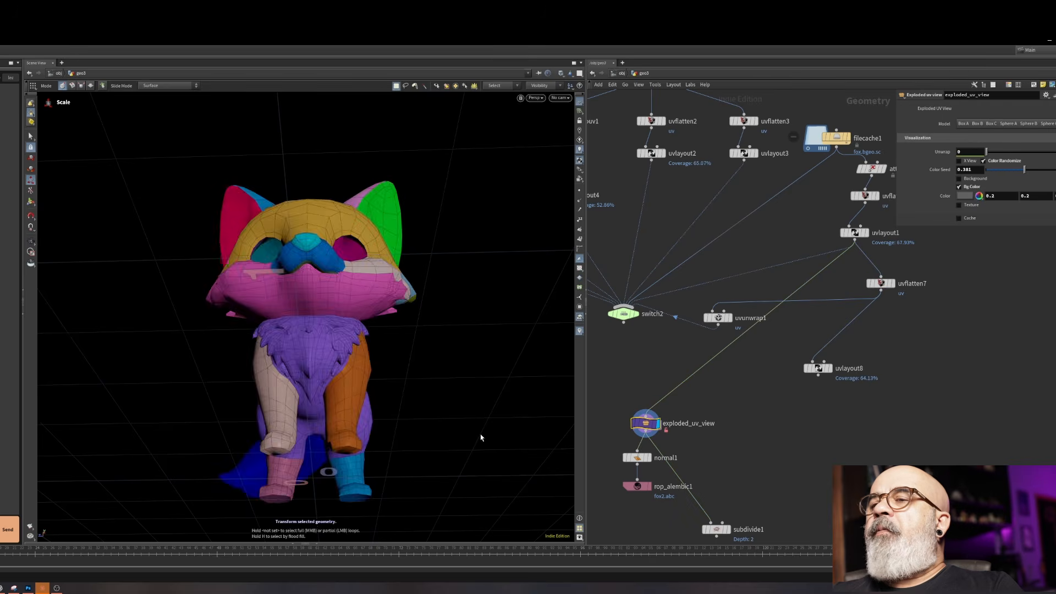
Turn on the uv_04.png texture and inspect how it lies on the fox's chest fur
key(Escape)
drag(479, 436, 313, 343)
alt+right_drag(314, 343, 337, 327)
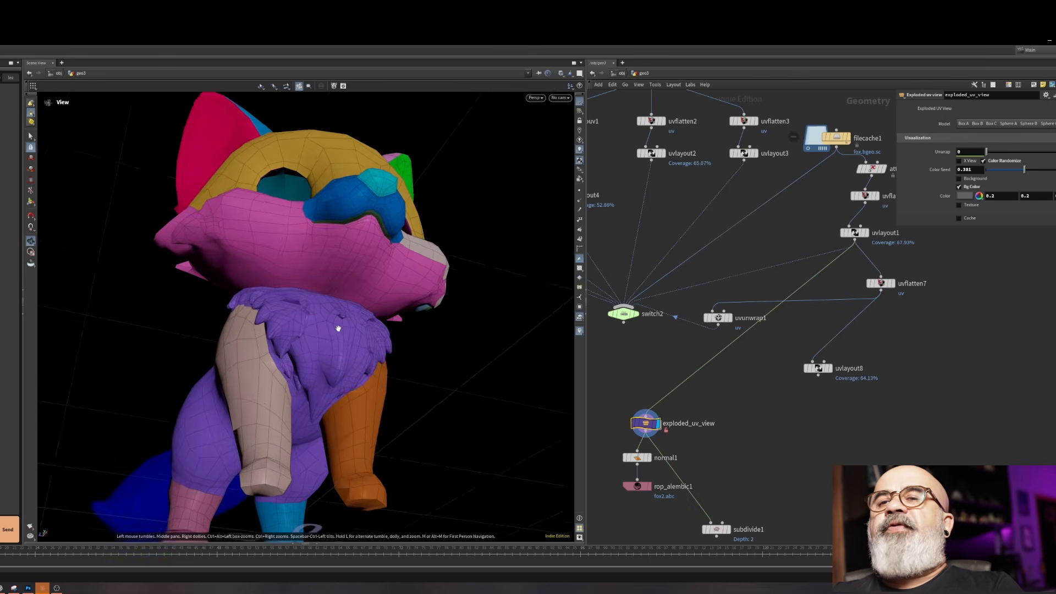
alt+drag(337, 328, 354, 342)
click(959, 205)
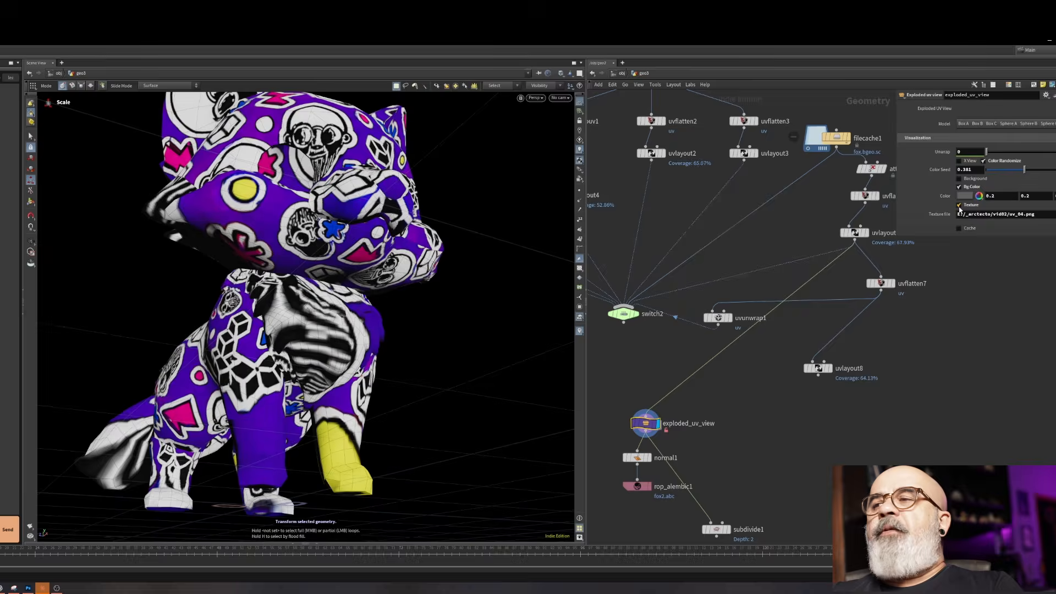
alt+right_drag(357, 389, 389, 352)
alt+drag(388, 352, 388, 311)
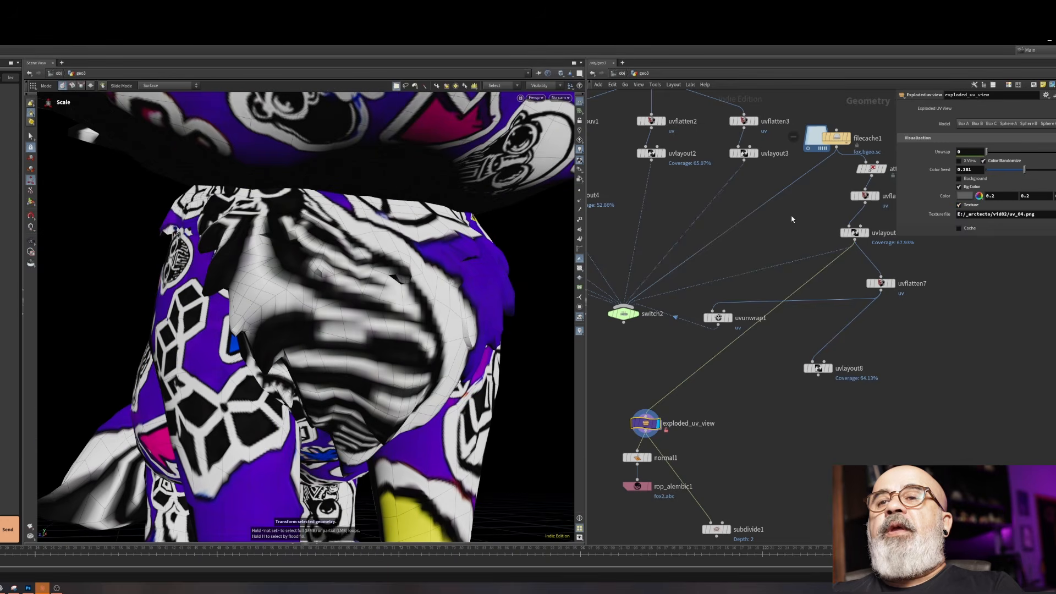
Turn the texture off and set Unwrap to 1 to lay the fox's islands flat
click(961, 205)
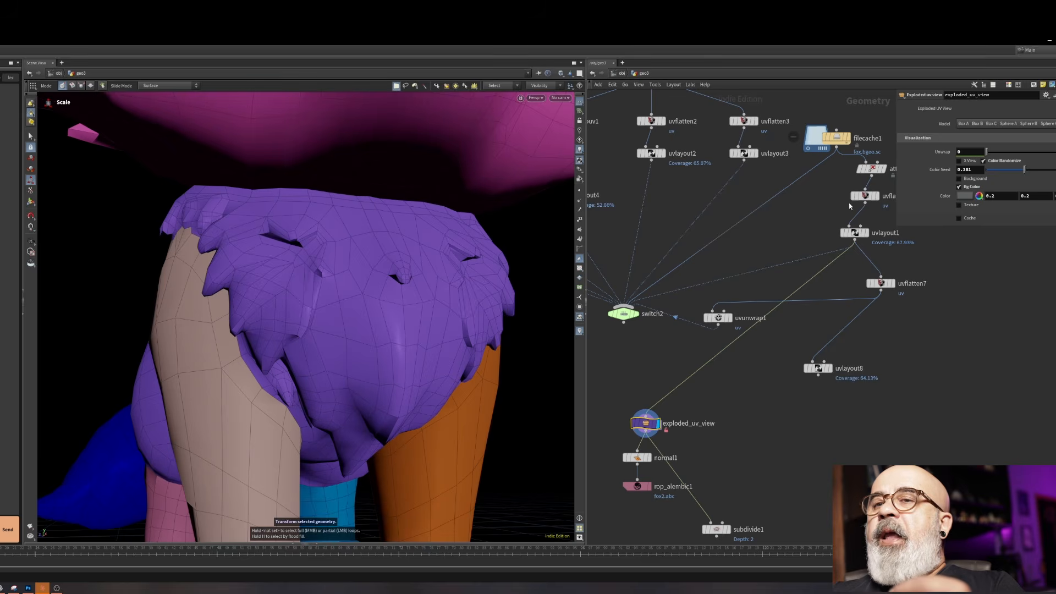
drag(987, 152, 1055, 153)
key(space+g)
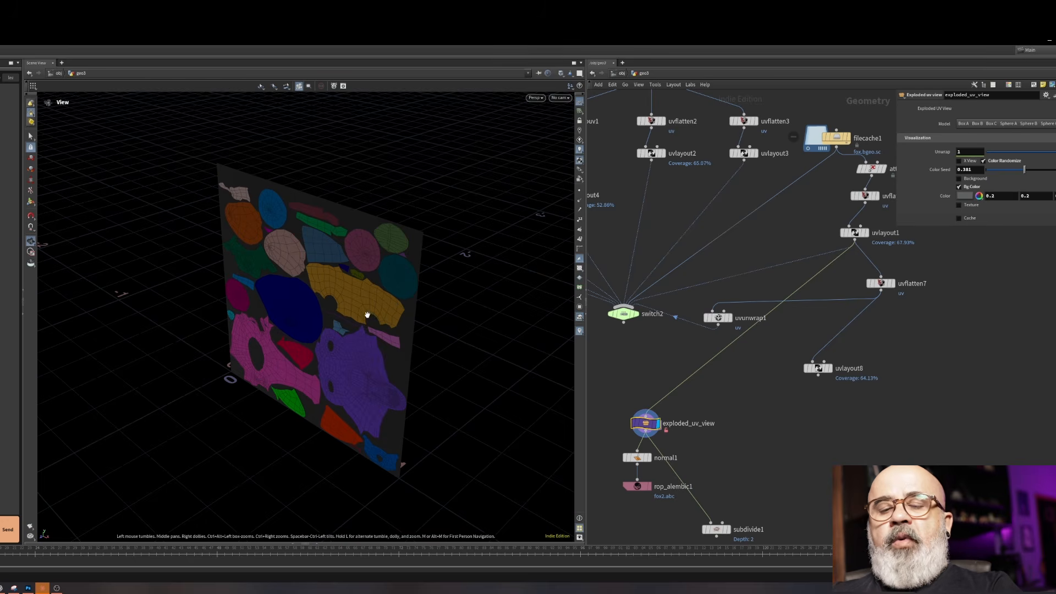
Examine the dense polygons inside the purple body island from the front view, in wireframe and shaded
key(space+3)
scroll(434, 355, up, 6)
scroll(471, 389, up, 4)
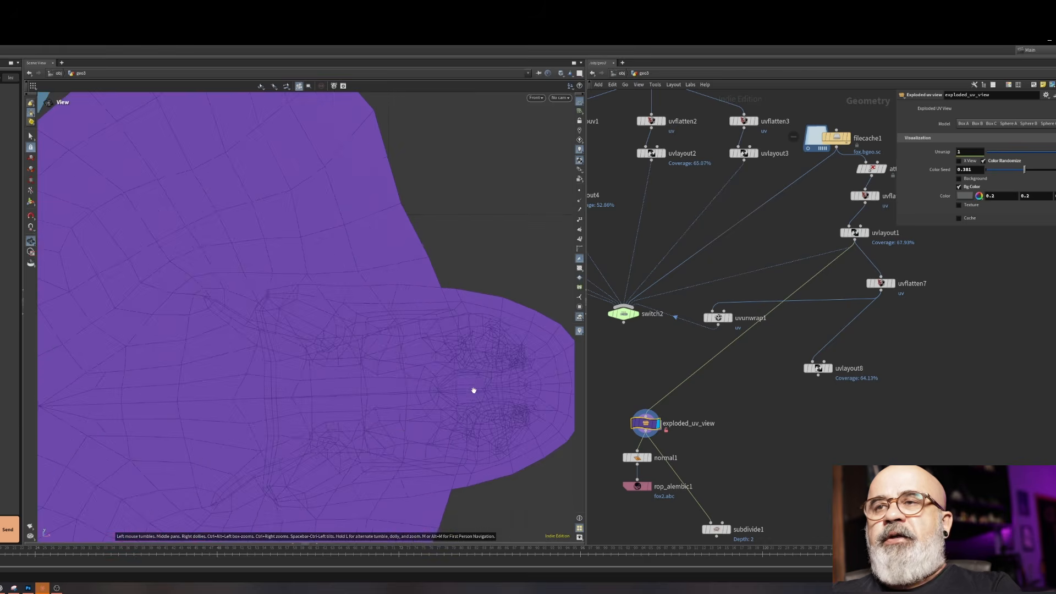
key(w)
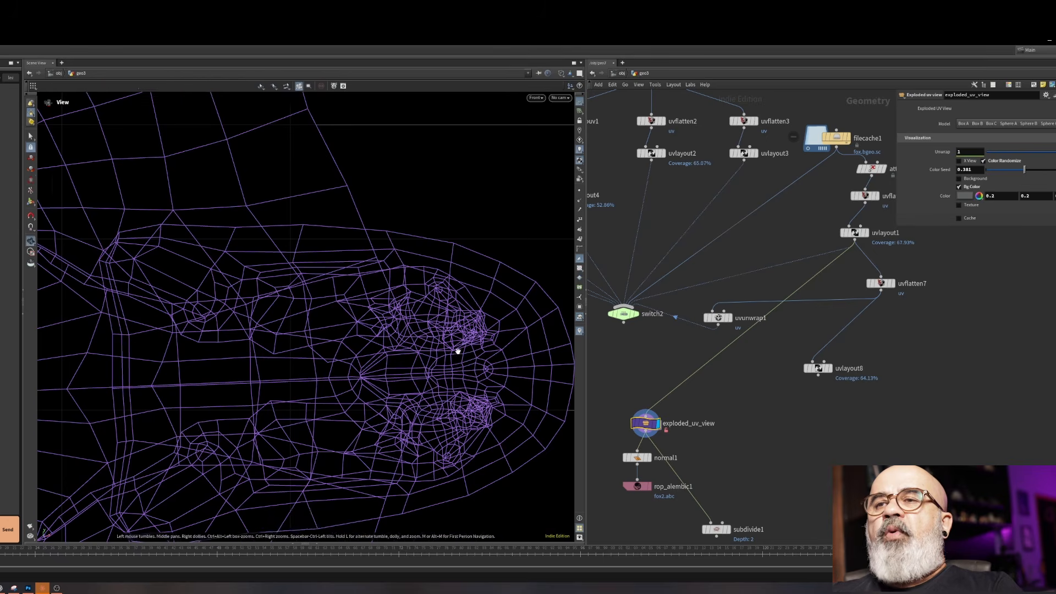
scroll(558, 292, up, 5)
key(w)
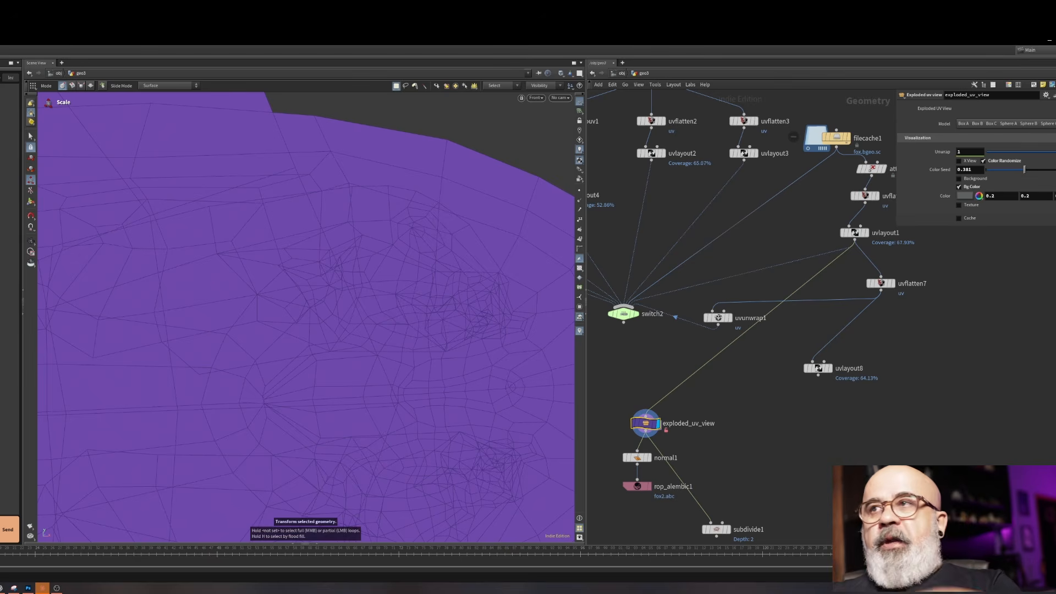
Set Unwrap to 0 and inspect the fox's orange and beige front legs in perspective view
right_click(303, 333)
click(200, 438)
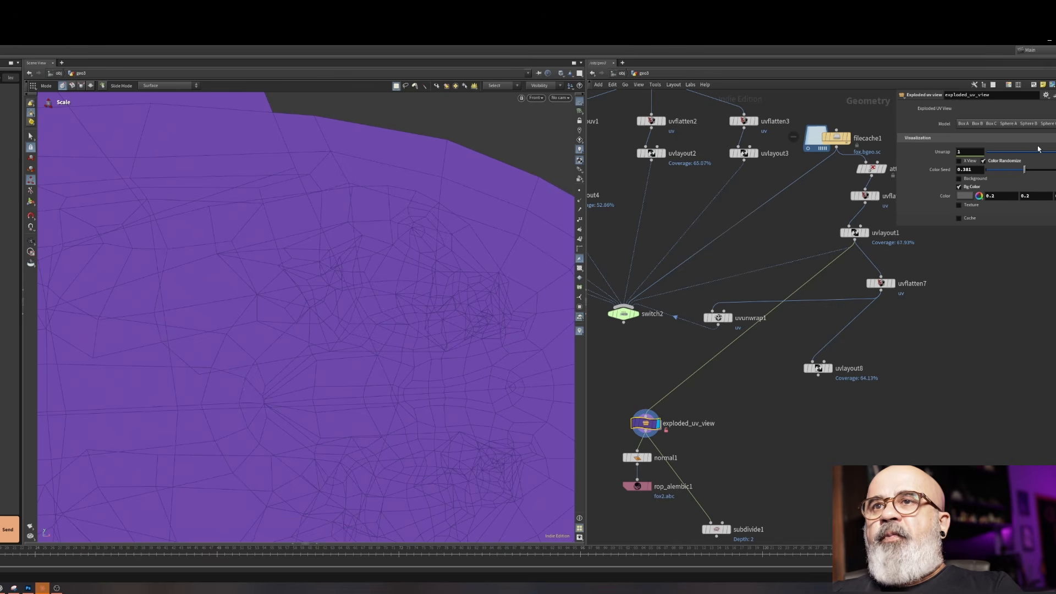
click(1003, 152)
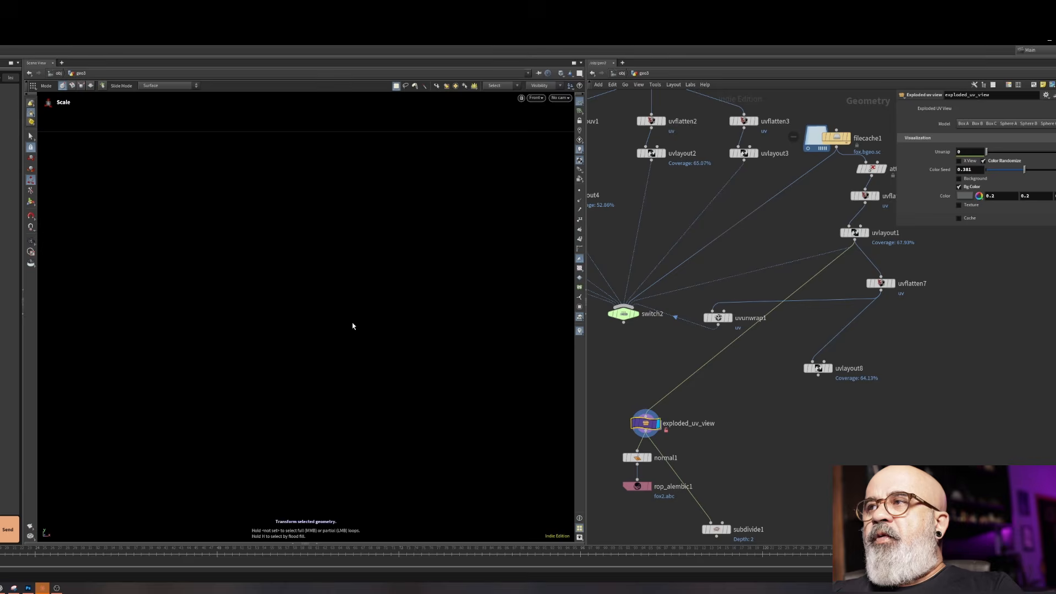
key(Escape)
drag(463, 434, 292, 302)
key(r)
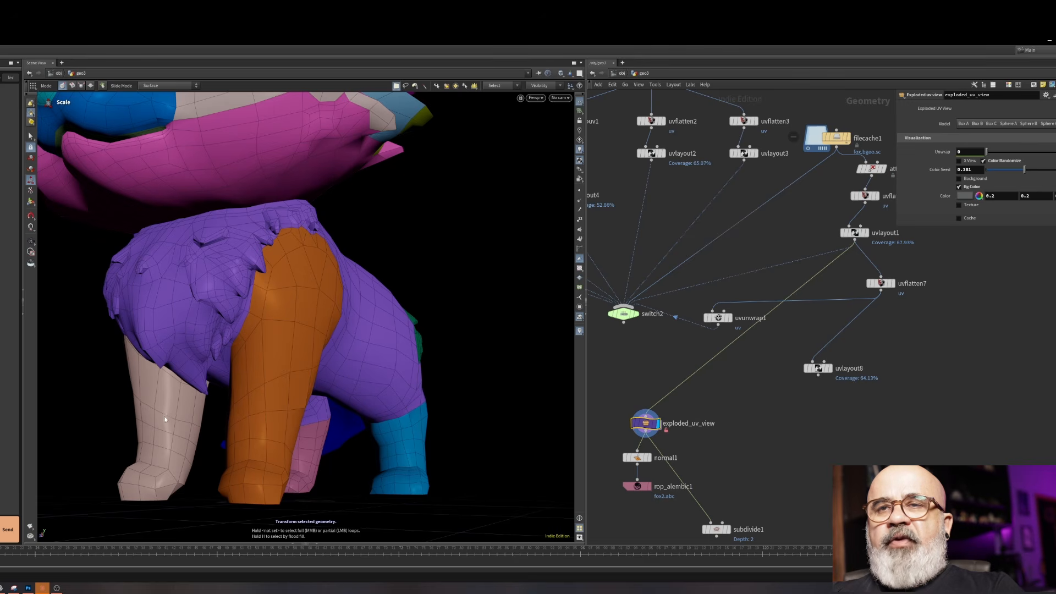
drag(163, 422, 318, 406)
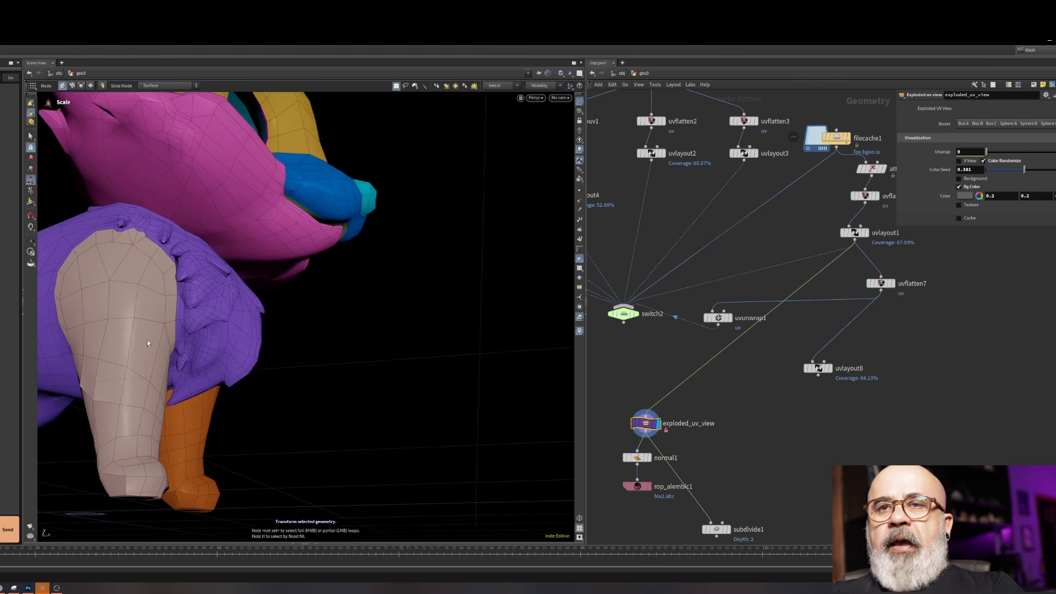
scroll(748, 359, down, 2)
Set Unwrap to 1 and locate the beige front-leg island in the flattened layout
drag(989, 152, 1050, 152)
drag(466, 190, 436, 377)
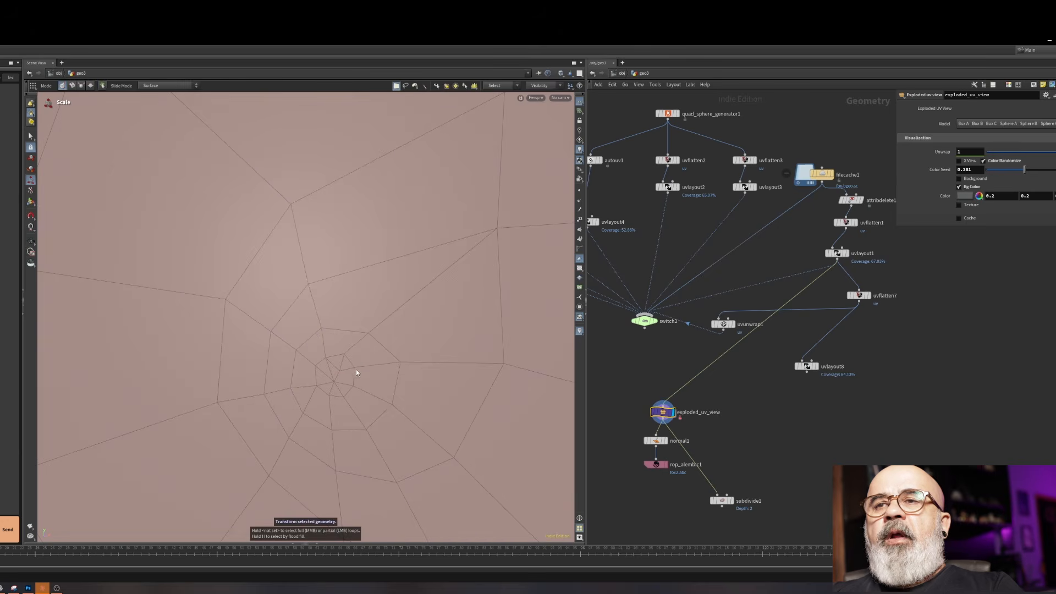
right_drag(337, 370, 163, 471)
middle_drag(187, 396, 483, 443)
right_drag(483, 443, 257, 474)
right_drag(215, 324, 302, 436)
drag(302, 437, 320, 308)
scroll(312, 326, down, 8)
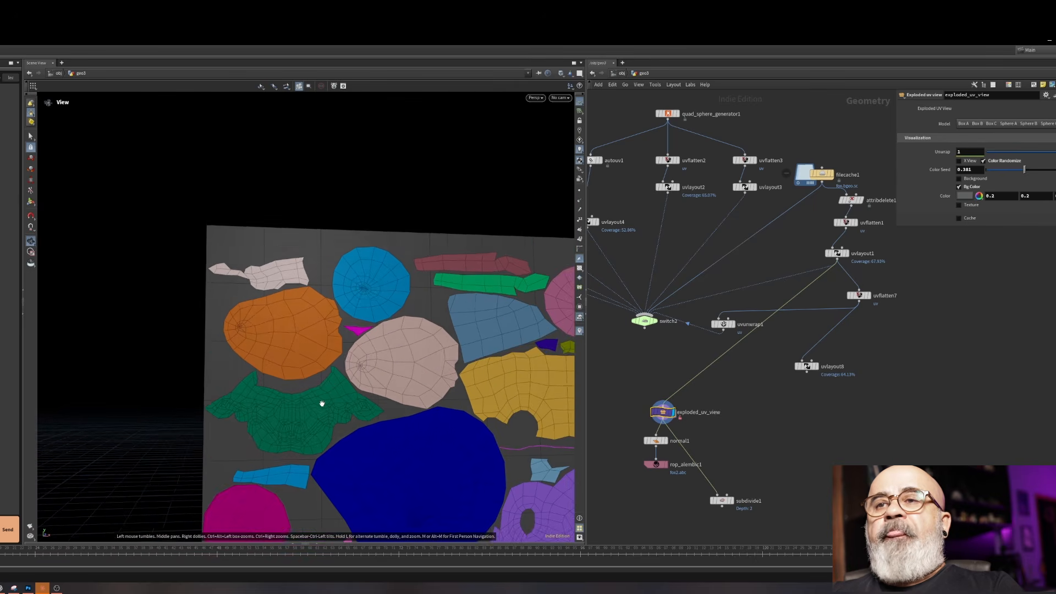
Examine the concentrated polygons at the paw ends of the orange and beige leg islands
scroll(323, 403, up, 4)
middle_drag(354, 380, 358, 335)
scroll(357, 335, down, 3)
scroll(390, 247, up, 8)
key(r)
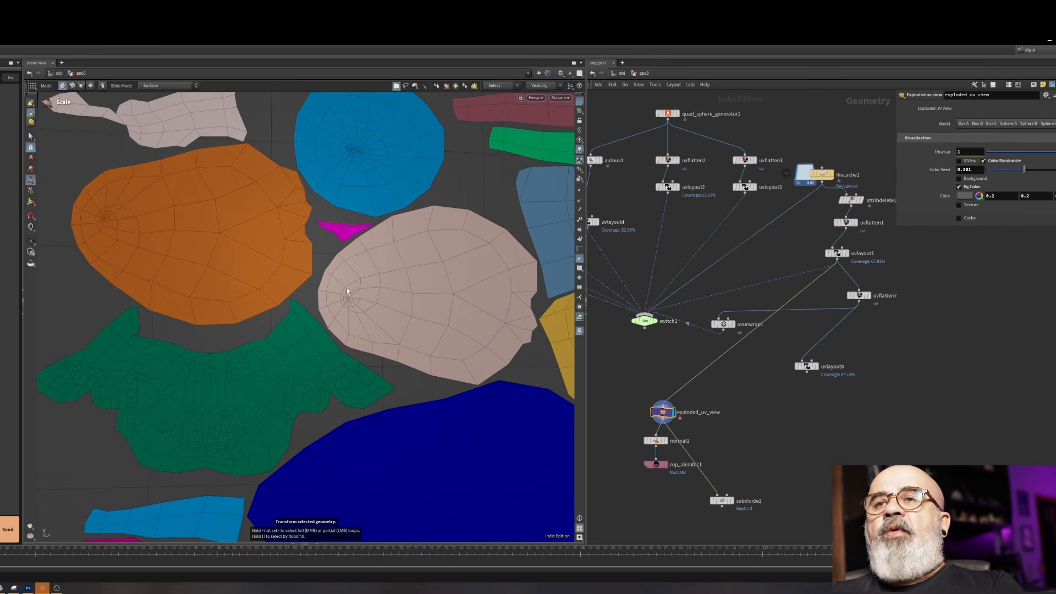
key(Escape)
scroll(346, 292, down, 5)
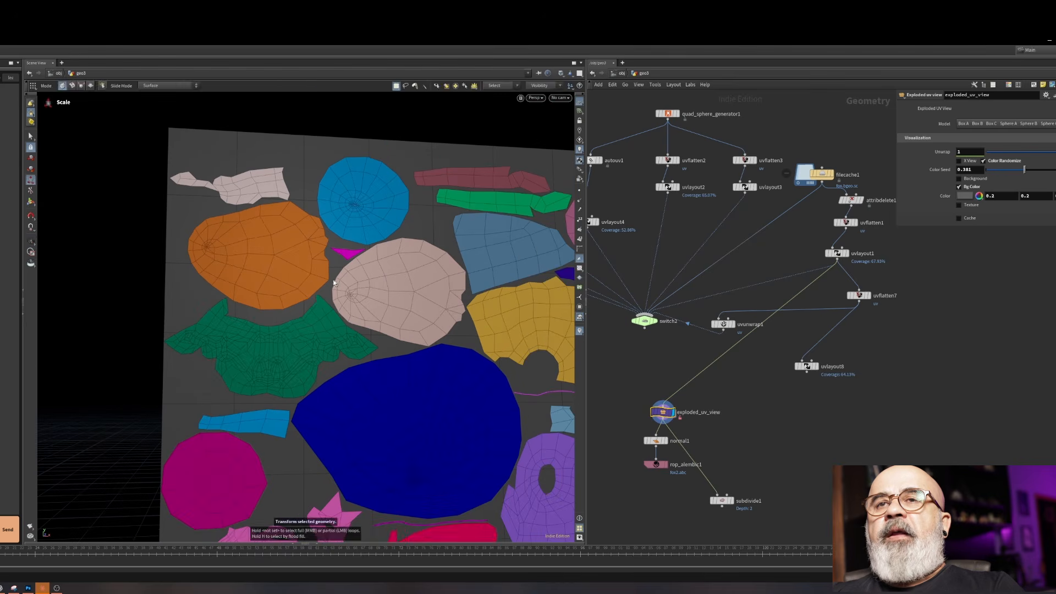
scroll(374, 282, up, 5)
scroll(365, 288, down, 5)
scroll(372, 328, up, 1)
key(e)
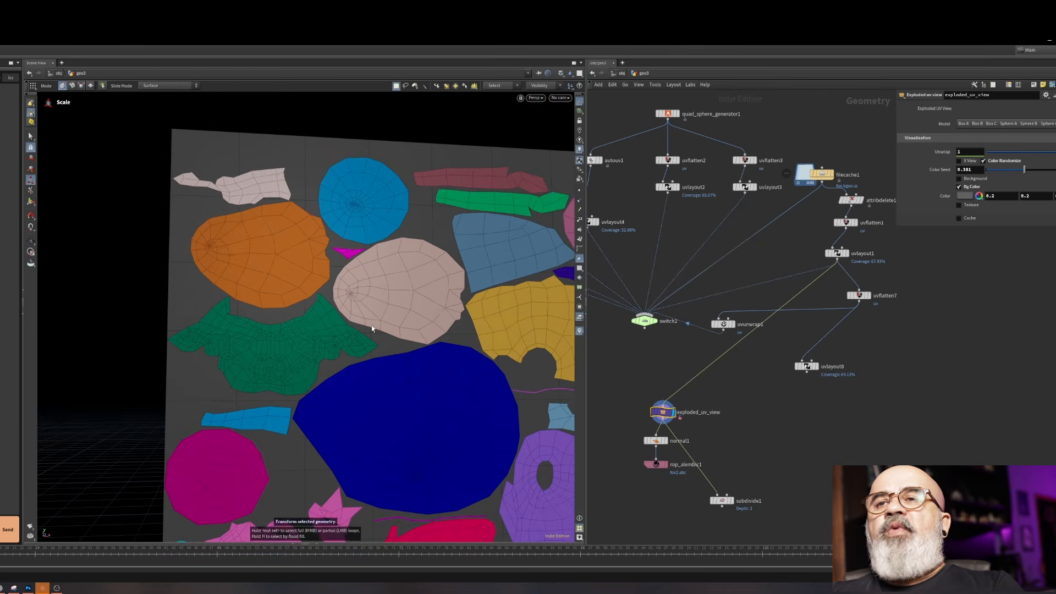
Enable the texture on the flattened UV islands and compare it with the wireframe around the leg islands' dense paw ends
click(963, 206)
scroll(379, 277, up, 4)
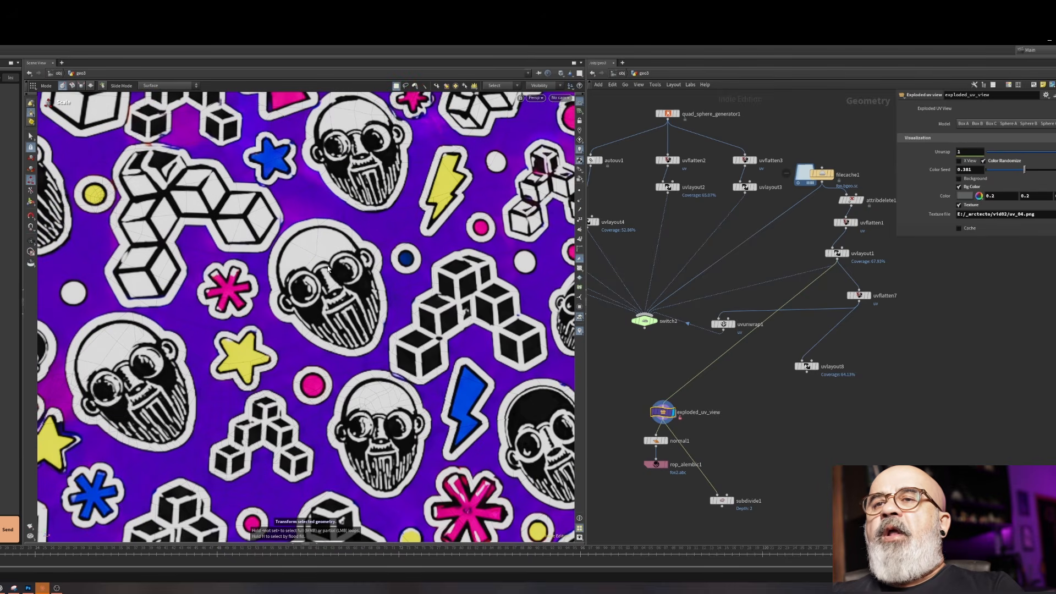
key(w)
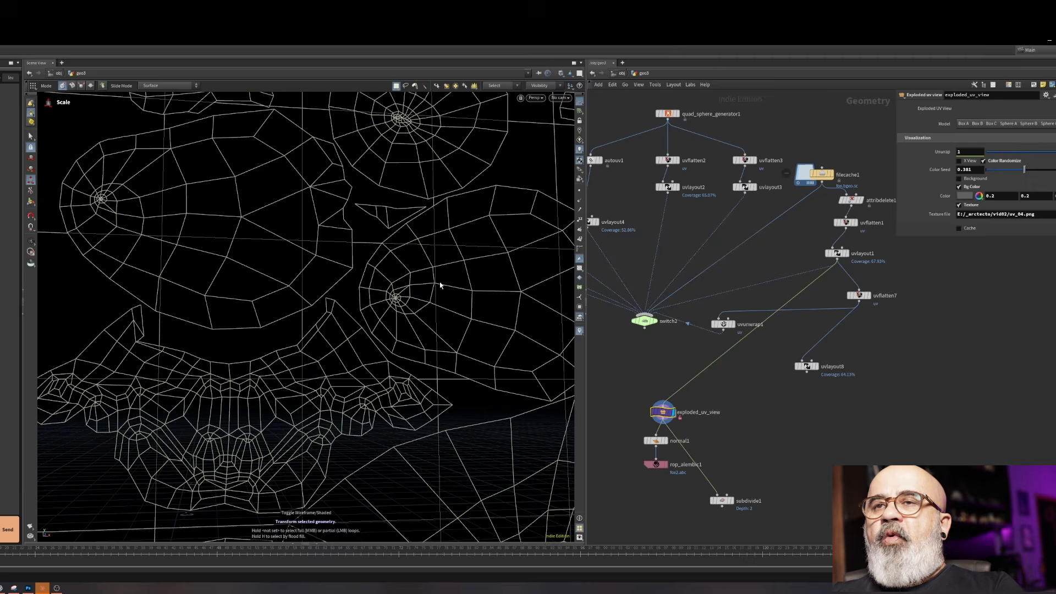
key(w)
key(w)
key(w)
key(w)
key(w)
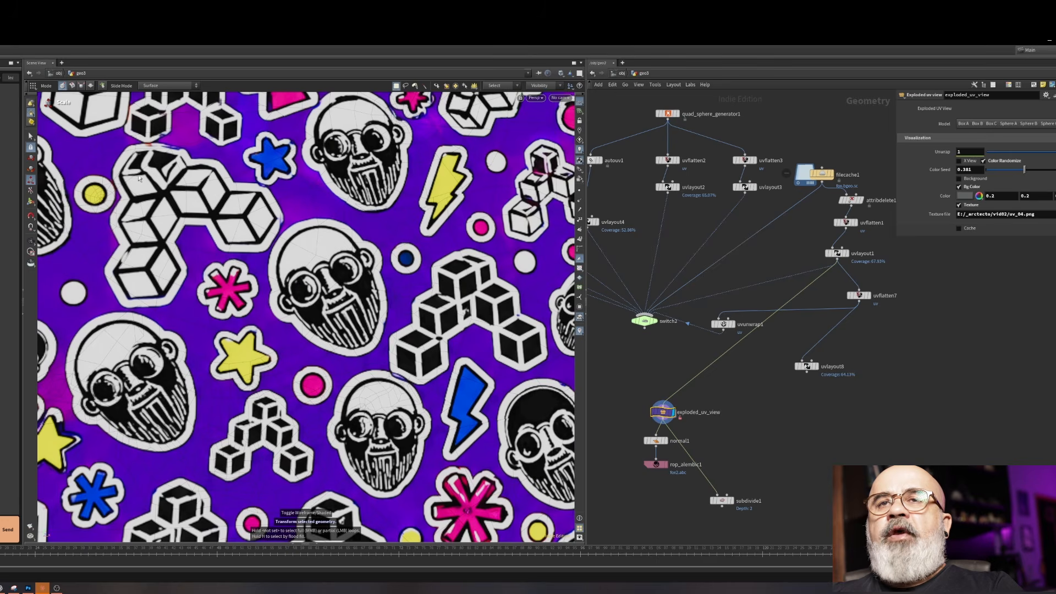
key(w)
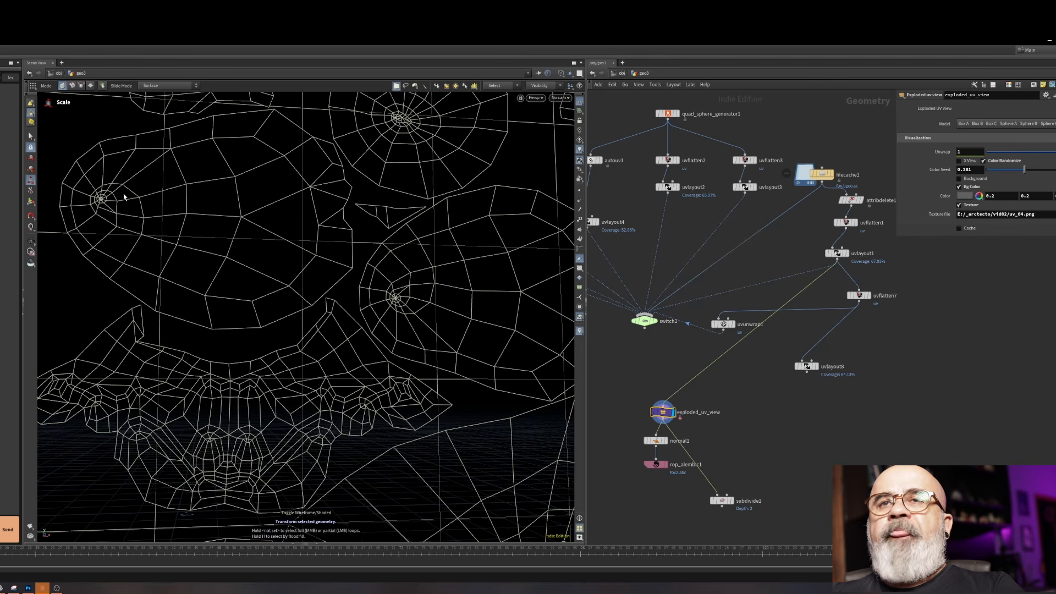
key(w)
key(w)
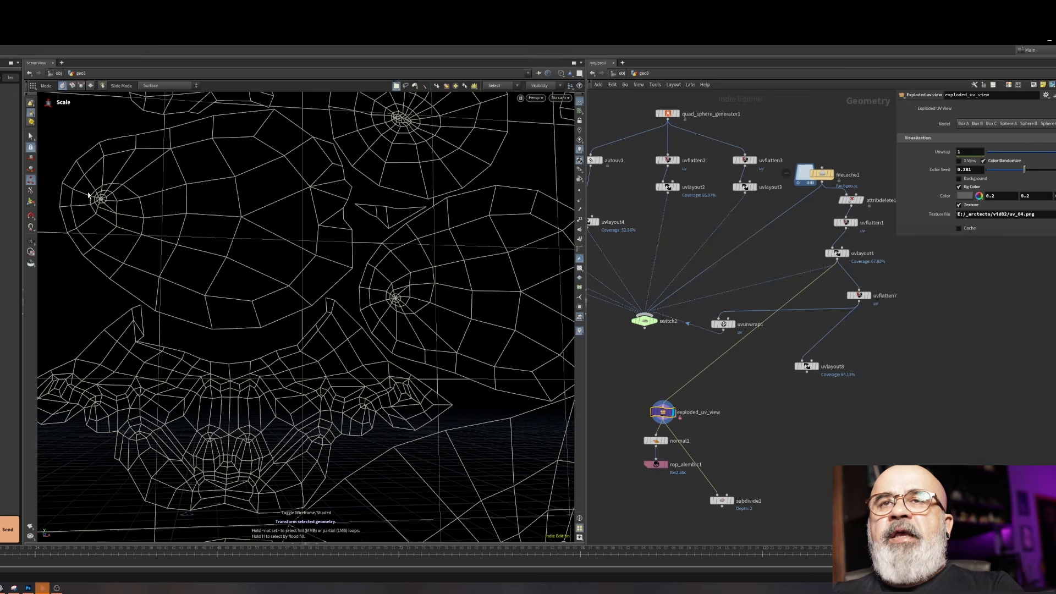
key(w)
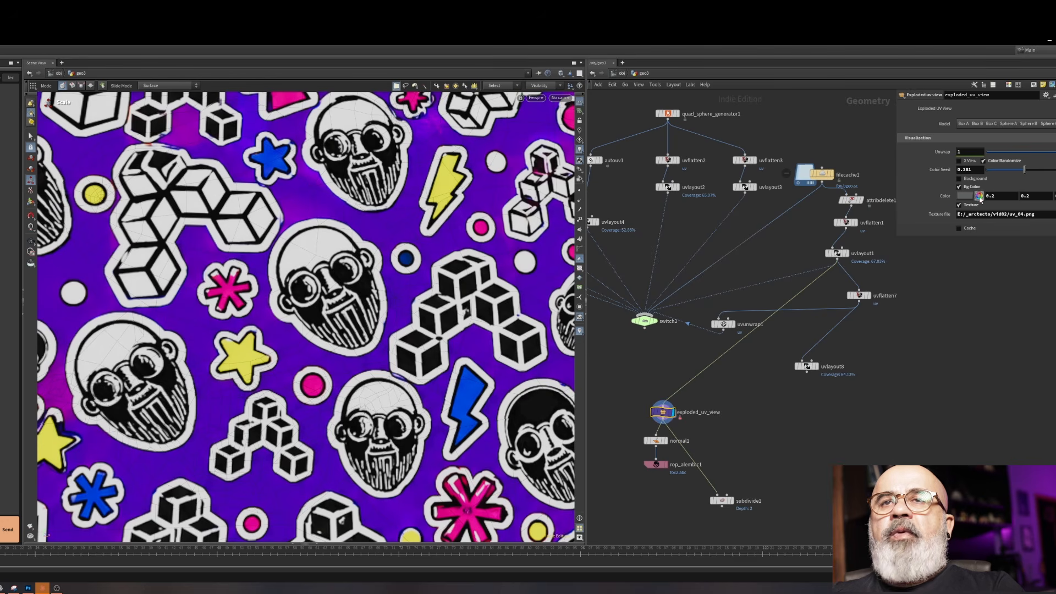
Set Unwrap to 0 and inspect the texture distortion on the fox's legs and paws in perspective view
drag(1054, 152, 979, 154)
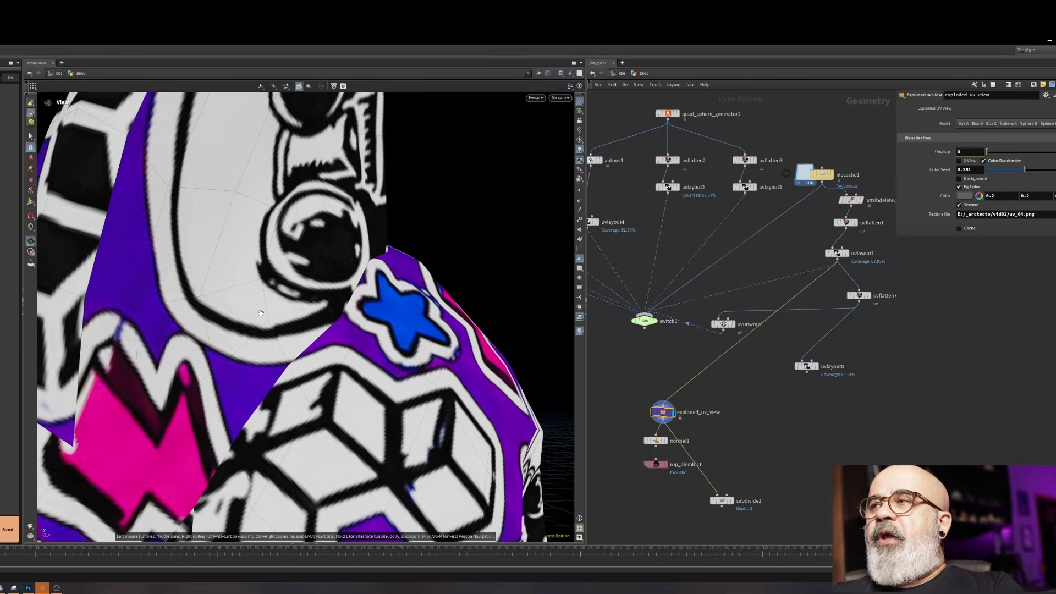
alt+right_drag(352, 308, 220, 434)
alt+middle_drag(220, 435, 214, 200)
drag(214, 200, 155, 351)
right_drag(155, 351, 138, 336)
middle_drag(138, 335, 287, 302)
drag(287, 302, 445, 323)
drag(202, 294, 313, 408)
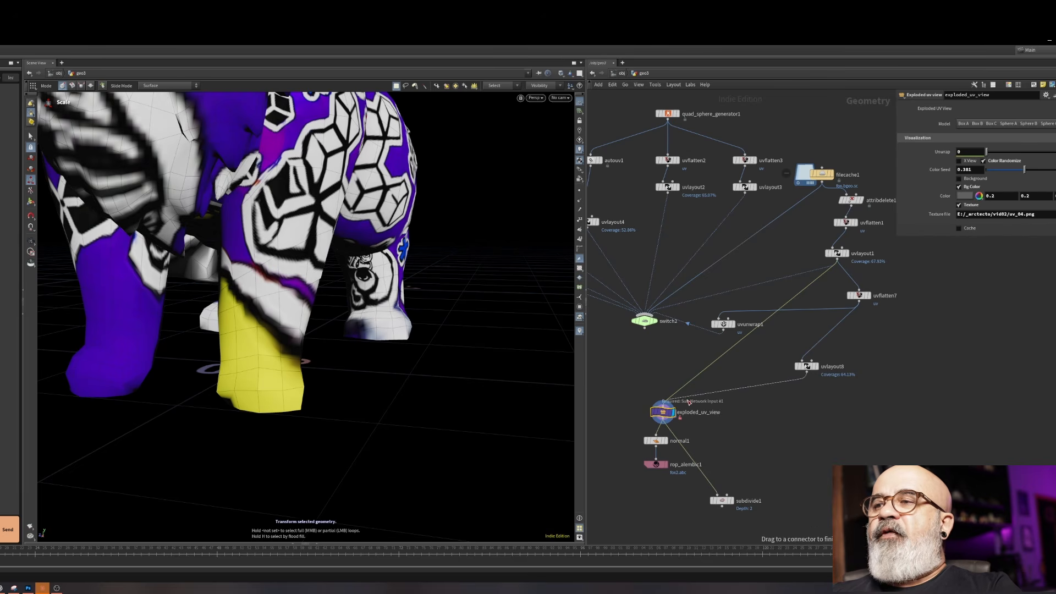
Connect uvlayout8's output to the exploded_uv_view input and view the texture on the fox's chest
drag(690, 402, 667, 407)
alt+drag(317, 224, 208, 284)
scroll(857, 350, up, 3)
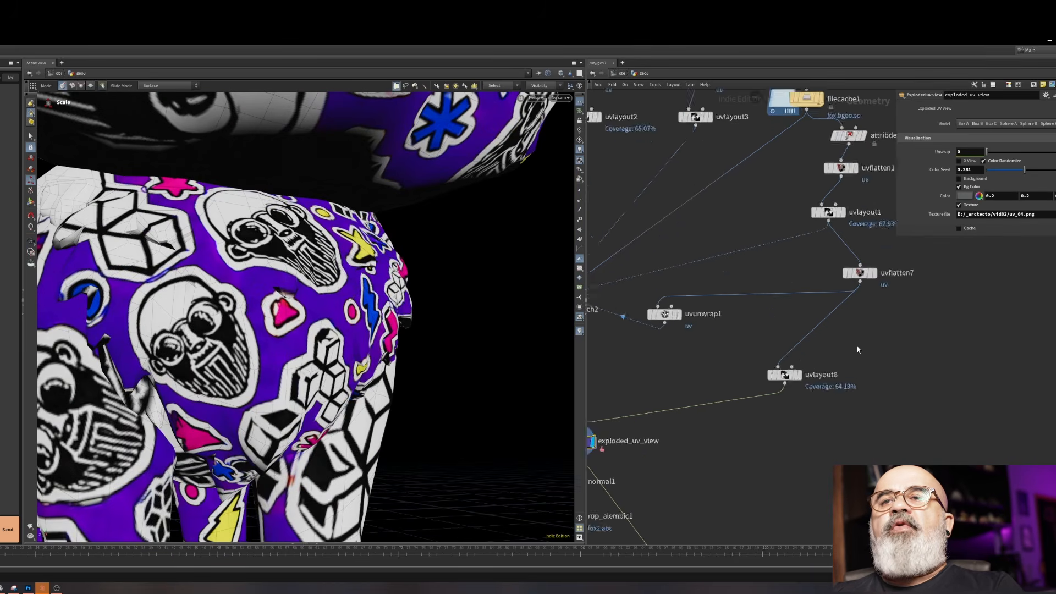
Open the seam selection of uvflatten7 and examine the manual seams on the fox's chest, legs and tail
click(869, 276)
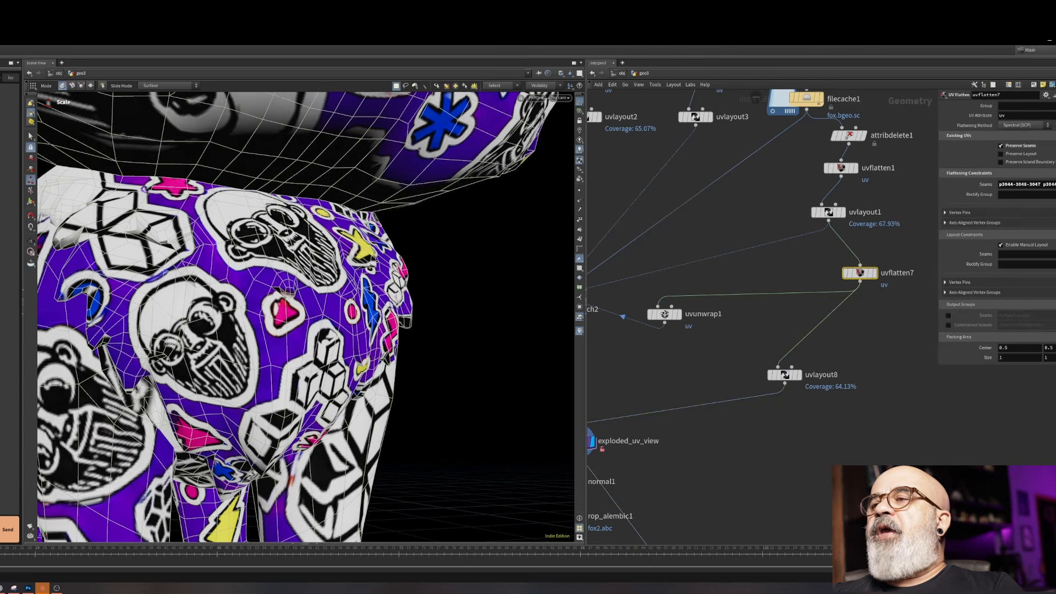
key(Return)
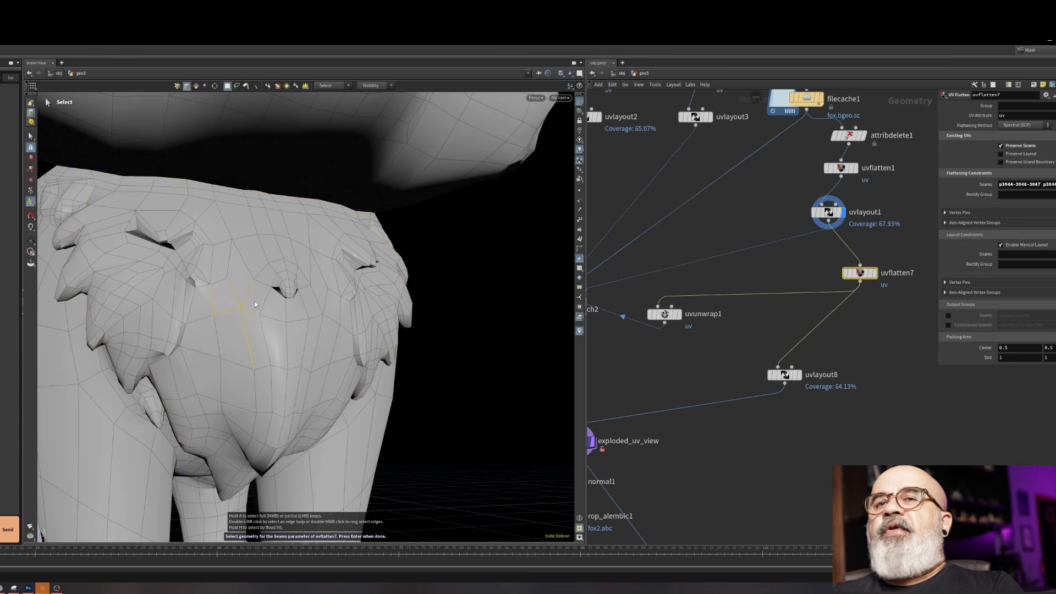
mouse_move(235, 284)
alt+mouse_down()
mouse_move(165, 271)
mouse_move(399, 231)
mouse_move(335, 242)
mouse_move(436, 165)
mouse_move(365, 213)
mouse_move(332, 282)
mouse_move(293, 266)
mouse_move(293, 242)
alt+mouse_up()
key(shift+w)
key(shift+w)
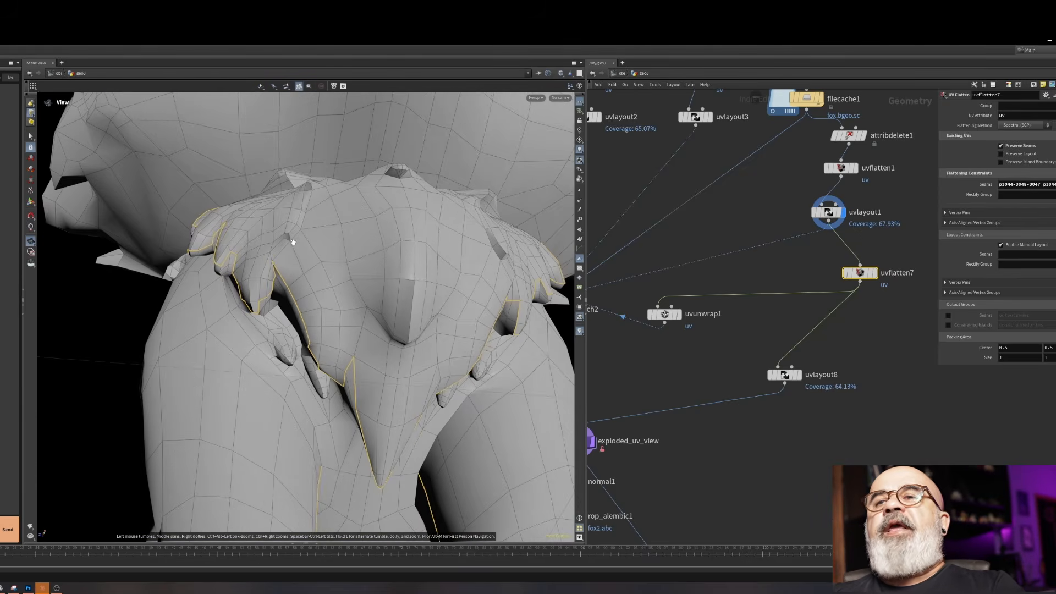
drag(388, 250, 327, 370)
key(s)
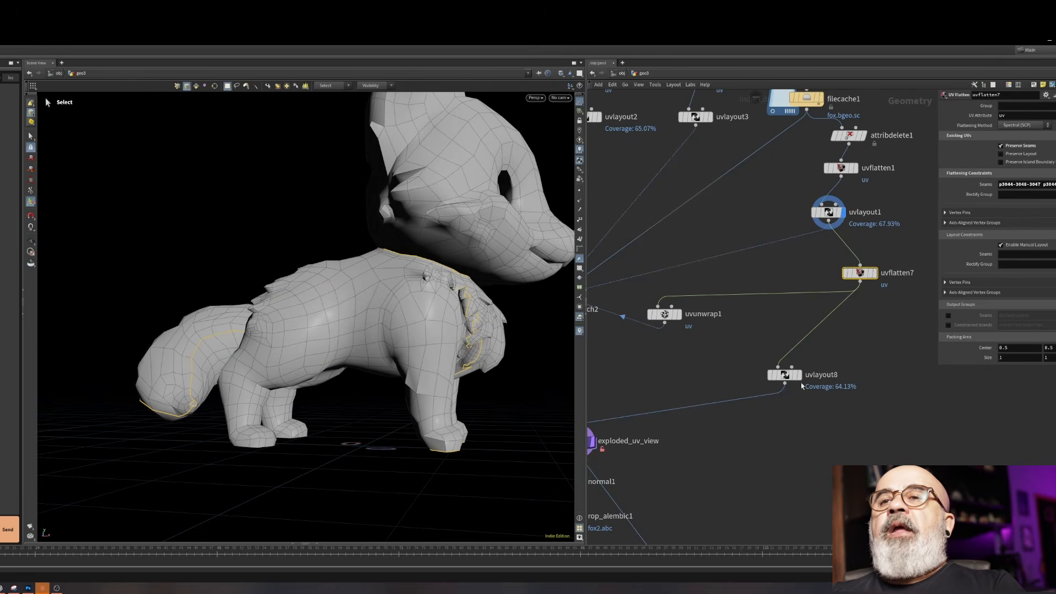
Display exploded_uv_view with its parameters and inspect the stretched texture on the fox's side
middle_drag(712, 423, 755, 407)
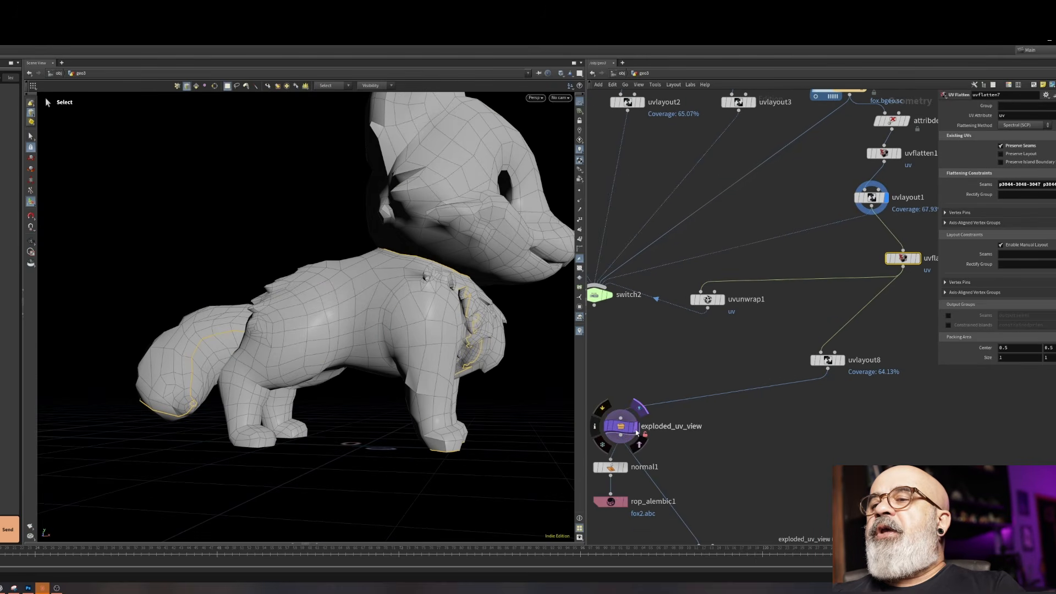
click(637, 428)
click(621, 427)
alt+drag(300, 255, 338, 287)
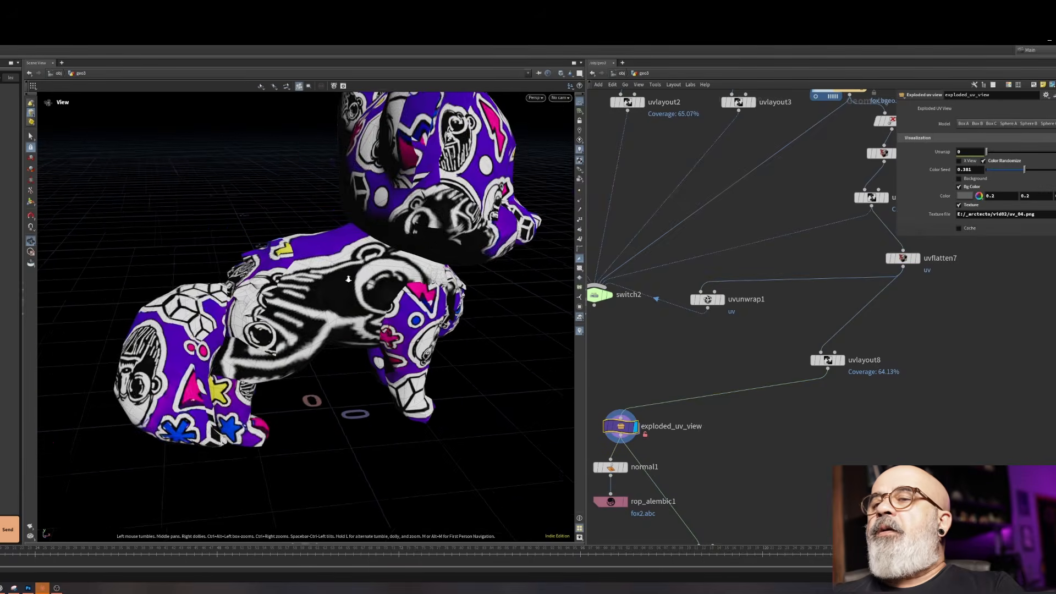
alt+right_drag(338, 286, 383, 264)
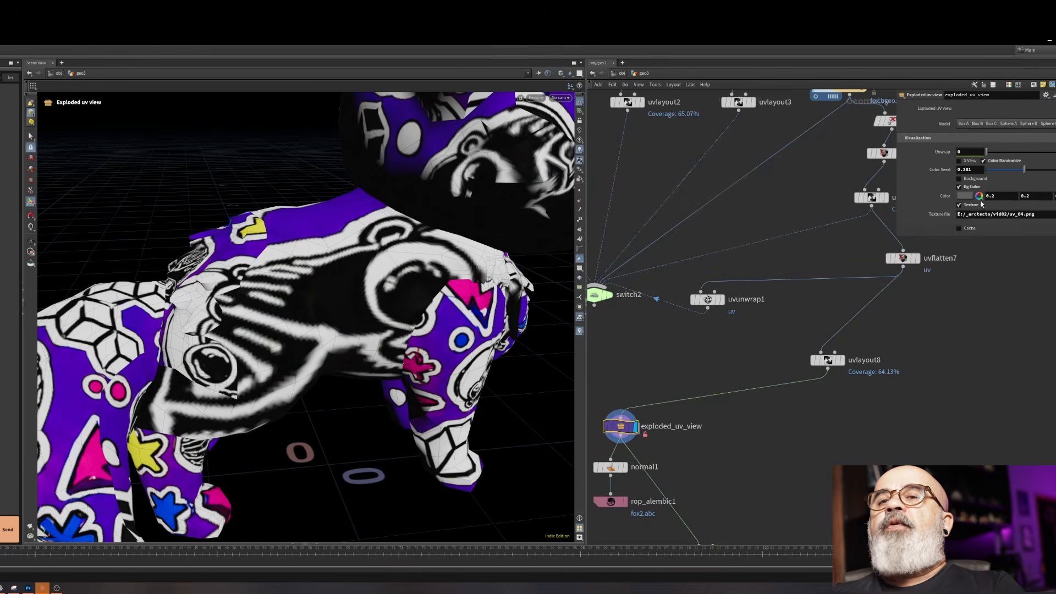
Turn off the texture and inspect the beige body and front-leg island from the side and underneath
click(968, 206)
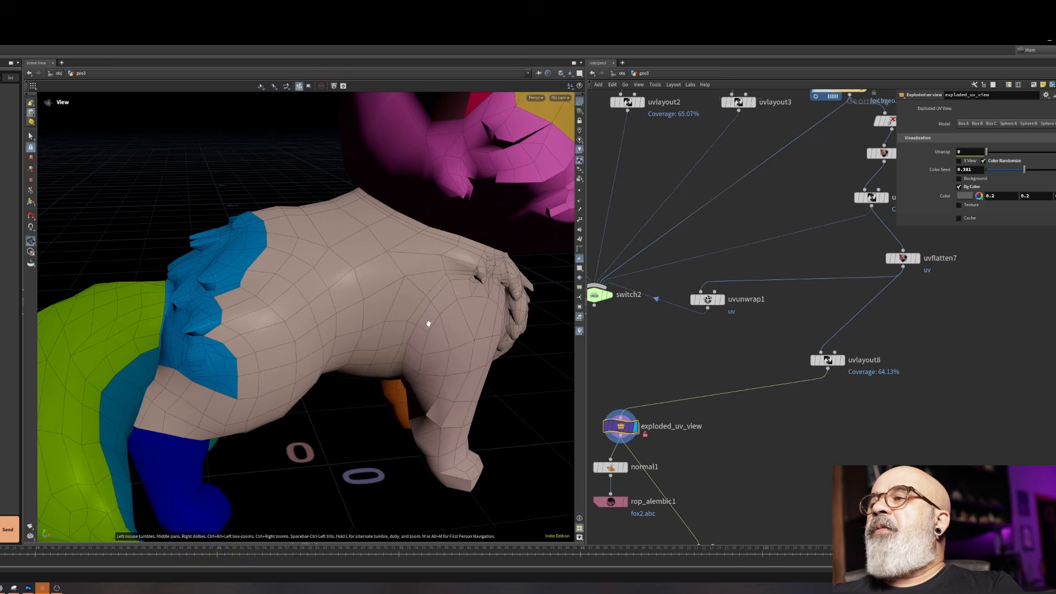
alt+drag(428, 323, 357, 326)
alt+drag(344, 380, 329, 264)
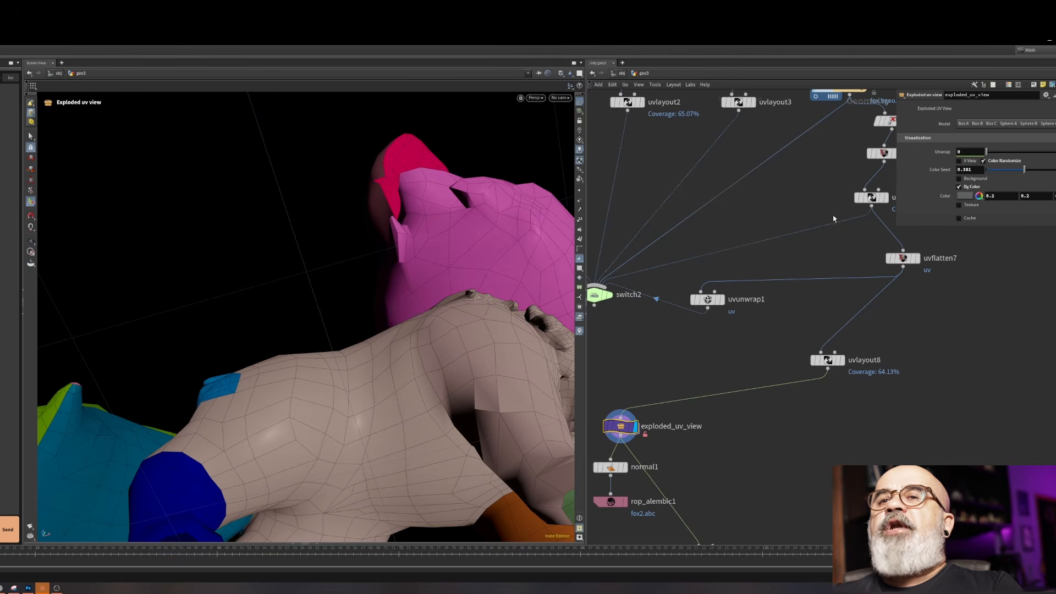
Set Unwrap to 1 to examine the flattened beige body island, and return it to 0 on the fox
drag(988, 151, 1055, 151)
mouse_move(355, 336)
alt+mouse_down()
mouse_move(312, 342)
mouse_move(270, 294)
mouse_move(313, 330)
mouse_move(259, 353)
mouse_move(200, 354)
mouse_move(308, 320)
mouse_move(362, 340)
alt+mouse_up()
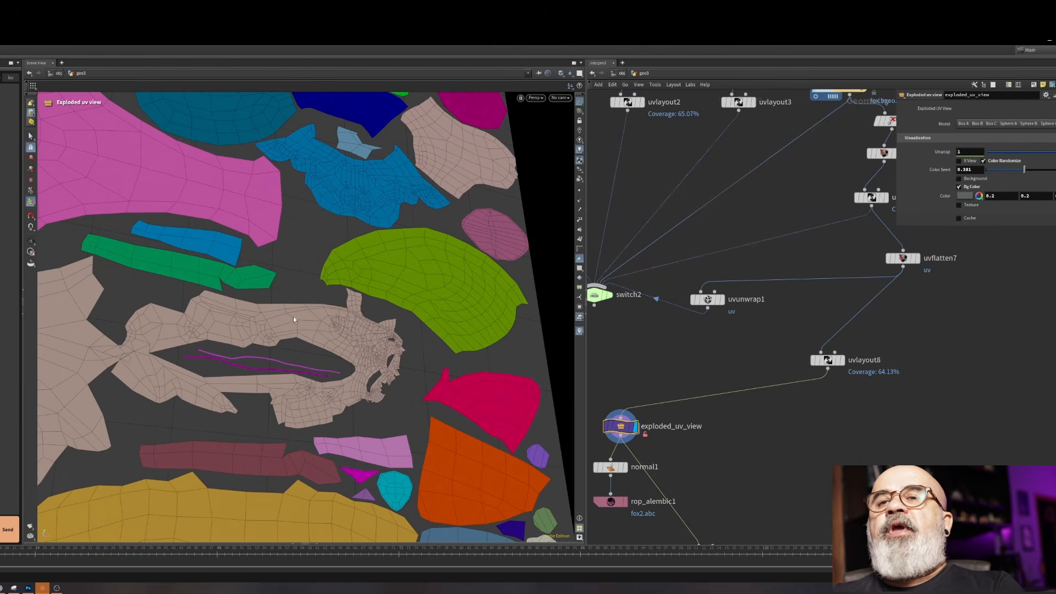
drag(1053, 152, 856, 170)
alt+drag(91, 314, 573, 318)
Edit the seams of uvflatten7 to cut along the fox's belly centreline and around the front leg
click(900, 258)
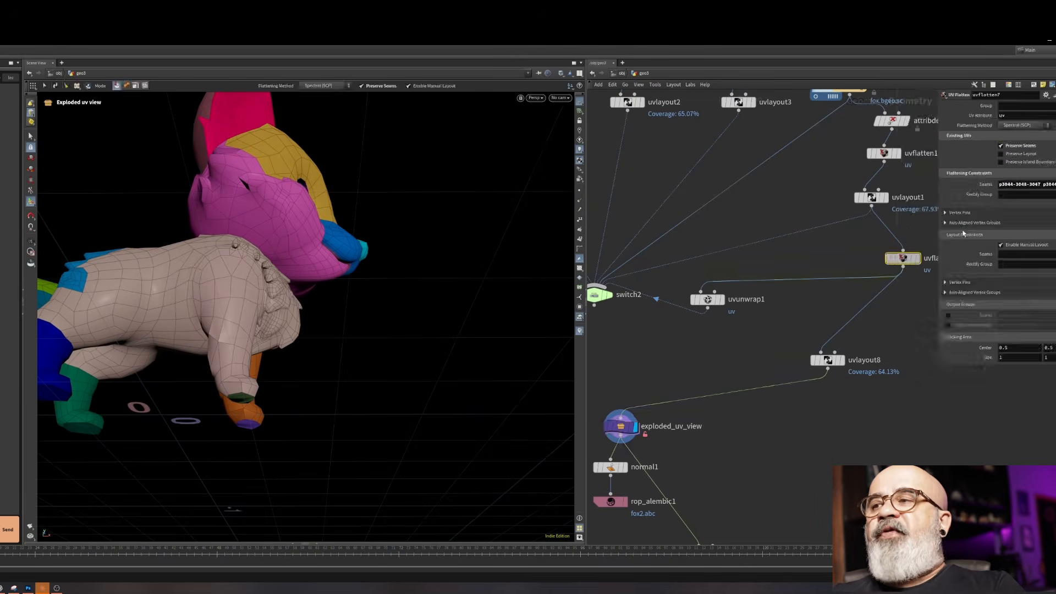
click(886, 197)
alt+drag(238, 367, 363, 357)
alt+right_drag(364, 357, 565, 323)
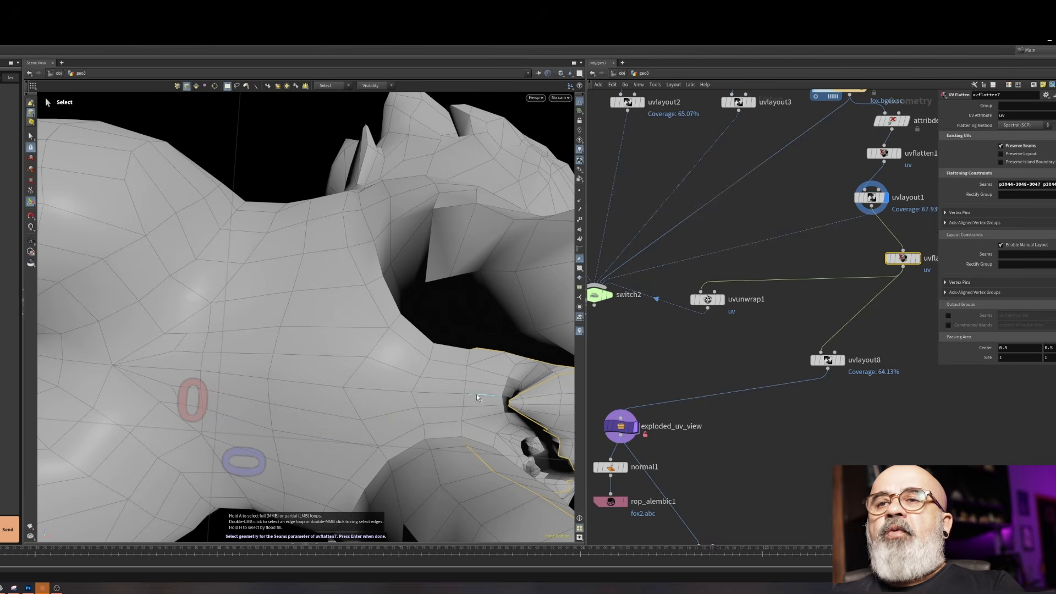
alt+drag(487, 404, 533, 383)
alt+drag(424, 306, 377, 317)
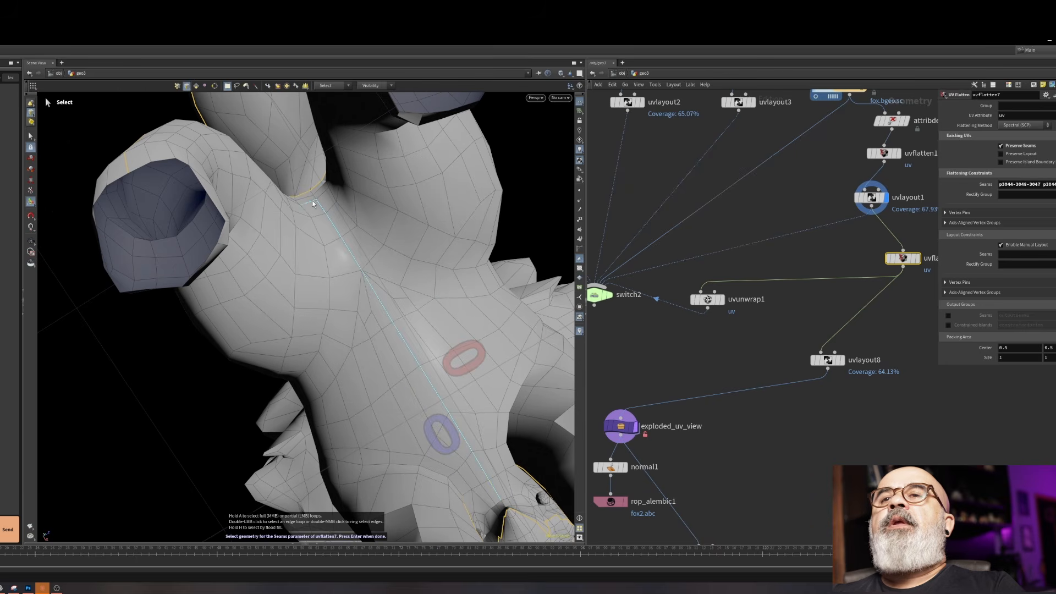
alt+drag(315, 201, 358, 375)
key(Return)
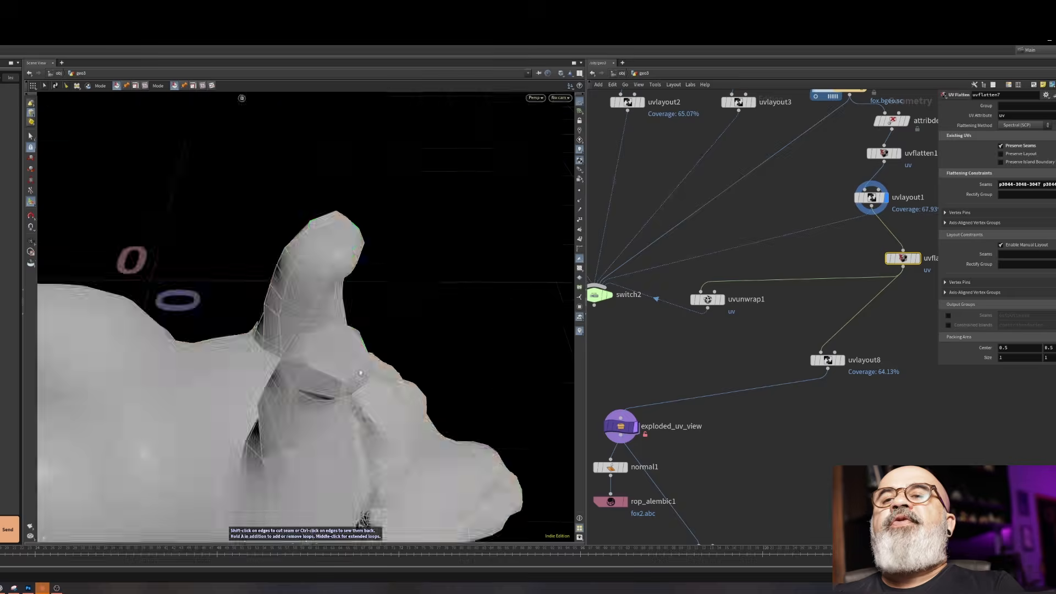
Examine the re-flattened islands of uvflatten7 in the UV view beside the fox model
scroll(340, 318, down, 3)
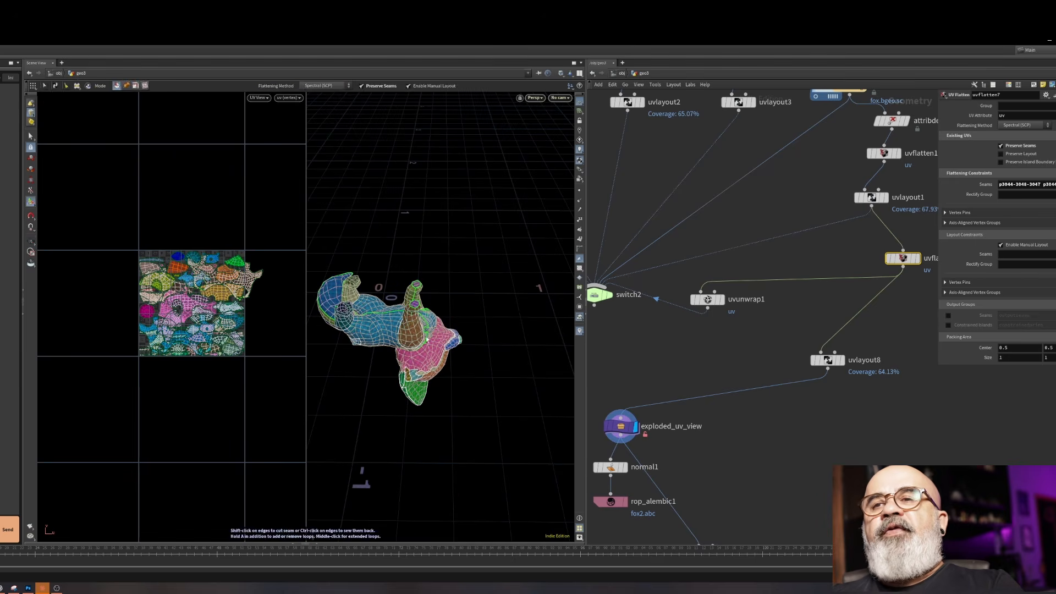
scroll(302, 261, up, 5)
scroll(286, 264, down, 1)
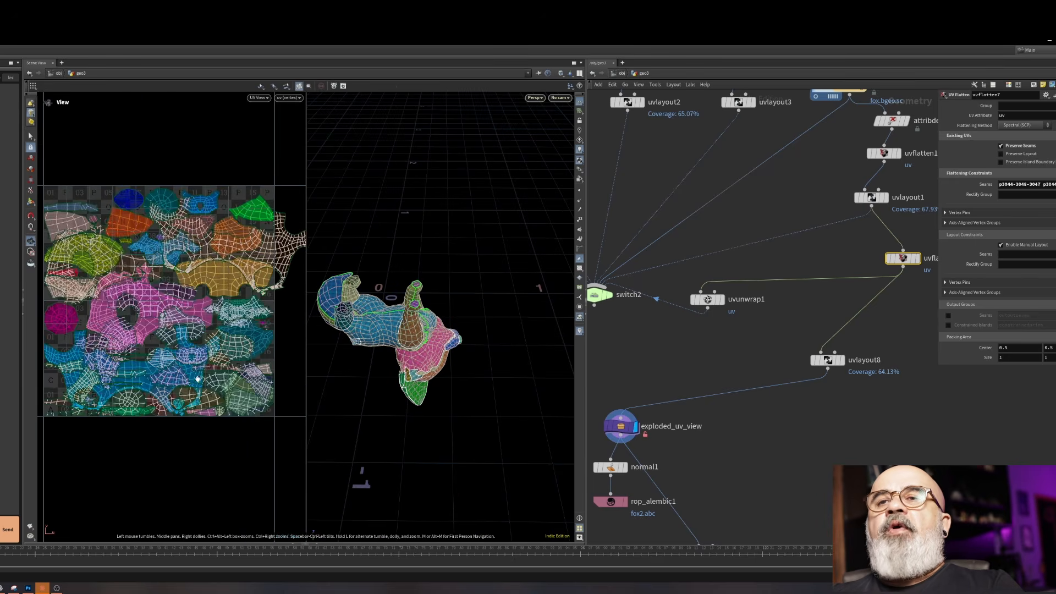
key(Return)
key(Escape)
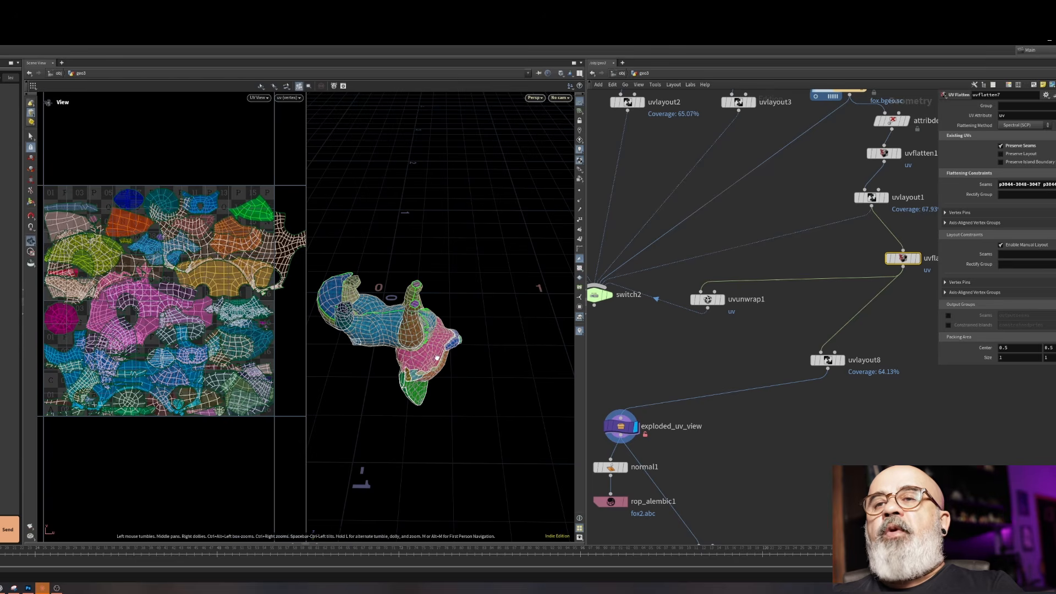
Maximize the perspective view and examine the checkered blue body and separate green front-leg islands on the fox
key(space+b)
mouse_move(327, 350)
mouse_down()
mouse_move(299, 430)
mouse_move(357, 385)
mouse_move(460, 353)
mouse_move(385, 358)
mouse_move(415, 340)
mouse_move(341, 363)
mouse_up()
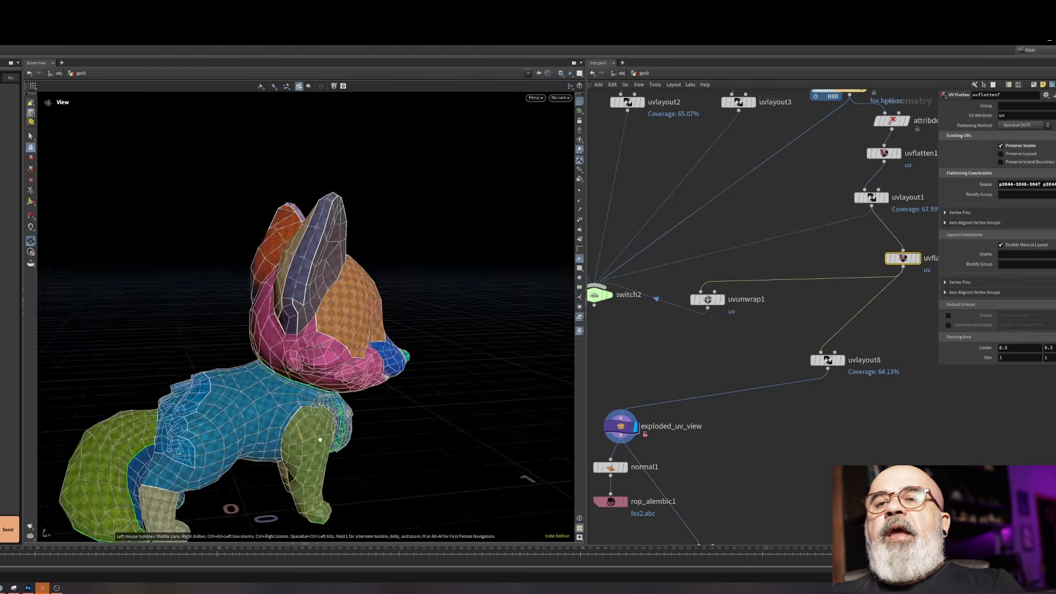
scroll(341, 363, up, 6)
key(Return)
key(w)
key(w)
key(shift+w)
key(shift+w)
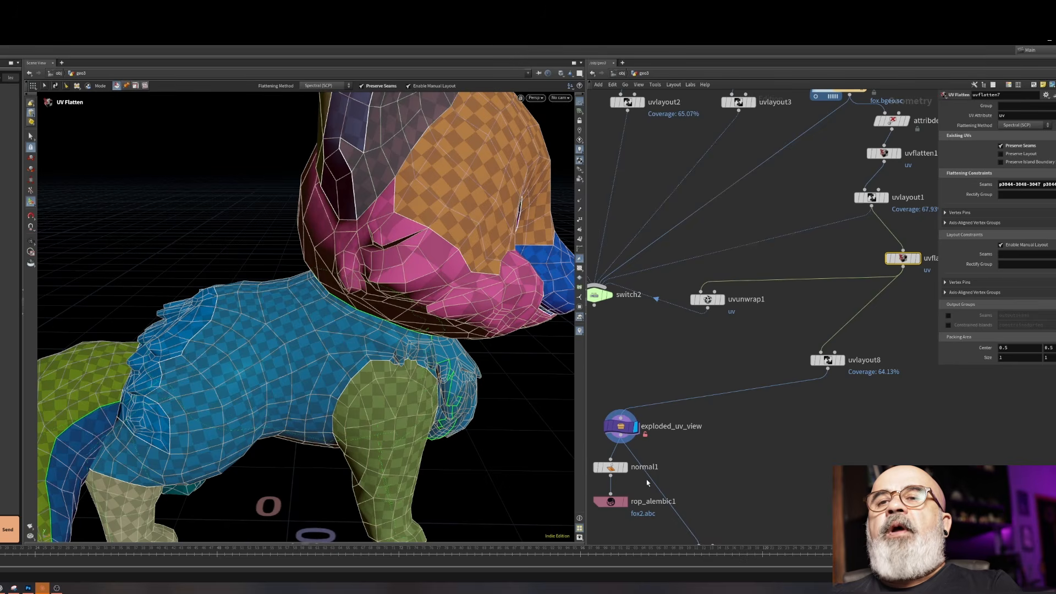
Select exploded_uv_view and set its Unwrap to 1 to flatten the fox with the new seams
middle_drag(652, 478, 670, 455)
click(684, 431)
click(635, 405)
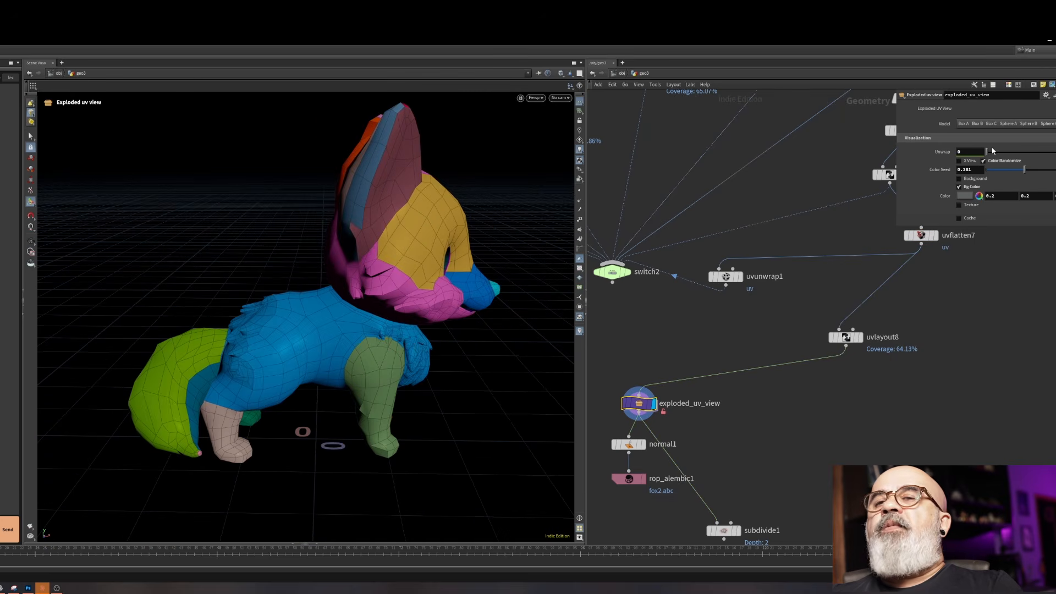
drag(993, 150, 1054, 151)
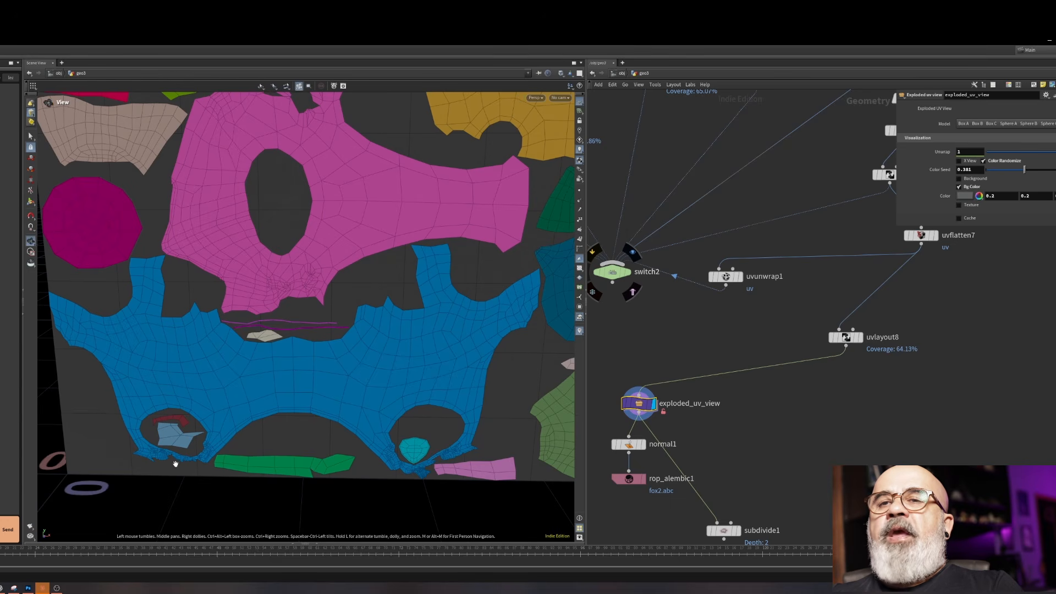
Examine the concentrated polygons along the narrow lower edge of the flattened blue body island
scroll(176, 463, up, 10)
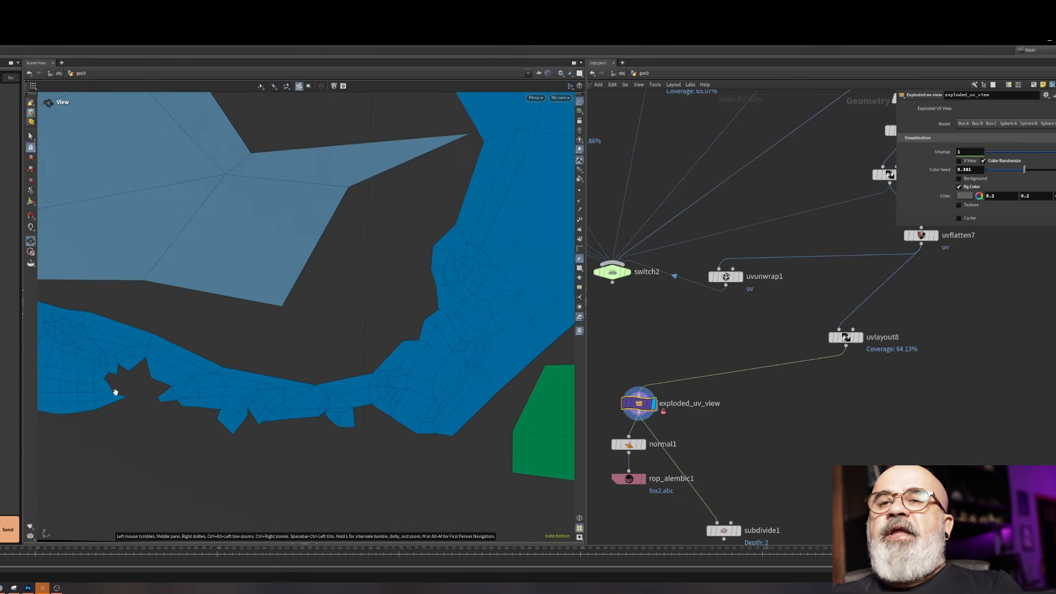
middle_drag(115, 392, 252, 382)
right_drag(176, 376, 196, 363)
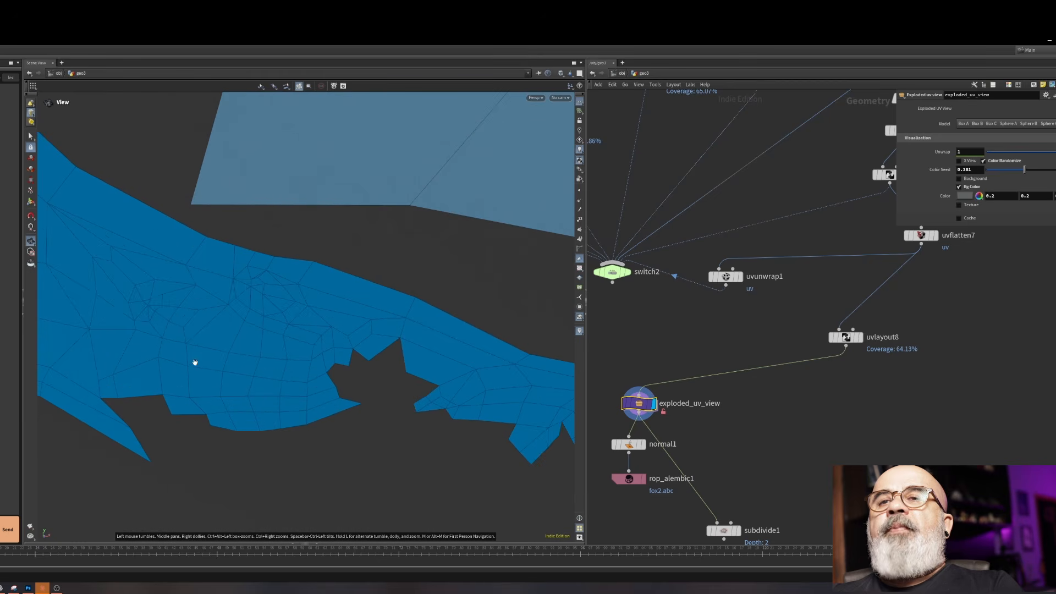
Enable the texture display on exploded_uv_view and set Unwrap to 0 to fold the UV islands back into the fox
right_drag(261, 322, 159, 393)
right_drag(343, 260, 226, 342)
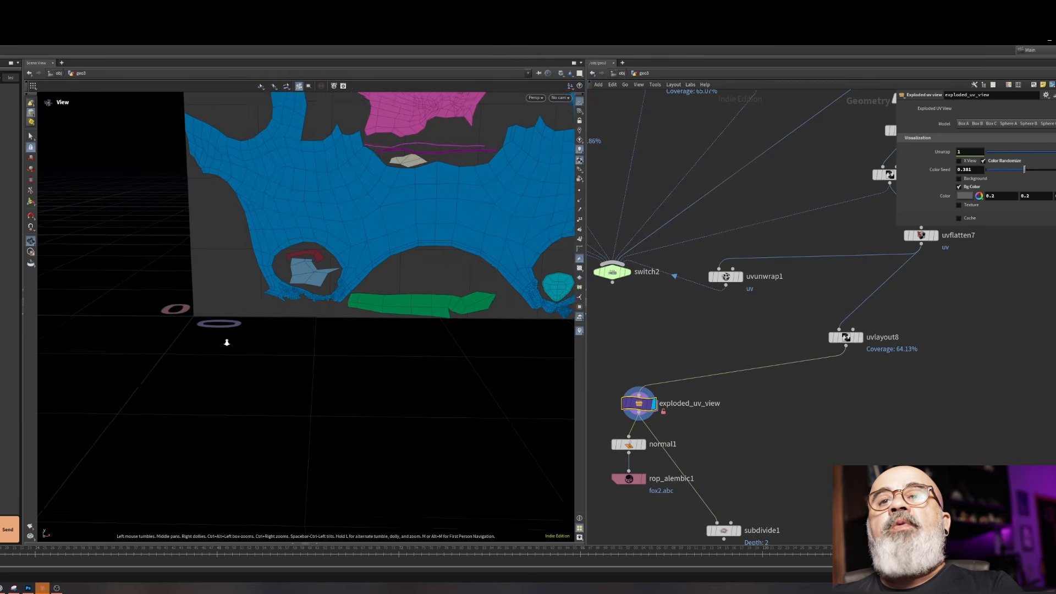
middle_drag(385, 265, 236, 351)
key(Return)
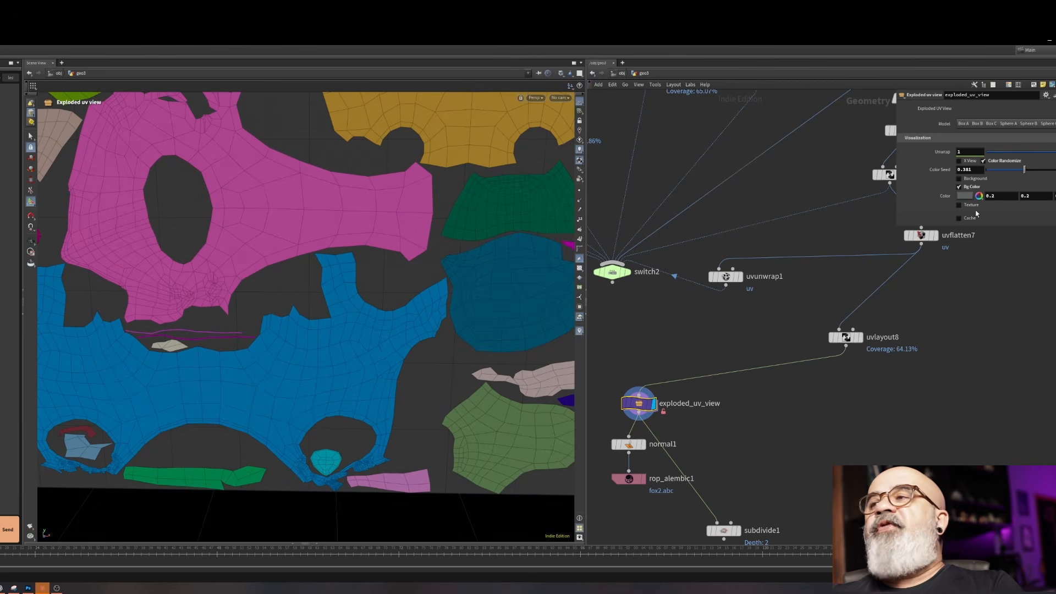
click(973, 205)
drag(1055, 152, 703, 225)
drag(400, 286, 485, 320)
scroll(485, 319, up, 6)
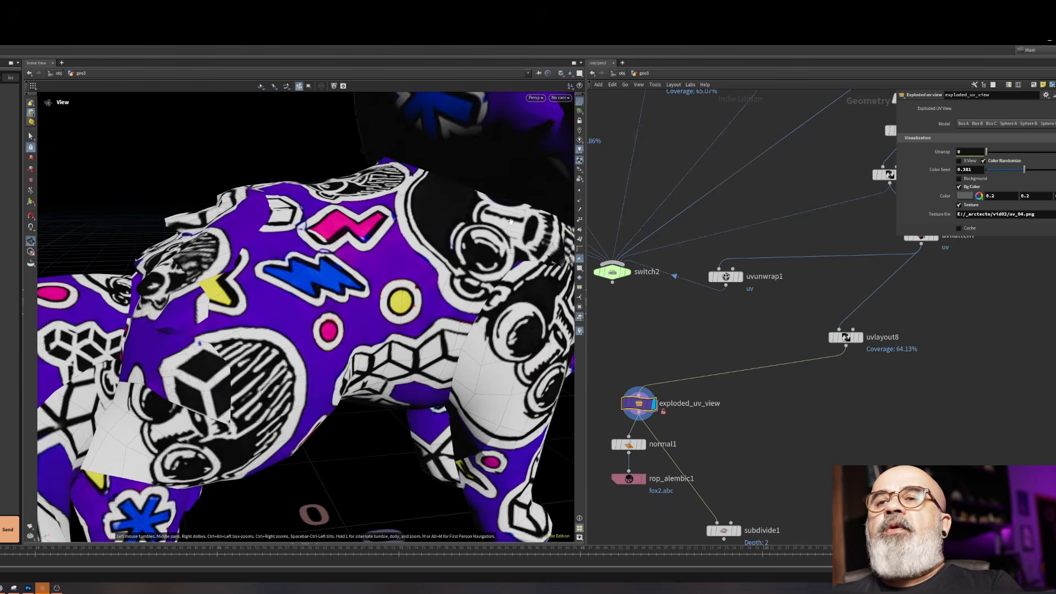
Examine how the texture falls across the fox's body and chest from the front and side
drag(394, 420, 384, 331)
key(Escape)
scroll(421, 460, down, 5)
drag(219, 434, 231, 143)
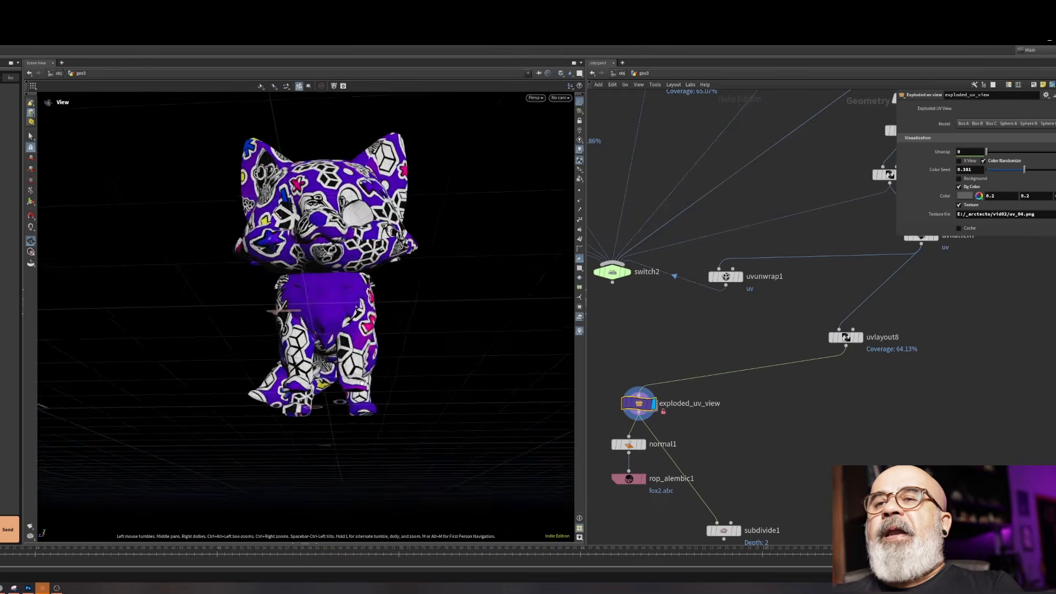
drag(281, 310, 348, 281)
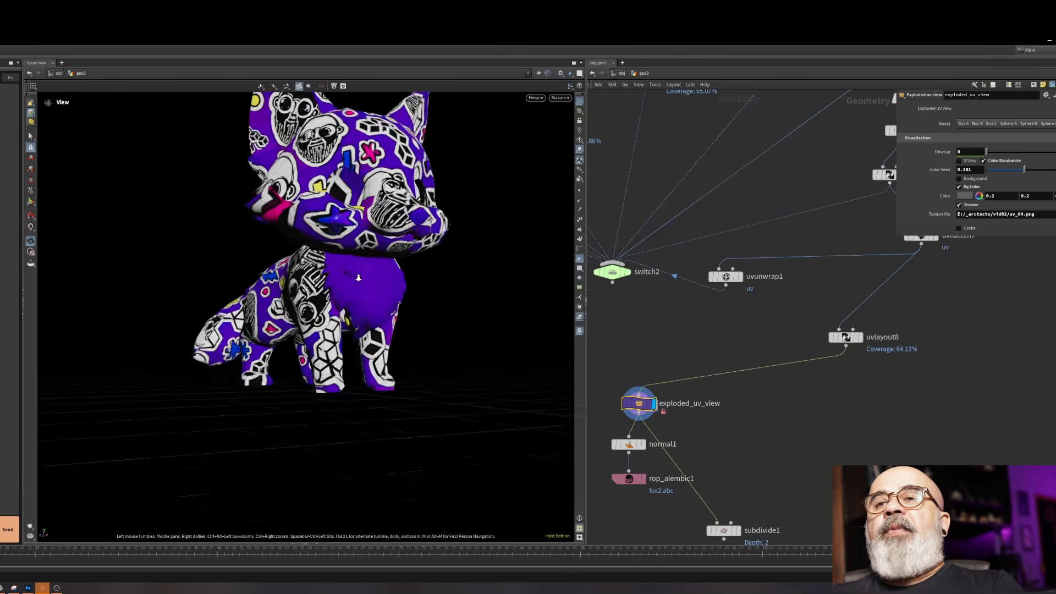
scroll(379, 285, up, 3)
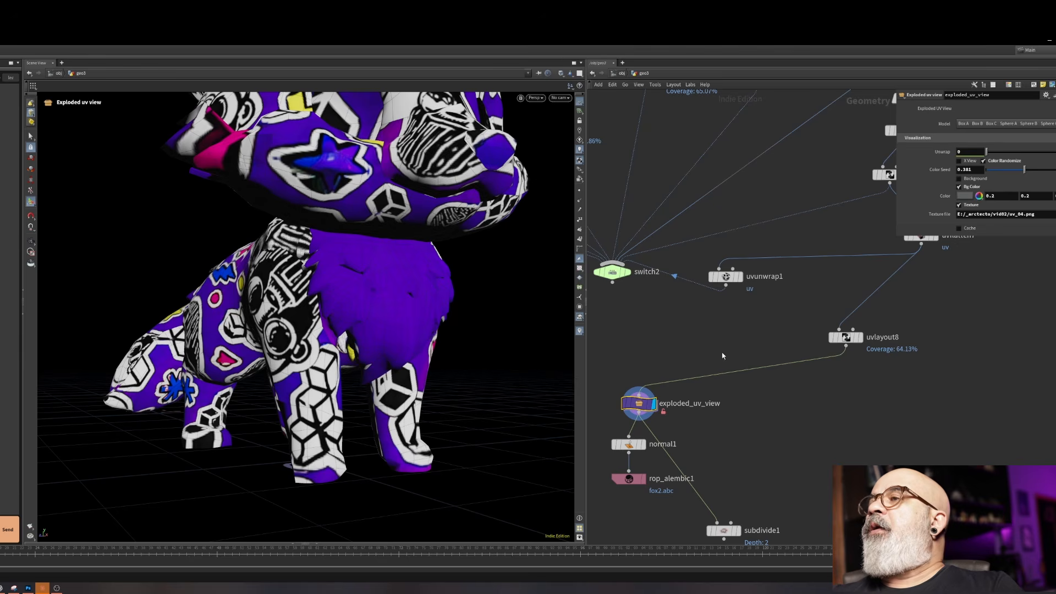
Reopen the seam selection of uvflatten7, pick additional seam edges along the fox's chest fur tufts and apply them
middle_drag(850, 297, 693, 415)
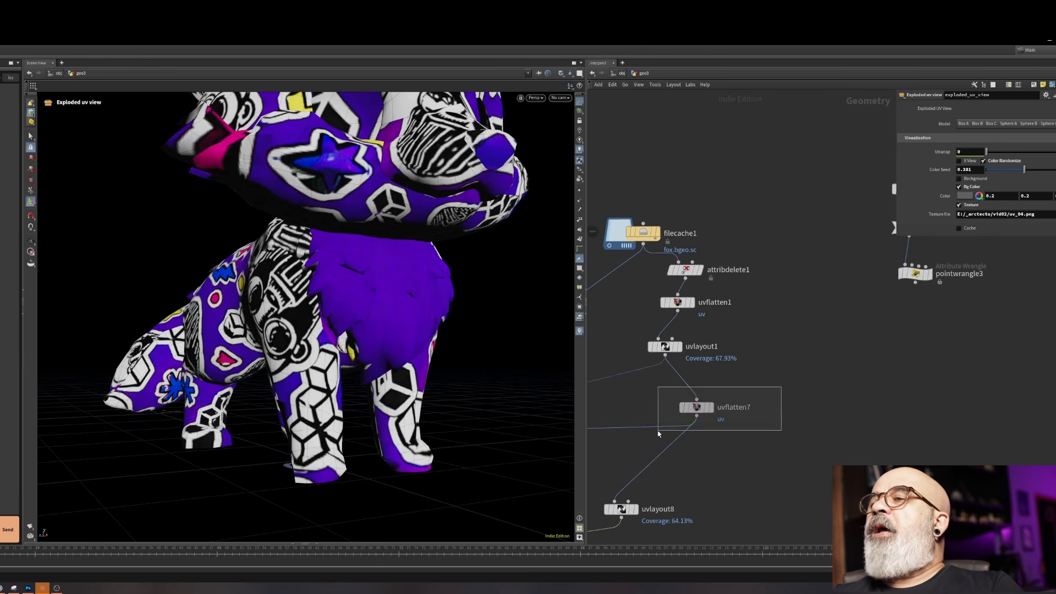
drag(781, 386, 658, 434)
click(679, 346)
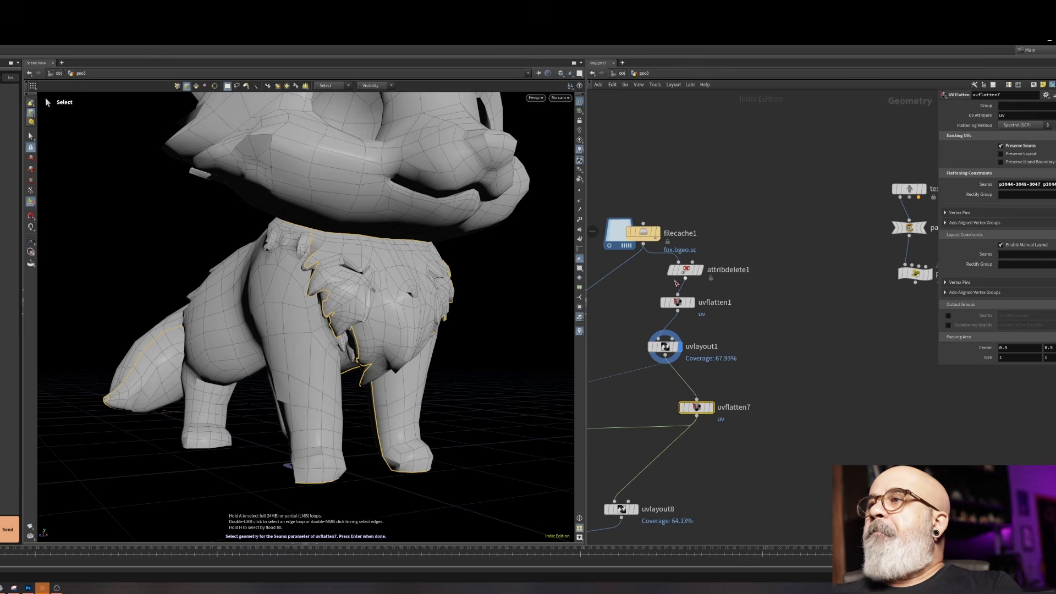
drag(514, 306, 385, 225)
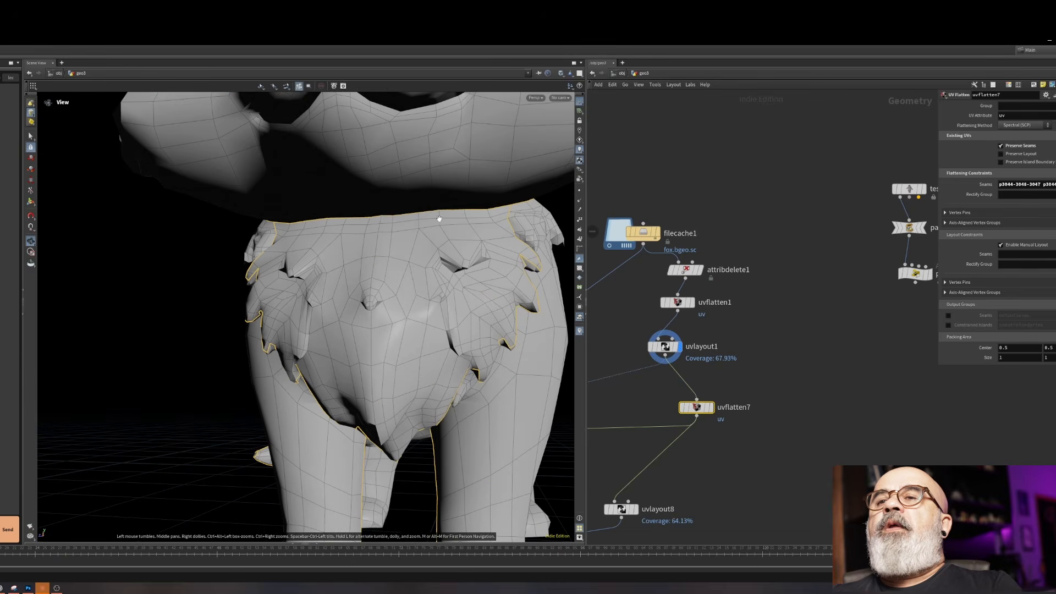
key(Return)
alt+drag(391, 273, 486, 326)
key(Escape)
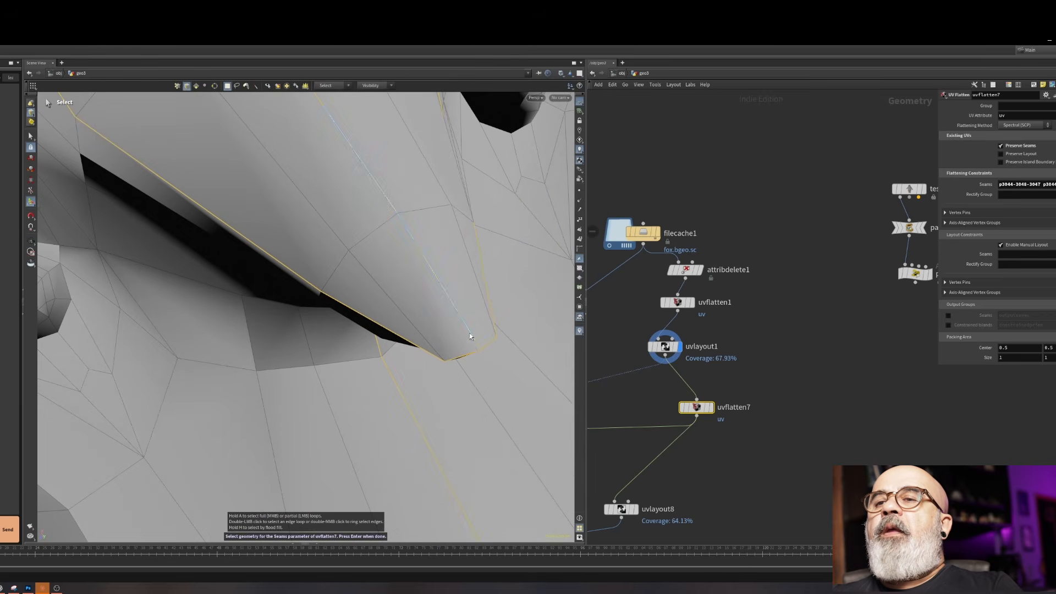
alt+right_drag(470, 335, 409, 314)
alt+drag(409, 313, 457, 259)
alt+right_drag(457, 258, 438, 267)
alt+drag(438, 267, 453, 468)
key(Return)
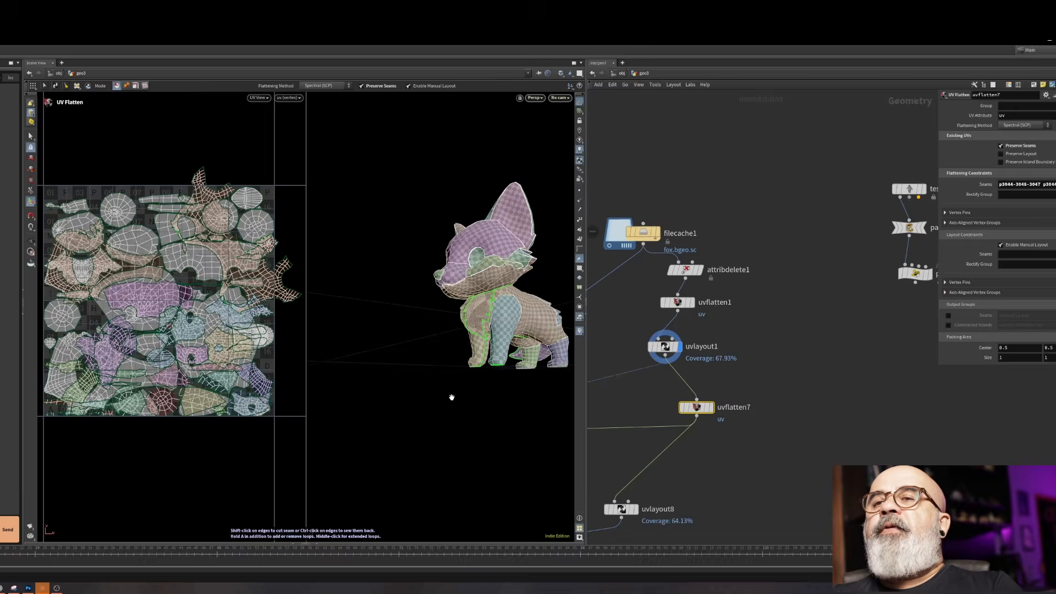
Compare the re-flattened fox in uvflatten7 with the textured result of exploded_uv_view, checking the chest area
drag(556, 325, 529, 327)
scroll(530, 327, up, 5)
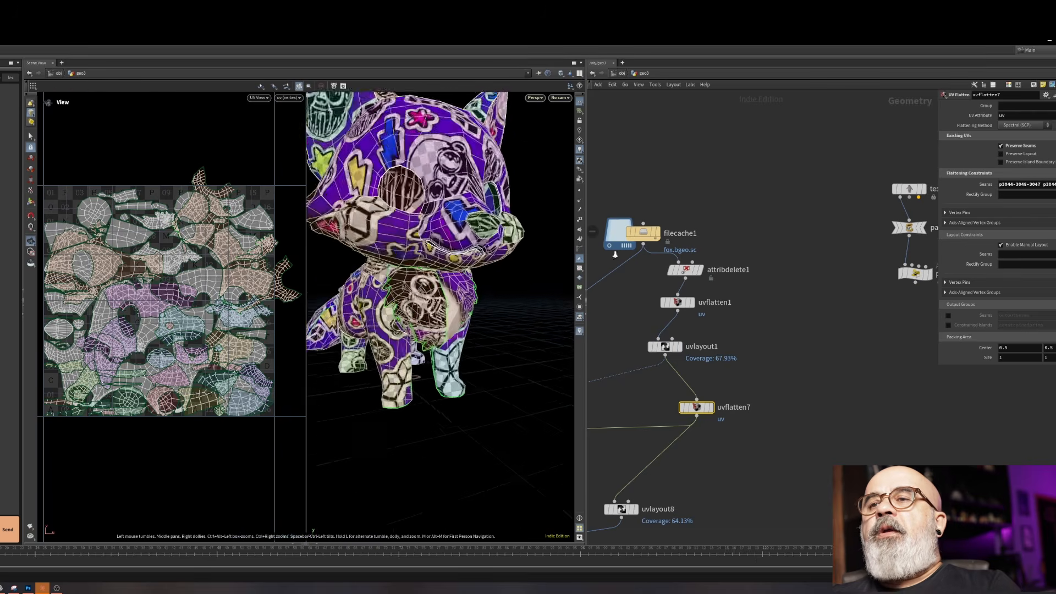
click(709, 407)
middle_drag(718, 459, 783, 323)
scroll(741, 338, down, 4)
middle_drag(701, 408, 760, 404)
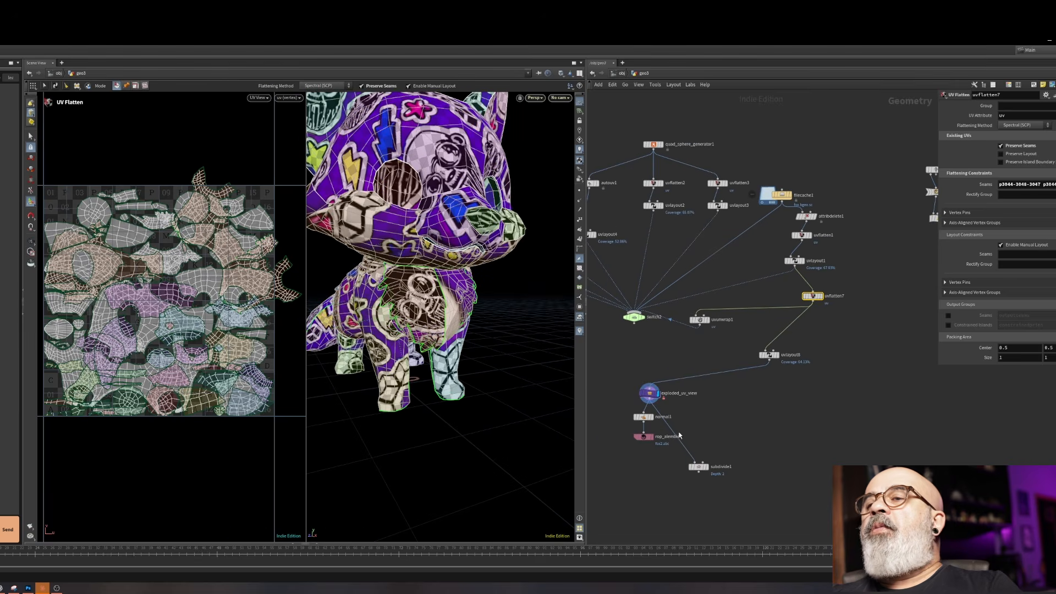
scroll(649, 396, up, 3)
click(646, 390)
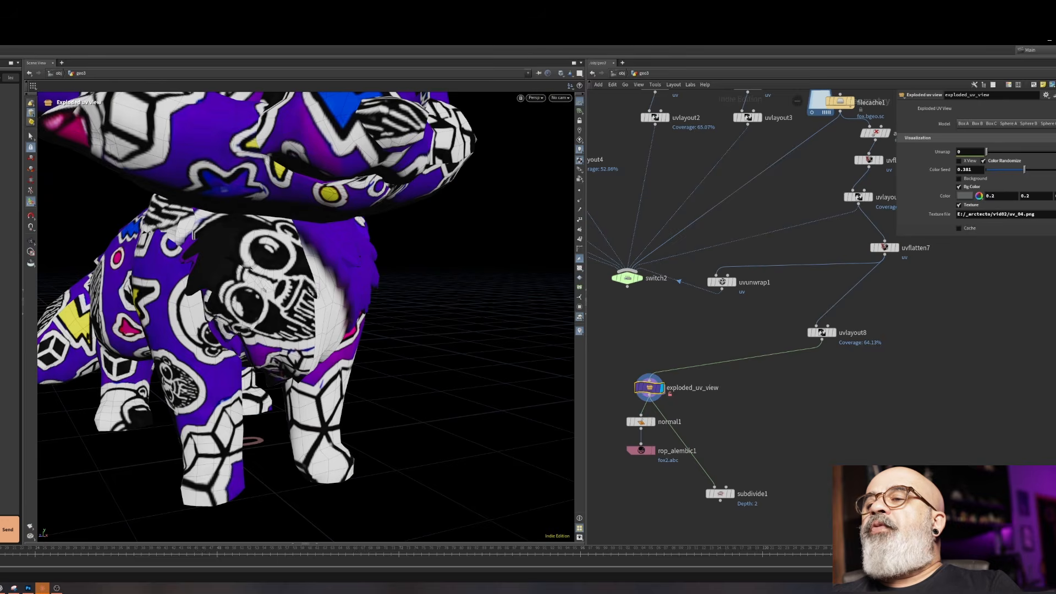
scroll(468, 289, down, 3)
alt+drag(468, 289, 366, 283)
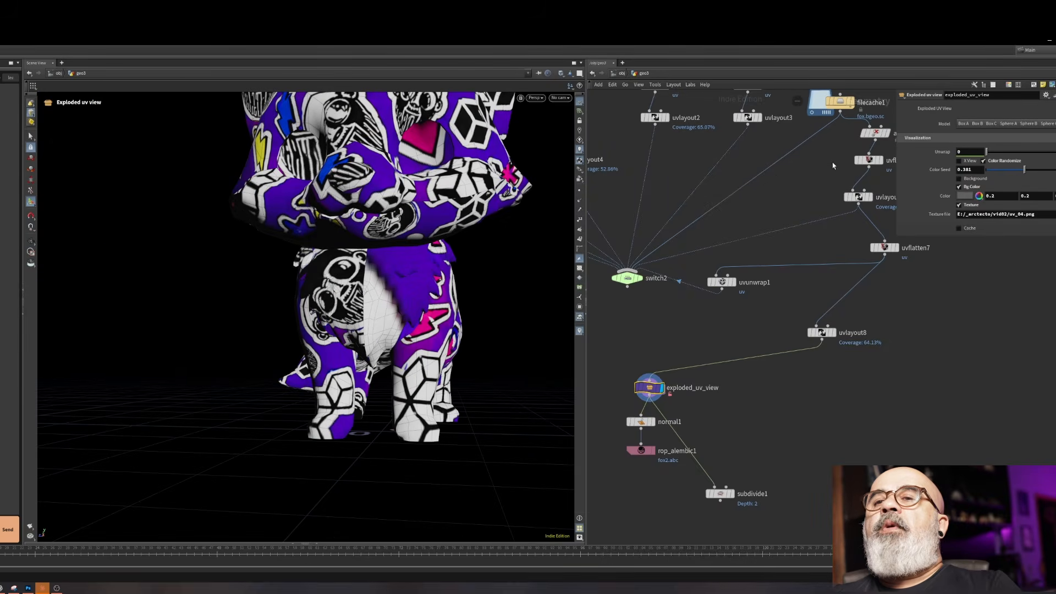
Set Unwrap to 1 on exploded_uv_view and disable the texture to show the colored UV islands in shaded mode
drag(989, 154, 1053, 155)
key(shift+w)
alt+drag(427, 369, 293, 376)
alt+middle_drag(293, 376, 323, 383)
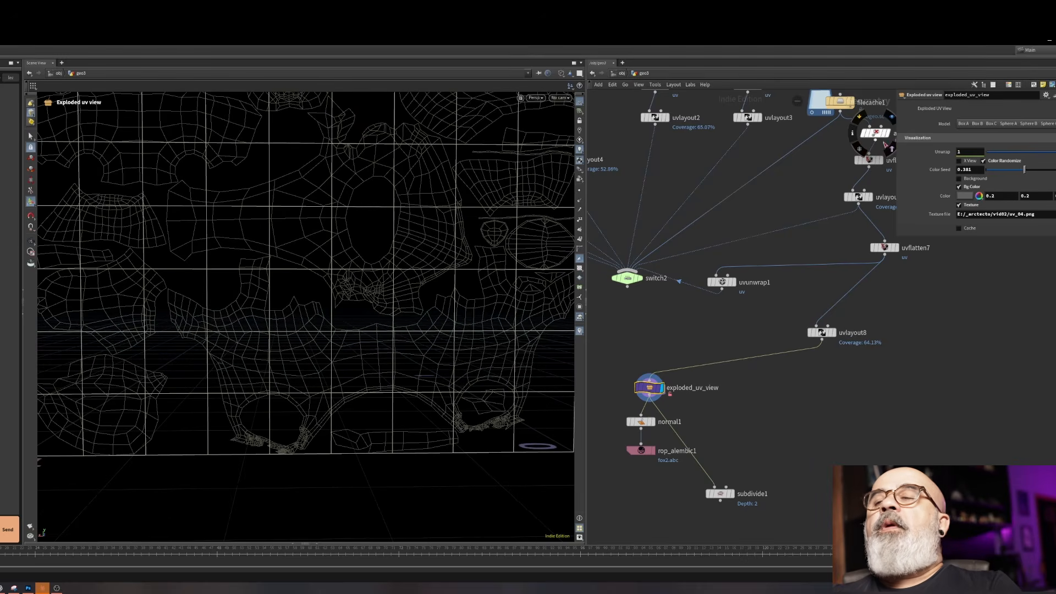
click(968, 206)
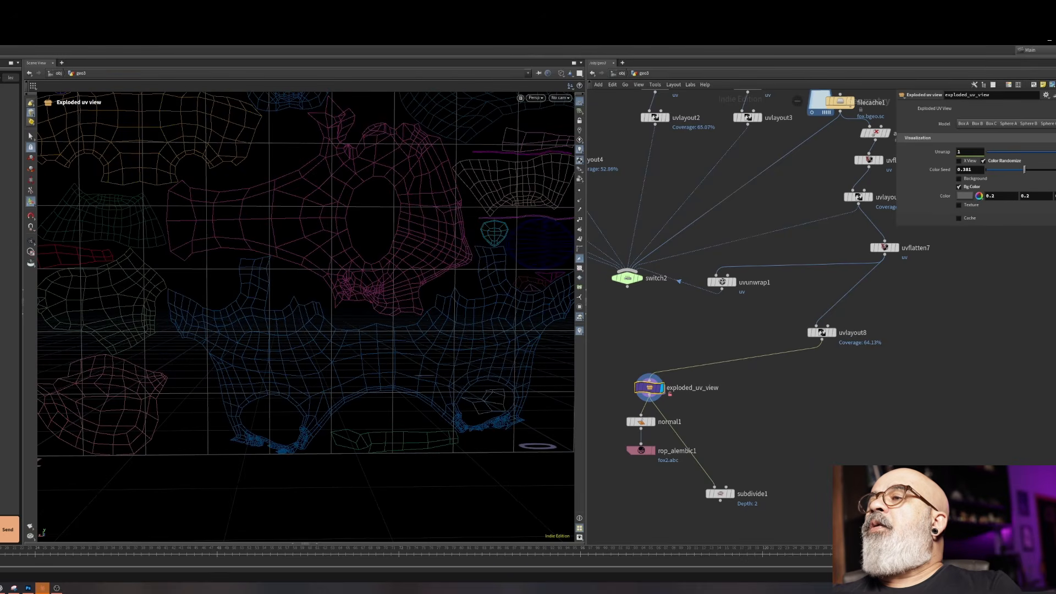
key(w)
alt+drag(258, 379, 528, 358)
alt+right_drag(529, 359, 341, 361)
alt+drag(342, 361, 324, 399)
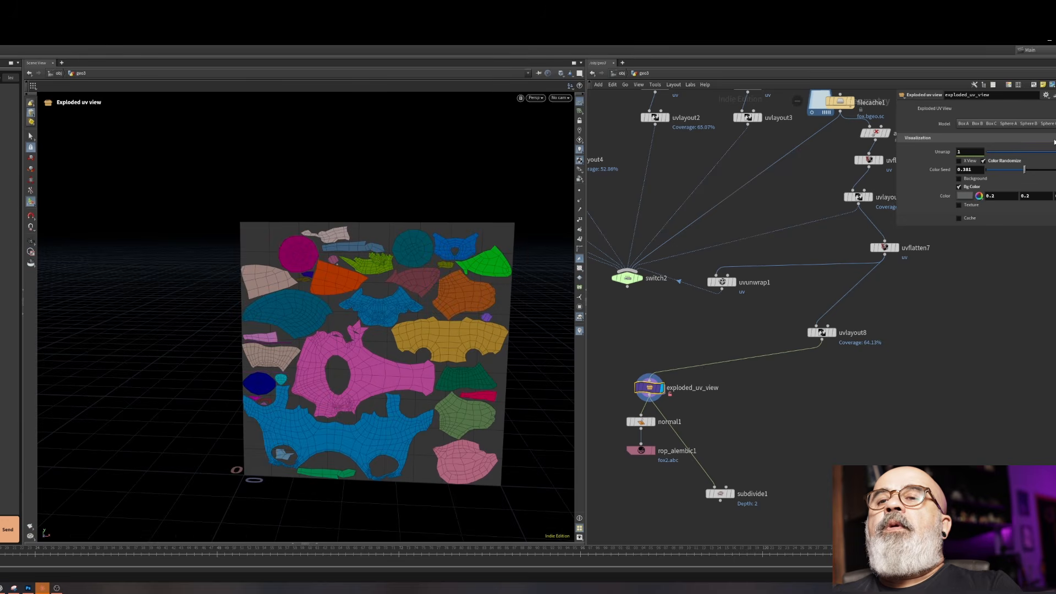
Set Unwrap to 0 and inspect the colored islands around the fox's chest fur and shoulder
drag(1055, 152, 933, 179)
alt+drag(385, 330, 345, 331)
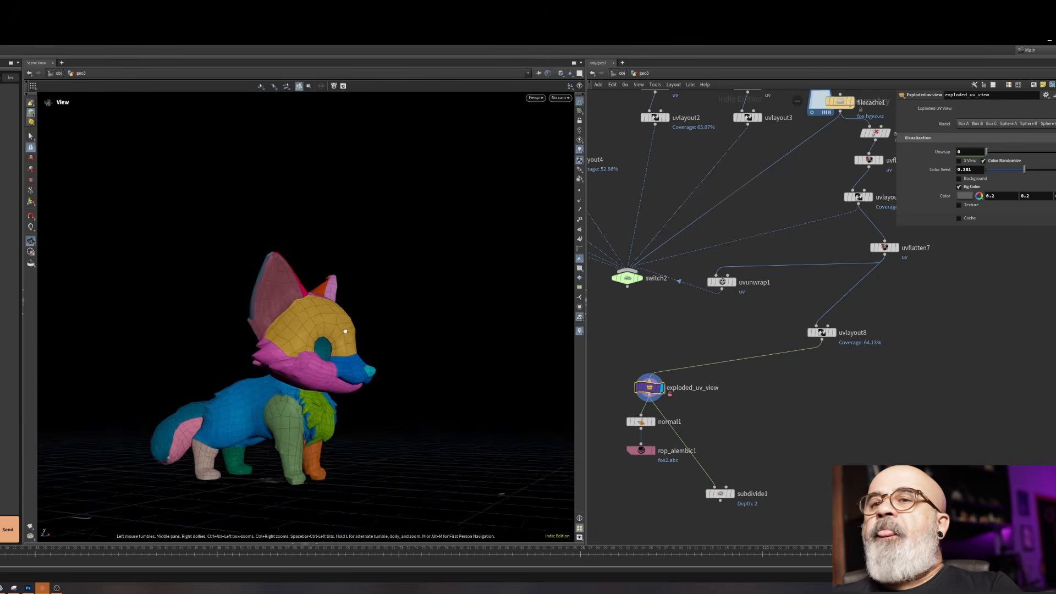
alt+right_drag(390, 396, 335, 433)
alt+drag(334, 434, 189, 446)
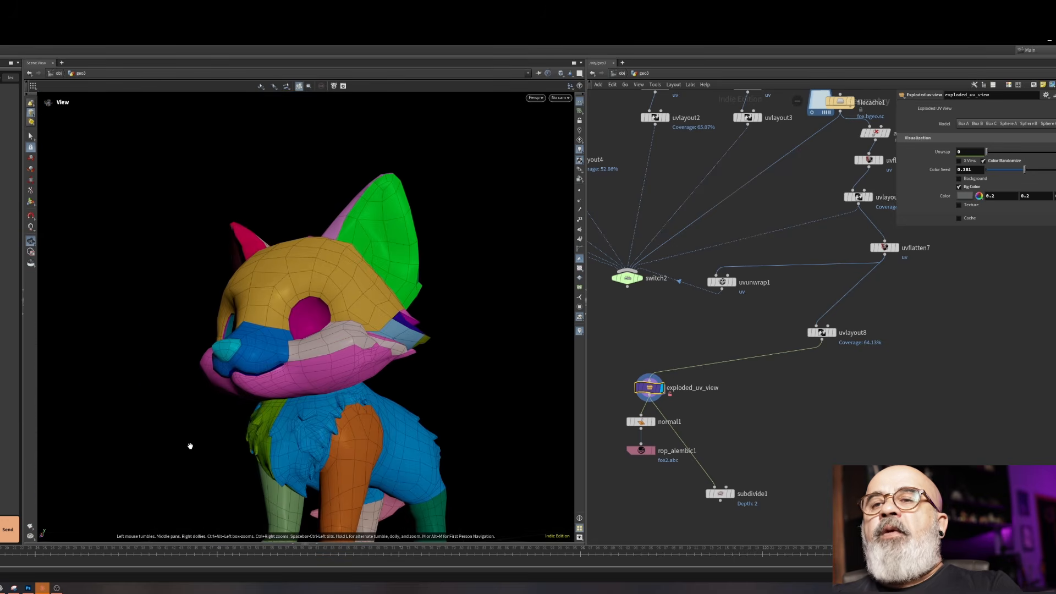
alt+right_drag(345, 468, 481, 354)
drag(482, 354, 364, 274)
right_drag(365, 274, 581, 208)
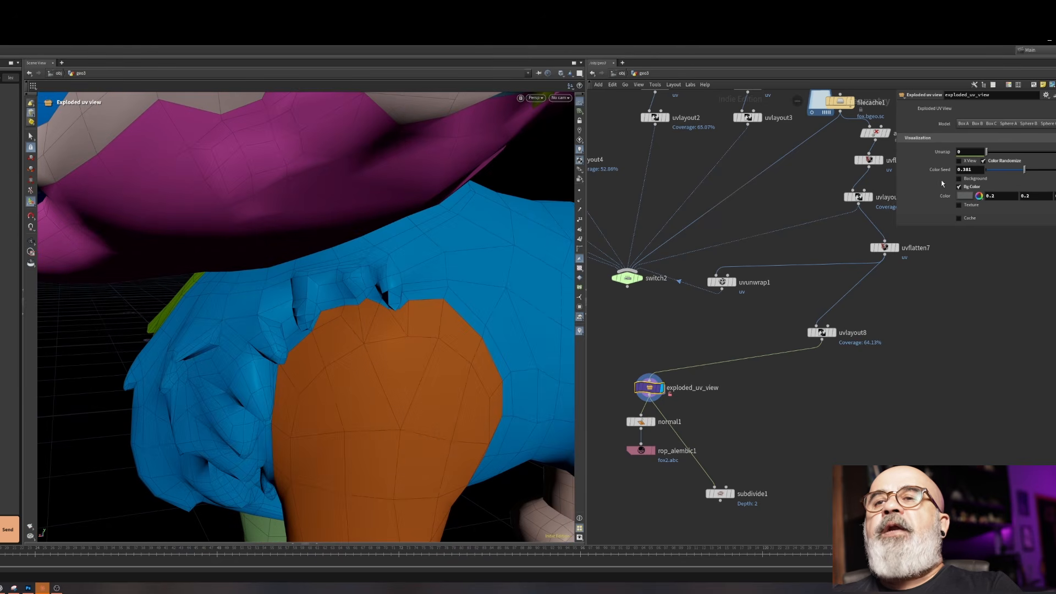
Reopen the seam selection of uvflatten7 and add edges from the neck border down beside the rearmost shoulder fur tuft
drag(934, 285, 934, 285)
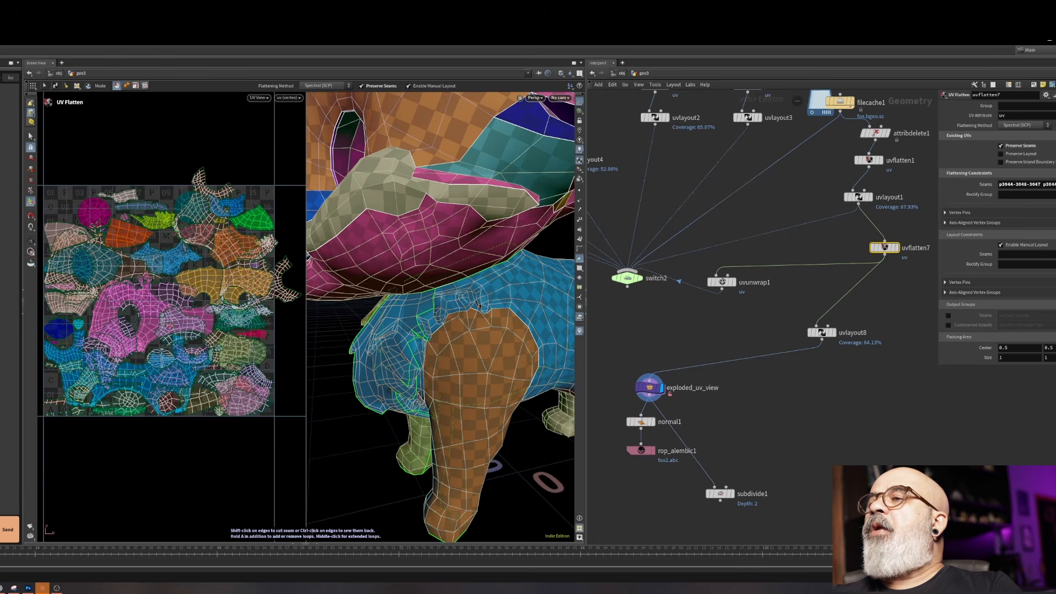
click(1055, 185)
drag(420, 298, 365, 265)
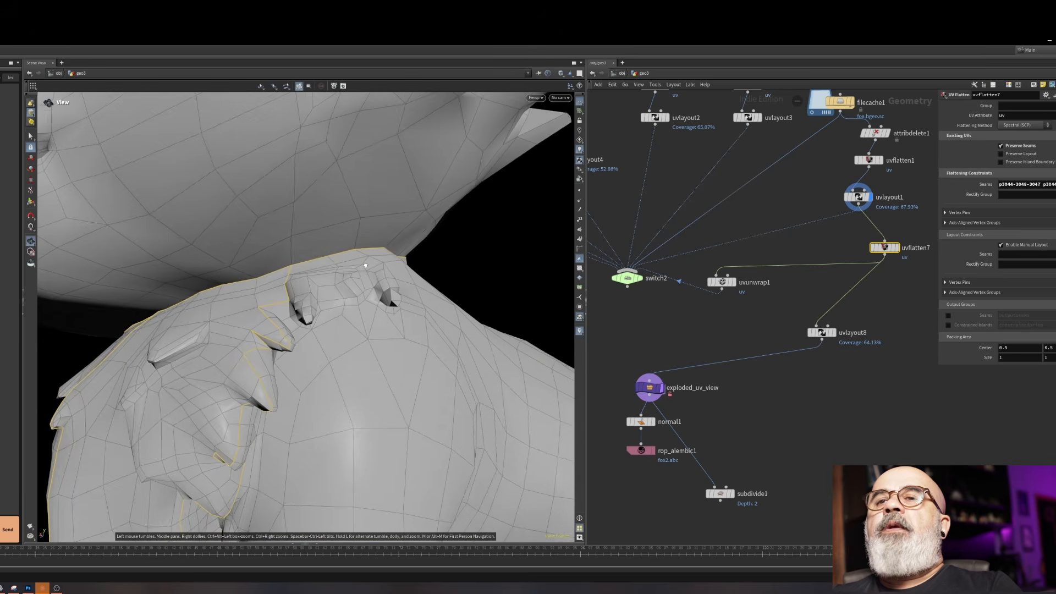
right_drag(302, 290, 447, 232)
drag(447, 232, 391, 239)
middle_drag(391, 240, 188, 333)
drag(188, 332, 266, 262)
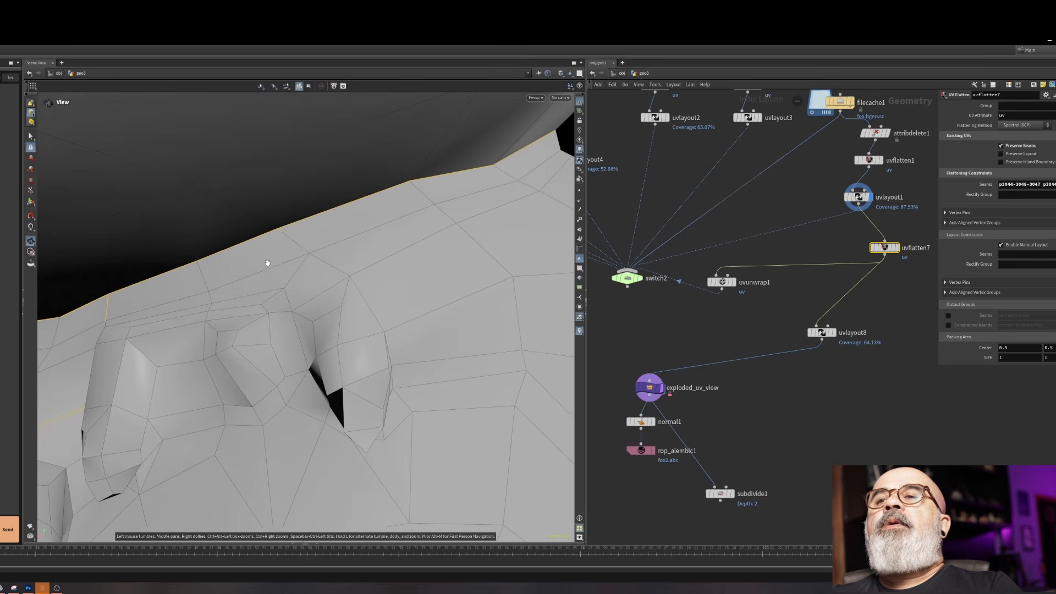
alt+drag(377, 421, 398, 376)
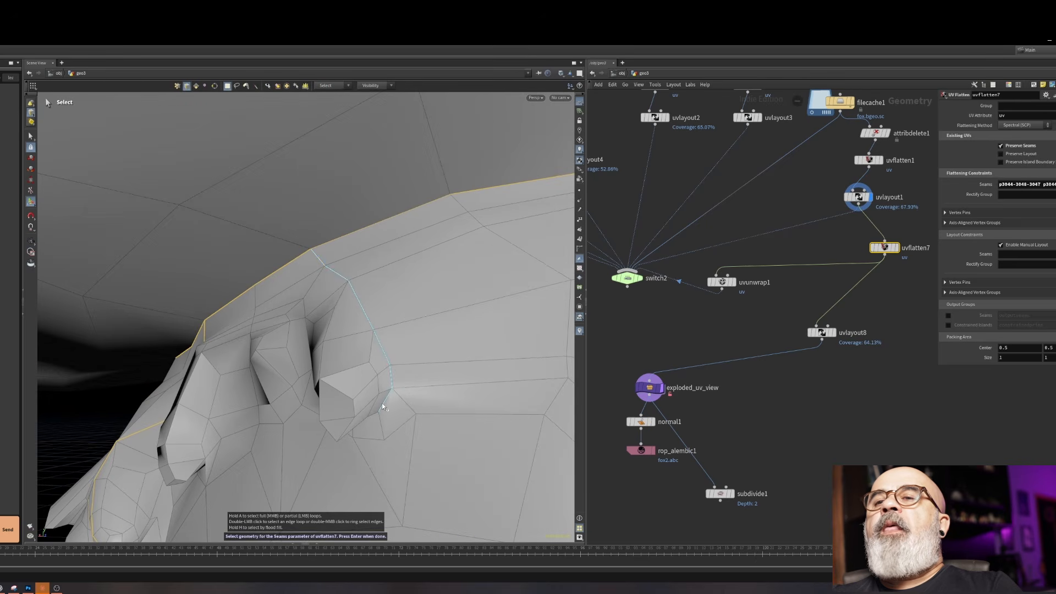
alt+drag(383, 407, 305, 376)
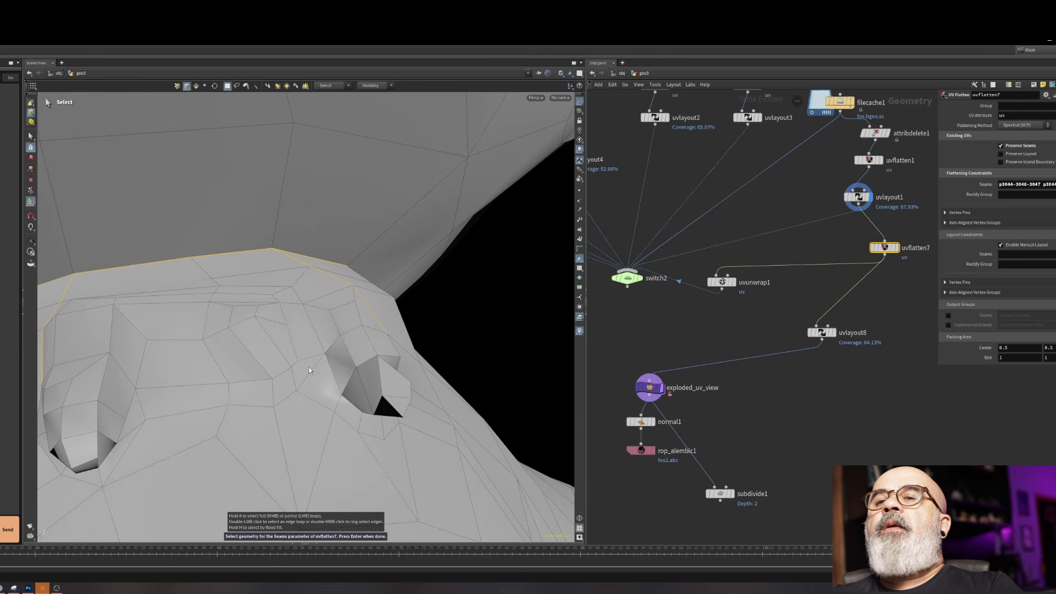
Continue the seam beneath and around the shoulder fur tufts to enclose them, and apply the seam selection
click(312, 373)
alt+drag(312, 373, 313, 409)
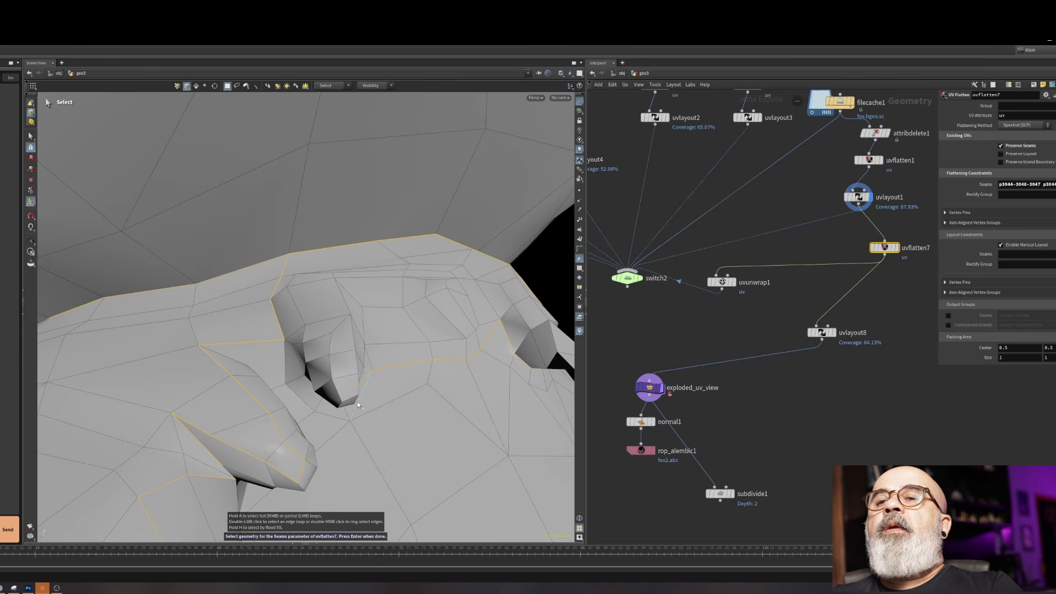
alt+drag(318, 398, 346, 441)
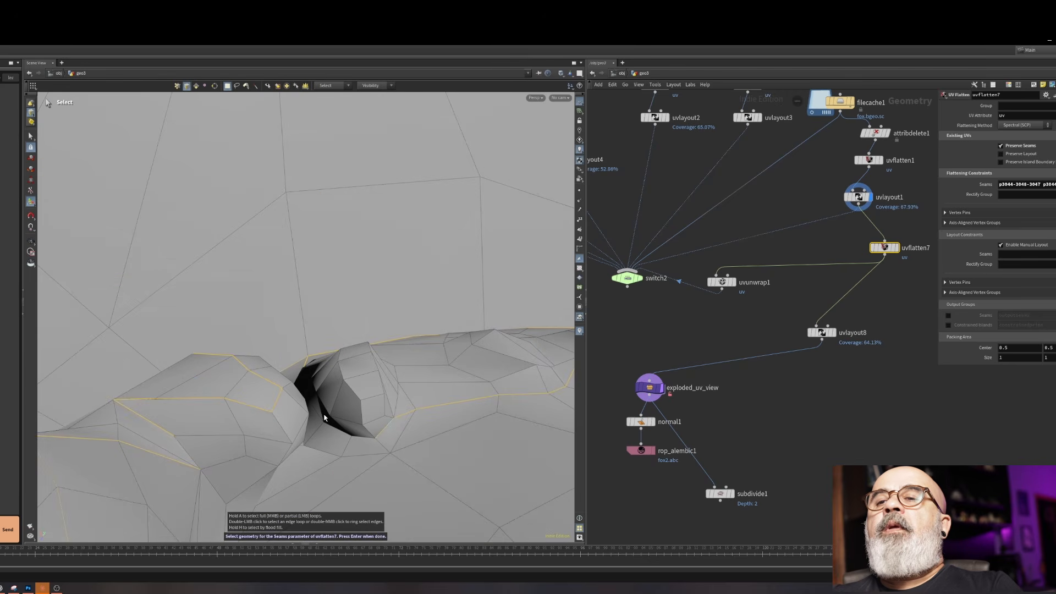
alt+drag(318, 348, 274, 438)
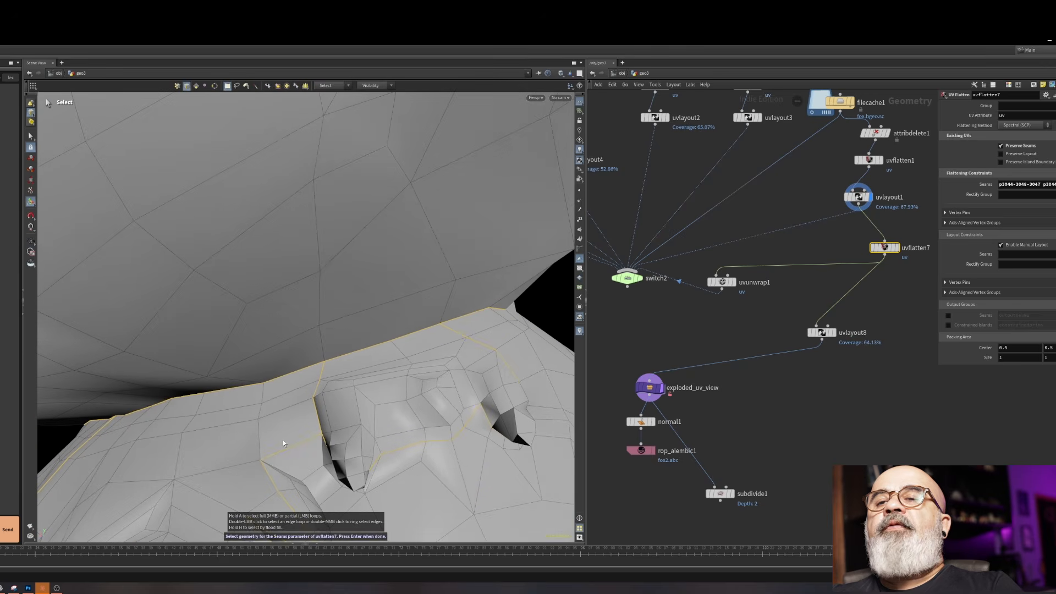
key(Return)
Inspect the flattened UVs and the separated tuft island above the shoulder, enlarging the 3D view to a single viewport
drag(445, 390, 74, 180)
right_drag(151, 189, 113, 337)
right_drag(409, 308, 358, 393)
key(space+b)
drag(405, 352, 206, 335)
right_drag(206, 335, 431, 336)
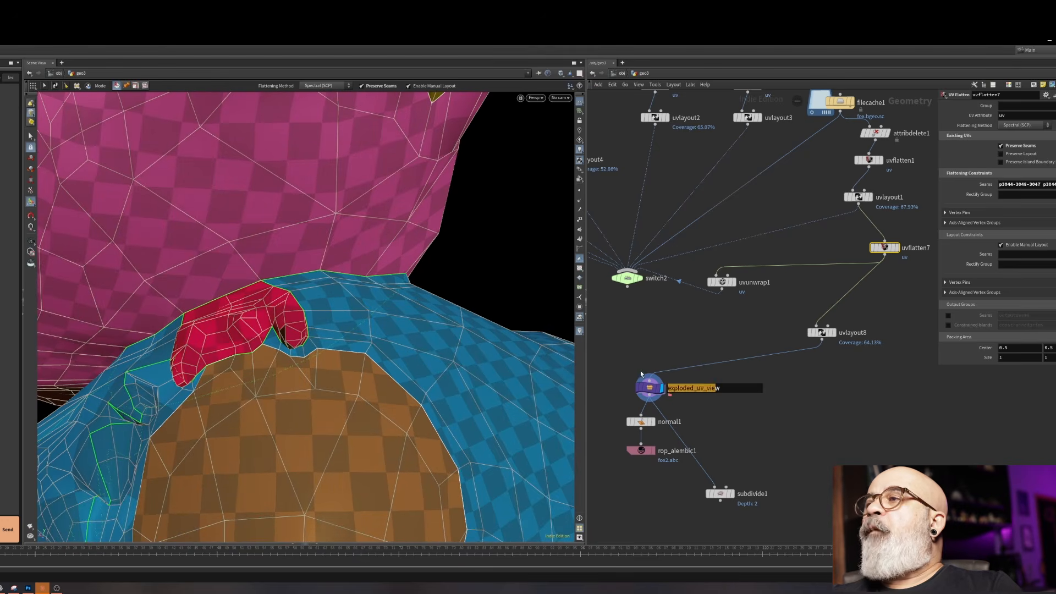
Select exploded_uv_view, set Unwrap to 1 and frame the complete UV layout
key(Return)
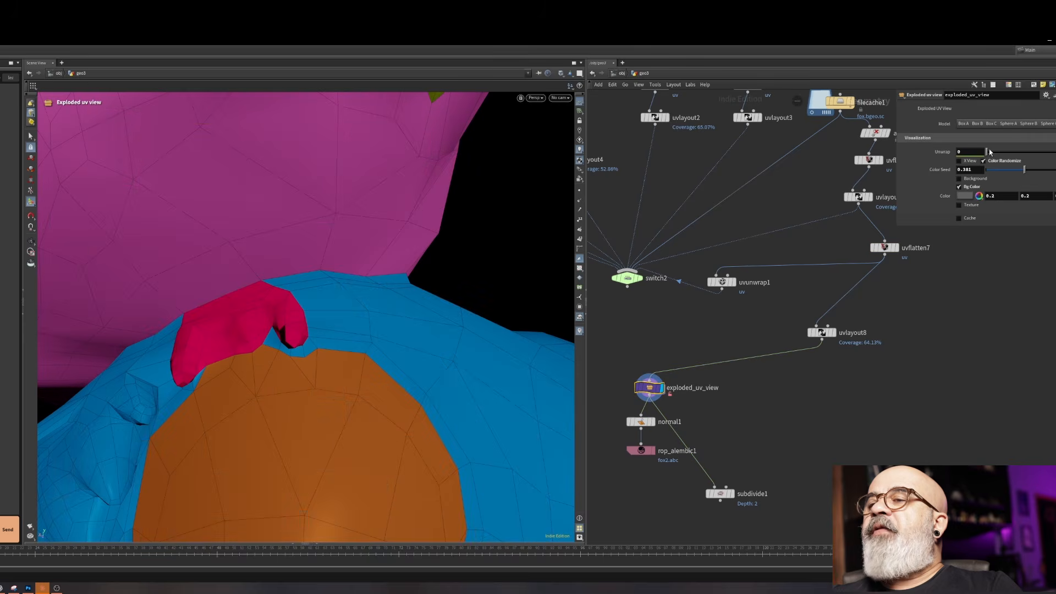
drag(988, 152, 1055, 152)
key(space+h)
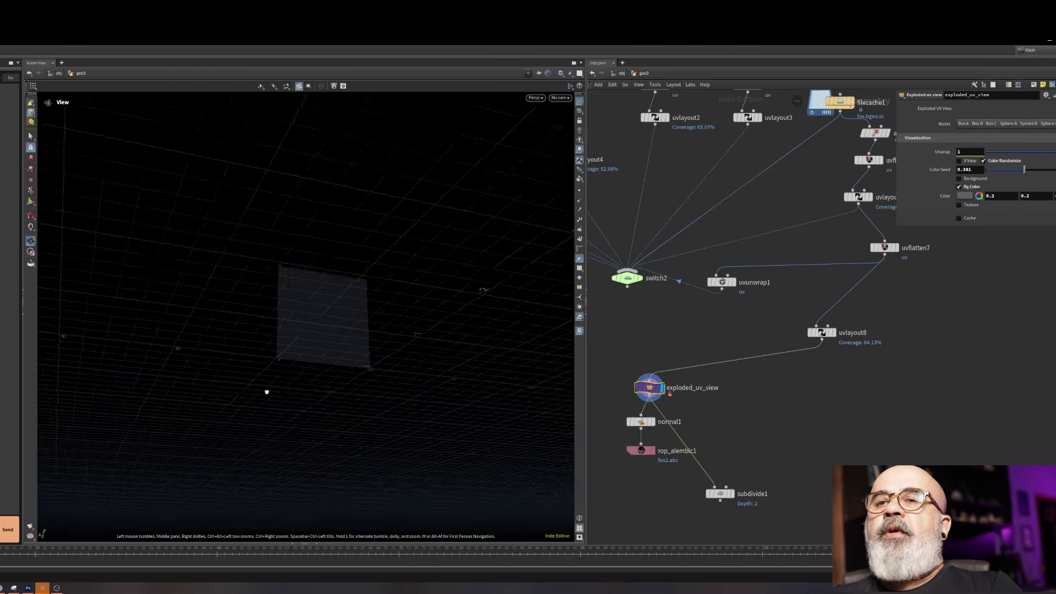
scroll(328, 314, up, 5)
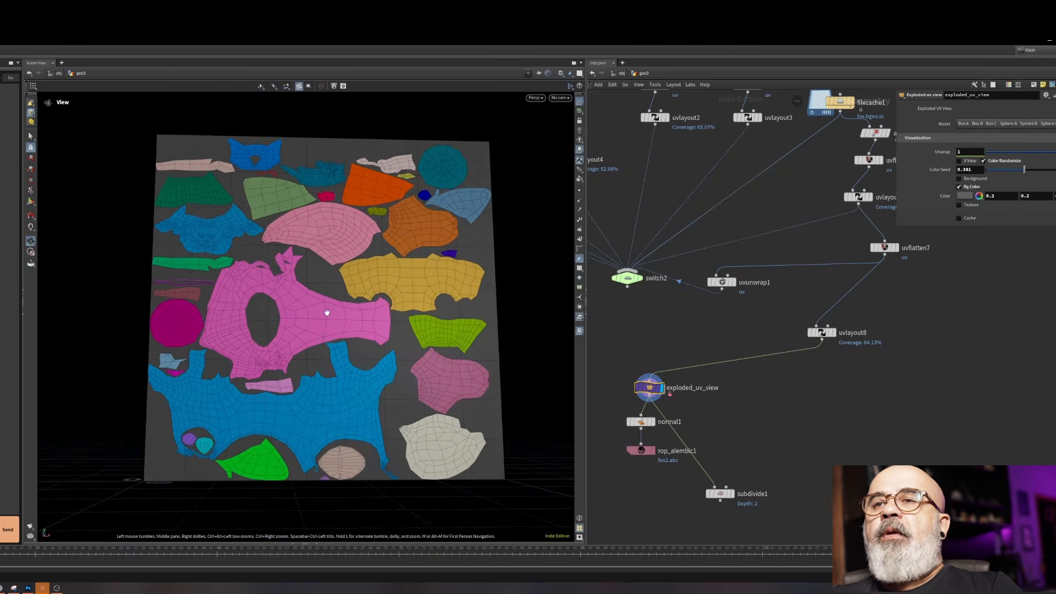
middle_drag(328, 314, 335, 343)
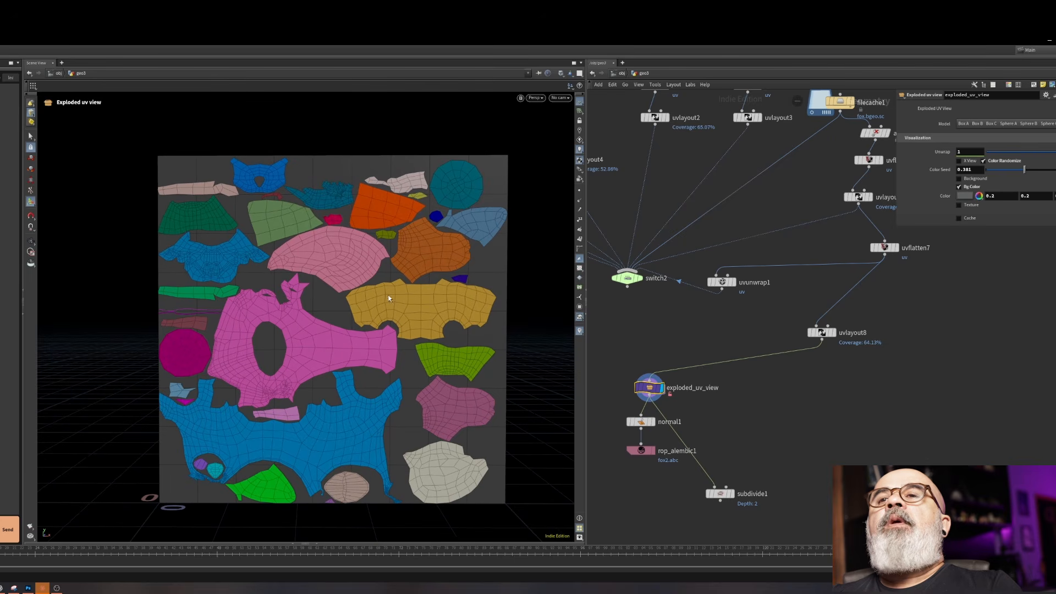
Set Unwrap to 0 to review the folded fox, and return Unwrap to 1
drag(1055, 152, 976, 175)
drag(426, 340, 369, 337)
key(Return)
drag(1000, 152, 1055, 152)
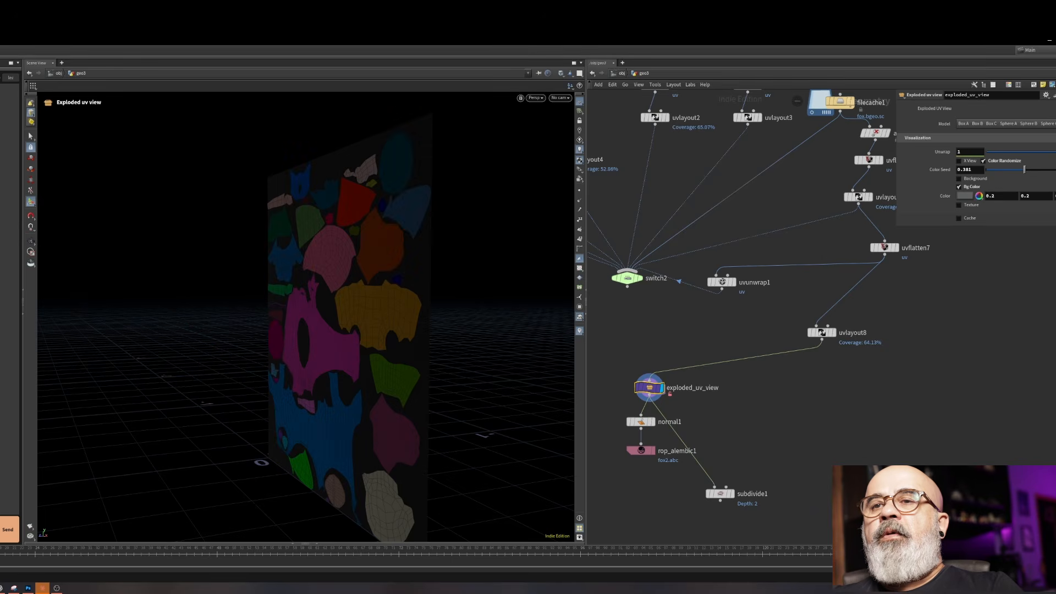
Lower Unwrap to 0.311 to inspect the partly folded islands around the chest, and set it to 0 to examine the chest fur
key(Escape)
drag(447, 373, 406, 463)
right_drag(406, 463, 673, 316)
key(Return)
alt+right_drag(293, 373, 196, 502)
drag(1055, 152, 1018, 164)
mouse_move(209, 342)
alt+mouse_down()
mouse_move(82, 344)
mouse_move(199, 333)
alt+mouse_up()
alt+drag(235, 259, 309, 306)
alt+right_drag(309, 306, 379, 315)
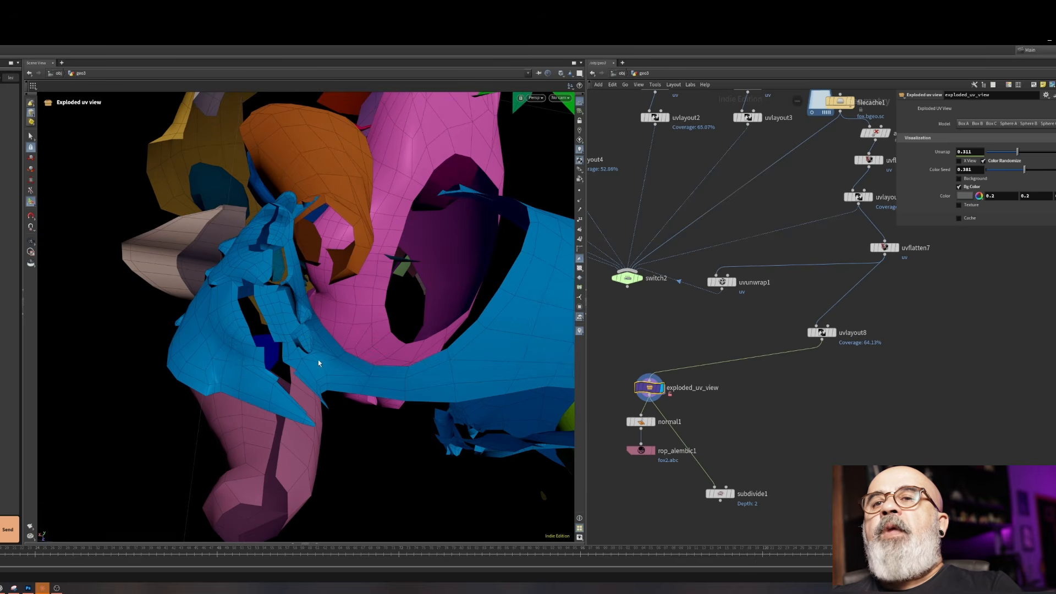
drag(1017, 152, 937, 166)
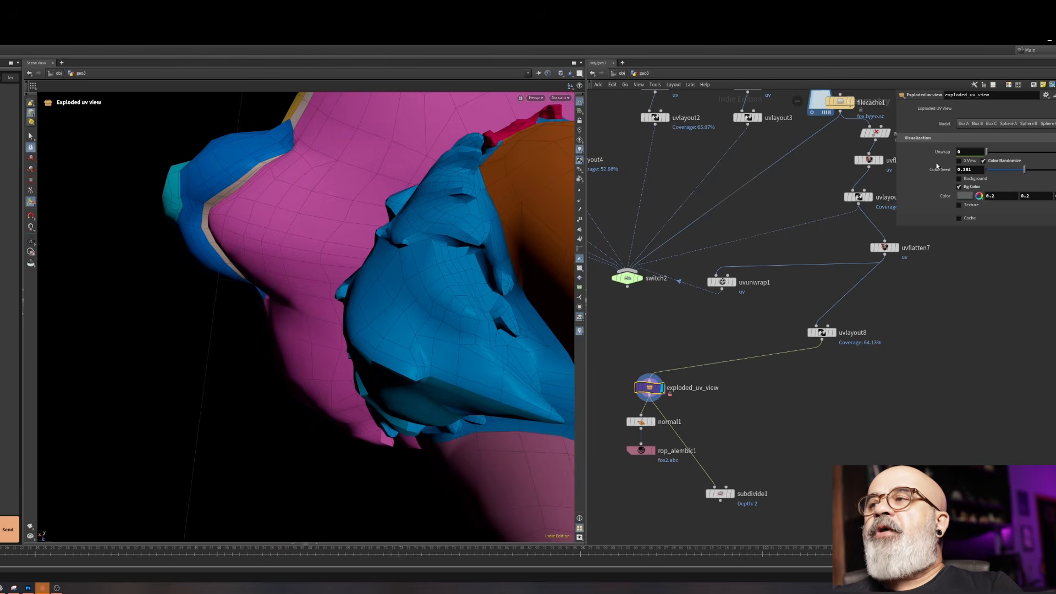
middle_drag(438, 303, 215, 295)
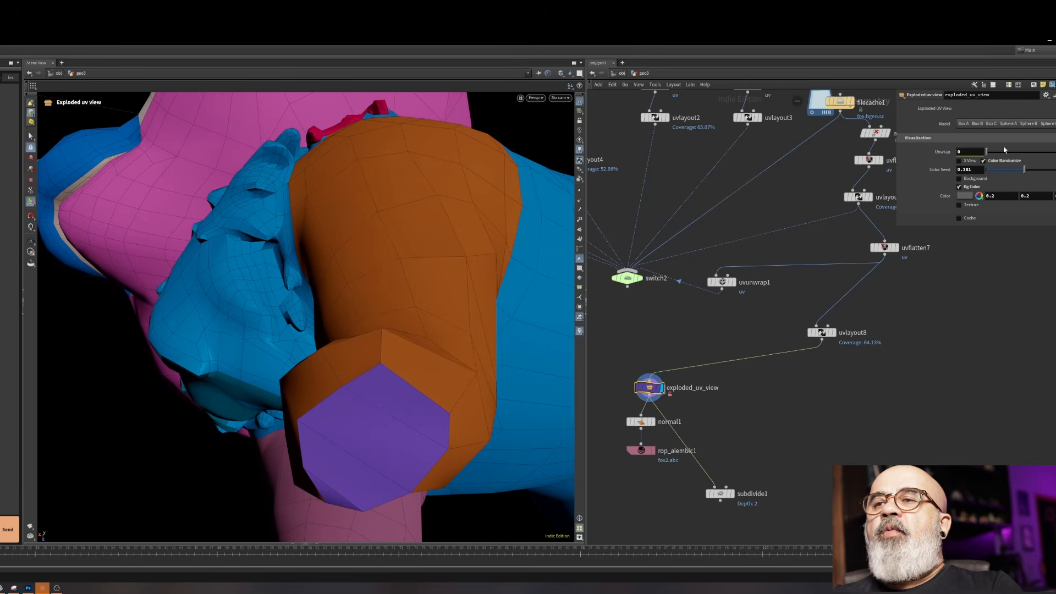
Add seams in uvflatten7 around the chest fur and along its centre line, using uvlayout1's mesh, and apply the selection
click(884, 248)
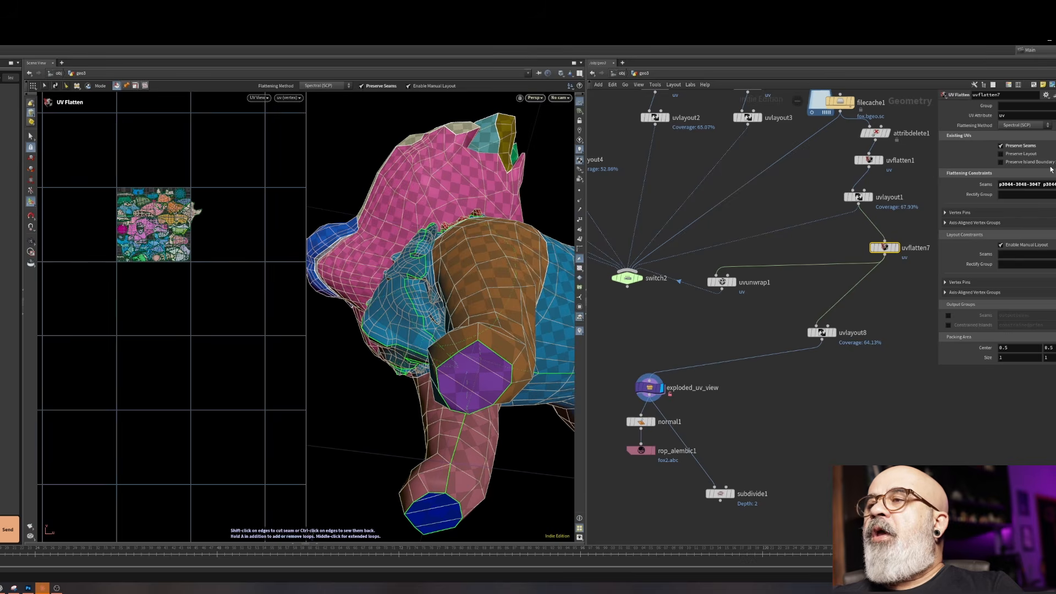
click(870, 197)
alt+drag(248, 323, 488, 242)
drag(160, 333, 413, 259)
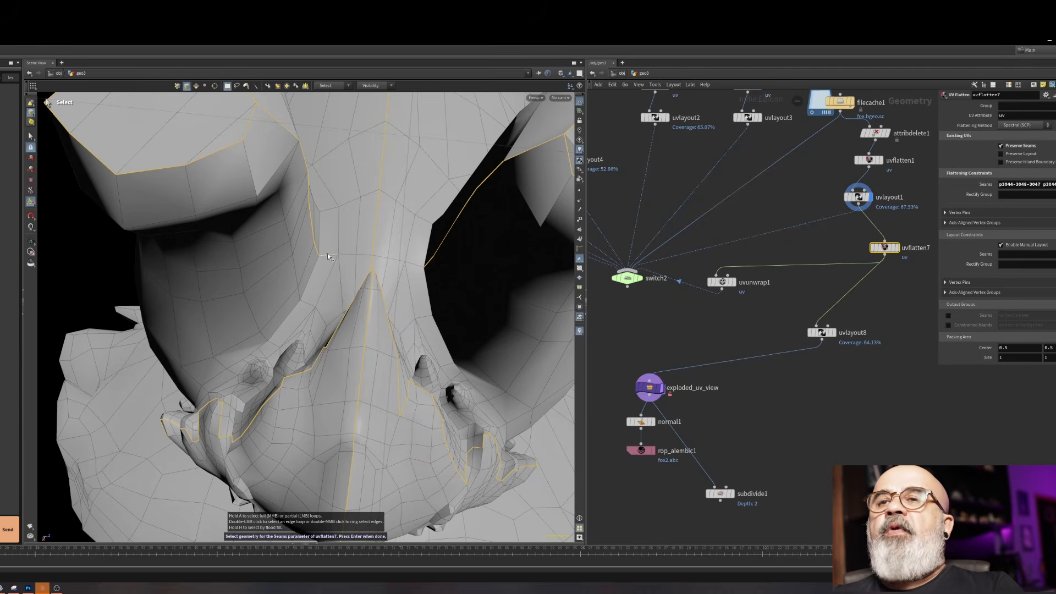
drag(414, 268, 370, 281)
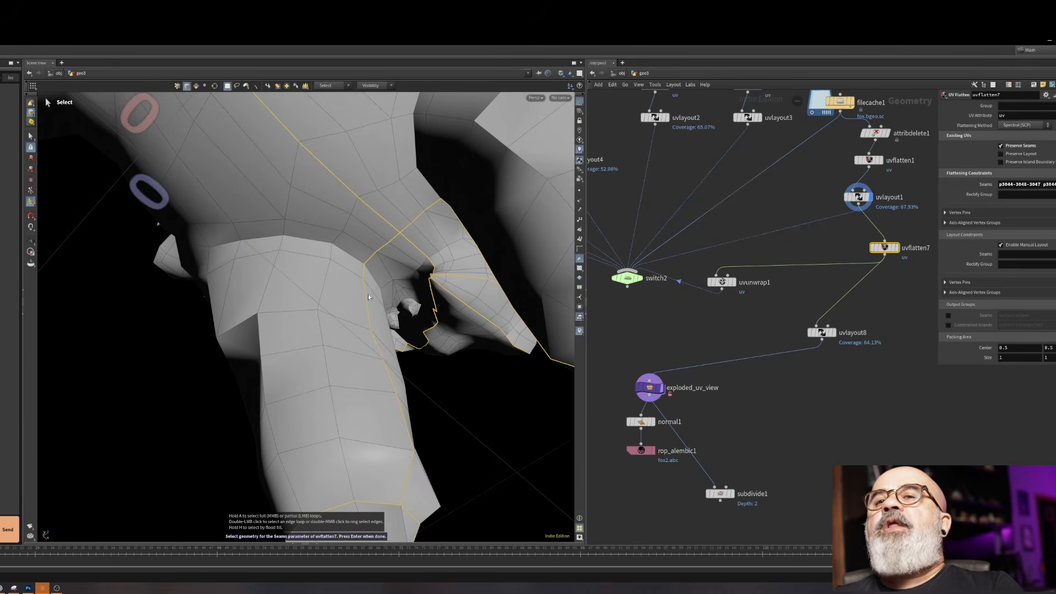
drag(410, 456, 344, 285)
mouse_move(360, 420)
mouse_down()
mouse_move(420, 308)
mouse_move(424, 330)
mouse_move(411, 279)
mouse_move(447, 347)
mouse_move(440, 360)
mouse_move(511, 391)
mouse_move(362, 405)
mouse_up()
key(Return)
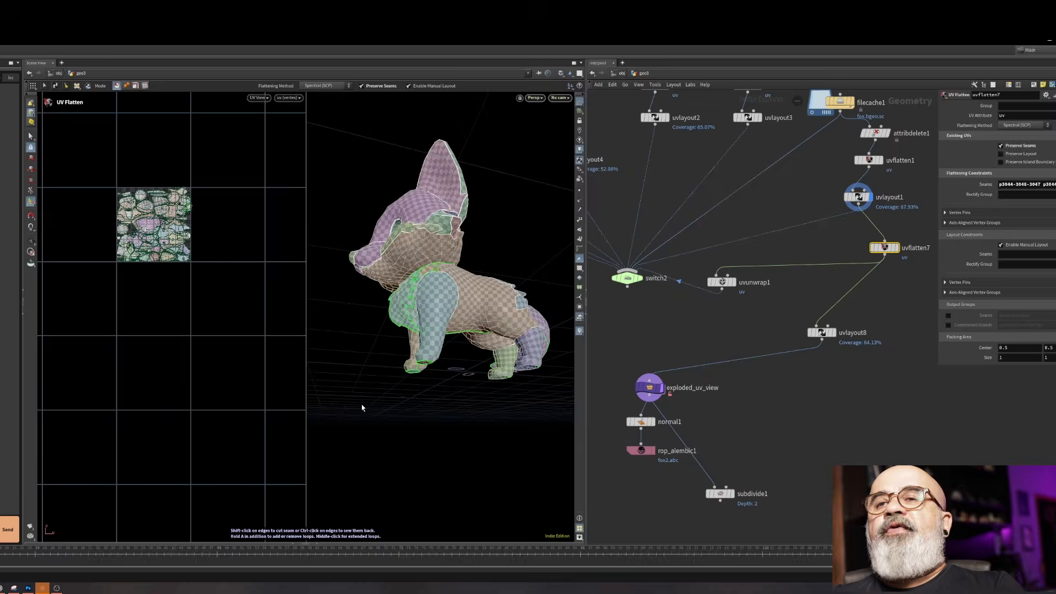
Inspect the fox's chest islands, select exploded_uv_view and set Unwrap to 1 to view the complete UV layout
mouse_move(548, 382)
alt+mouse_down()
mouse_move(525, 375)
mouse_move(558, 394)
alt+mouse_up()
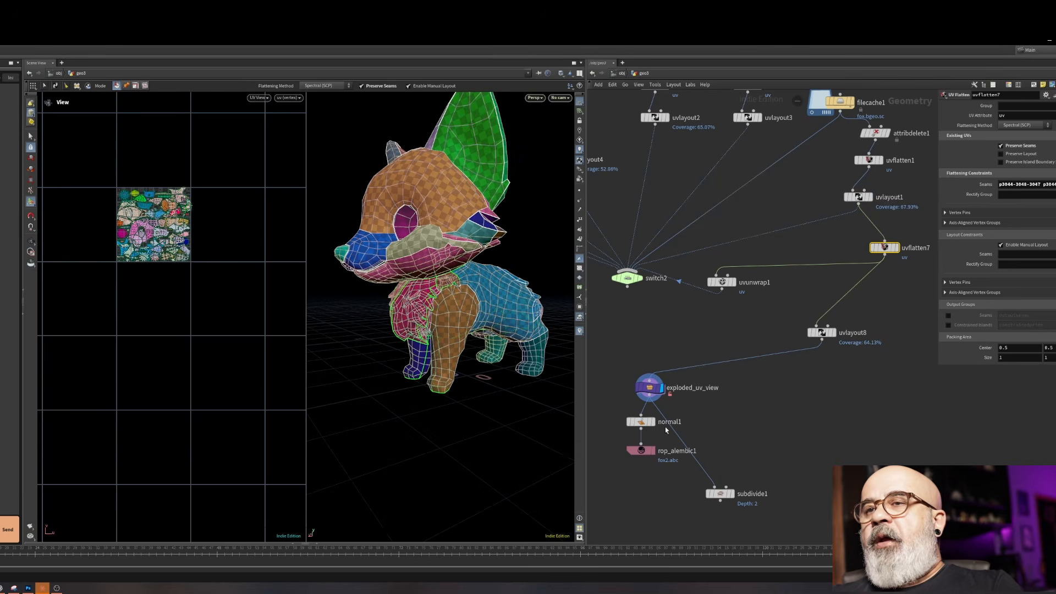
scroll(674, 427, up, 3)
alt+drag(500, 315, 589, 303)
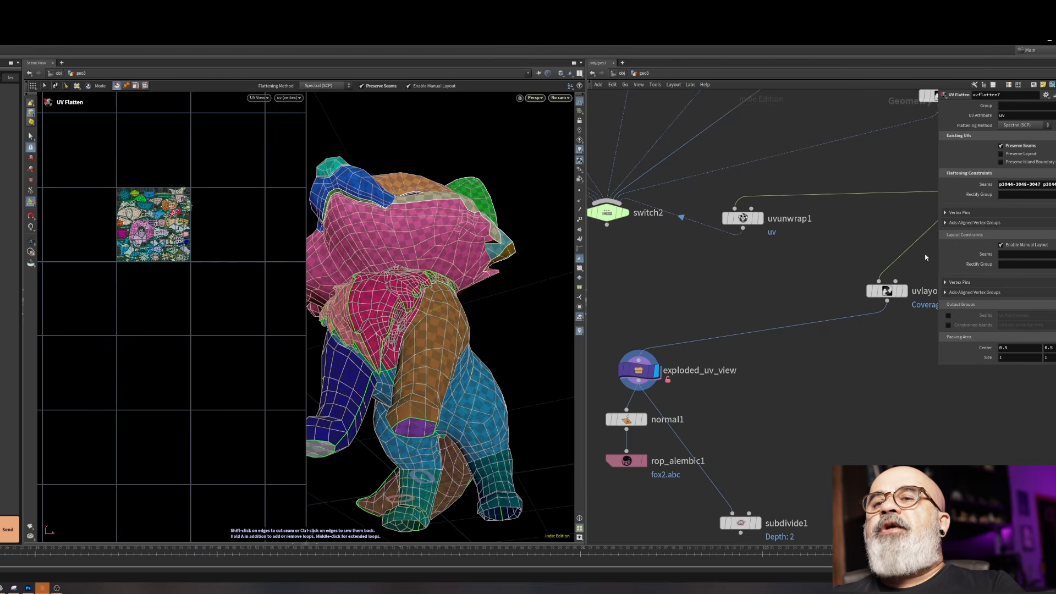
click(648, 360)
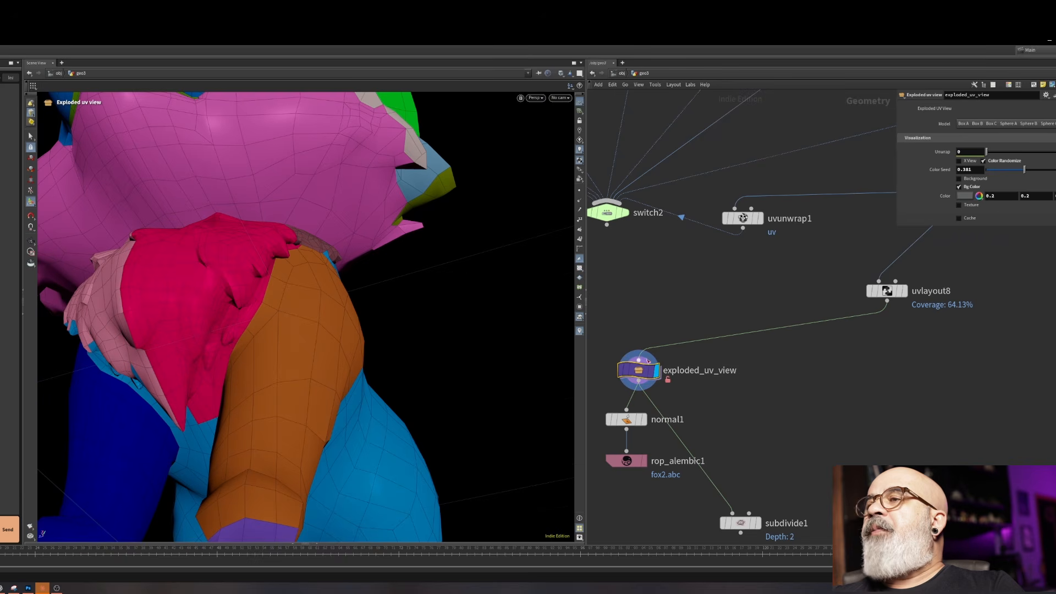
drag(987, 152, 1048, 153)
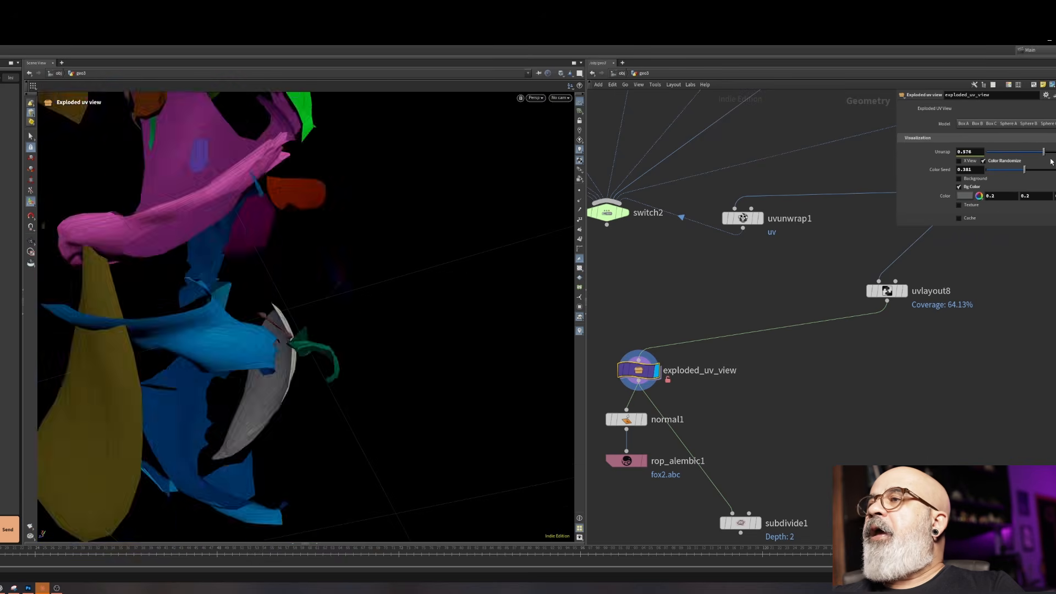
key(Escape)
drag(375, 299, 462, 382)
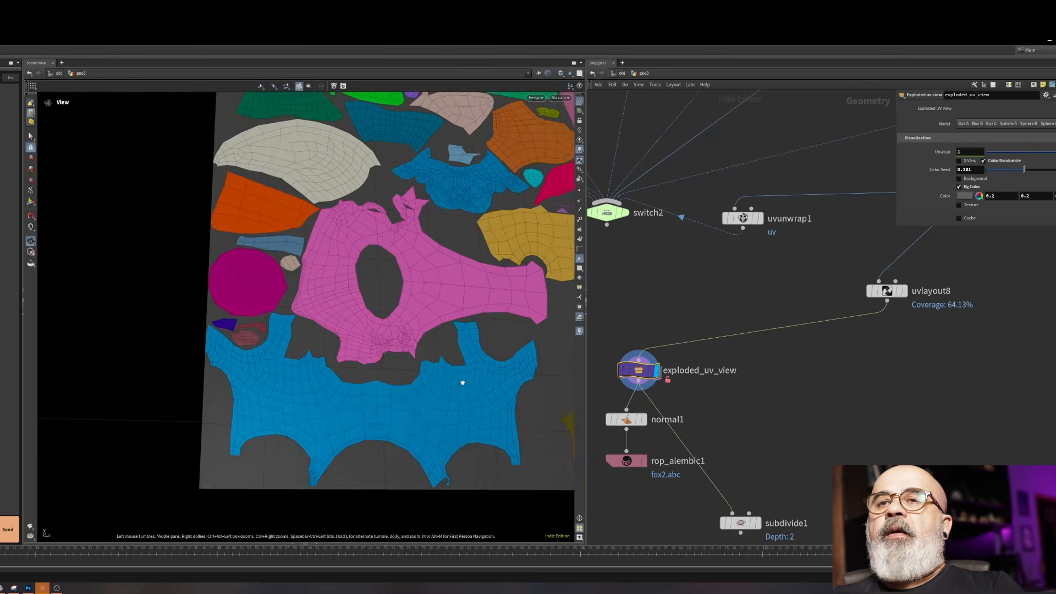
alt+middle_drag(462, 381, 208, 415)
alt+right_drag(207, 415, 305, 394)
alt+drag(304, 394, 324, 389)
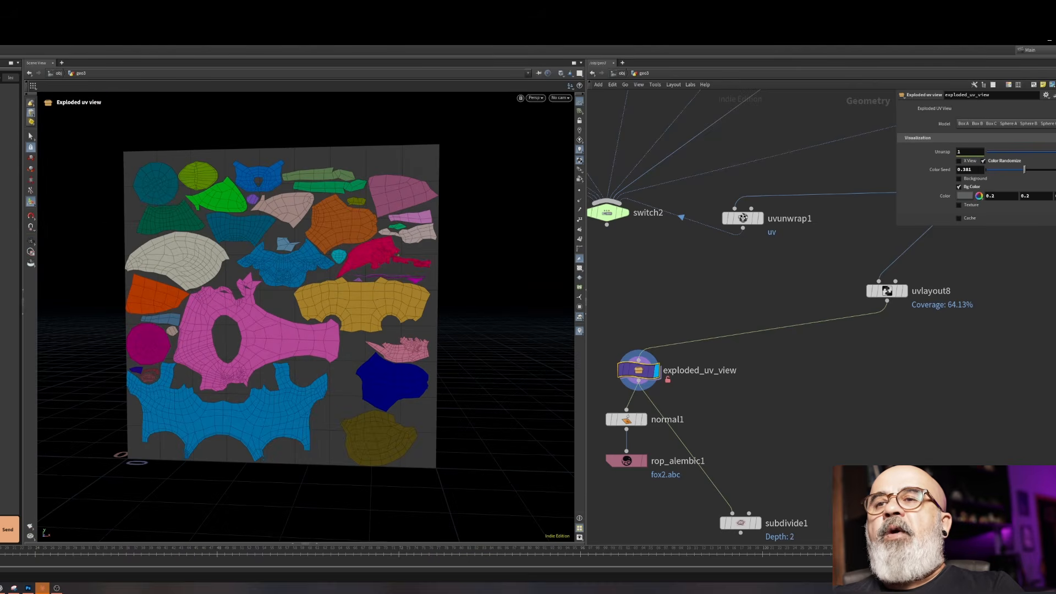
Set Unwrap to 0 to review the folded fox from the front, and return it to 1 to check the flattened layout
drag(1048, 152, 835, 172)
alt+drag(419, 297, 170, 309)
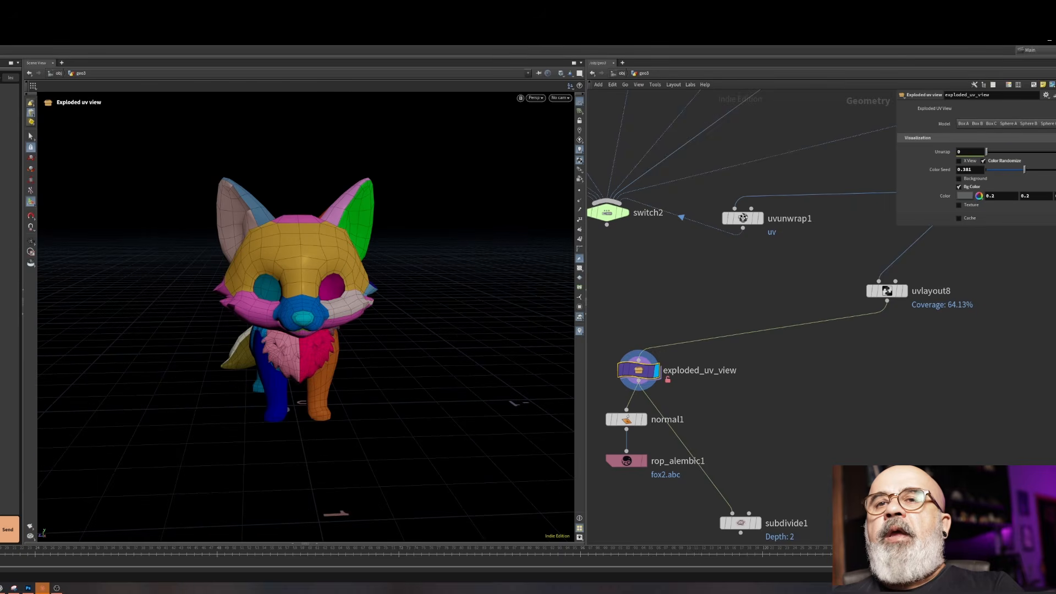
drag(988, 154, 1048, 153)
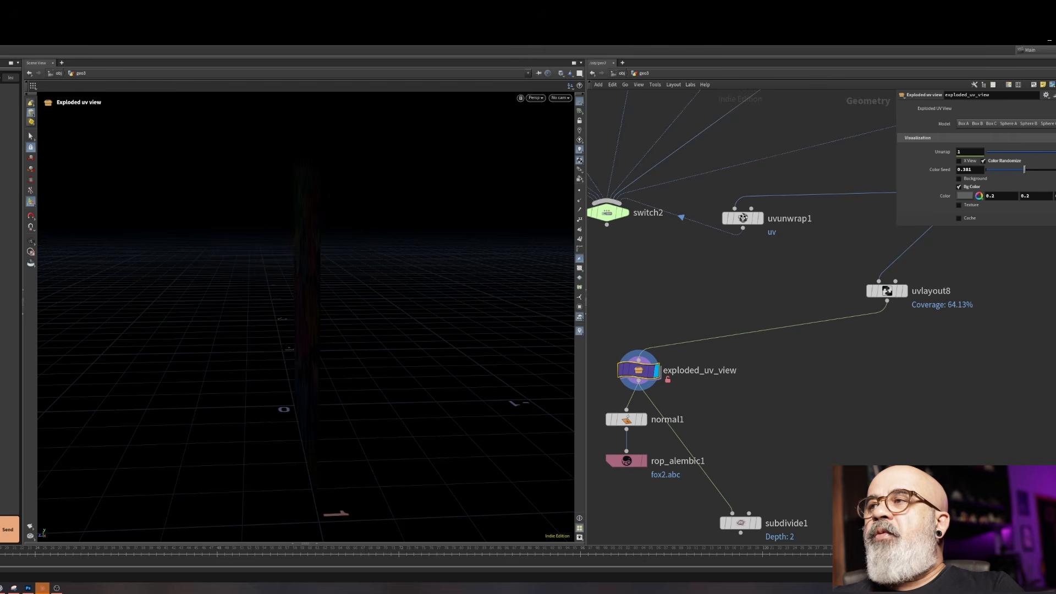
alt+drag(352, 294, 107, 320)
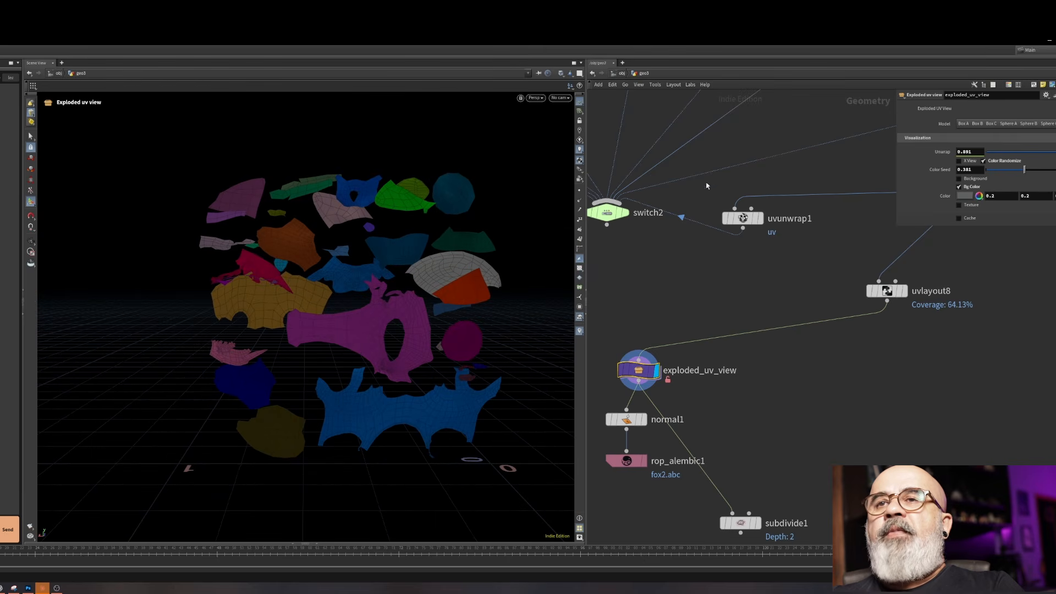
mouse_move(1049, 151)
mouse_down()
mouse_move(990, 155)
mouse_move(1053, 155)
mouse_up()
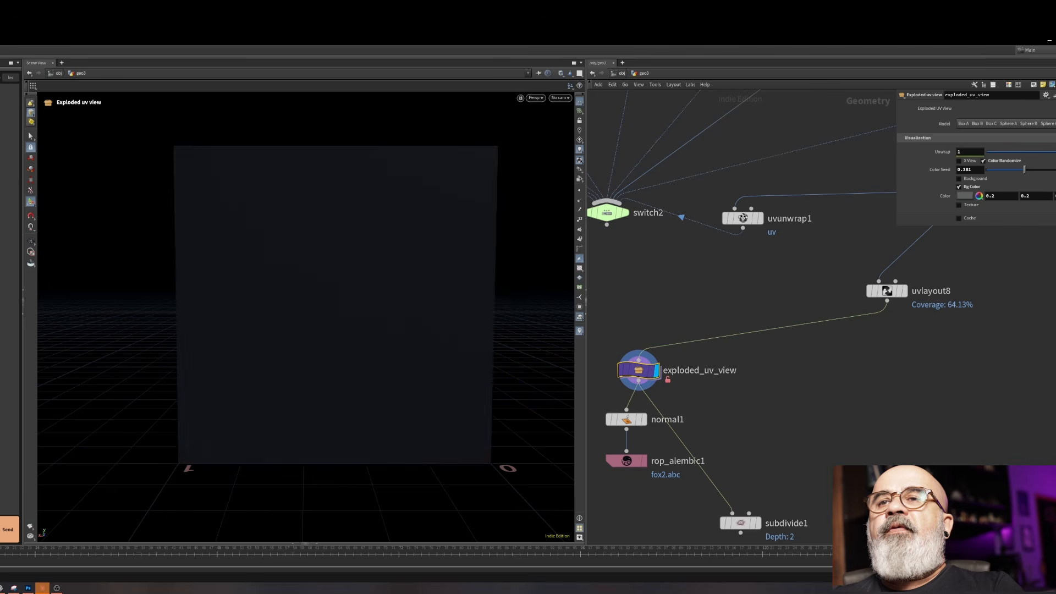
Examine the chest fur islands close up in the flattened layout and bring the whole layout back into view
alt+drag(330, 299, 363, 338)
scroll(368, 283, up, 3)
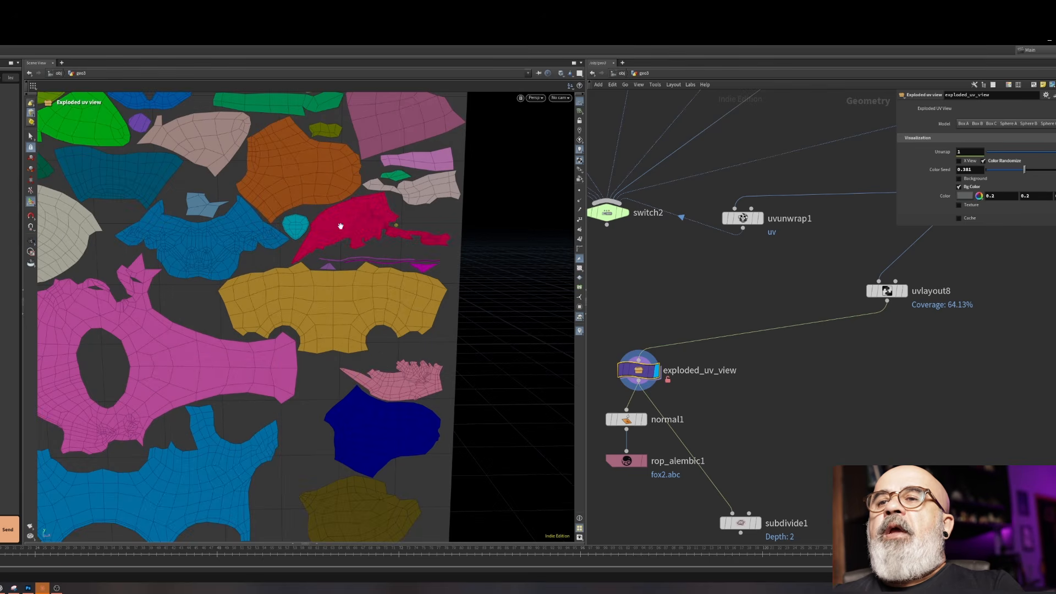
scroll(396, 282, up, 5)
scroll(396, 282, down, 5)
scroll(396, 282, down, 5)
drag(396, 283, 359, 136)
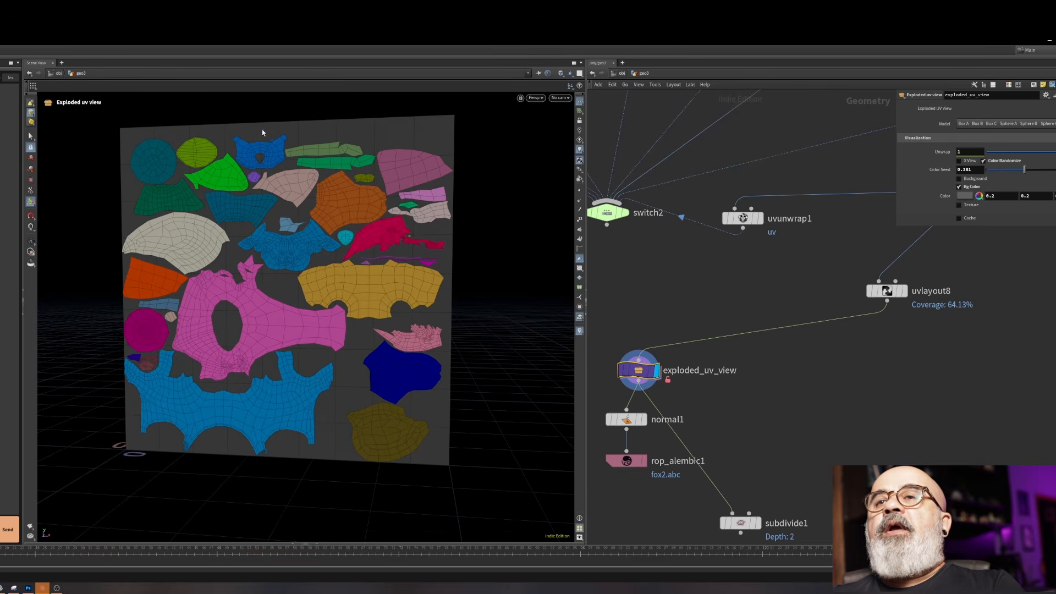
Reset Unwrap to 0 and enable Texture in exploded_uv_view to show the texture on the folded fox
middle_drag(695, 322, 730, 238)
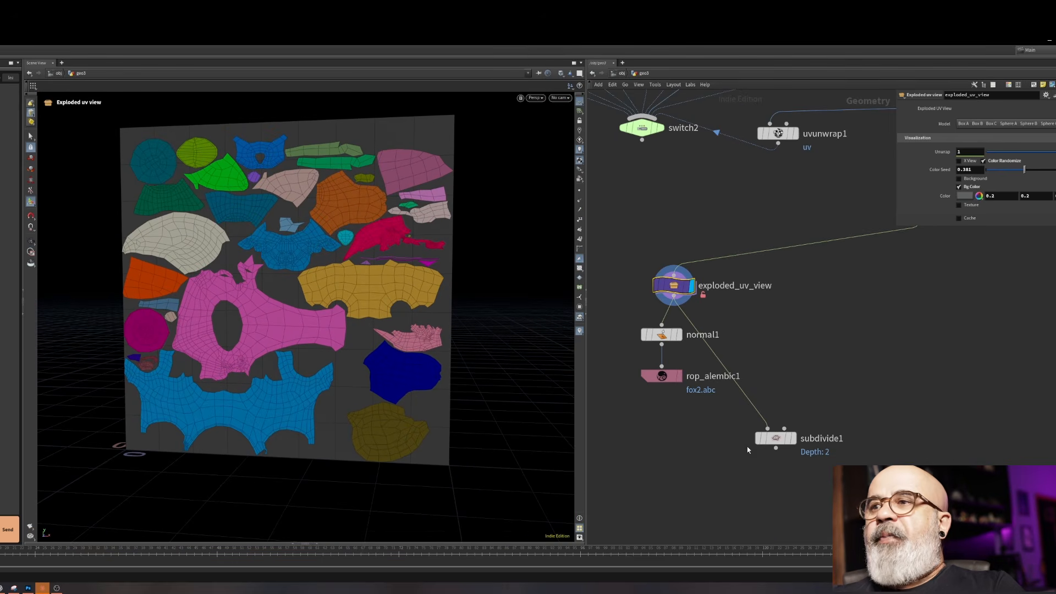
ctrl+middle_click(942, 151)
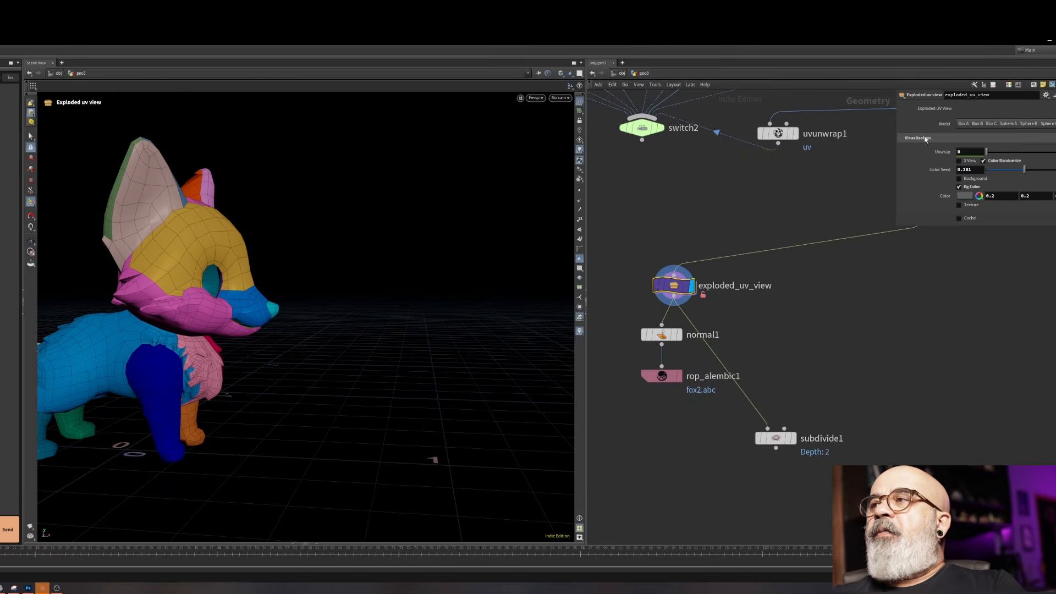
click(971, 205)
drag(401, 276, 347, 344)
scroll(430, 290, up, 3)
key(h)
Display subdivide1 in wireframe and examine the subdivided fox mesh from several sides
click(775, 437)
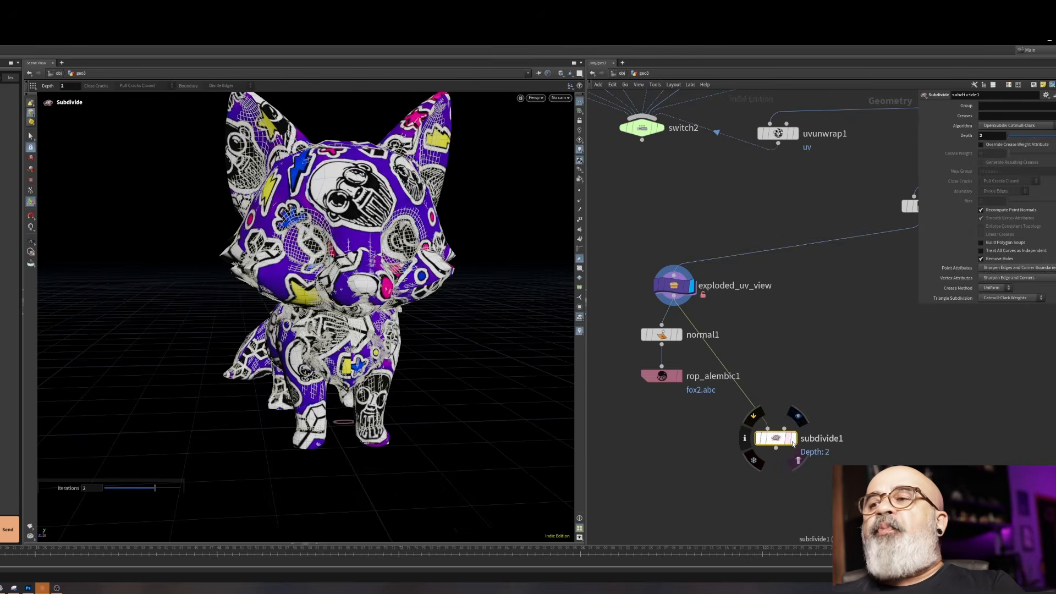
click(794, 438)
key(w)
scroll(354, 309, up, 6)
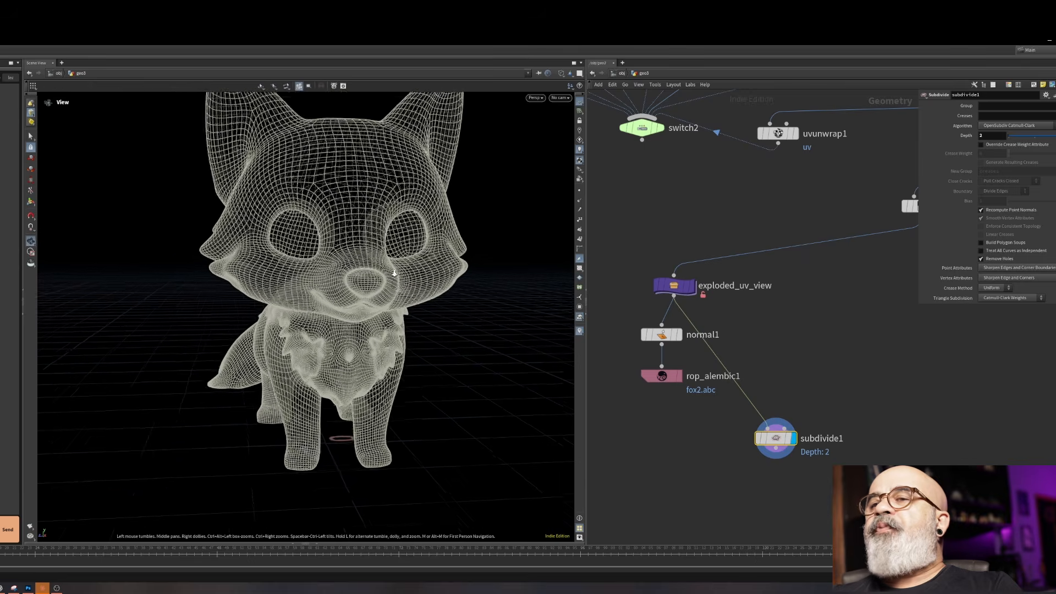
drag(350, 385, 297, 332)
key(h)
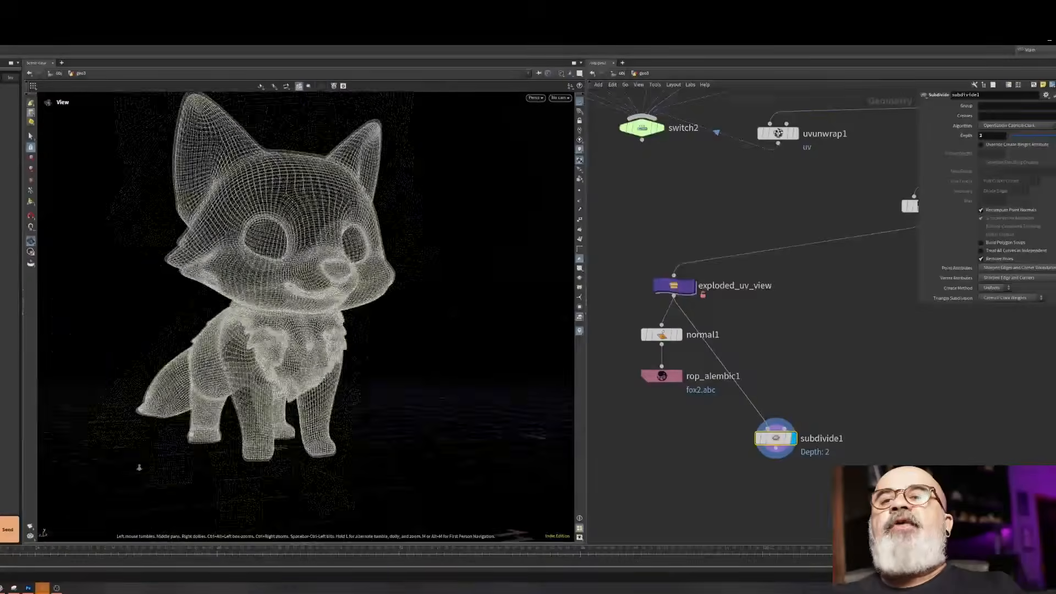
drag(249, 383, 156, 299)
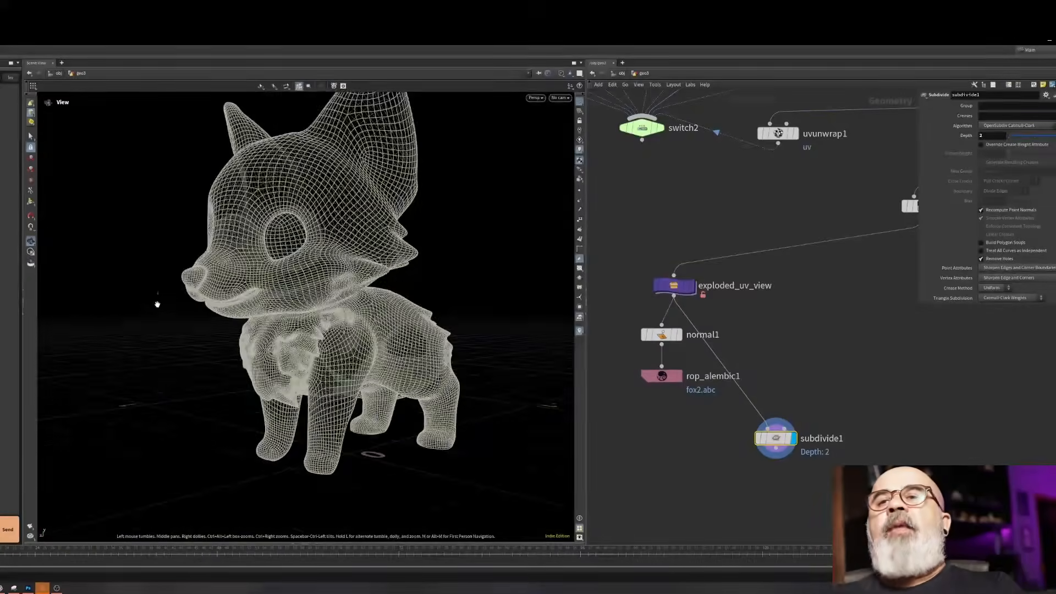
scroll(299, 214, up, 5)
scroll(300, 213, down, 5)
mouse_move(311, 236)
mouse_down()
mouse_move(385, 229)
mouse_move(248, 246)
mouse_move(189, 299)
mouse_move(287, 308)
mouse_move(181, 302)
mouse_move(275, 359)
mouse_move(180, 389)
mouse_move(348, 429)
mouse_move(348, 344)
mouse_up()
Return the fox to textured shaded display and set subdivide1's Depth to 0
key(Return)
key(w)
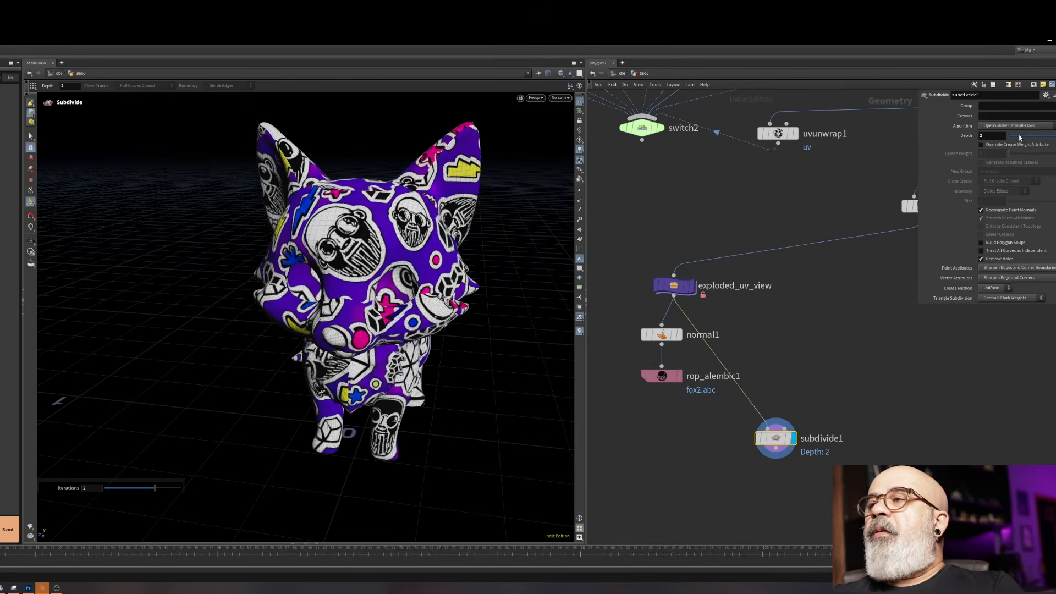
drag(1019, 137, 1009, 136)
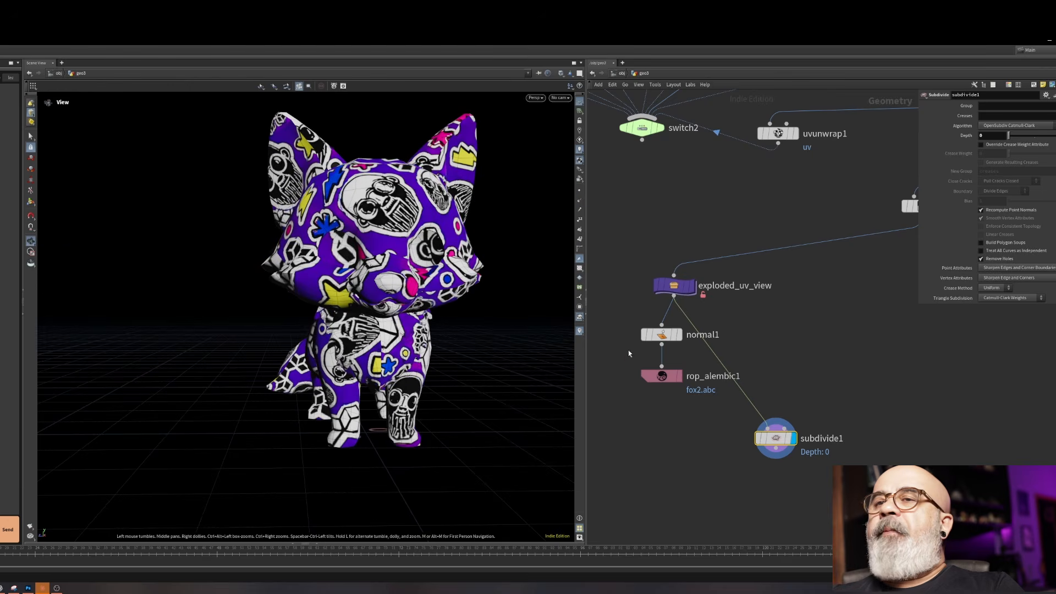
Select rop_alembic1 and set its Alembic File to $HIP/fox3.abc
scroll(691, 393, up, 2)
click(632, 369)
click(973, 147)
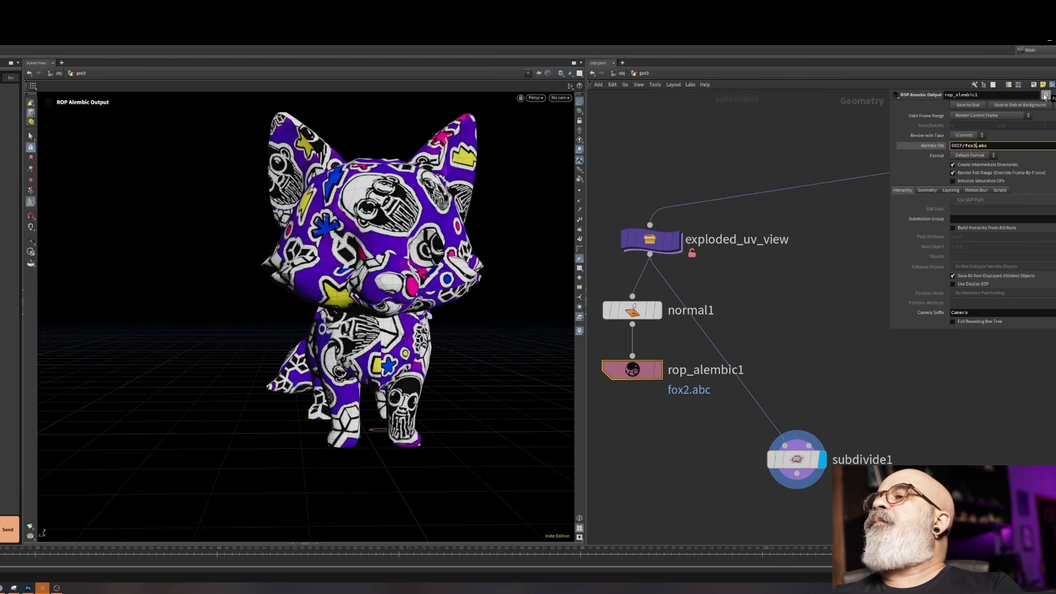
text(3)
key(Return)
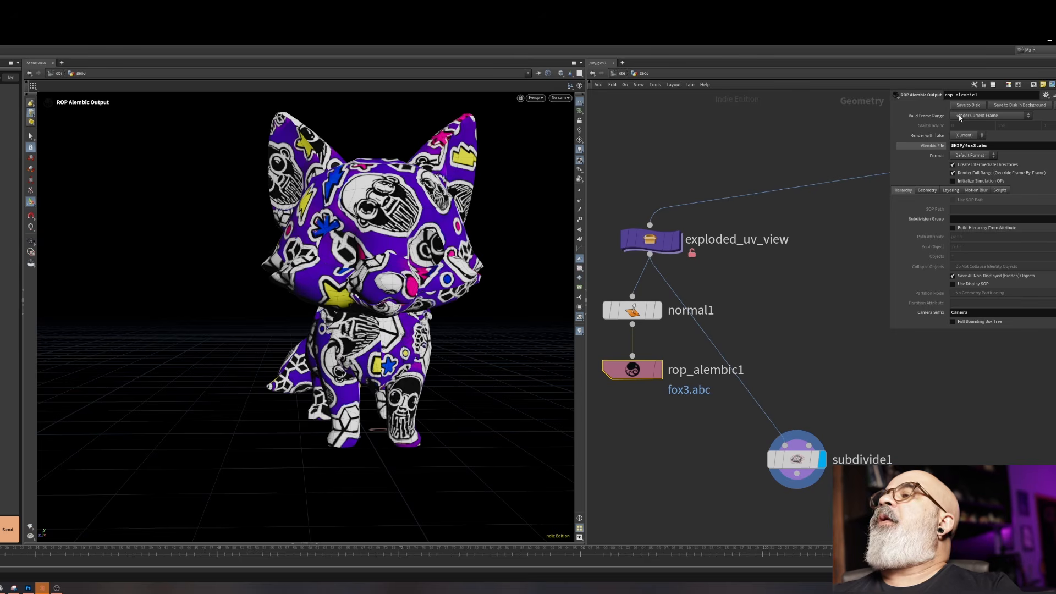
Rewire the input of exploded_uv_view from uvlayout8 to uvlayout1
scroll(790, 294, down, 7)
middle_drag(821, 223, 757, 297)
scroll(823, 252, up, 3)
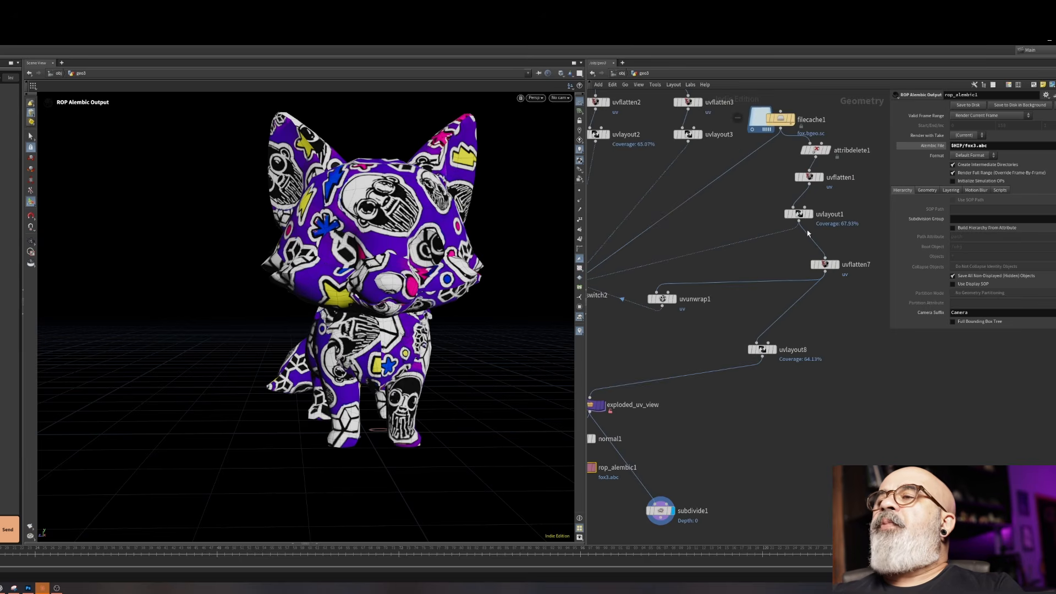
middle_drag(838, 265, 863, 270)
scroll(841, 247, down, 3)
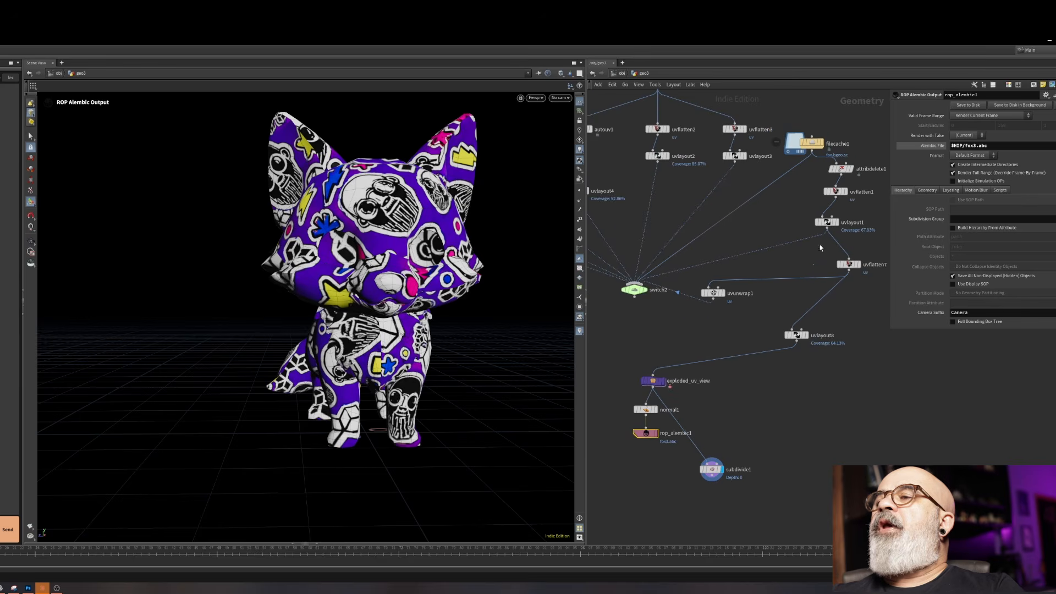
scroll(835, 235, up, 3)
drag(826, 226, 614, 406)
Inspect the texture on the fox's chest, head and tail with the uvlayout1 UVs
scroll(405, 370, up, 6)
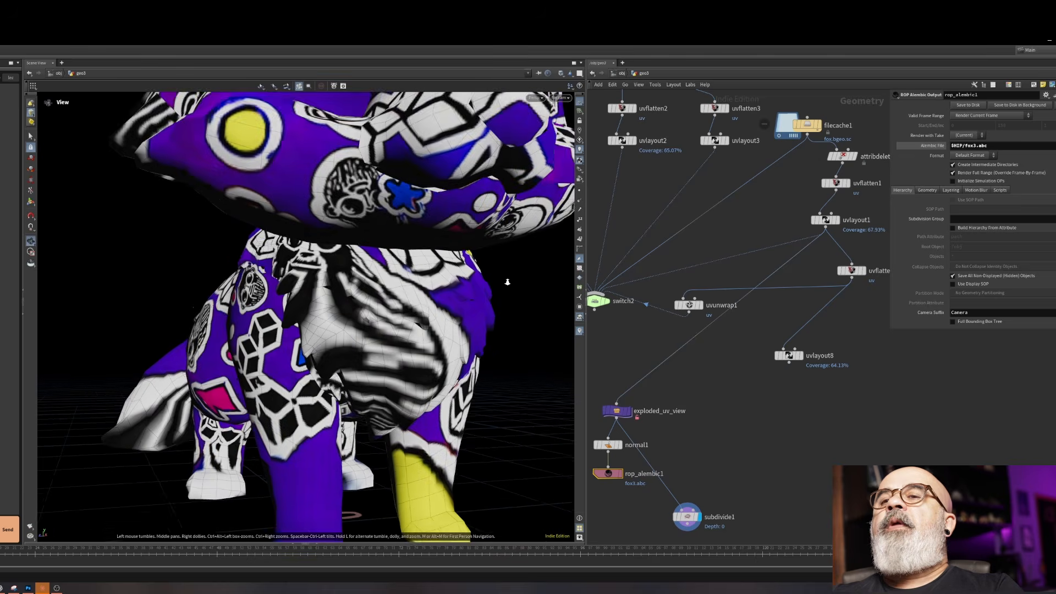
alt+drag(413, 317, 385, 368)
alt+scroll(330, 379, down, 6)
alt+drag(187, 387, 243, 396)
scroll(243, 396, up, 8)
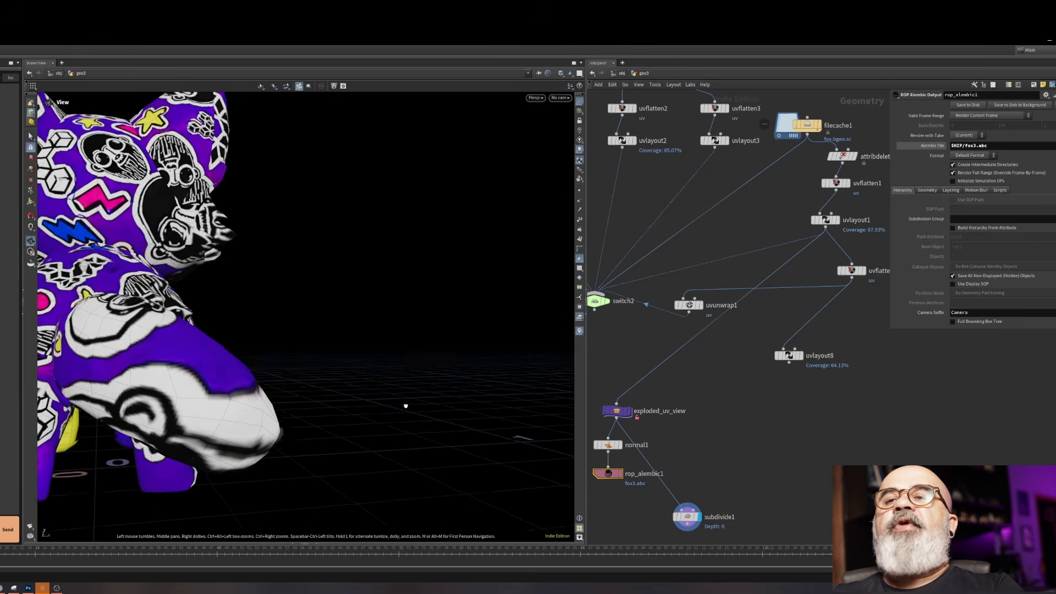
Change rop_alembic1's Alembic File name to fox3_dirt.abc
click(976, 145)
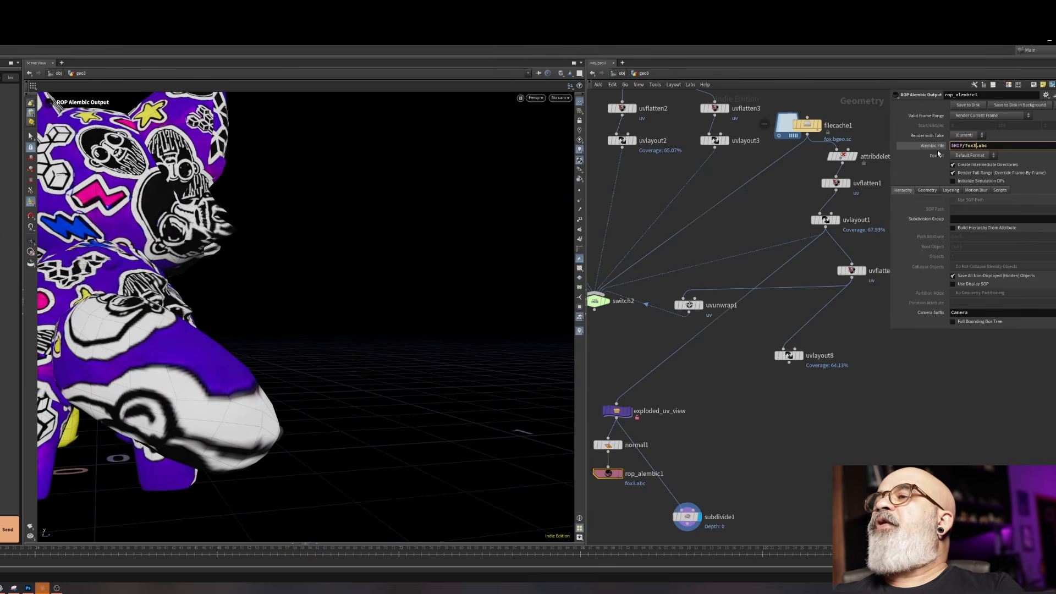
key(Return)
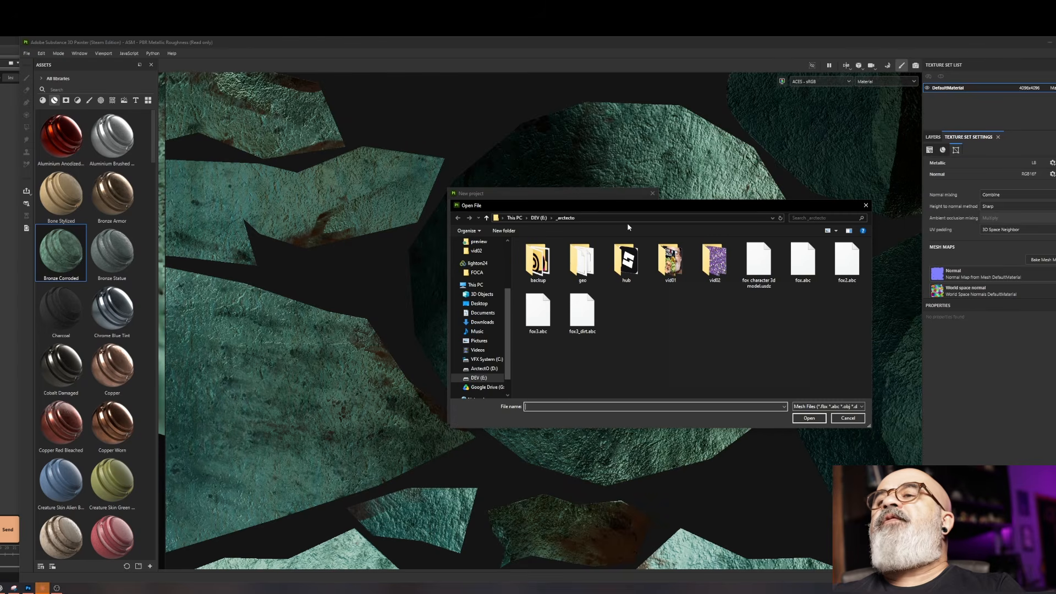
Create a new project from fox3.abc at 2048 document resolution, discarding the current project's changes, and show only the 3D view
click(536, 324)
click(809, 418)
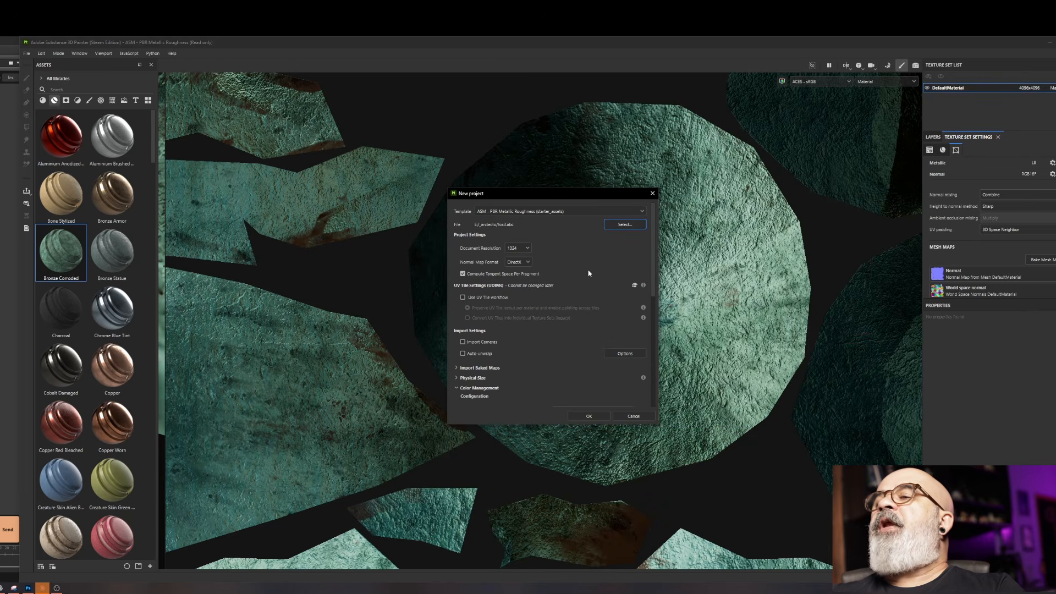
click(518, 248)
click(520, 289)
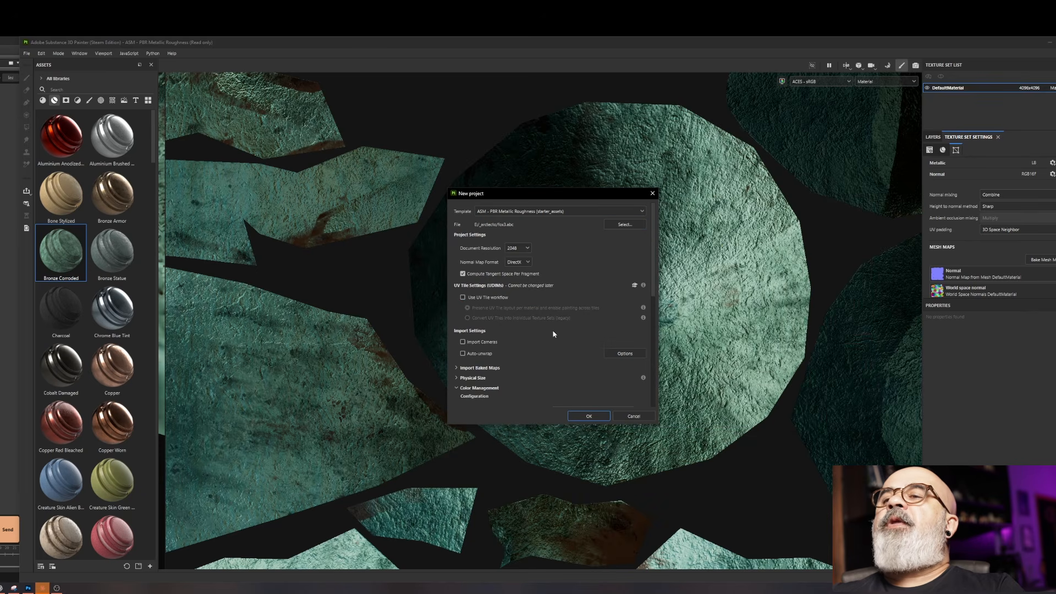
click(588, 416)
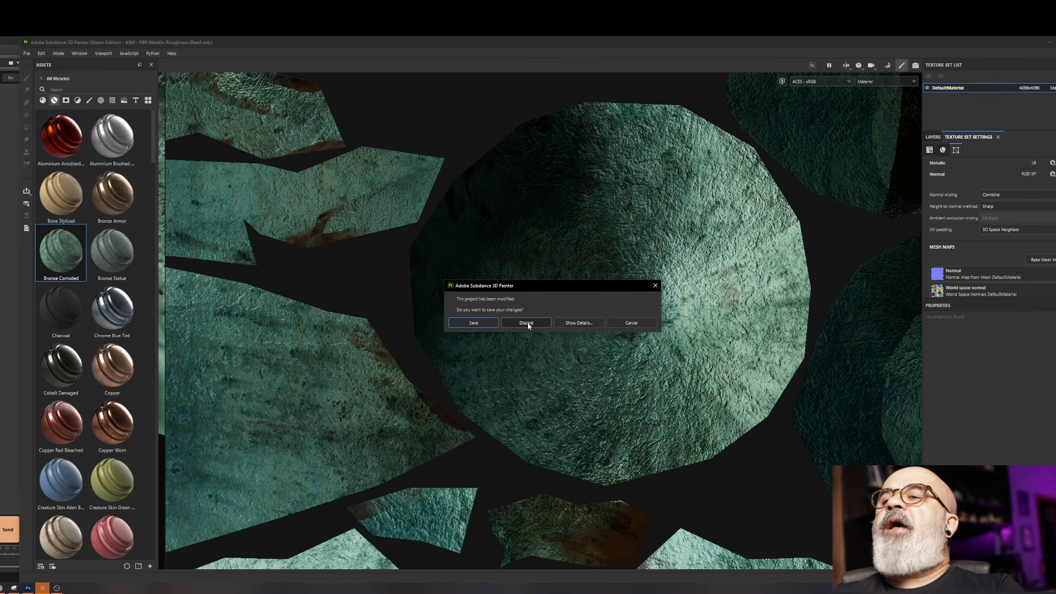
click(527, 323)
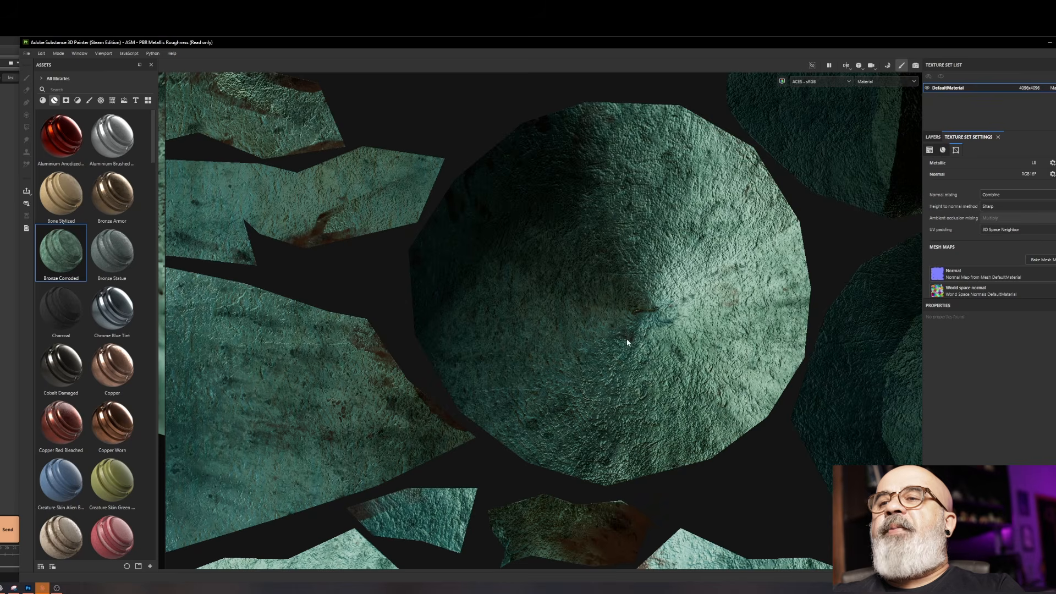
key(F2)
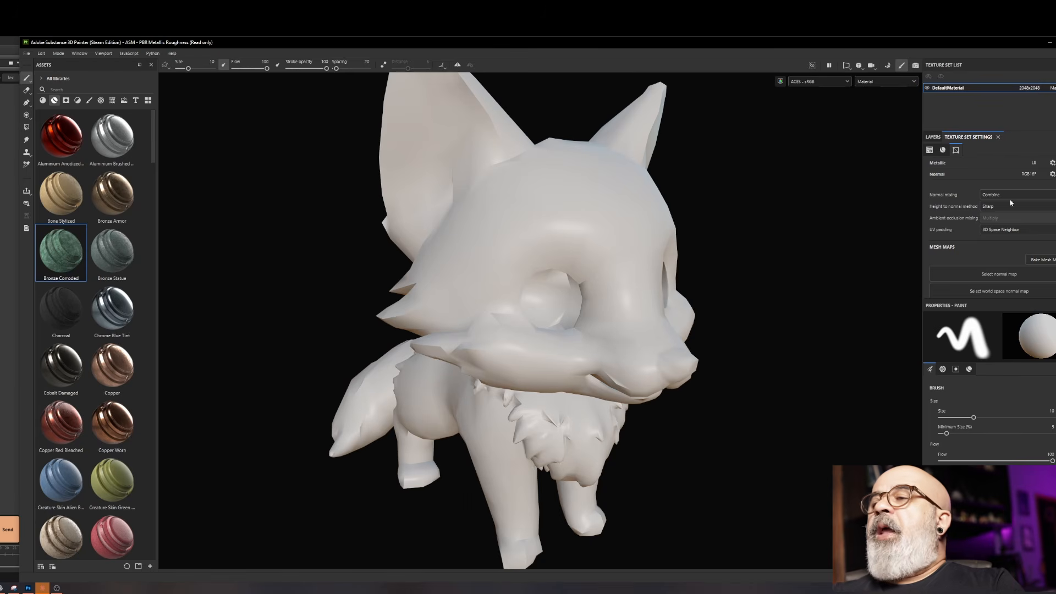
Bake the mesh maps at 2048 with the low poly mesh as high poly and Supersampling 16x antialiasing, and return to painting mode
click(1050, 260)
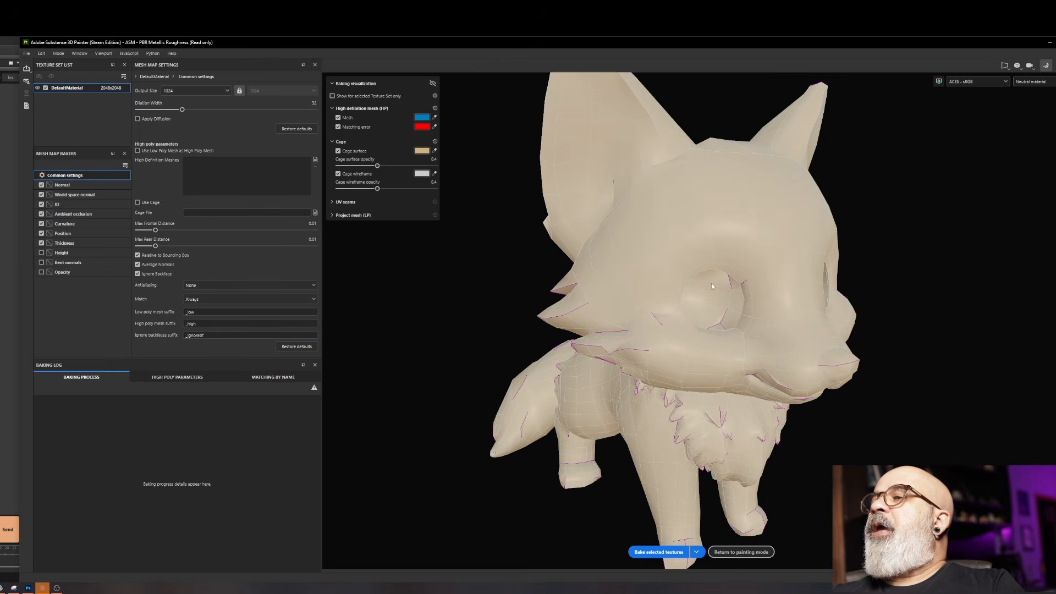
click(212, 91)
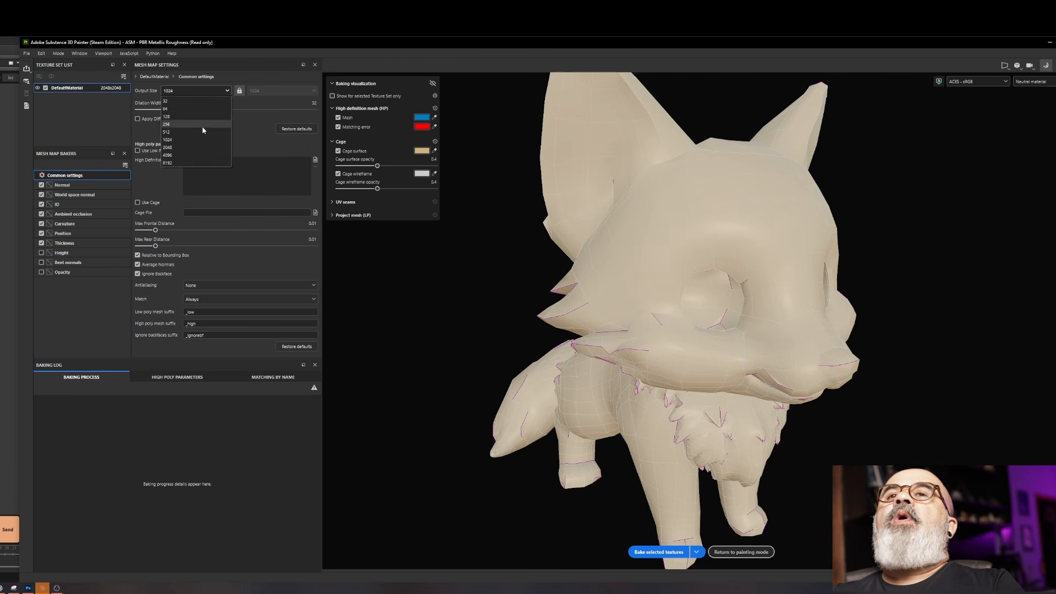
click(180, 148)
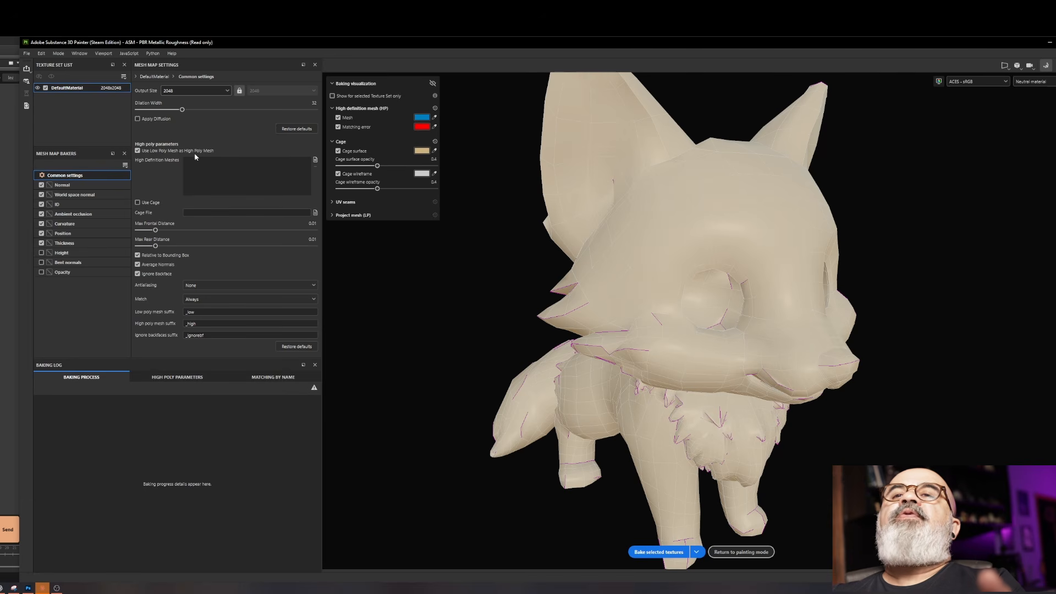
click(214, 287)
click(212, 321)
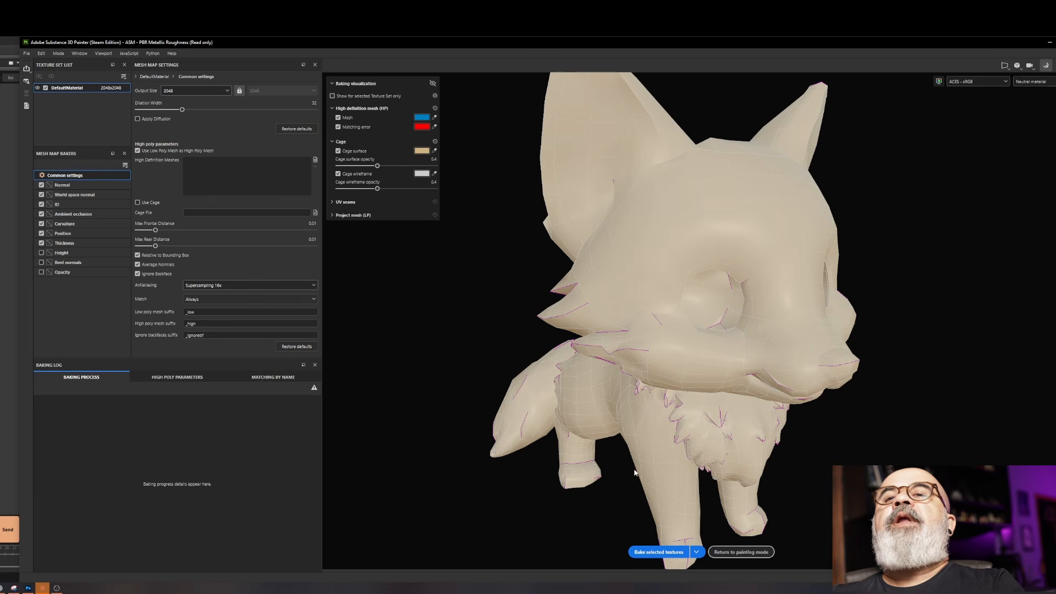
click(658, 551)
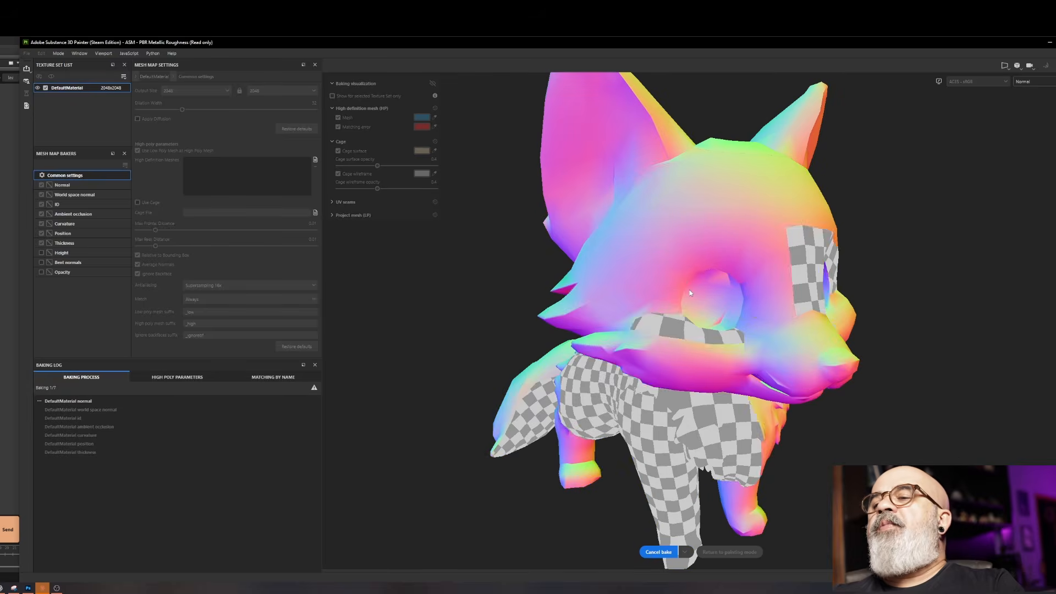
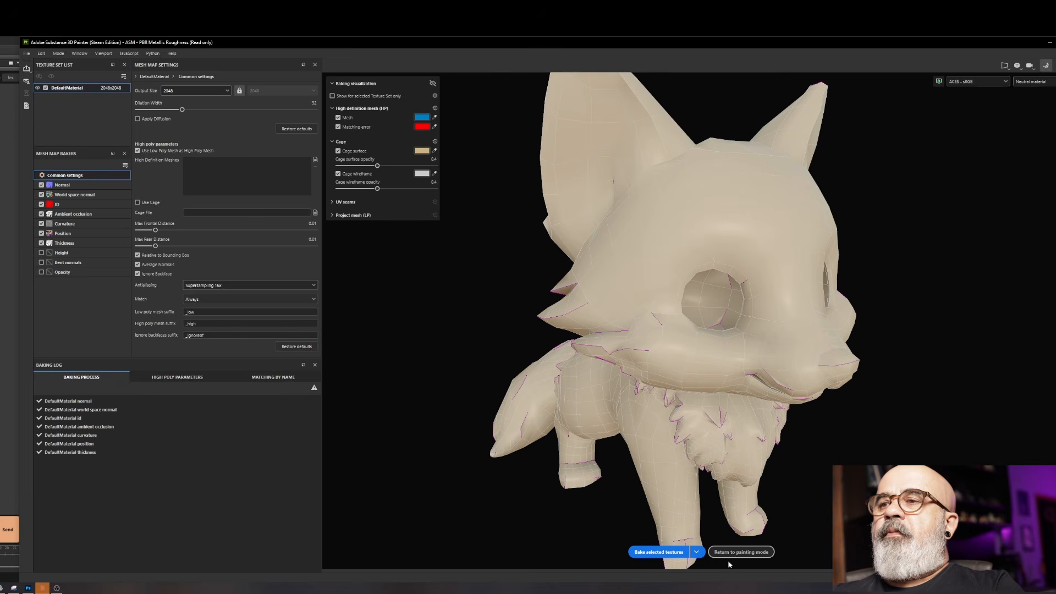
click(740, 552)
Delete the empty Layer 1 and apply the Bronze Corroded material to the whole fox
alt+drag(823, 265, 821, 230)
alt+middle_drag(749, 341, 740, 262)
alt+right_drag(740, 262, 729, 186)
alt+middle_drag(729, 206, 732, 238)
alt+drag(732, 239, 707, 246)
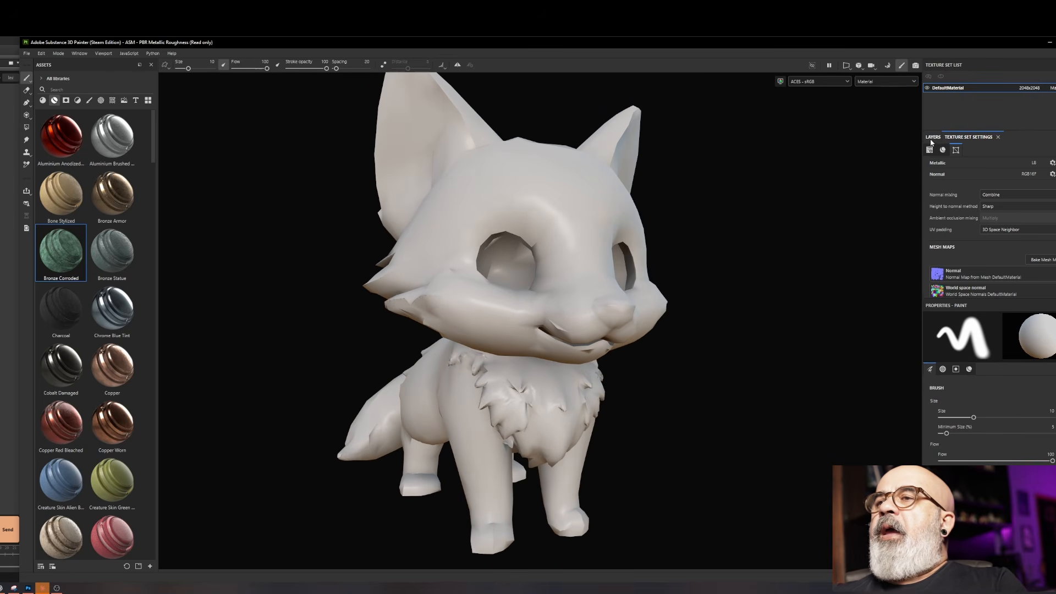
click(933, 137)
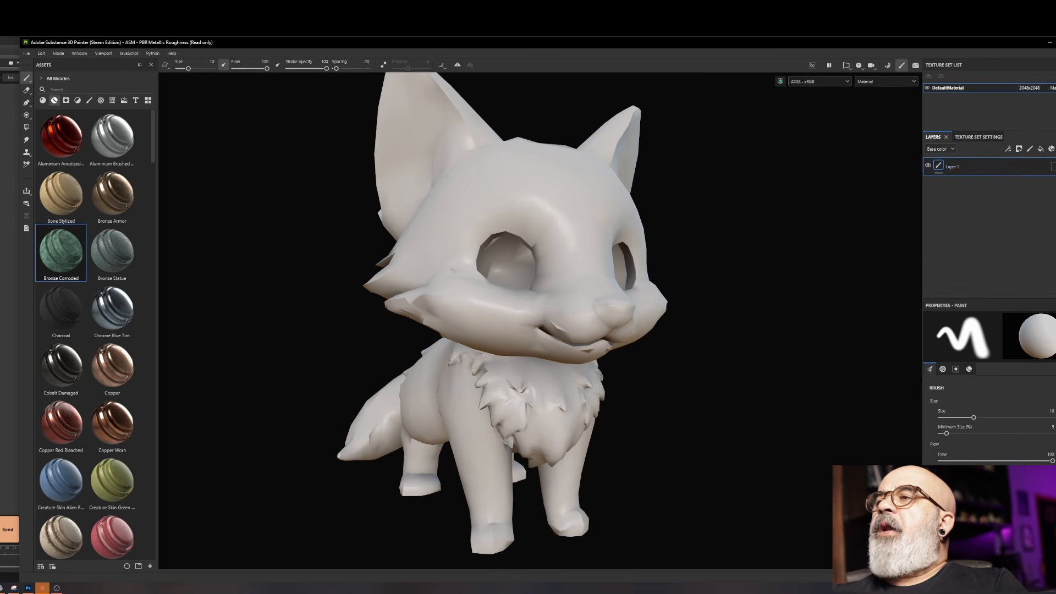
key(Delete)
mouse_move(770, 246)
alt+mouse_down()
mouse_move(714, 245)
mouse_move(758, 258)
alt+mouse_up()
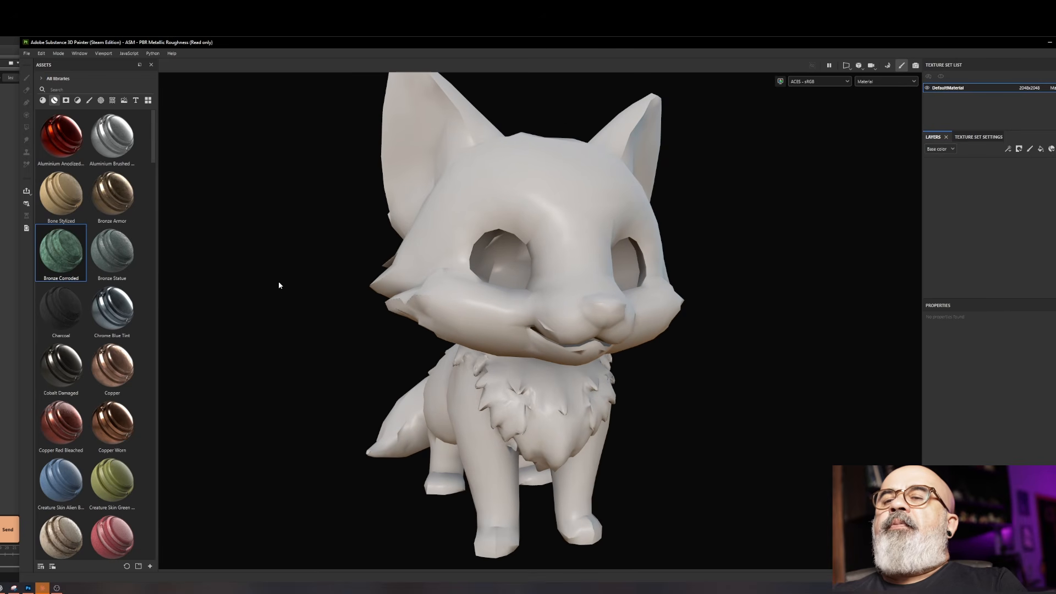
drag(71, 255, 554, 405)
Add a paint layer above Bronze Corroded and set up the Artistic Soft Fingers brush with a dark base color
scroll(627, 423, up, 6)
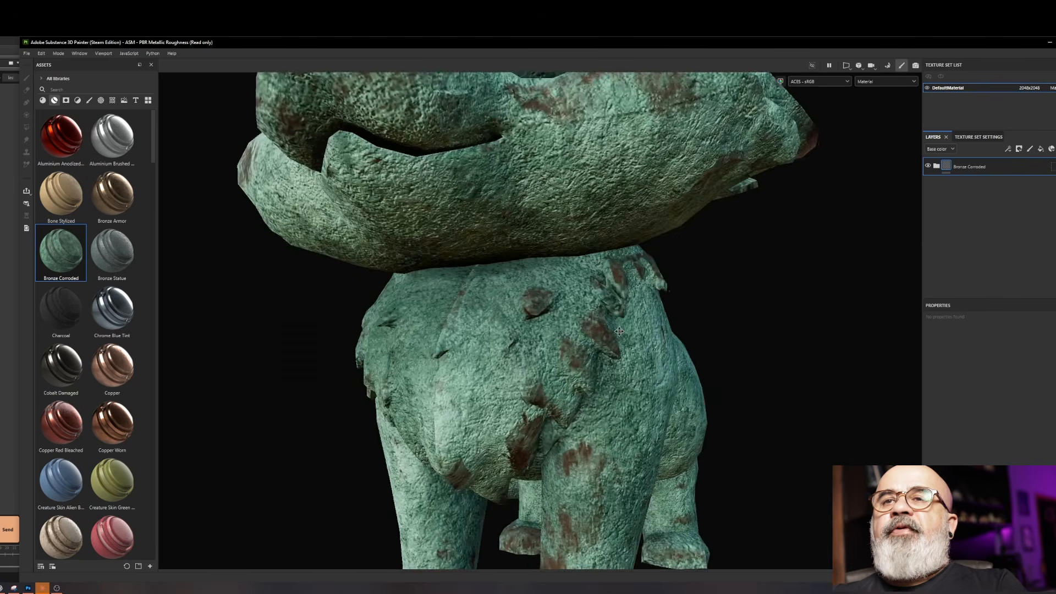
alt+drag(619, 332, 611, 286)
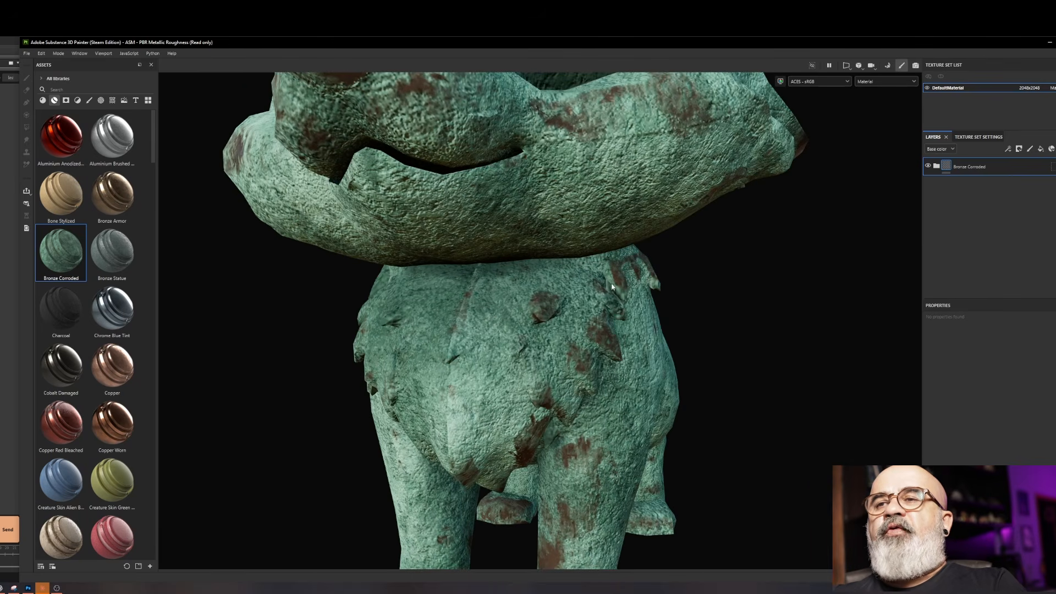
scroll(715, 256, down, 6)
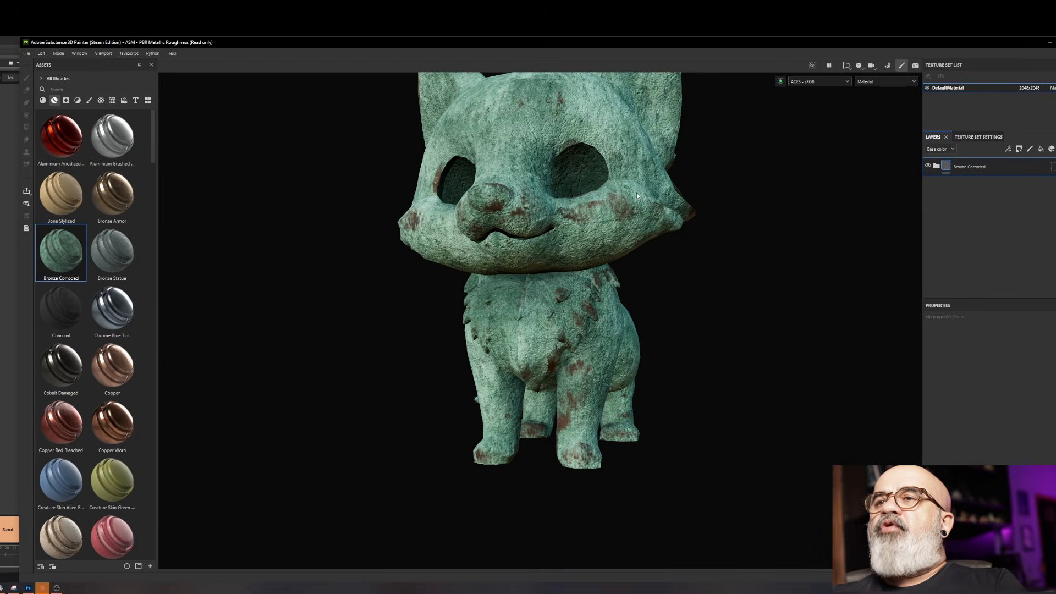
alt+drag(636, 193, 569, 338)
scroll(517, 400, up, 6)
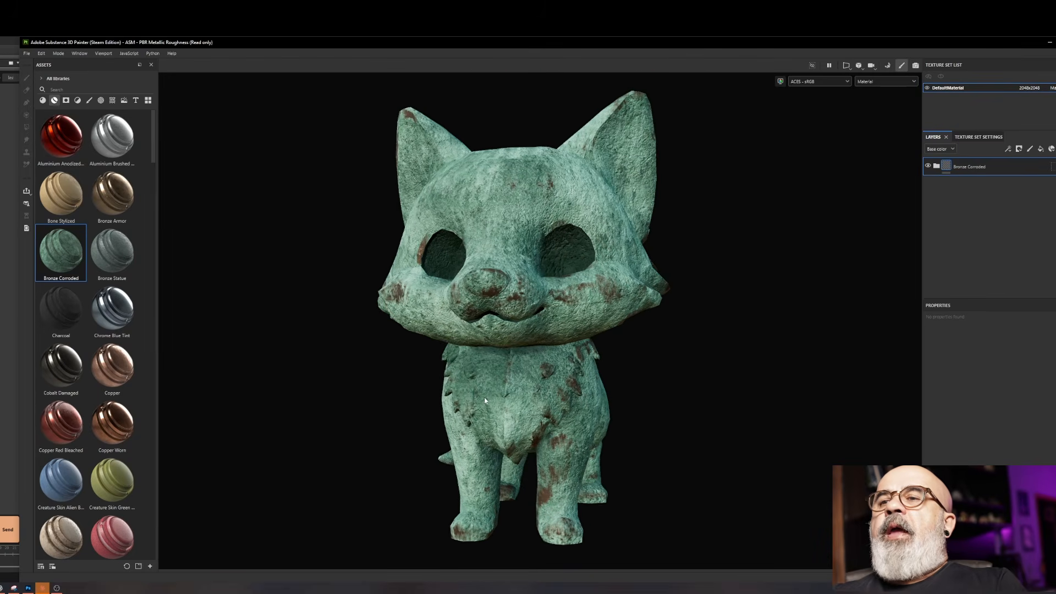
scroll(517, 388, up, 2)
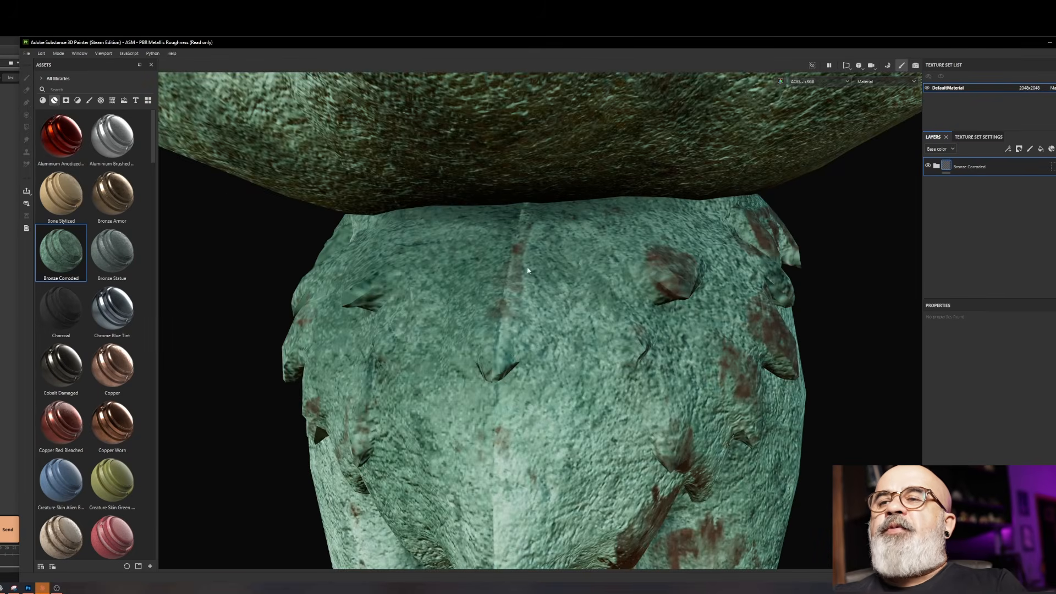
click(89, 101)
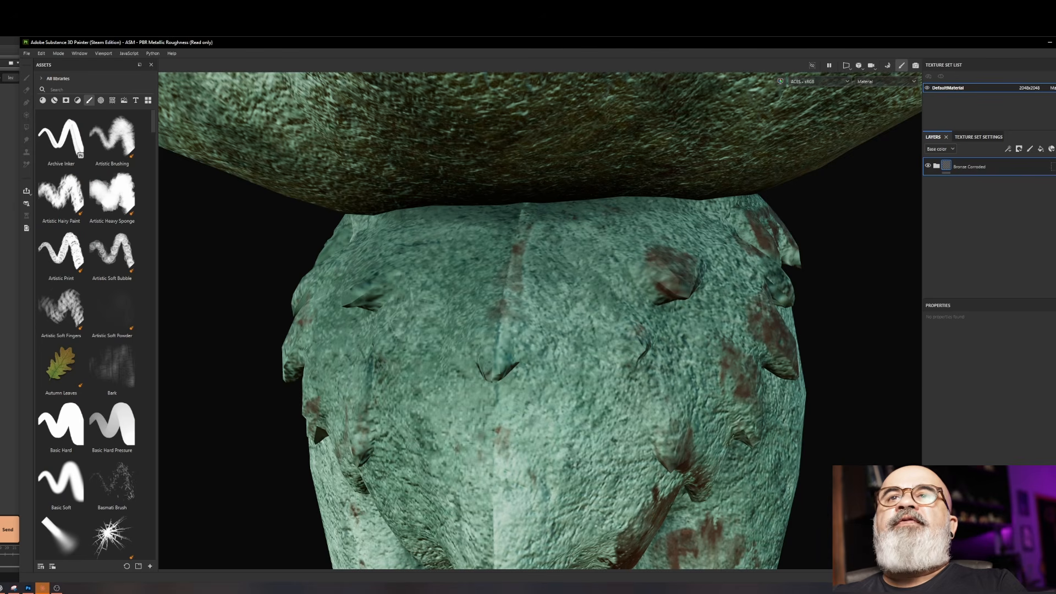
click(1031, 150)
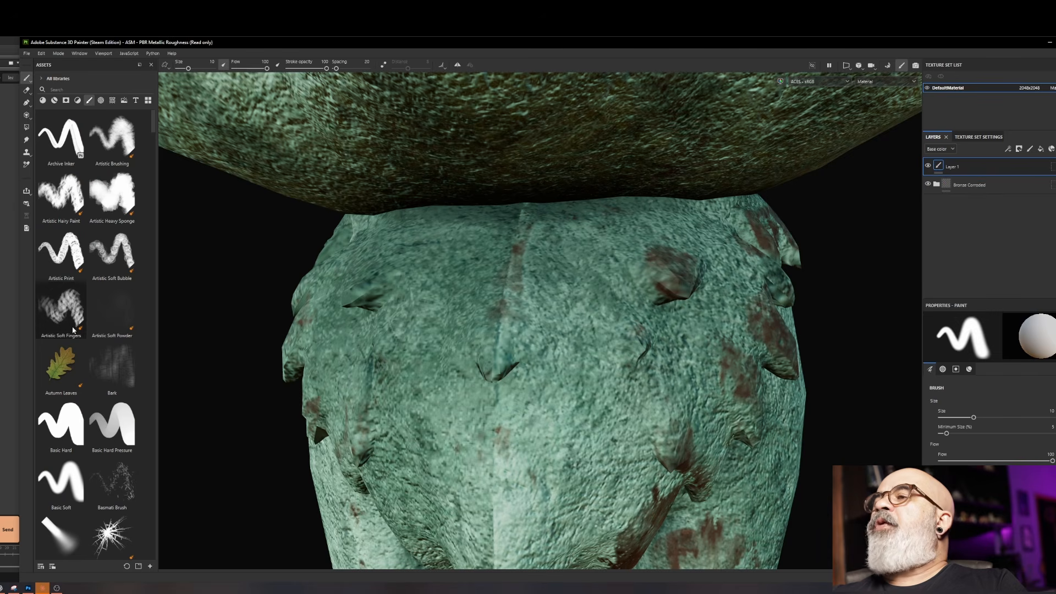
click(61, 309)
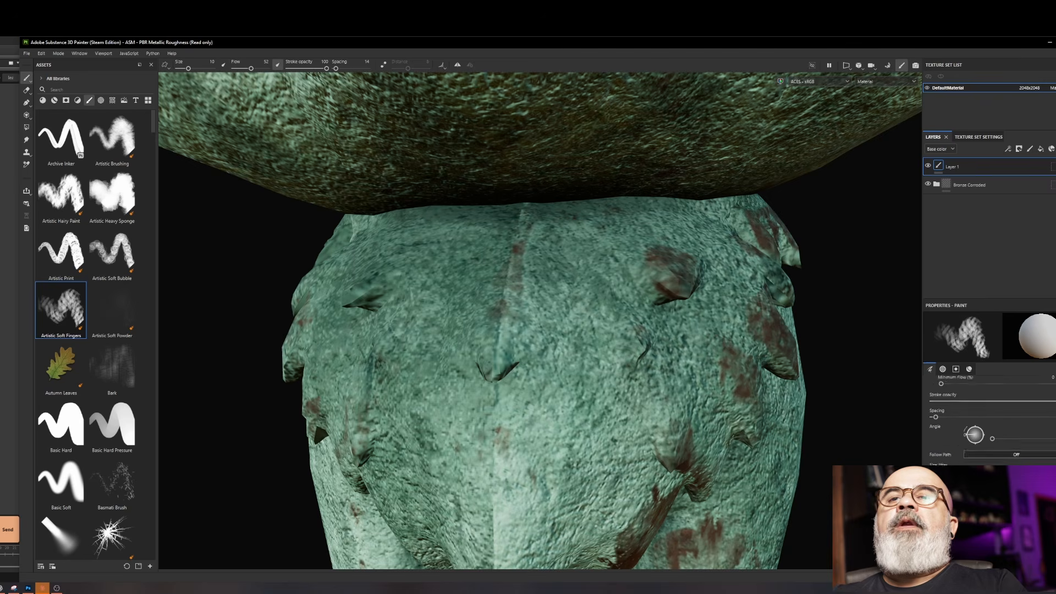
scroll(990, 420, down, 6)
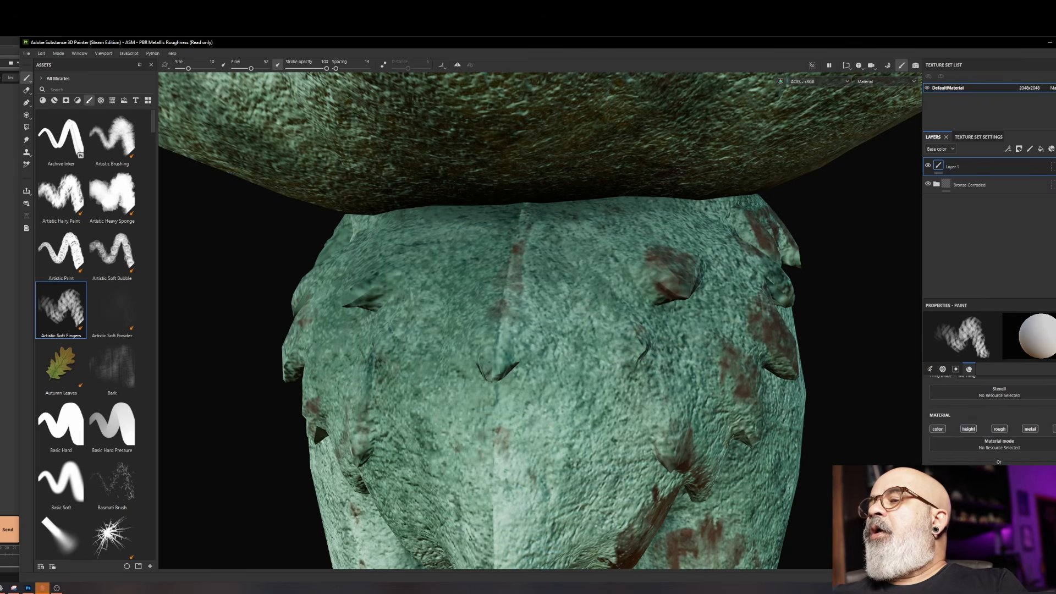
click(990, 484)
drag(929, 495, 923, 531)
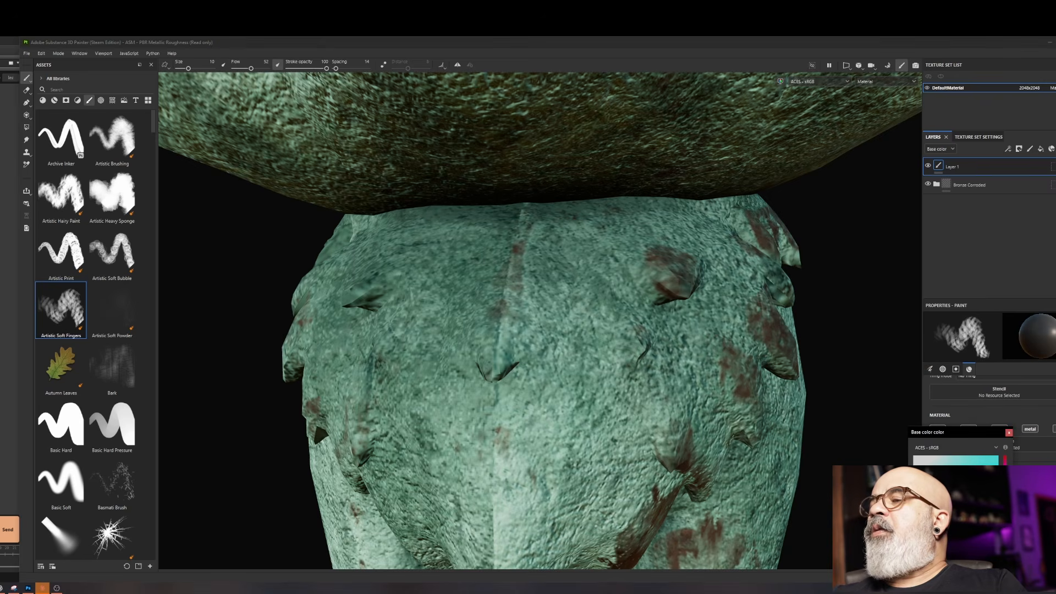
Paint dark strokes down the middle of the fox's chest, over the central UV seam
mouse_move(519, 220)
mouse_down()
mouse_move(498, 385)
mouse_move(519, 412)
mouse_up()
alt+right_drag(520, 415, 517, 453)
mouse_move(517, 454)
mouse_down()
mouse_move(520, 477)
mouse_move(504, 471)
mouse_up()
mouse_move(502, 470)
mouse_down()
mouse_move(522, 434)
mouse_move(557, 409)
mouse_move(470, 418)
mouse_move(515, 369)
mouse_up()
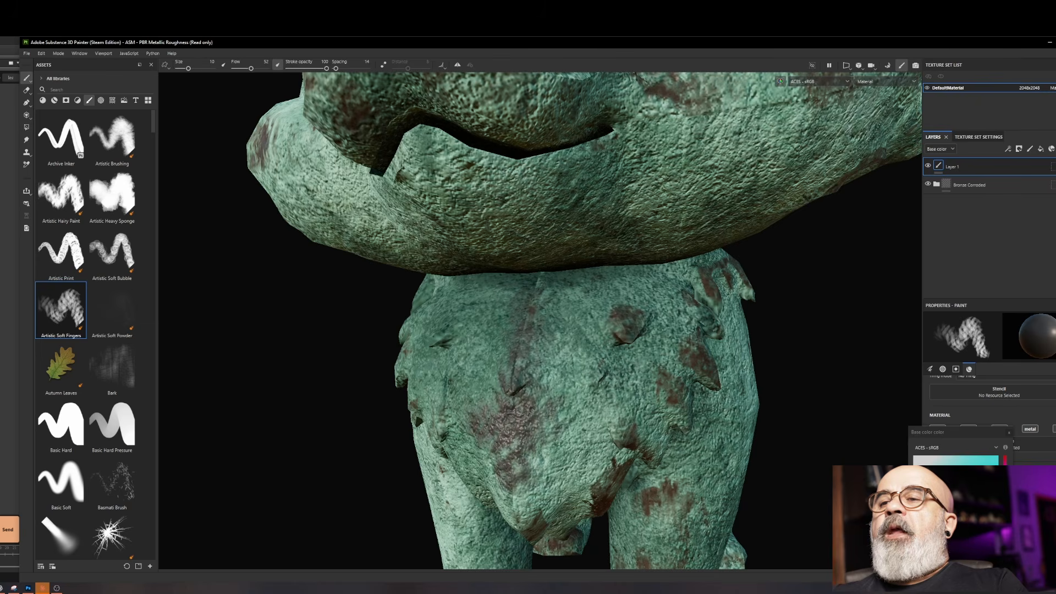
Show the 3D and 2D views side by side, enlarge the 3D view, and paint a dark horizontal stroke across the chest
click(846, 65)
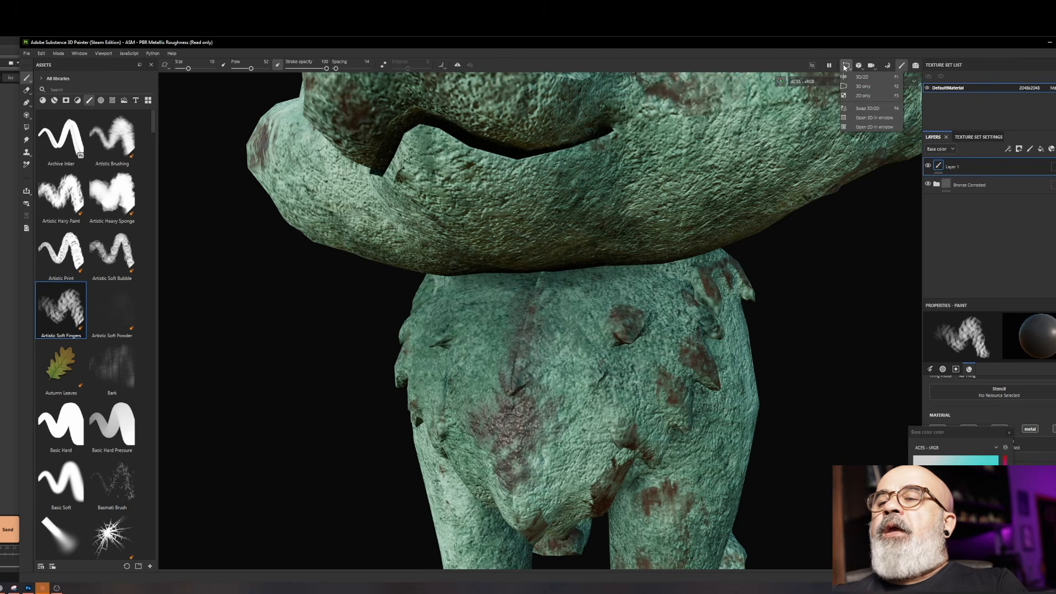
click(863, 86)
scroll(595, 318, down, 4)
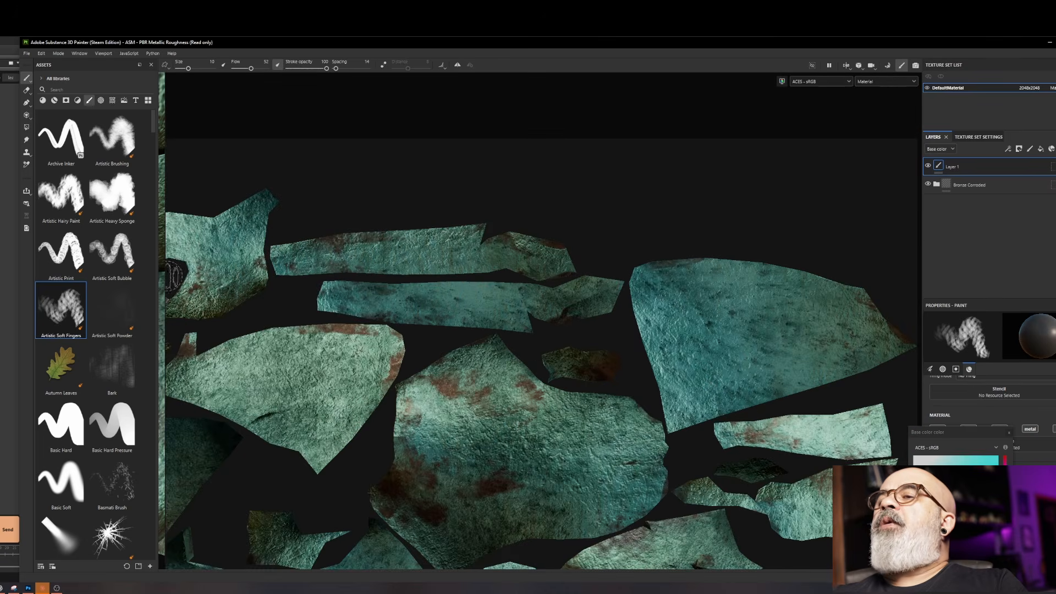
drag(165, 289, 591, 290)
mouse_move(421, 402)
mouse_down()
mouse_move(264, 396)
mouse_move(339, 396)
mouse_move(398, 421)
mouse_move(336, 402)
mouse_up()
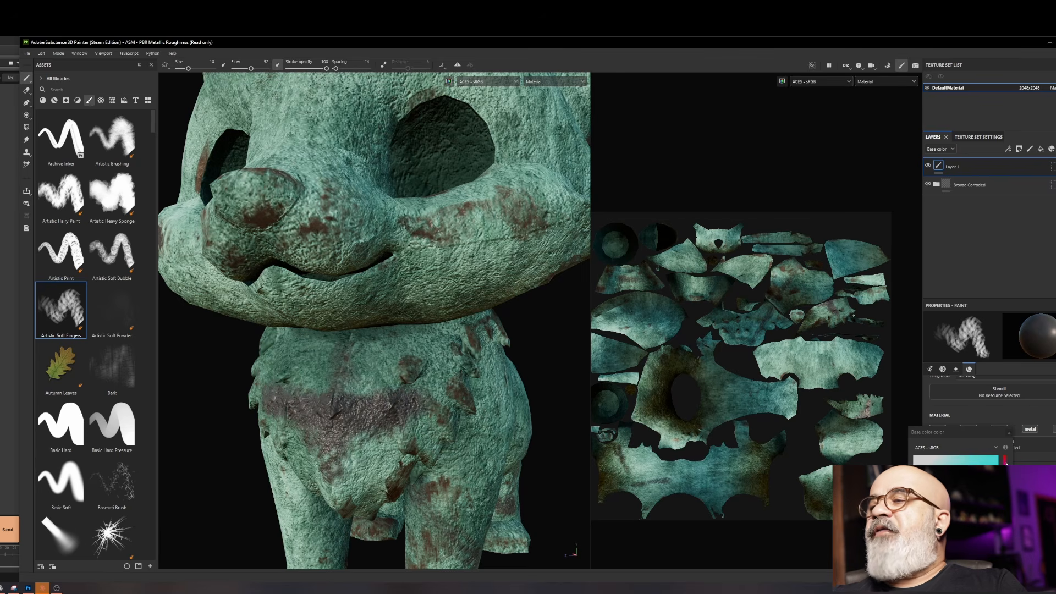
Set the base color to bright red and paint a vertical and a horizontal stroke crossing on the fox's chest
drag(1006, 462, 1005, 457)
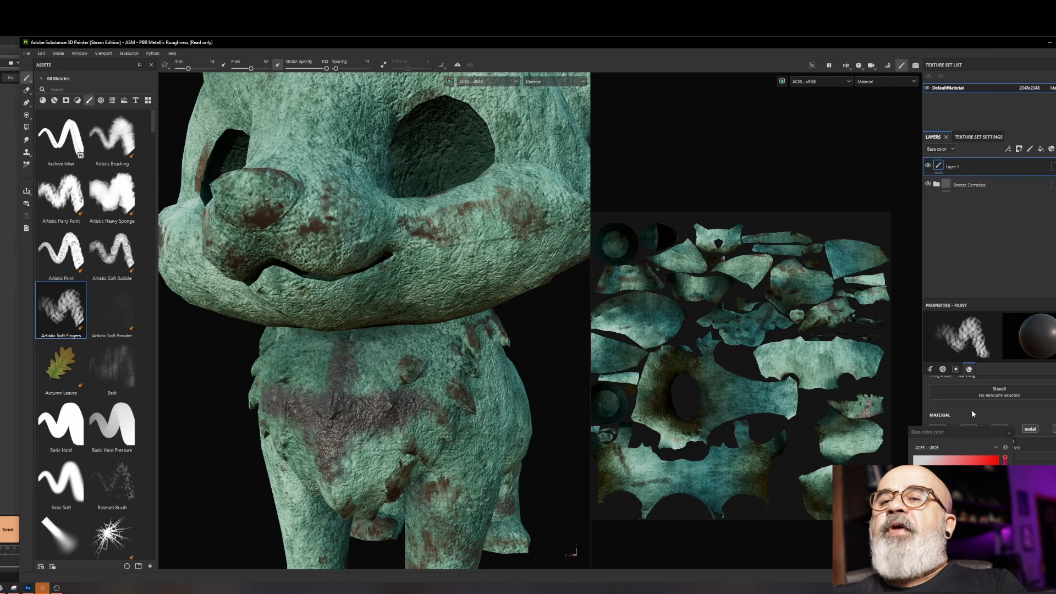
drag(989, 464, 999, 460)
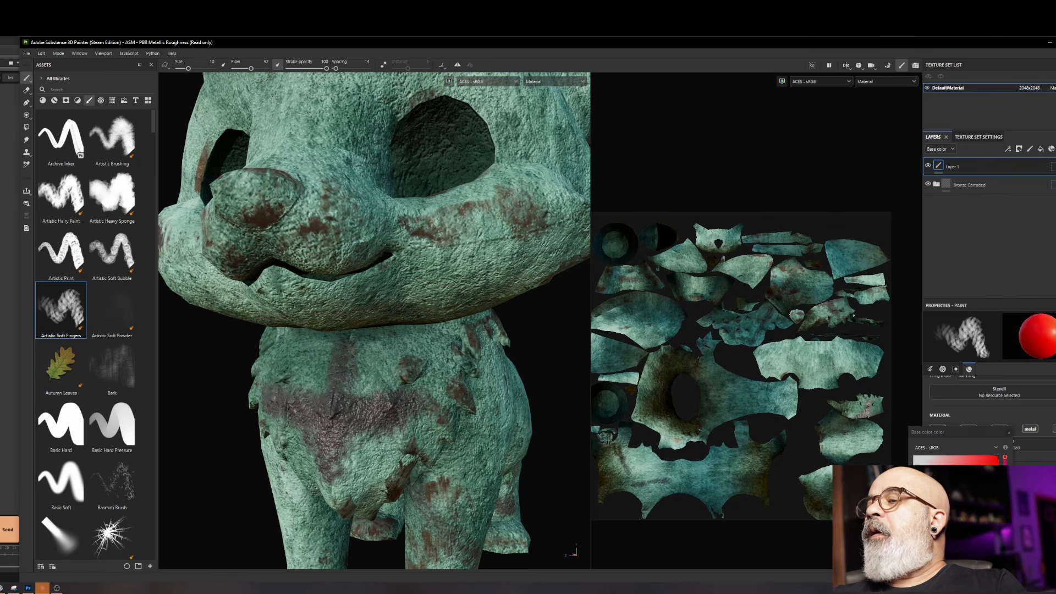
mouse_move(327, 338)
mouse_down()
mouse_move(325, 484)
mouse_move(347, 343)
mouse_move(358, 347)
mouse_move(308, 498)
mouse_up()
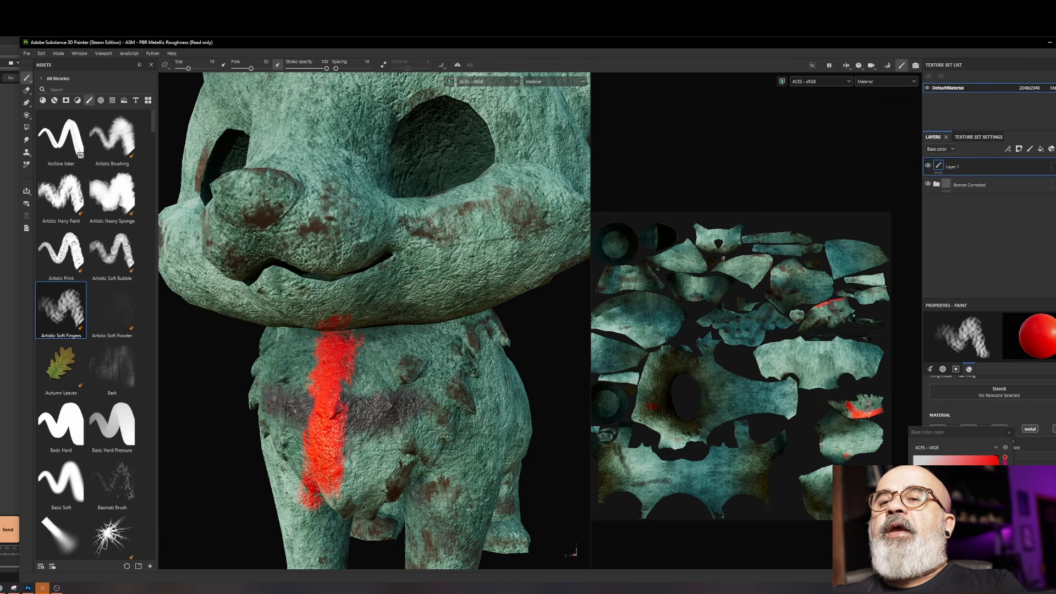
mouse_move(254, 410)
mouse_down()
mouse_move(409, 410)
mouse_move(379, 413)
mouse_move(402, 413)
mouse_move(429, 385)
mouse_up()
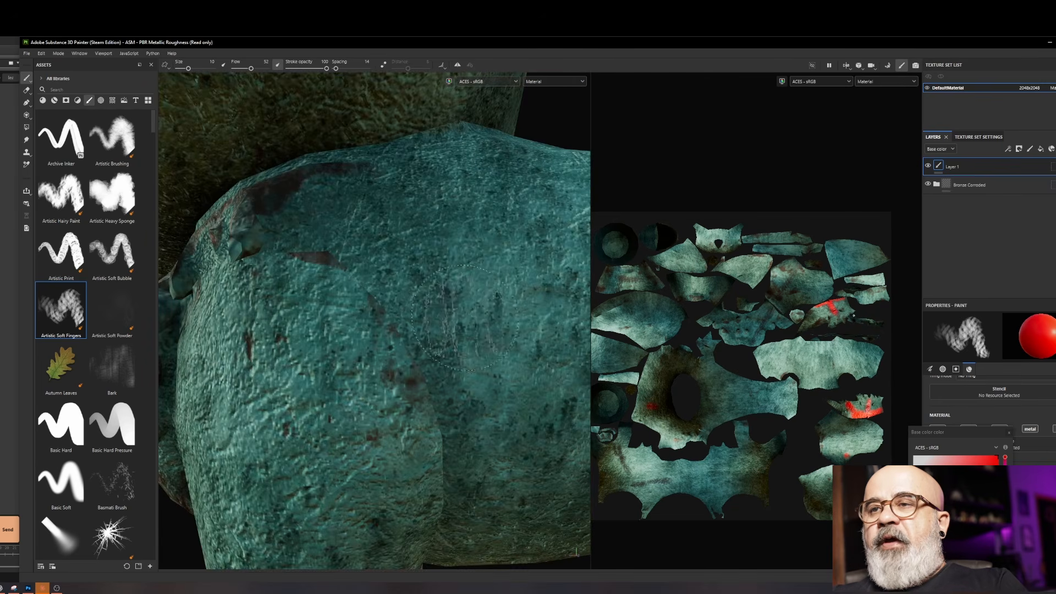
Paint a red diagonal stroke on the fox's back in 3D, and add more red strokes across its UV island in the 2D view
mouse_move(476, 267)
mouse_down()
mouse_move(393, 374)
mouse_move(465, 302)
mouse_move(308, 451)
mouse_up()
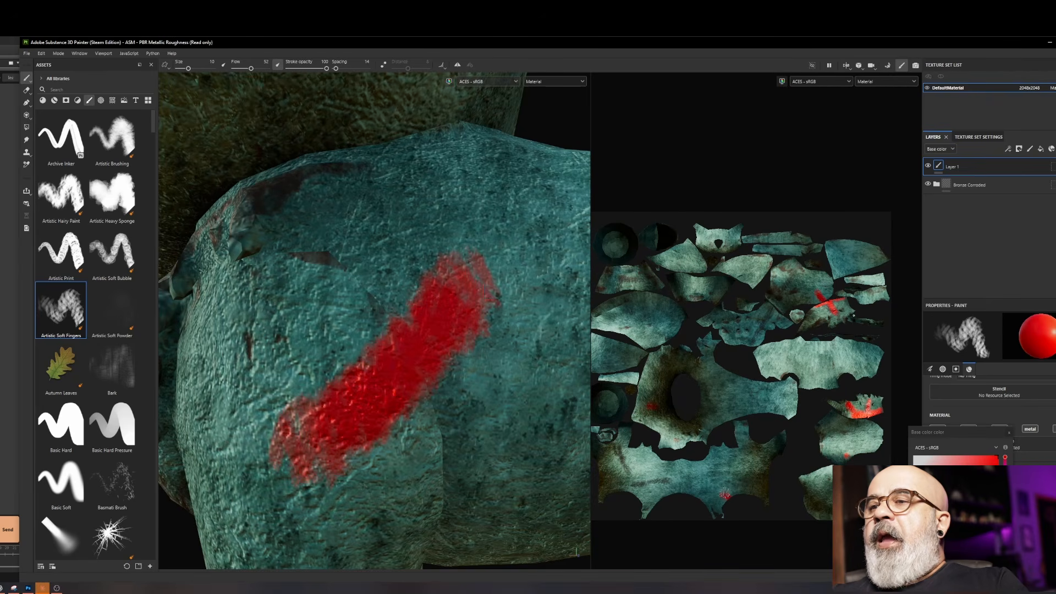
drag(708, 485, 738, 500)
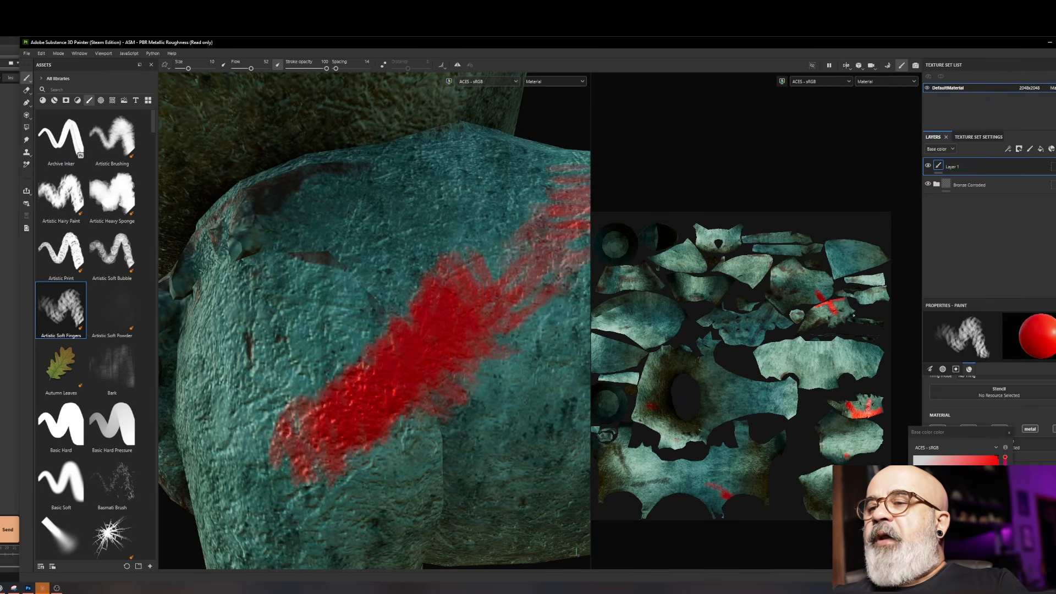
mouse_move(715, 480)
mouse_down()
mouse_move(676, 477)
mouse_move(721, 483)
mouse_move(704, 518)
mouse_up()
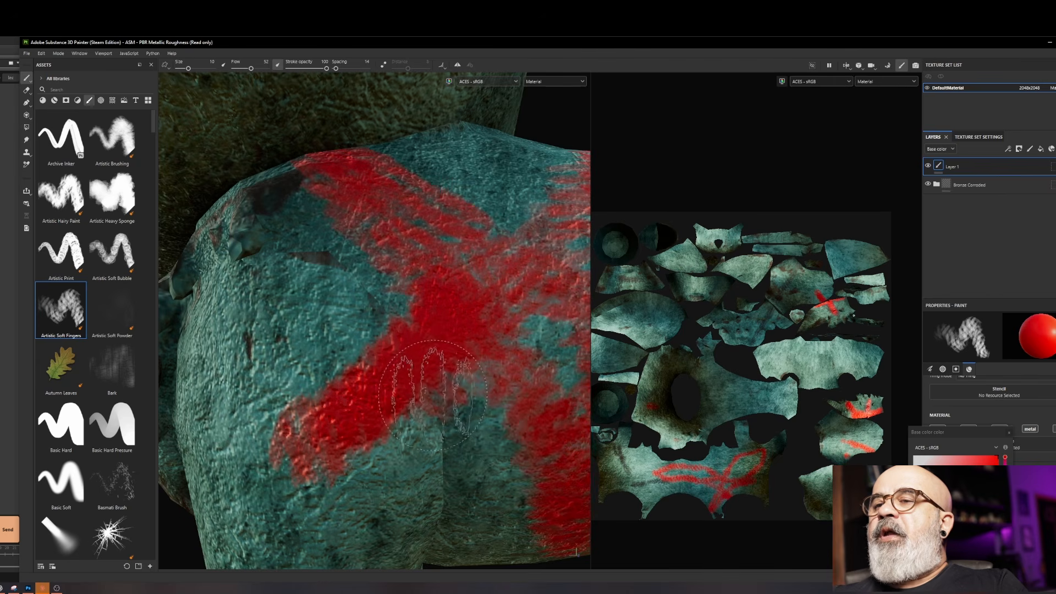
Examine the red strokes on the textured fox's back, side and chest from several angles
scroll(421, 374, down, 3)
mouse_move(420, 374)
alt+mouse_down()
mouse_move(418, 301)
mouse_move(435, 264)
mouse_move(363, 324)
mouse_move(369, 275)
mouse_move(350, 332)
mouse_move(325, 308)
mouse_move(341, 358)
mouse_move(389, 339)
mouse_move(357, 297)
mouse_move(313, 357)
alt+mouse_up()
alt+drag(313, 357, 668, 364)
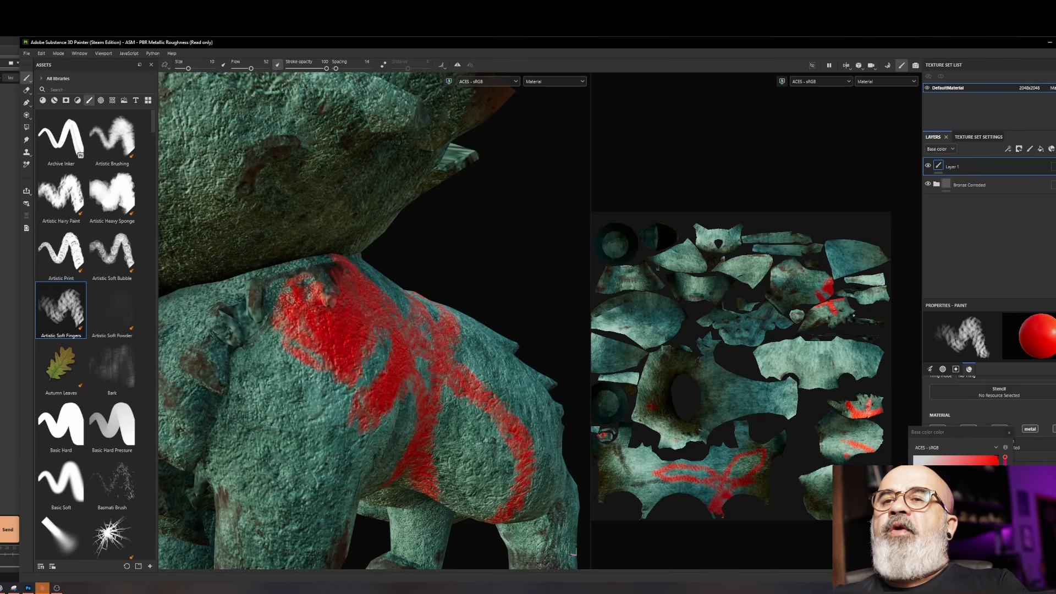
alt+drag(352, 325, 514, 339)
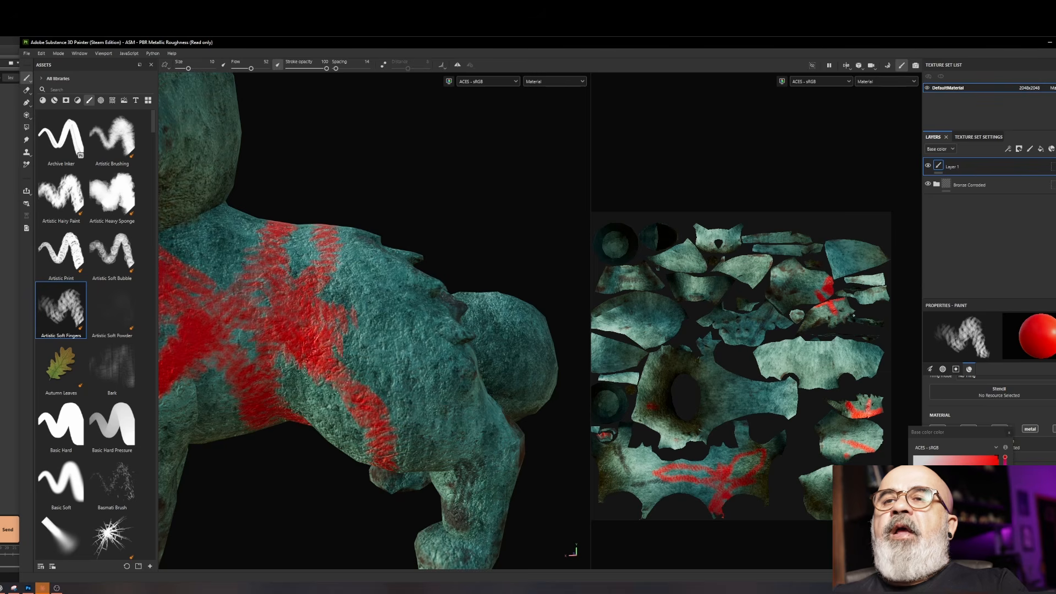
mouse_move(514, 338)
alt+mouse_down()
mouse_move(479, 316)
mouse_move(438, 373)
mouse_move(448, 379)
mouse_move(468, 298)
mouse_move(448, 330)
alt+mouse_up()
mouse_move(440, 374)
mouse_down()
mouse_move(407, 426)
mouse_move(476, 292)
mouse_move(516, 303)
mouse_move(509, 287)
mouse_move(473, 306)
mouse_move(497, 304)
mouse_up()
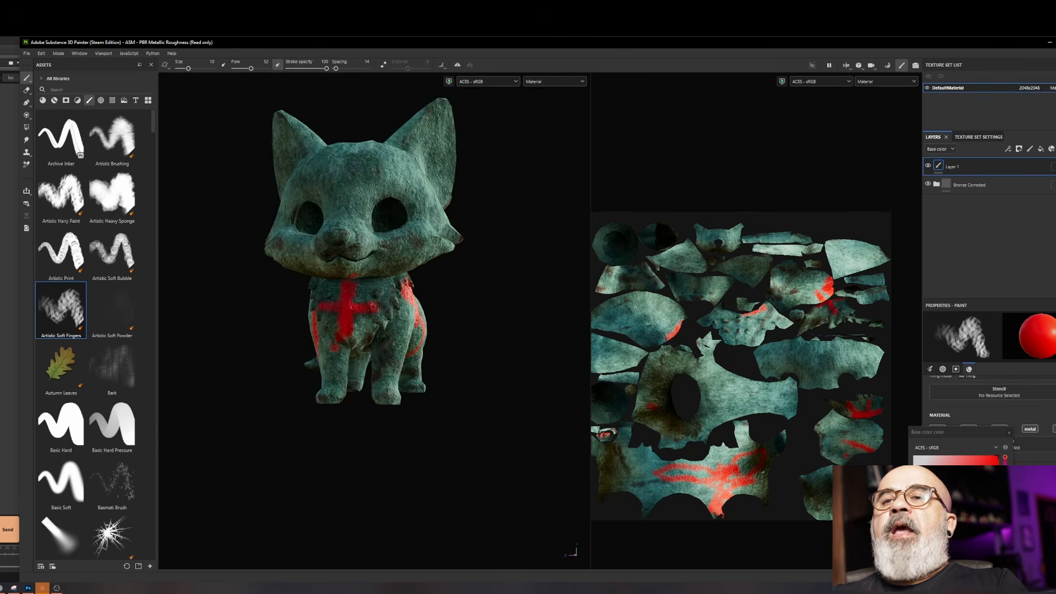
alt+right_drag(497, 304, 475, 262)
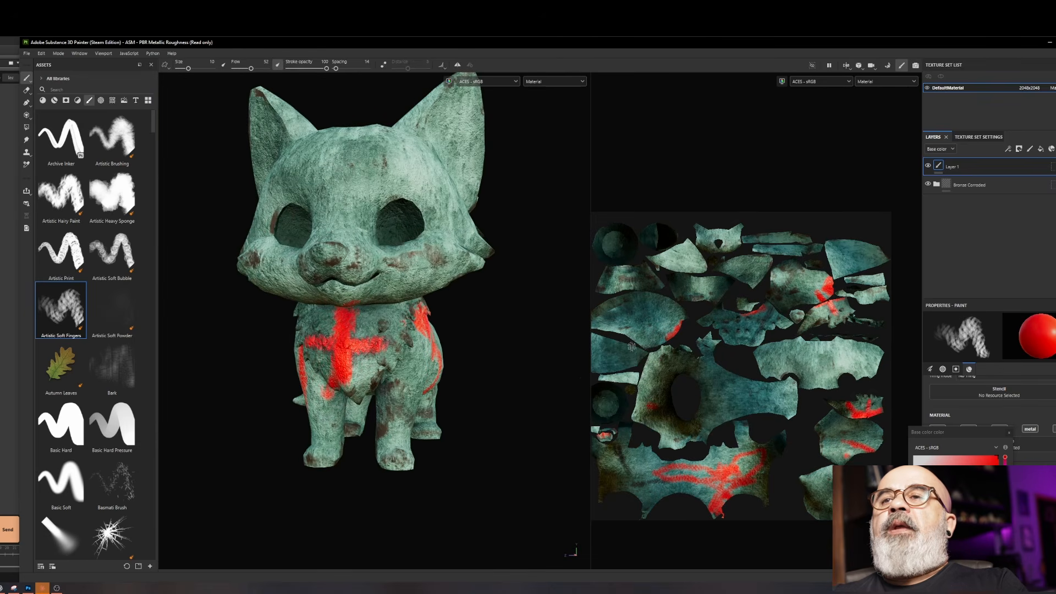
Create a new project from the fox3_dirt.abc mesh with a document resolution of 2048
click(28, 54)
click(34, 66)
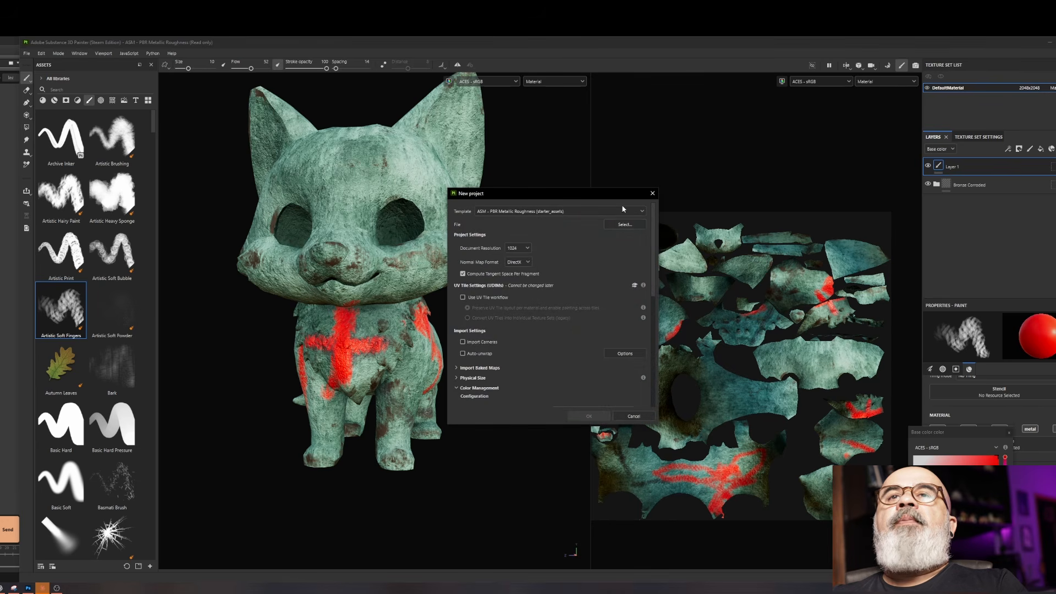
click(628, 225)
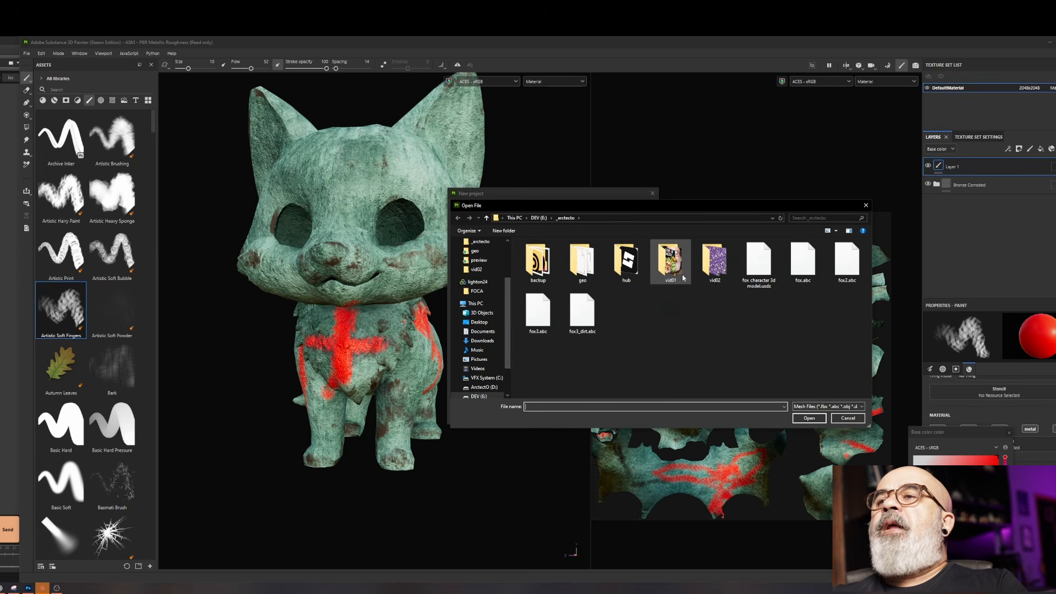
click(591, 322)
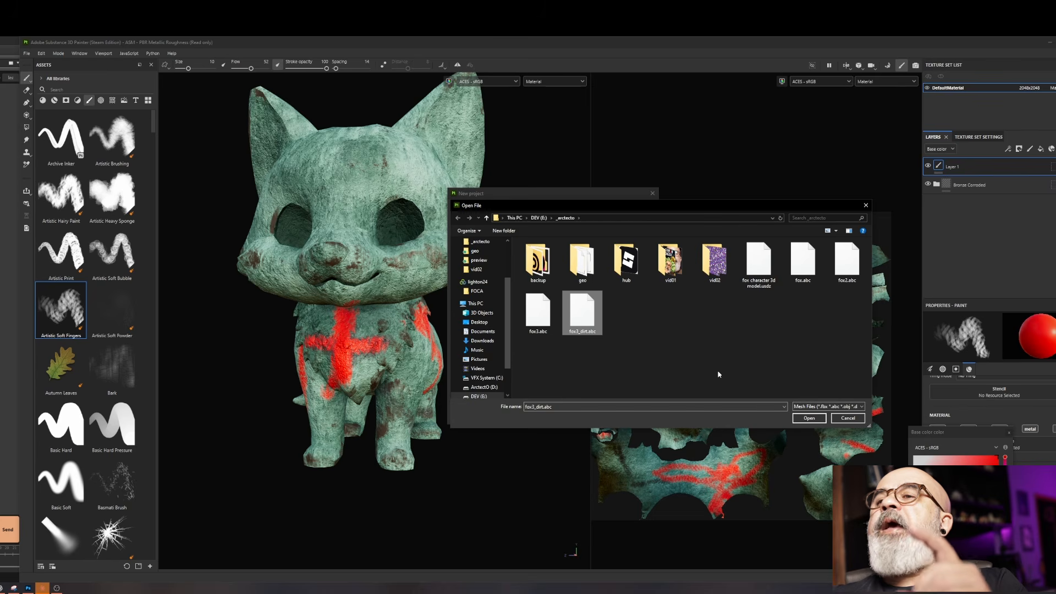
click(805, 419)
click(522, 250)
click(512, 289)
click(588, 417)
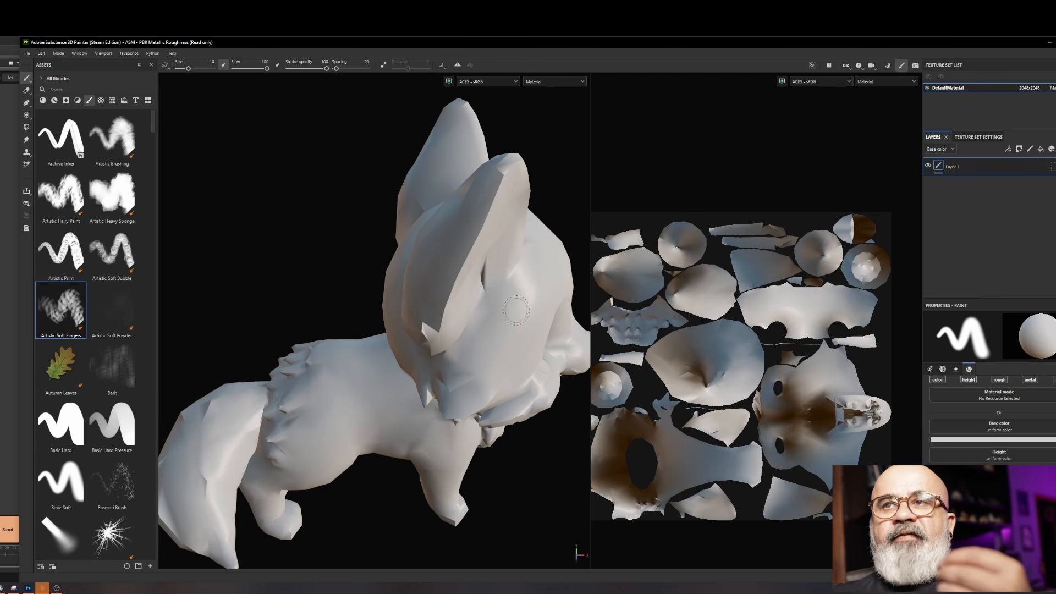
Bake the fox's mesh maps with Supersampling 16x antialiasing and return to painting mode
alt+drag(516, 311, 447, 290)
click(978, 136)
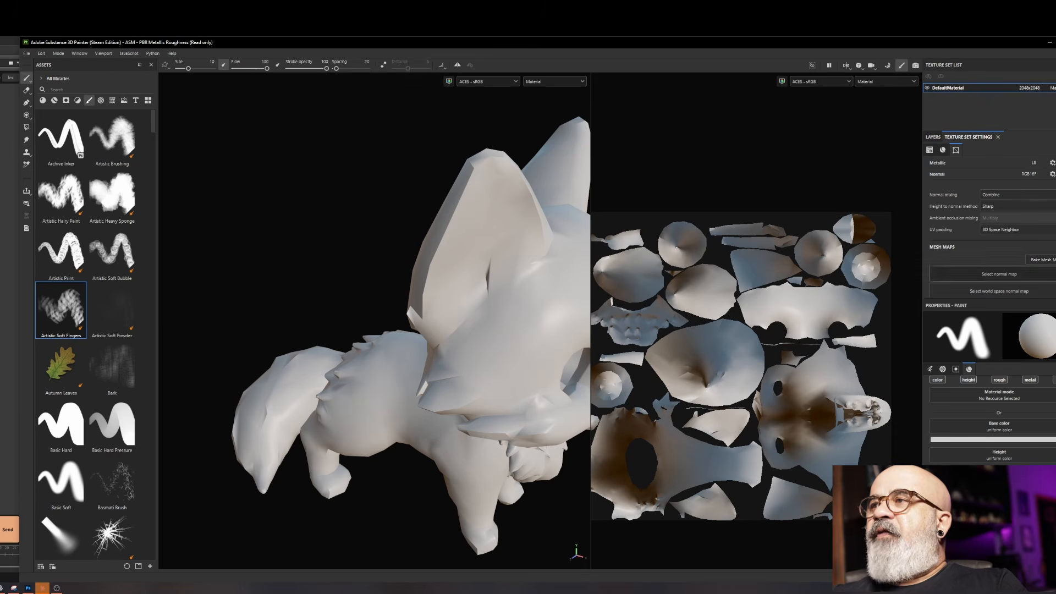
click(1051, 260)
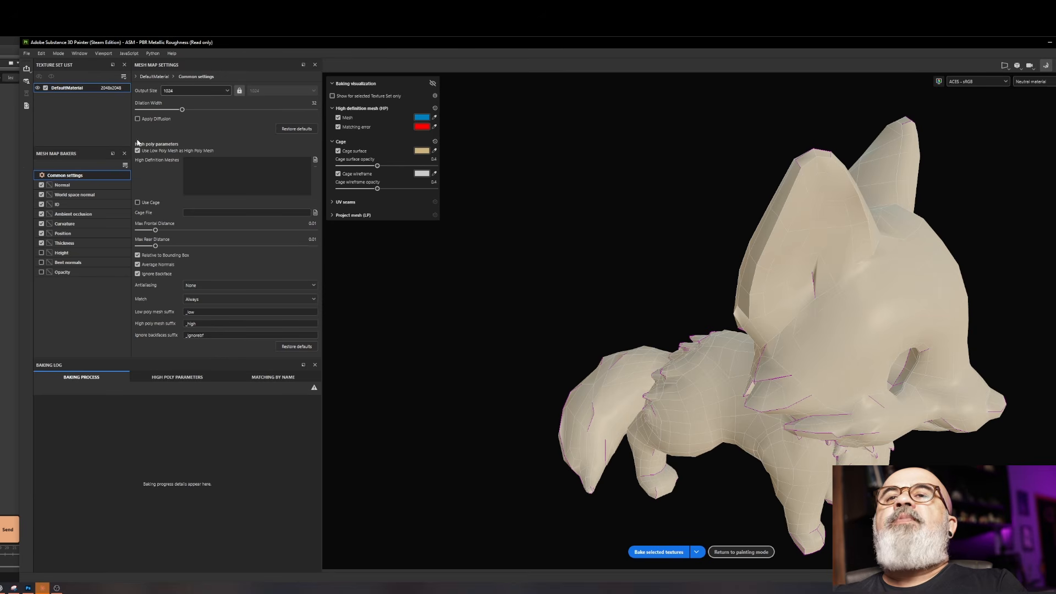
click(213, 284)
click(225, 320)
click(650, 552)
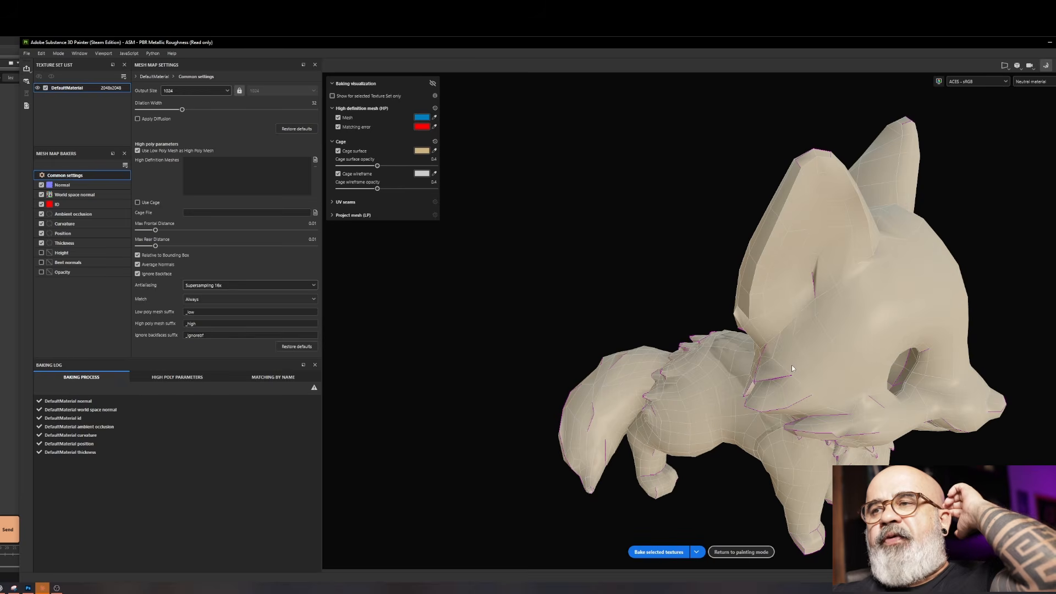
click(740, 552)
Set the brush's base color to red and bring the layer stack back into view
mouse_move(532, 347)
alt+mouse_down()
mouse_move(259, 229)
mouse_move(288, 229)
mouse_move(336, 357)
alt+mouse_up()
alt+drag(444, 422, 408, 470)
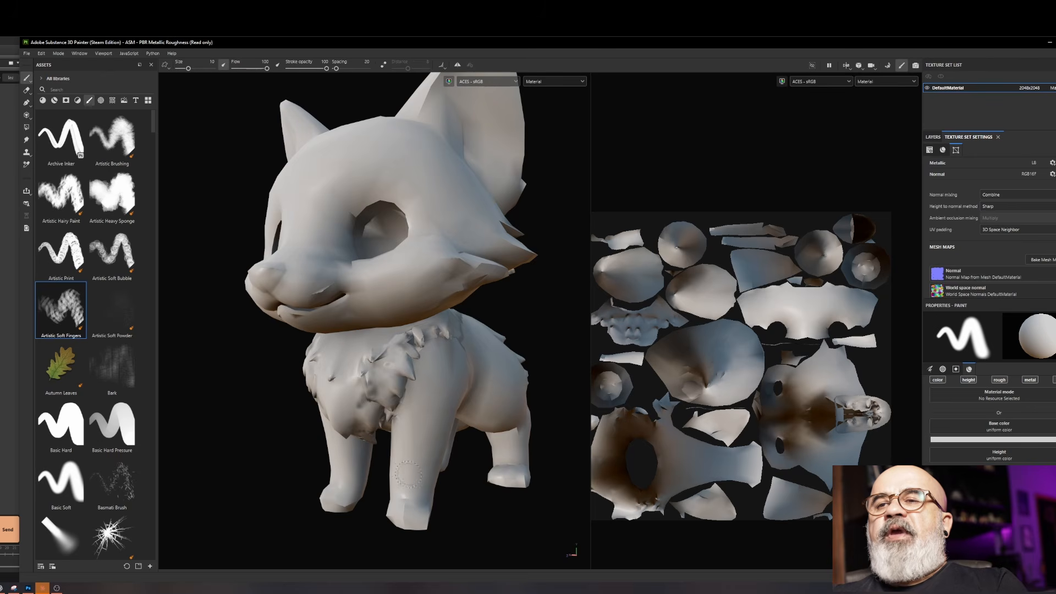
scroll(857, 315, up, 10)
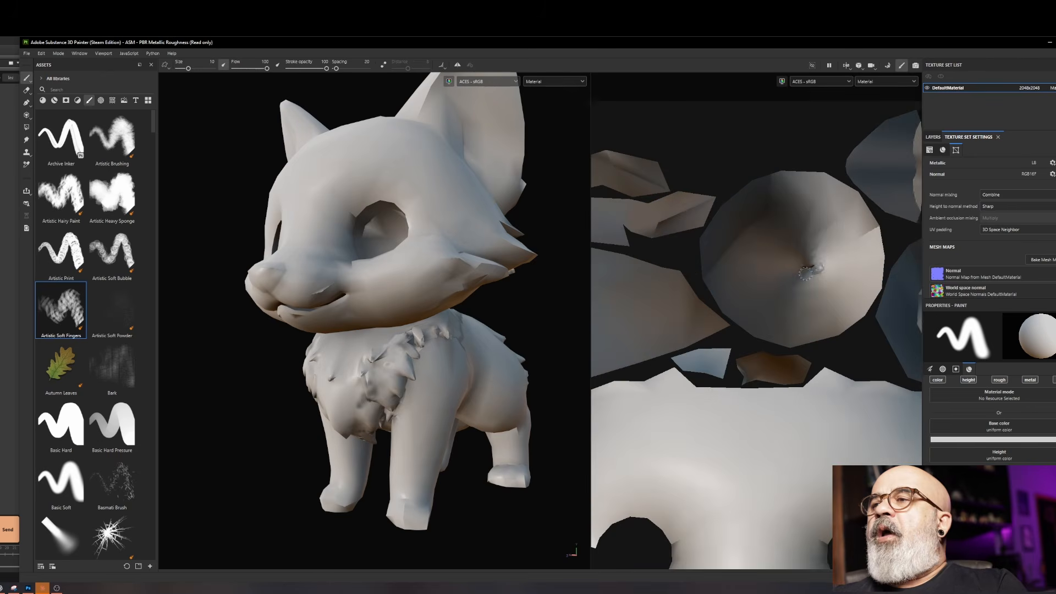
scroll(816, 261, up, 2)
scroll(823, 263, down, 4)
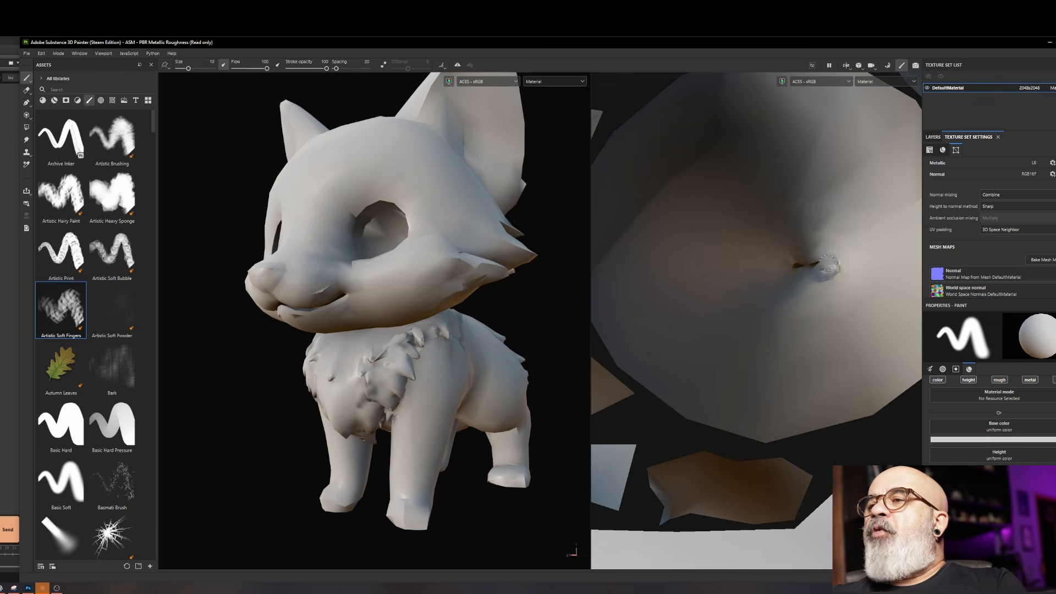
scroll(827, 263, down, 1)
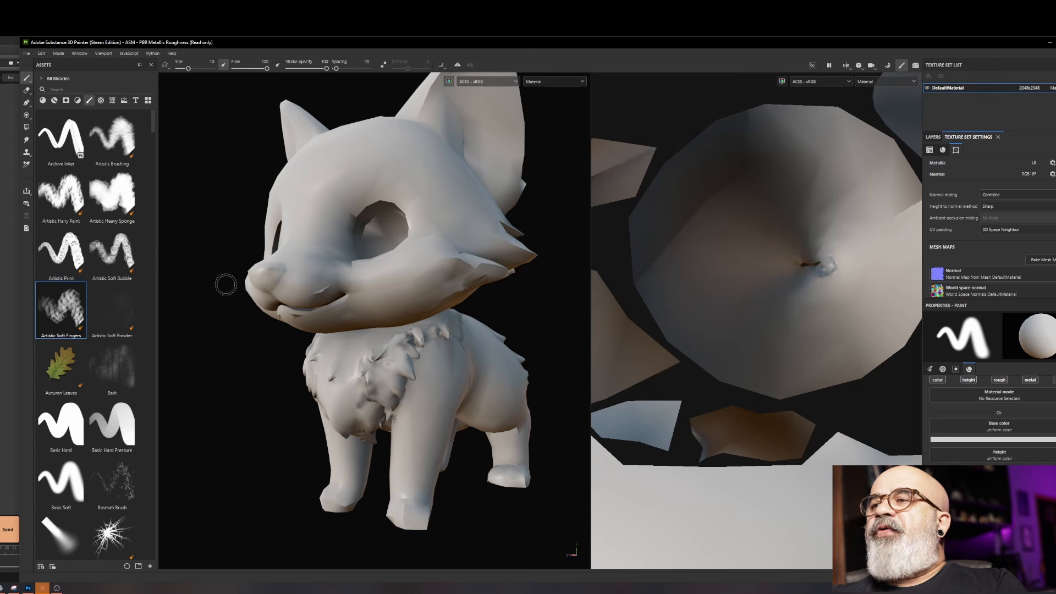
click(1025, 440)
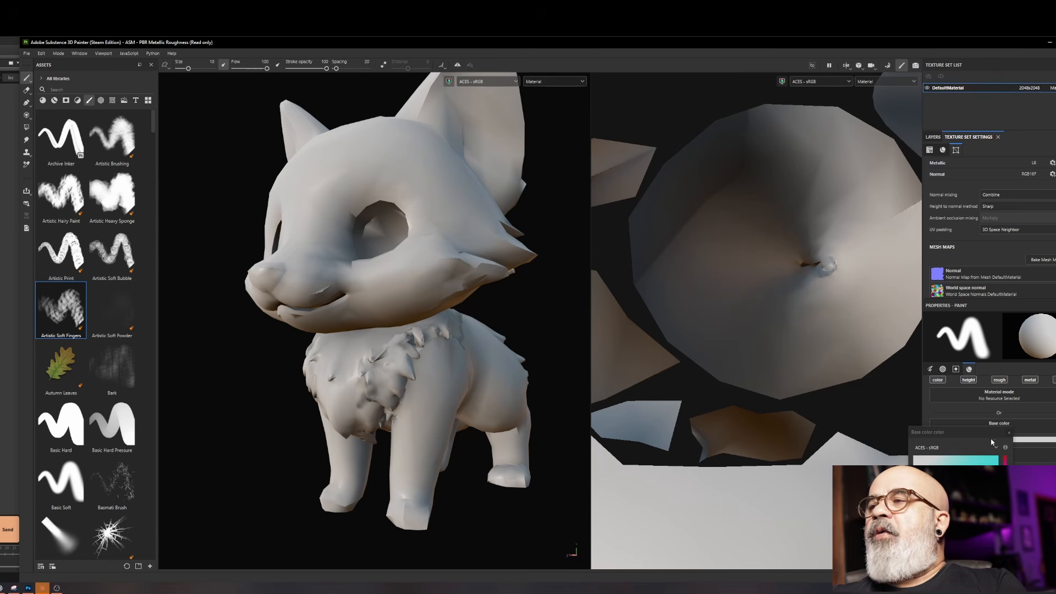
click(1005, 460)
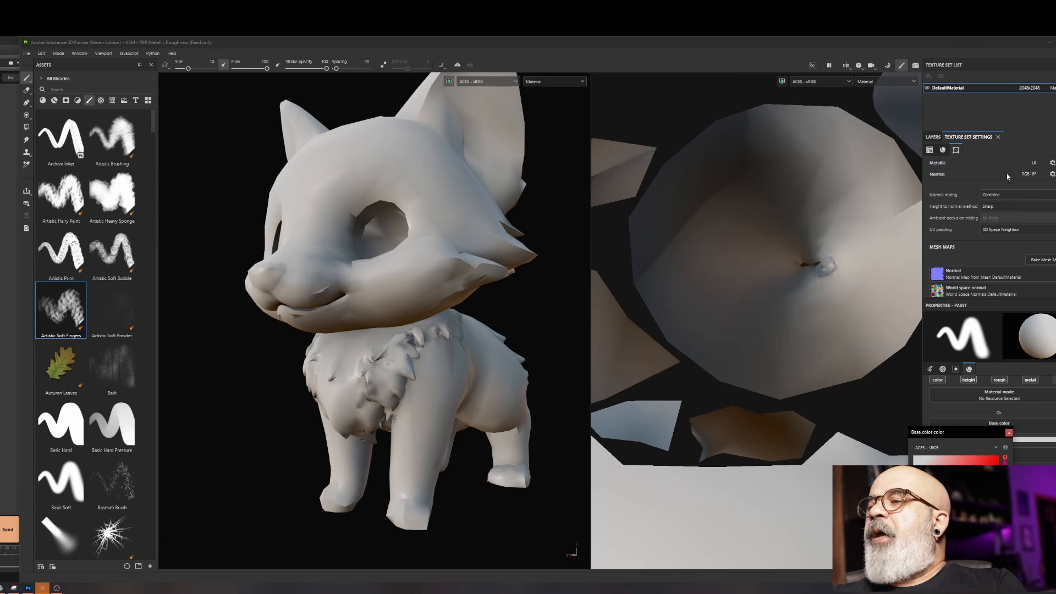
click(999, 461)
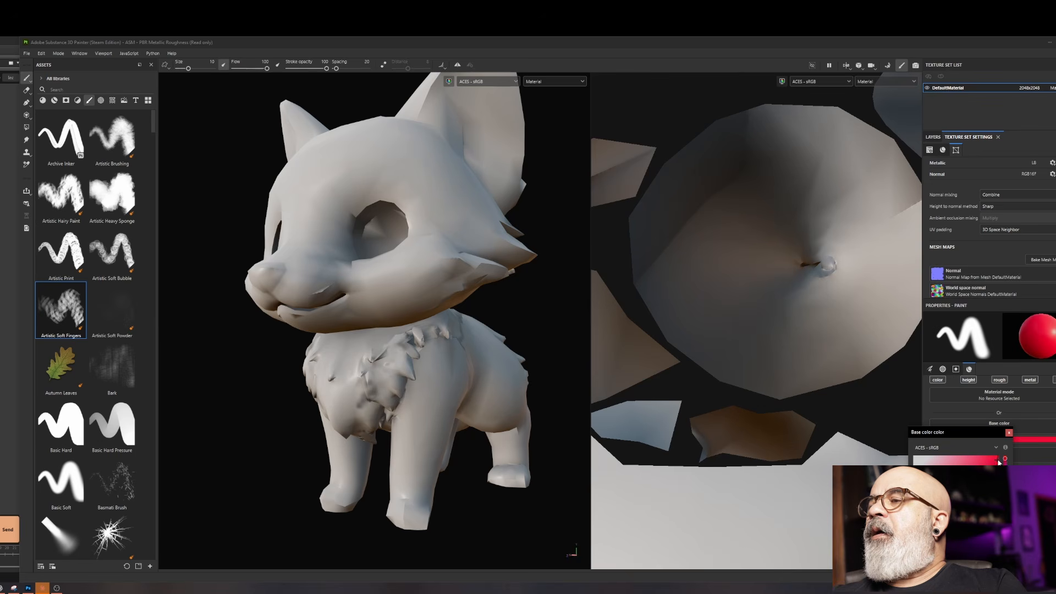
click(936, 131)
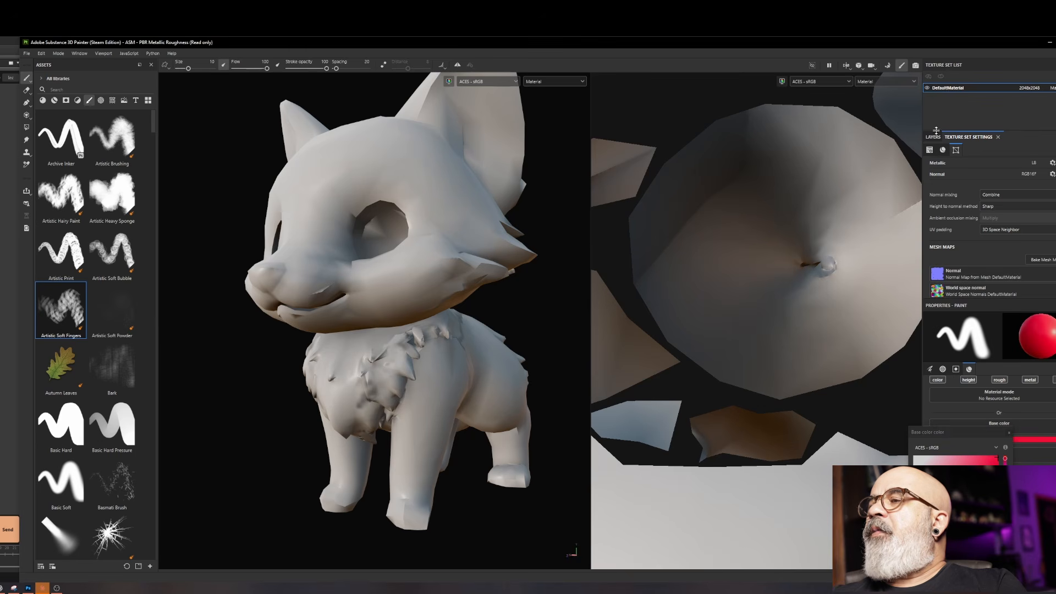
click(932, 137)
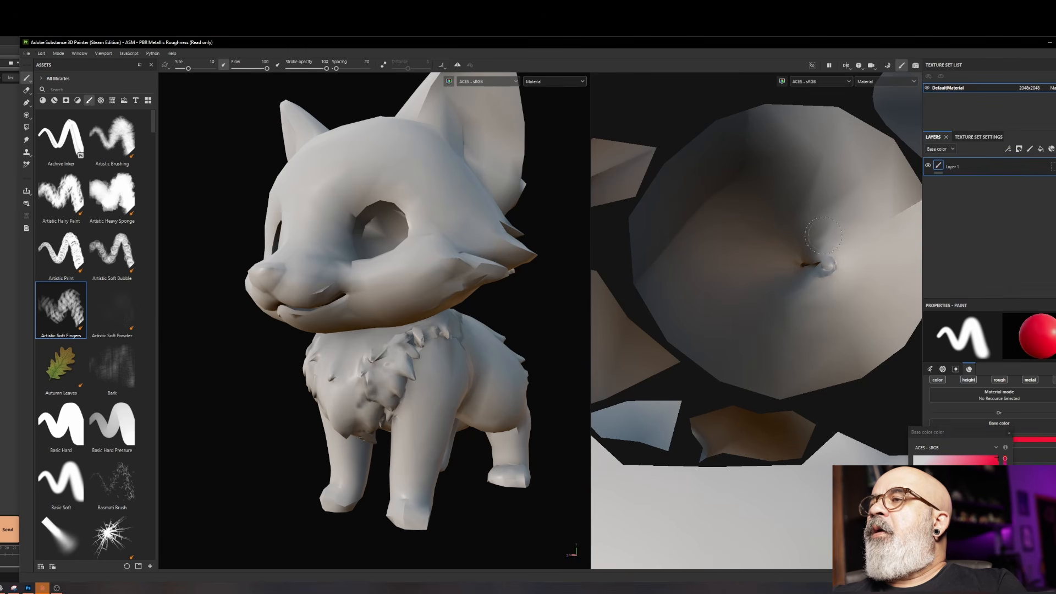
Paint a red spot at the center of the round leg island in the 2D view and check the hind paw
drag(823, 270, 825, 251)
alt+drag(330, 420, 505, 445)
alt+middle_drag(504, 446, 660, 393)
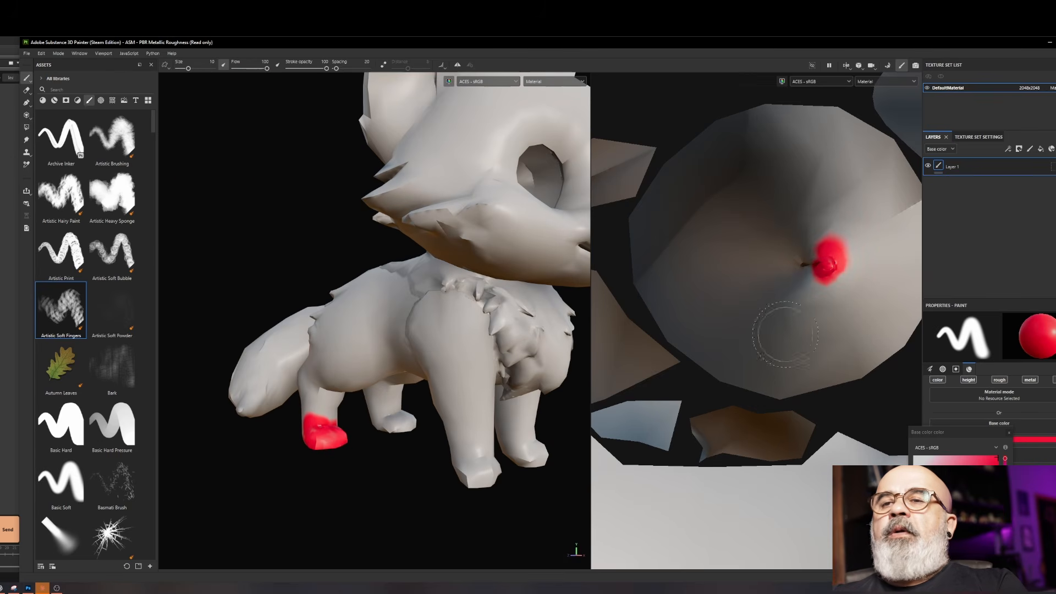
Paint red around the center of the other hind leg's round UV island in 2D and inspect the paw in 3D
alt+middle_drag(712, 287, 922, 341)
scroll(773, 297, down, 5)
scroll(775, 327, down, 3)
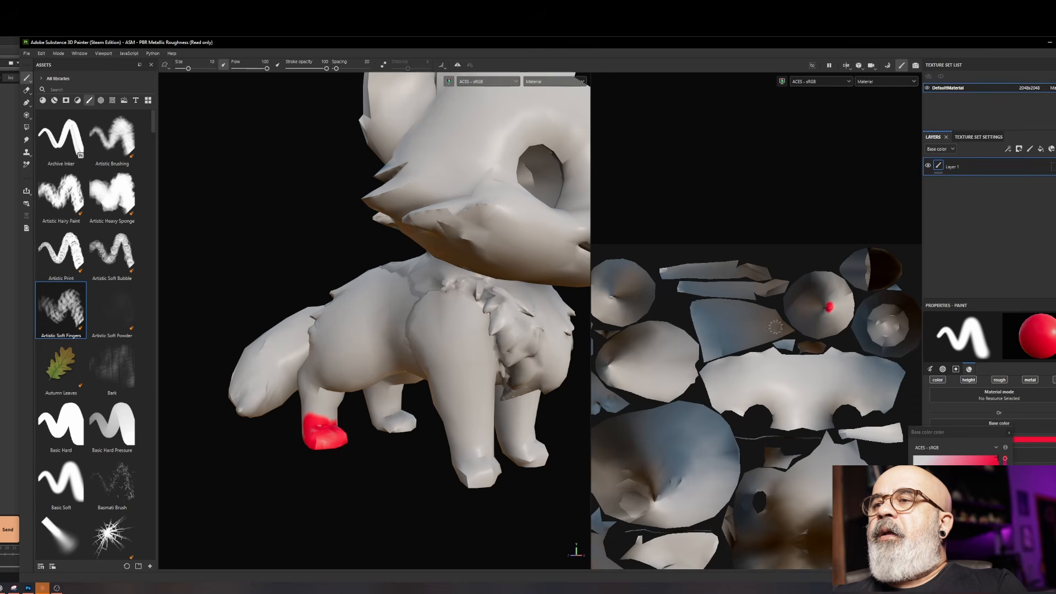
scroll(811, 306, up, 10)
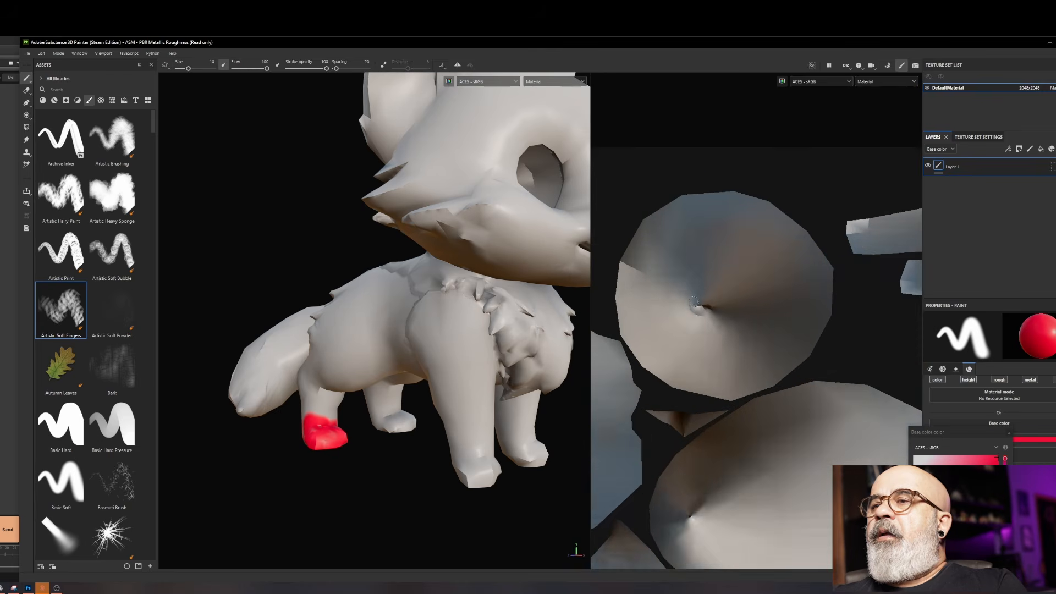
drag(696, 307, 695, 311)
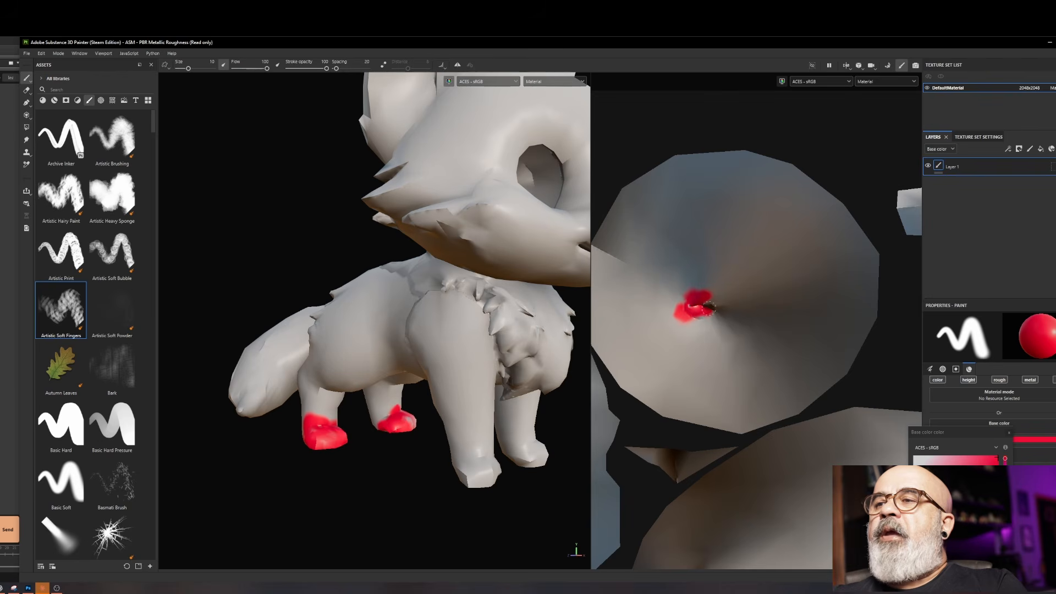
scroll(706, 307, up, 8)
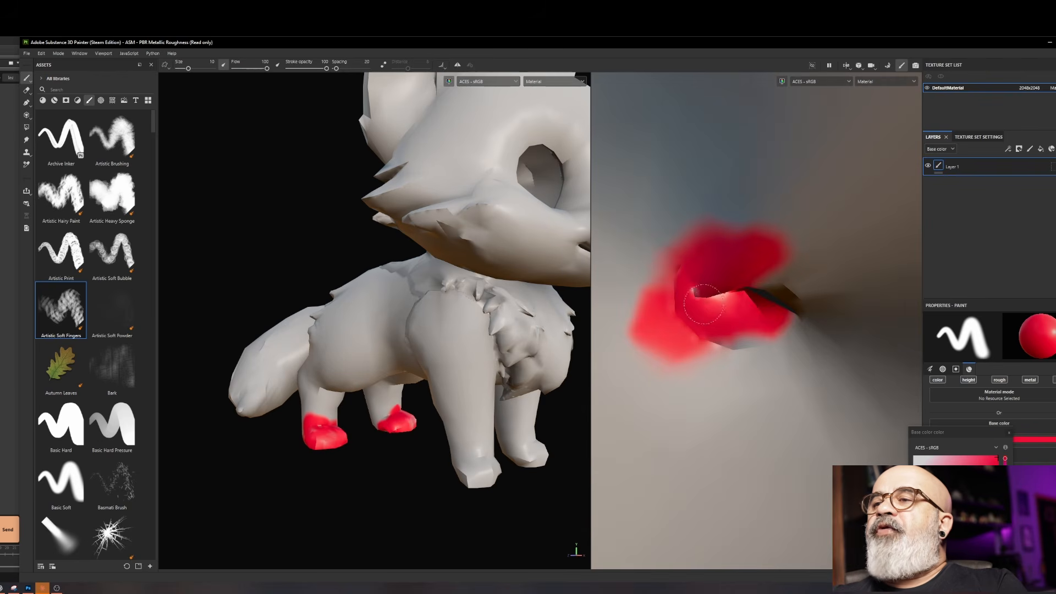
mouse_move(381, 412)
alt+mouse_down()
mouse_move(405, 418)
mouse_move(342, 469)
mouse_move(288, 427)
mouse_move(358, 454)
mouse_move(313, 442)
alt+mouse_up()
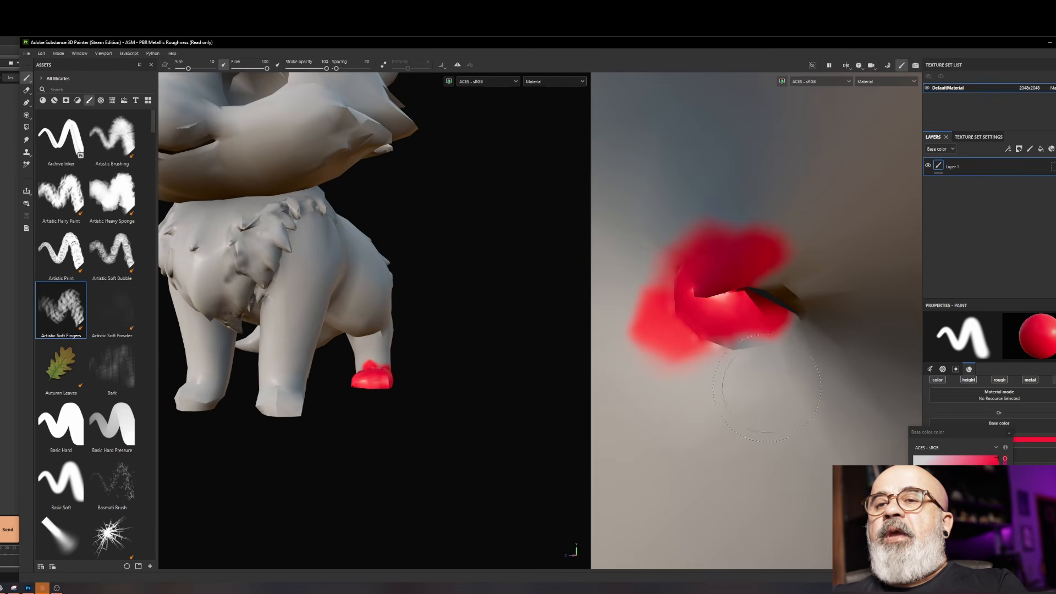
Paint red over the fox's hind leg and the side of its body, crossing the UV seams between them
scroll(784, 346, down, 6)
drag(784, 346, 763, 360)
alt+drag(426, 321, 439, 308)
mouse_move(421, 228)
mouse_down()
mouse_move(386, 282)
mouse_move(439, 269)
mouse_up()
mouse_move(388, 349)
alt+mouse_down()
mouse_move(448, 397)
mouse_move(676, 389)
mouse_move(765, 406)
alt+mouse_up()
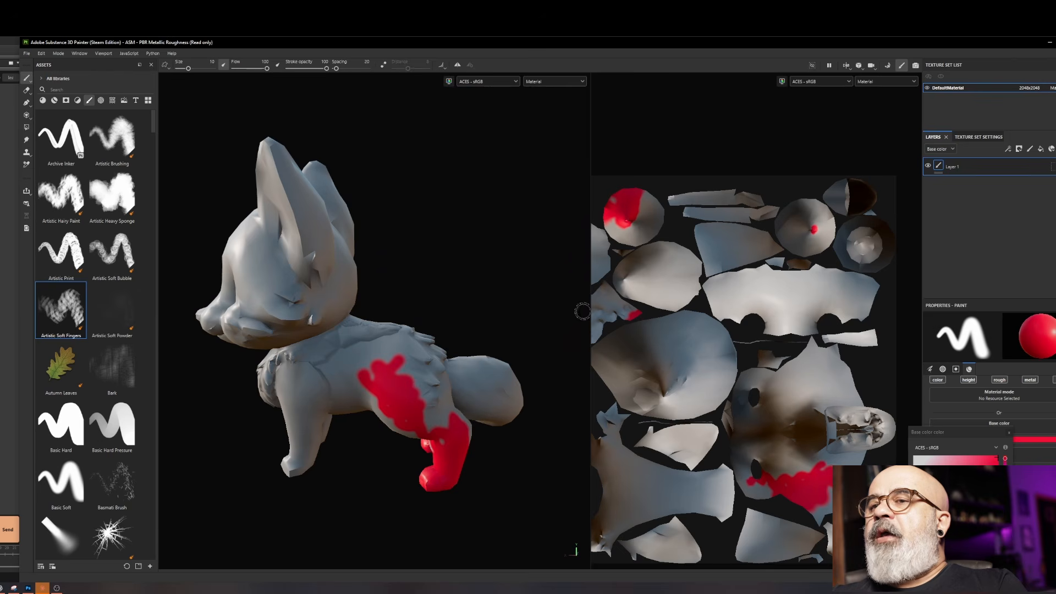
Apply the Bronze Corroded smart material to the fox above the painted layer
alt+drag(410, 390, 352, 385)
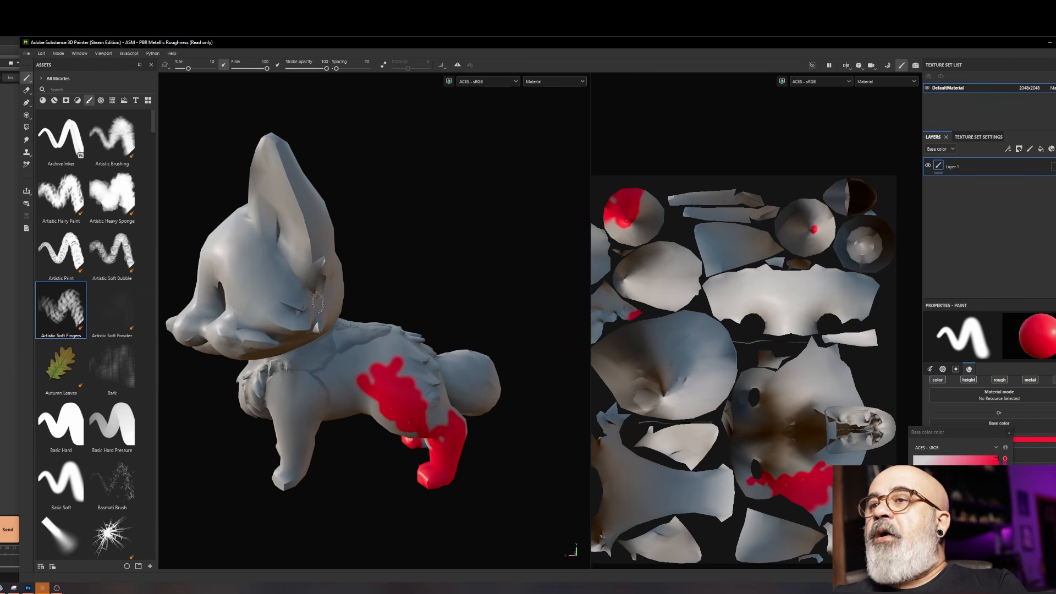
click(53, 100)
drag(61, 251, 304, 371)
Examine the bronze texture's detail and stretching on the fox's chest fur, front legs and paws
alt+drag(356, 435, 393, 451)
alt+middle_drag(393, 451, 432, 364)
alt+right_drag(433, 364, 384, 389)
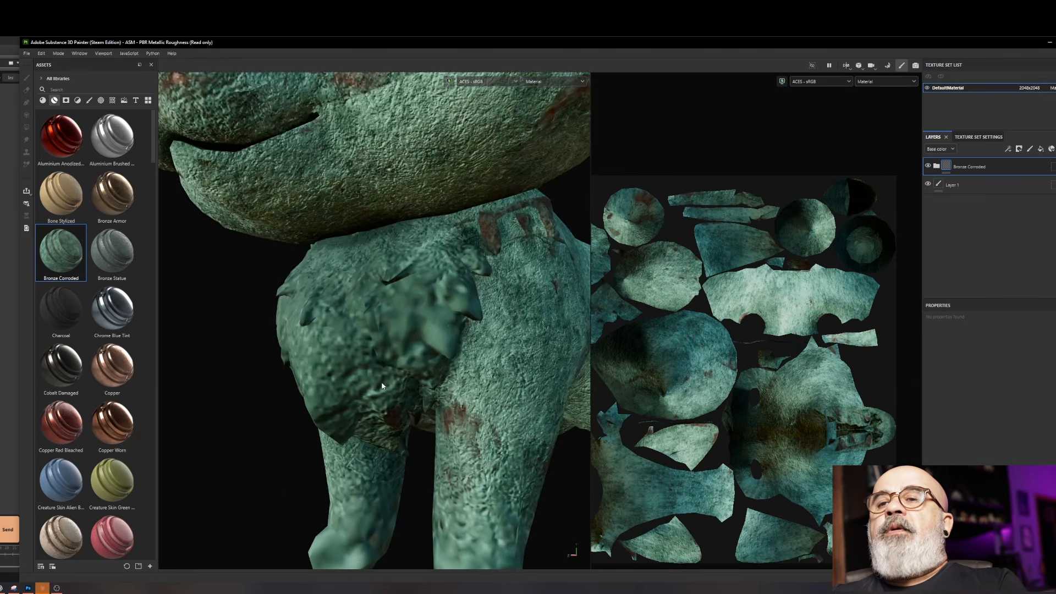
alt+drag(384, 389, 418, 352)
alt+right_drag(418, 352, 402, 320)
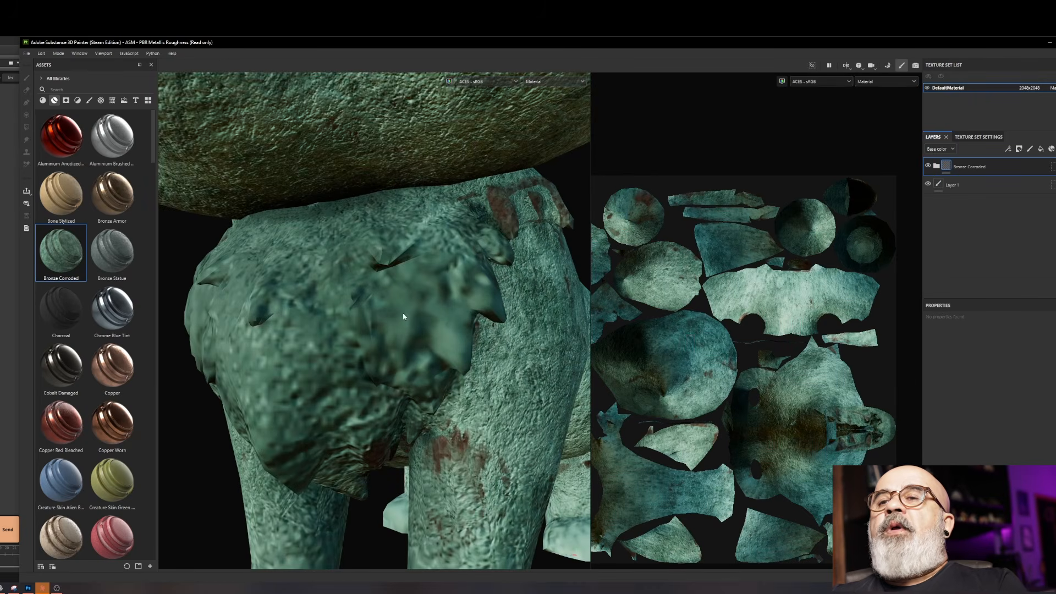
alt+drag(345, 286, 372, 308)
alt+middle_drag(379, 118, 457, 363)
alt+right_drag(384, 278, 376, 259)
alt+drag(380, 363, 371, 476)
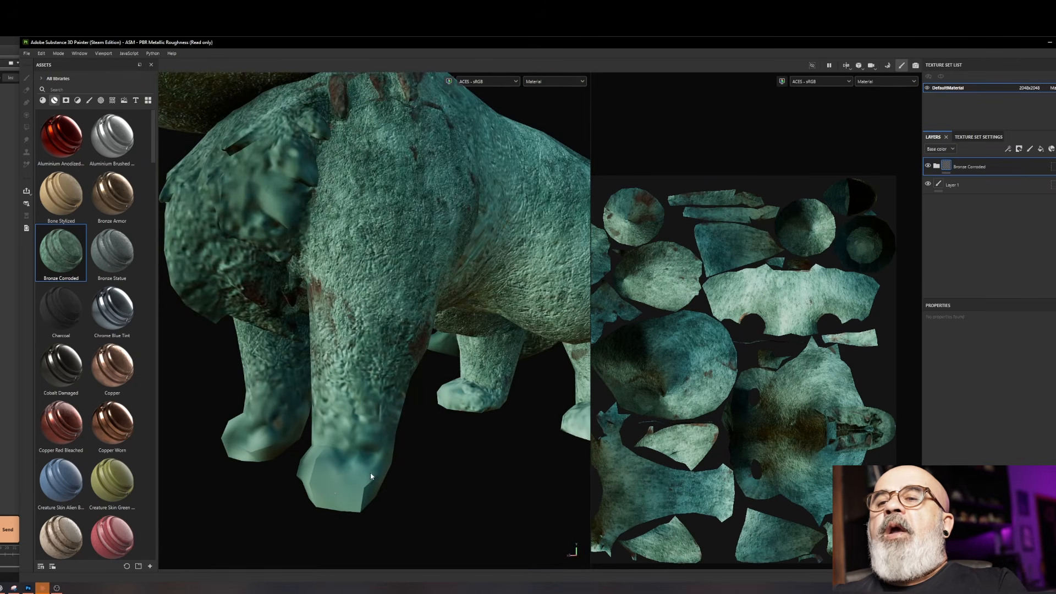
alt+right_drag(345, 518, 336, 378)
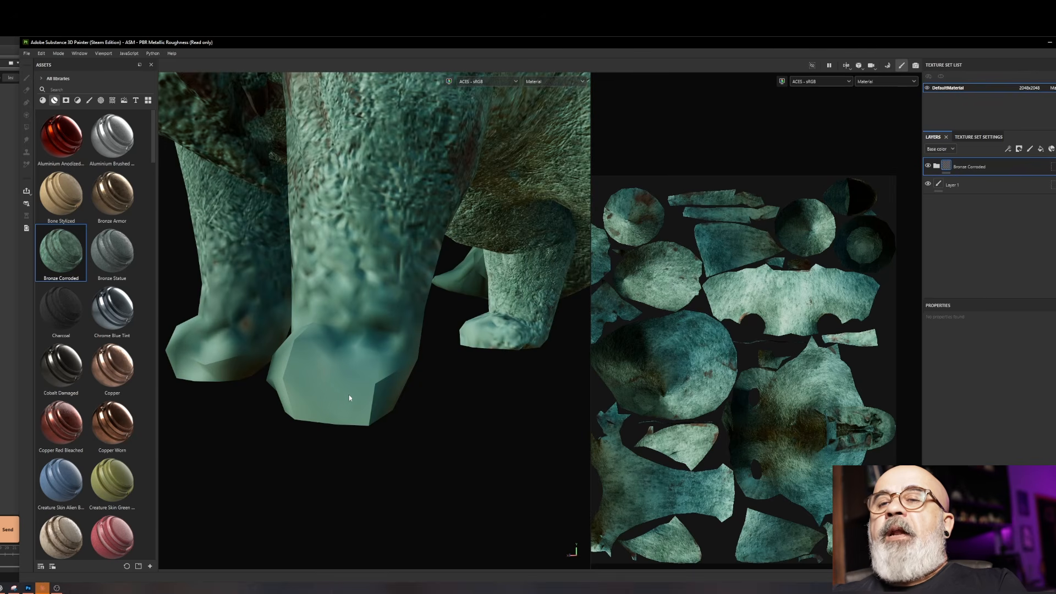
alt+right_drag(349, 395, 438, 451)
alt+drag(438, 451, 332, 425)
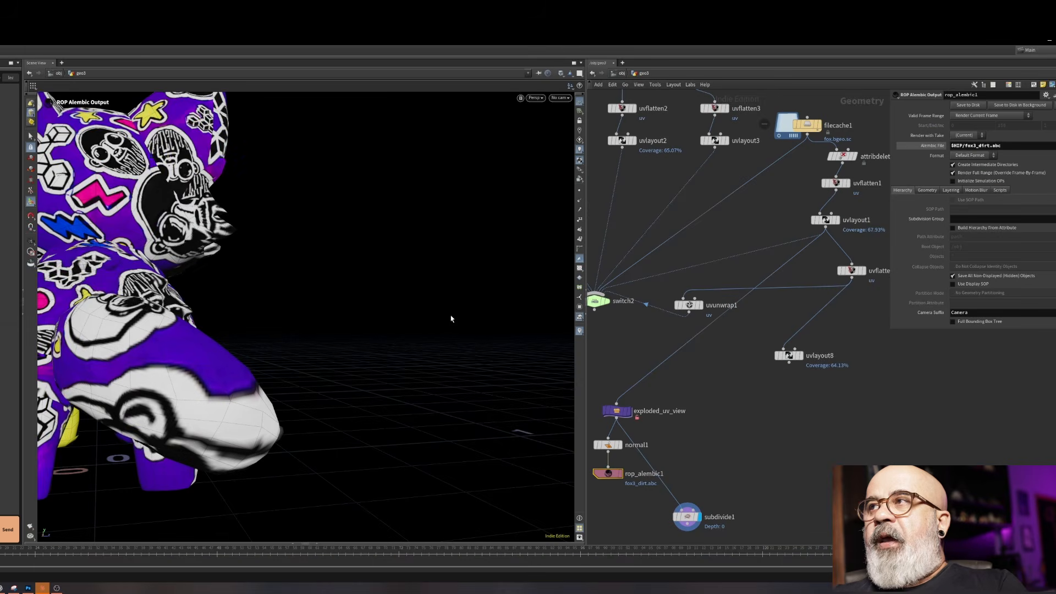
Switch to Houdini, select the exploded_uv_view node and examine the colored UV islands on the fox's body
mouse_move(450, 319)
mouse_down()
mouse_move(328, 361)
mouse_move(410, 279)
mouse_move(363, 300)
mouse_move(389, 369)
mouse_up()
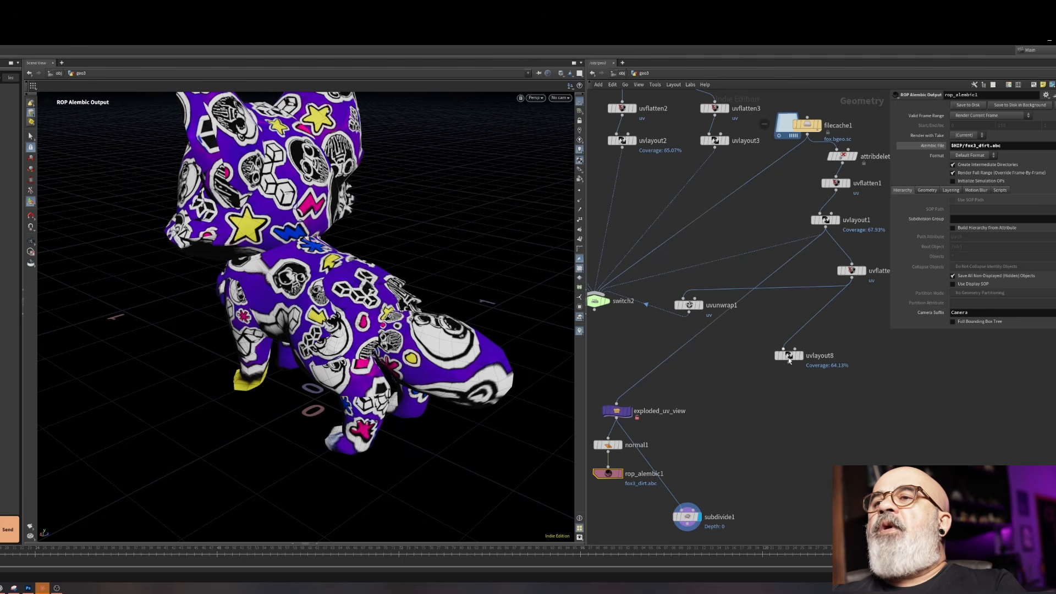
click(616, 411)
key(w)
key(w)
alt+drag(300, 299, 440, 261)
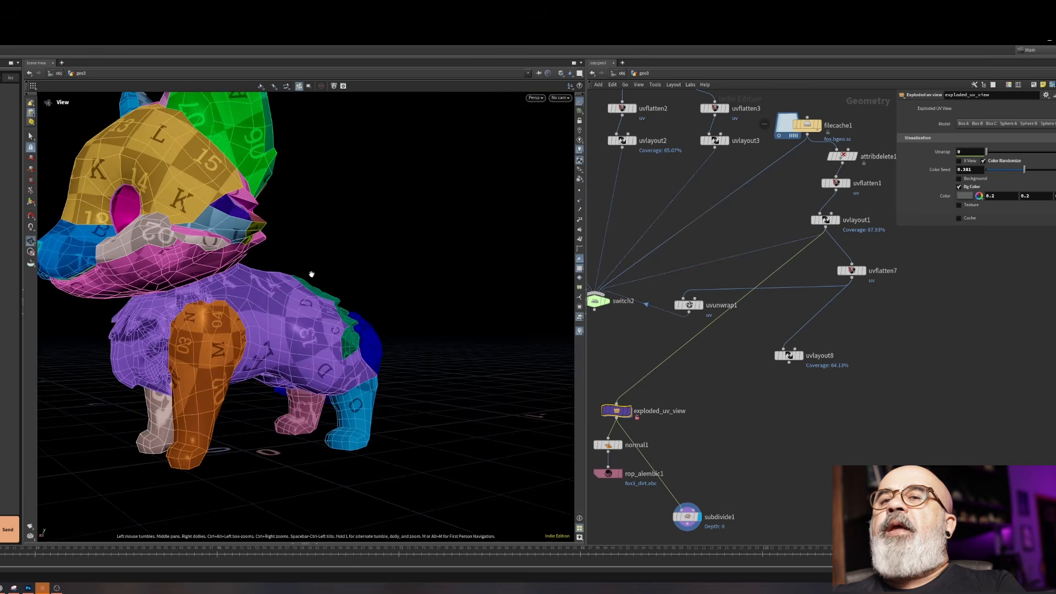
Examine the colored UV islands around the fox's head, chest fur and both front legs
alt+right_drag(297, 265, 375, 231)
alt+drag(374, 231, 236, 327)
alt+middle_drag(236, 326, 325, 333)
alt+drag(325, 332, 360, 313)
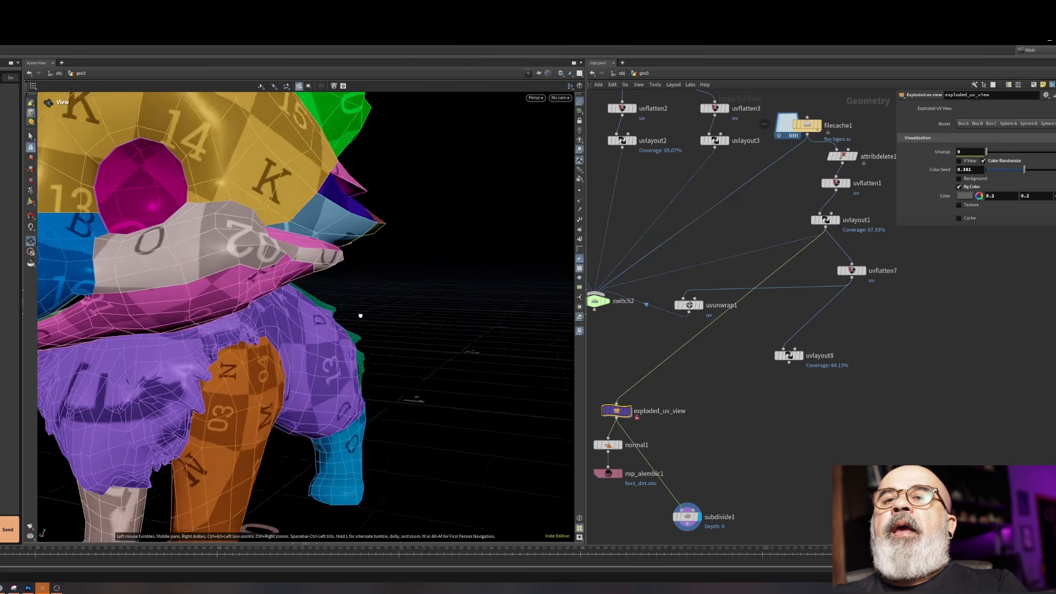
alt+right_drag(360, 313, 208, 375)
alt+drag(207, 375, 364, 367)
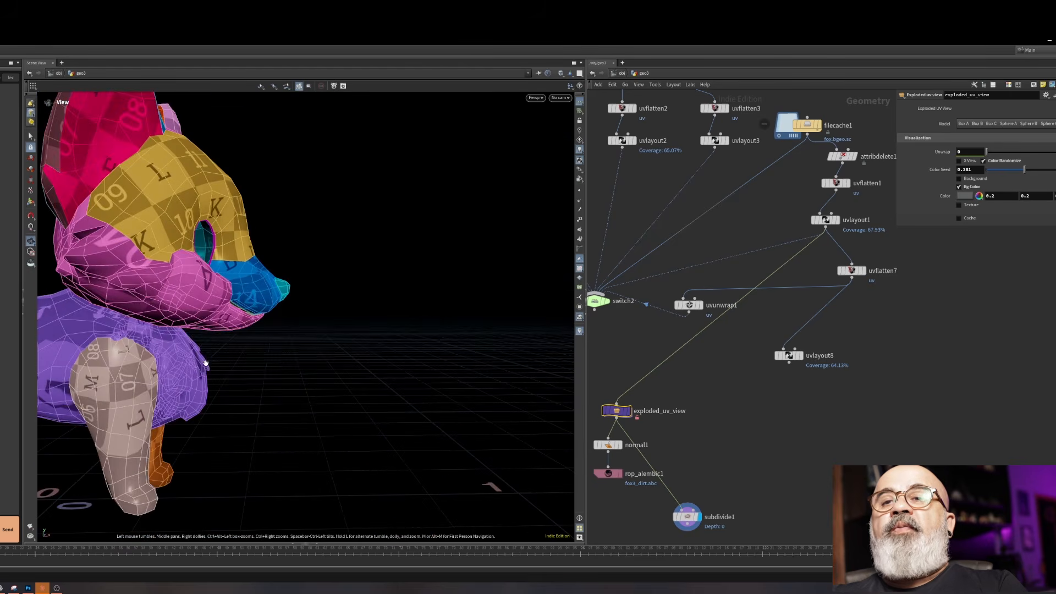
alt+middle_drag(240, 359, 302, 365)
alt+drag(302, 365, 221, 368)
middle_drag(787, 289, 805, 292)
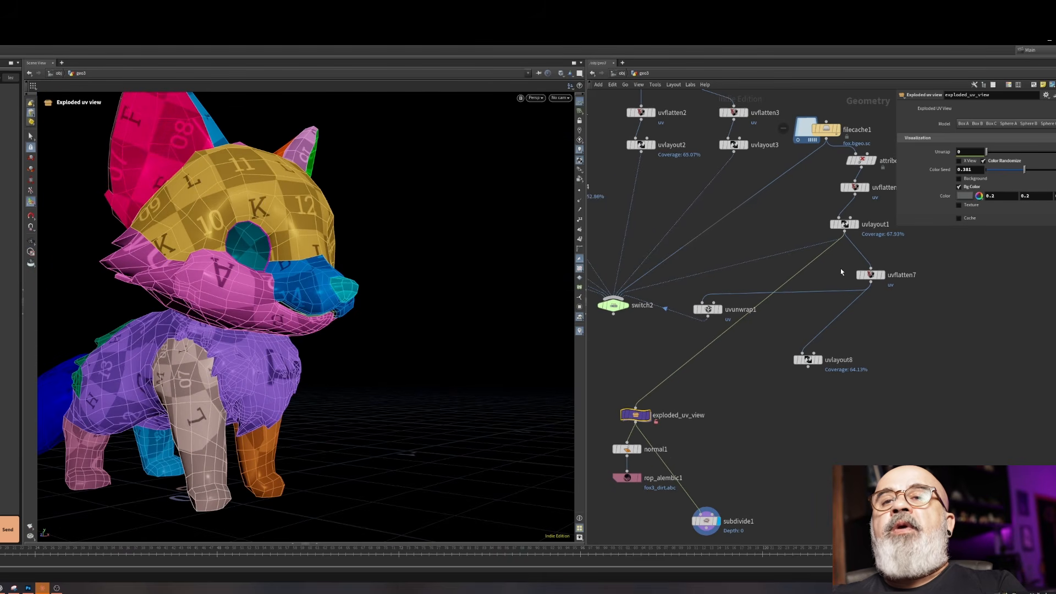
Display the exploded_uv_view node instead of subdivide1 and check the UV islands on the fox's neck and back
drag(644, 418, 641, 417)
click(647, 414)
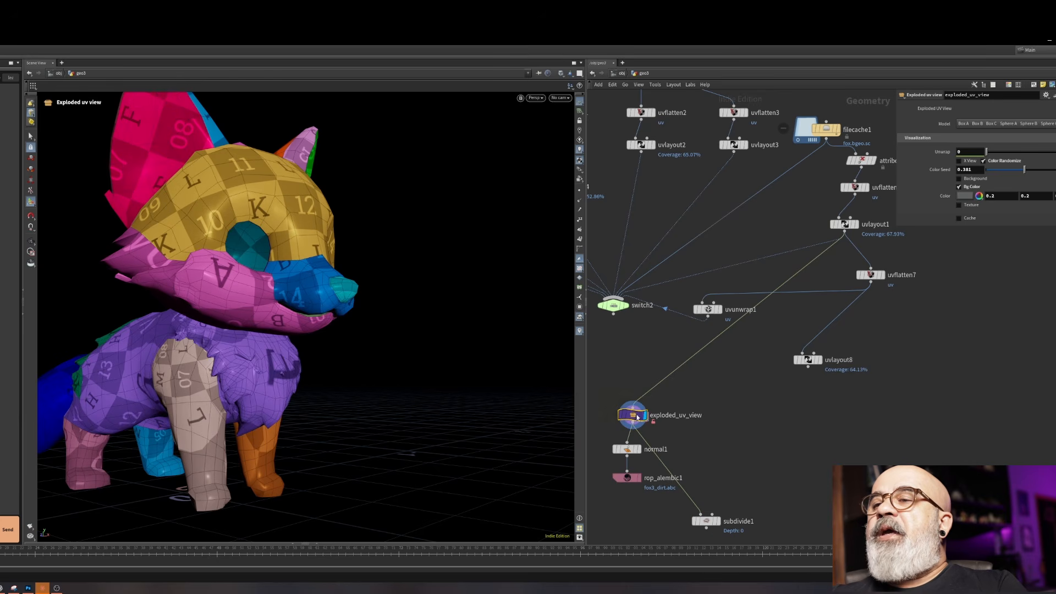
alt+drag(220, 354, 269, 363)
alt+middle_drag(270, 363, 417, 375)
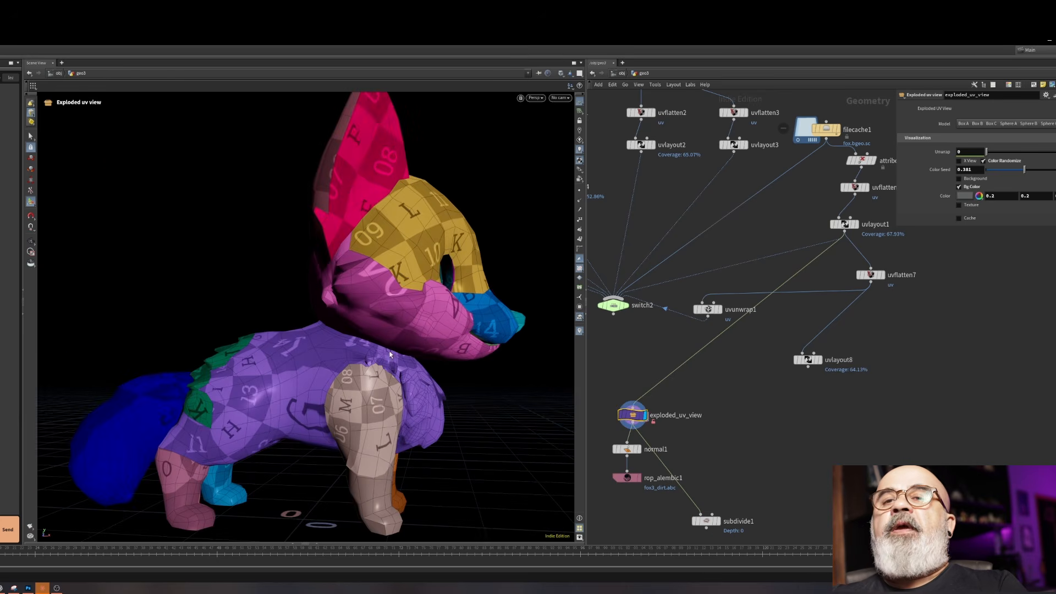
scroll(352, 349, up, 5)
alt+drag(302, 342, 315, 400)
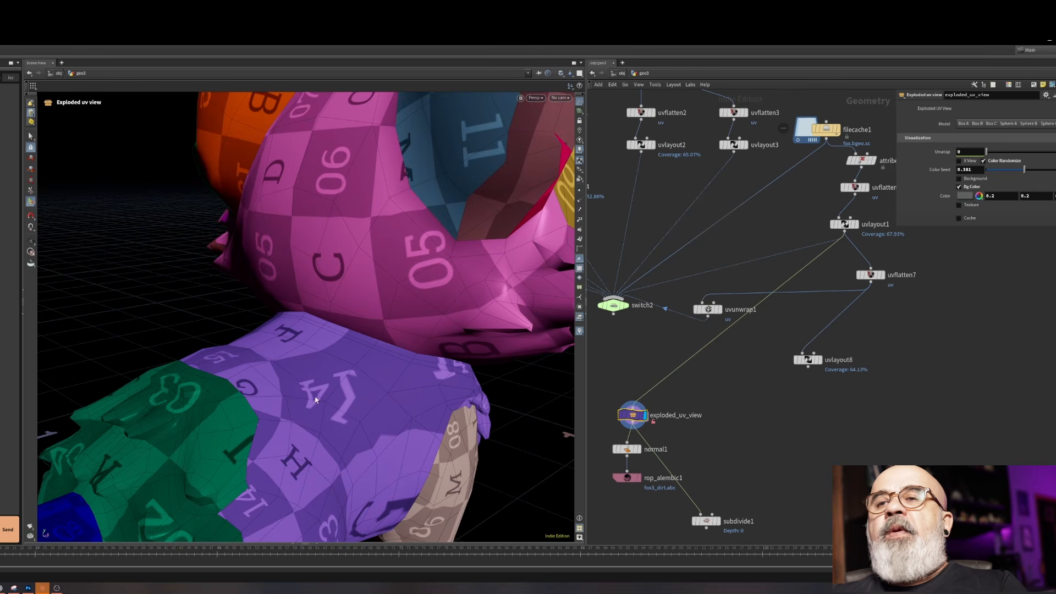
Reopen the seam selection of uvflatten1 and add a seam from the front leg up to the neck opening on one shoulder
middle_drag(816, 271, 802, 334)
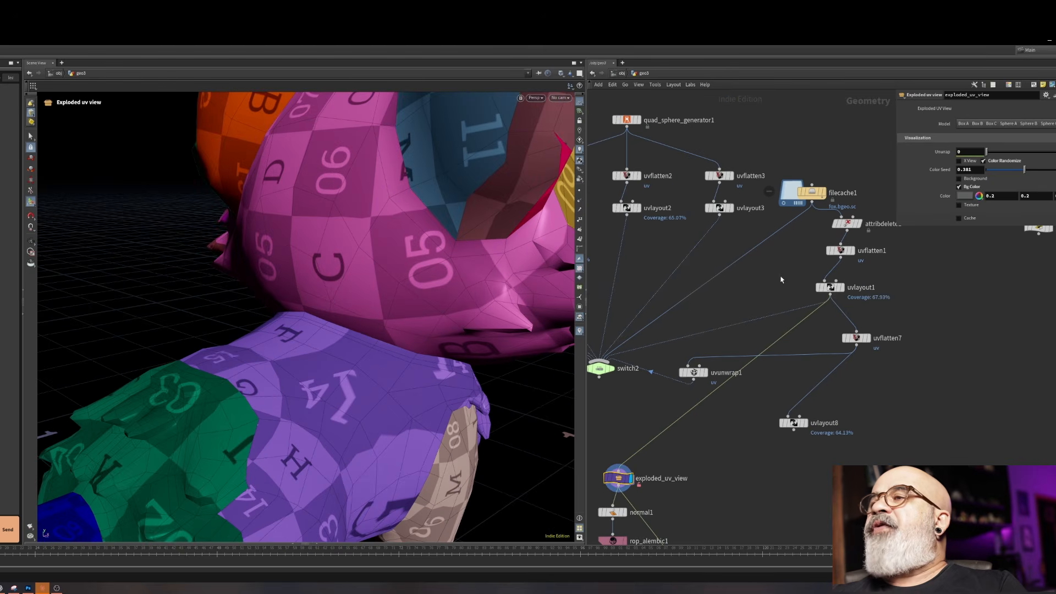
drag(841, 281, 898, 307)
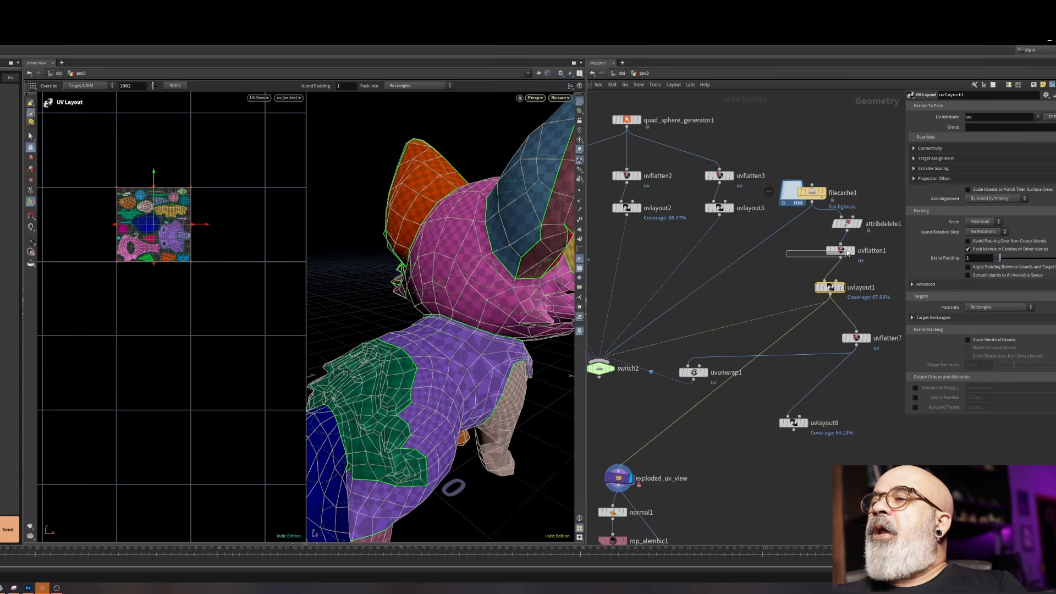
drag(871, 246, 872, 248)
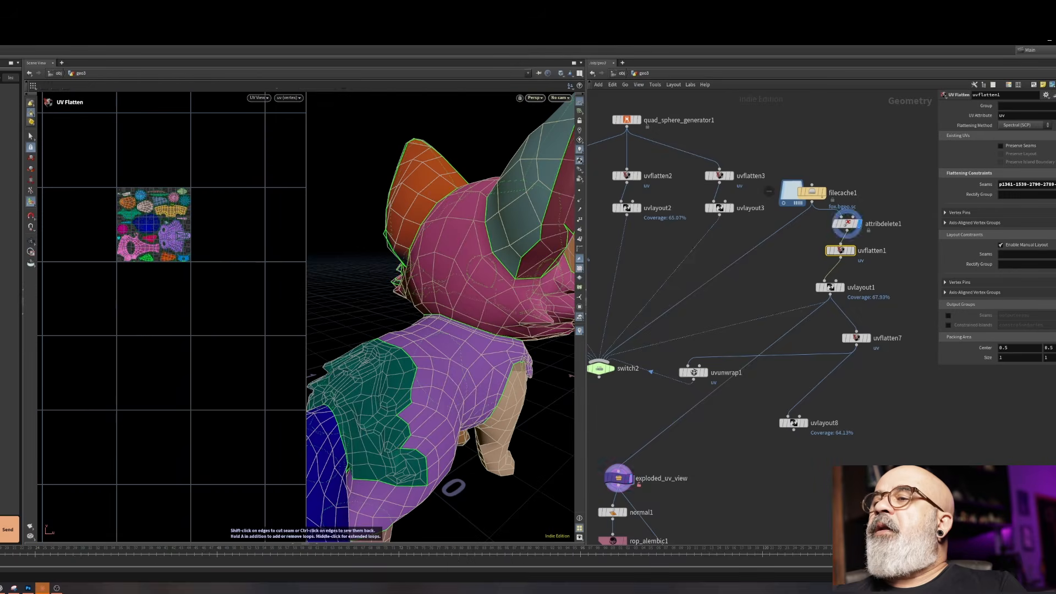
click(1055, 185)
alt+drag(256, 371, 253, 319)
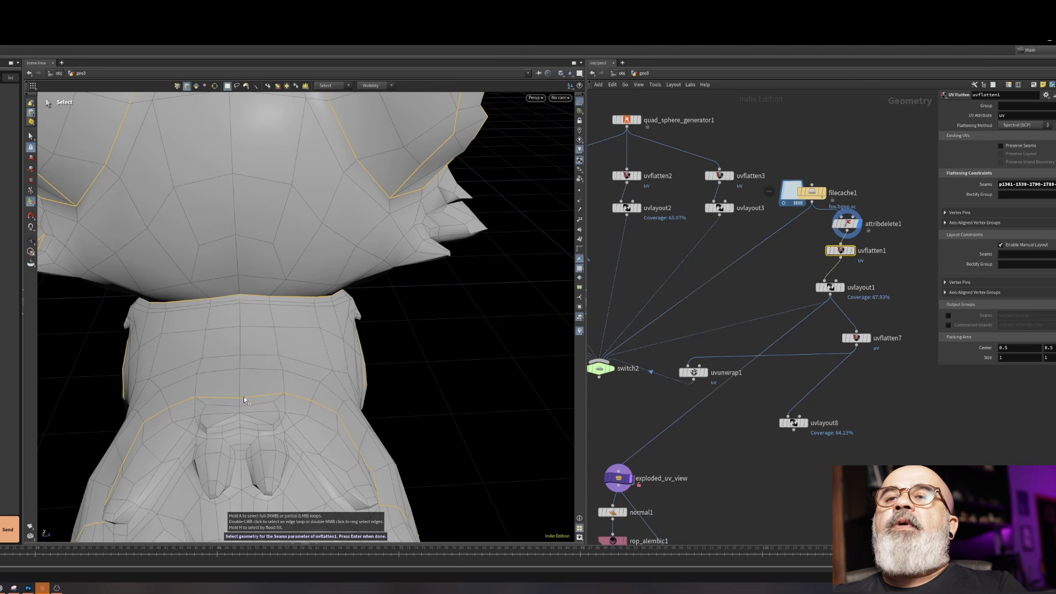
alt+drag(299, 378, 56, 306)
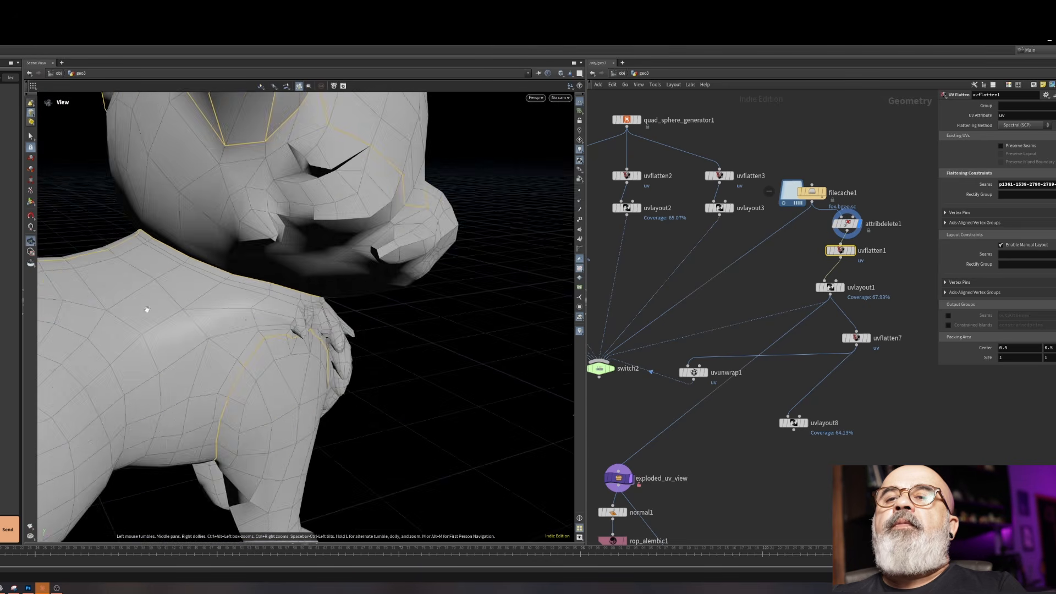
alt+drag(281, 310, 199, 307)
alt+right_drag(199, 307, 415, 219)
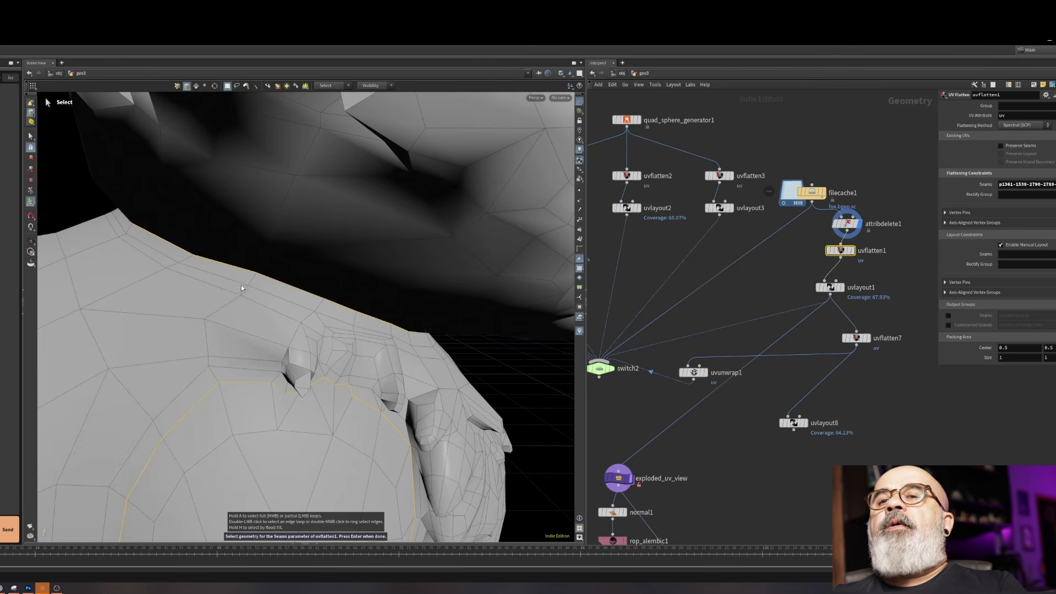
alt+right_drag(261, 312, 217, 352)
Add the matching seam between the front leg and the neck opening on the other shoulder and accept the selection
alt+drag(217, 352, 418, 385)
alt+right_drag(165, 352, 223, 271)
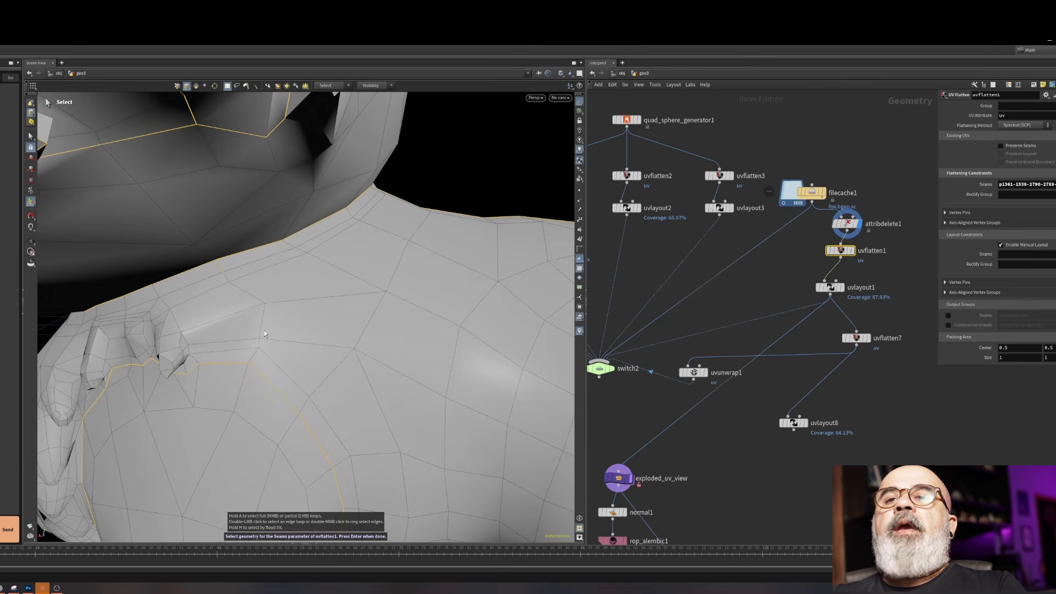
alt+right_drag(306, 300, 207, 407)
alt+drag(207, 407, 333, 379)
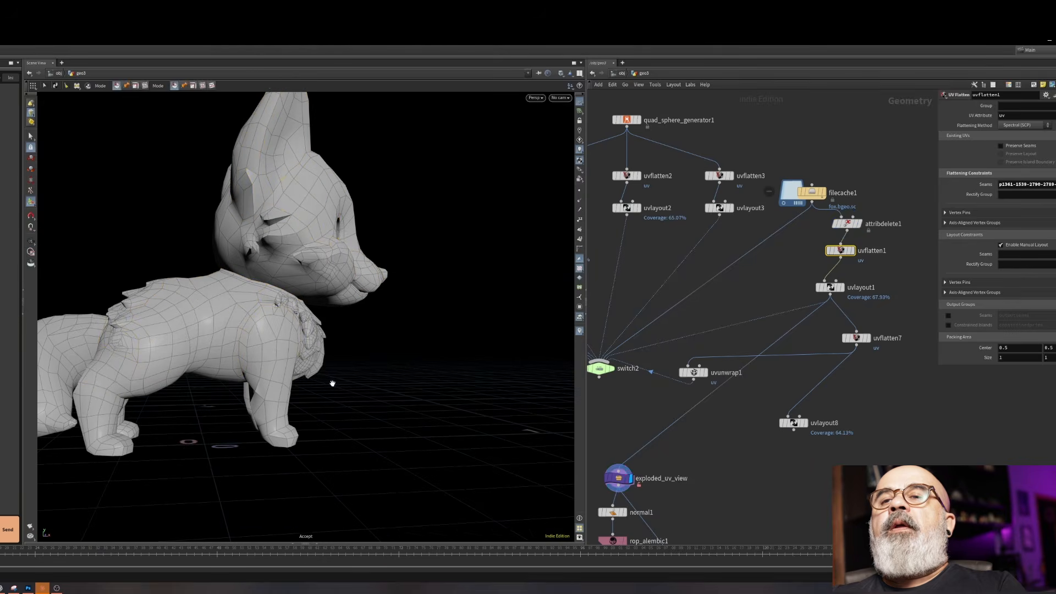
key(Return)
Reopen the seam selection and connect the two front-leg seams with edges beneath the fox's chest
alt+drag(333, 386, 357, 380)
alt+right_drag(357, 379, 434, 286)
alt+drag(408, 274, 385, 242)
key(Return)
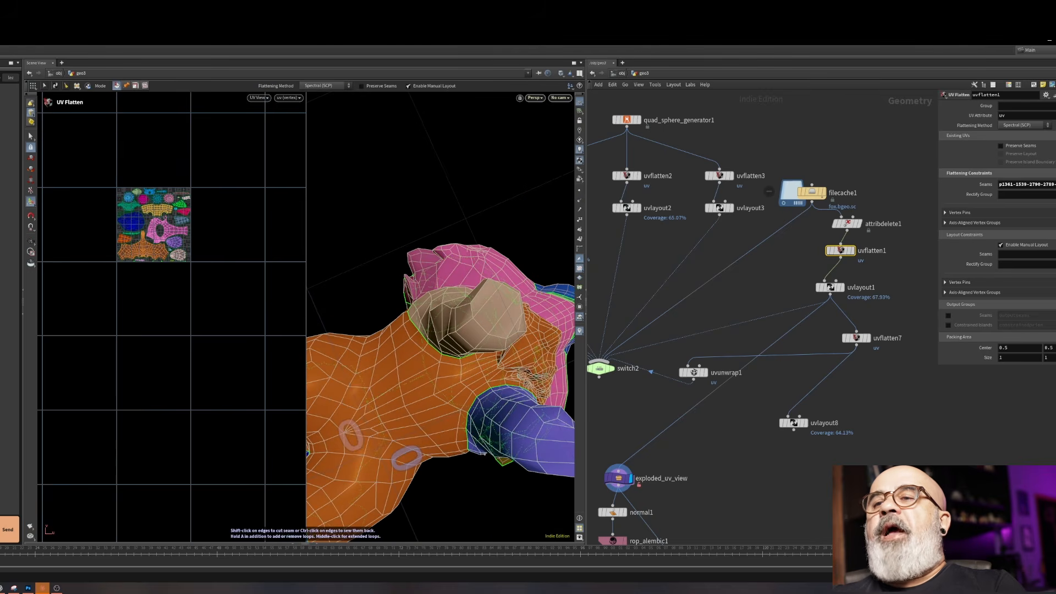
key(Escape)
mouse_move(388, 432)
mouse_down()
mouse_move(370, 361)
mouse_move(380, 331)
mouse_up()
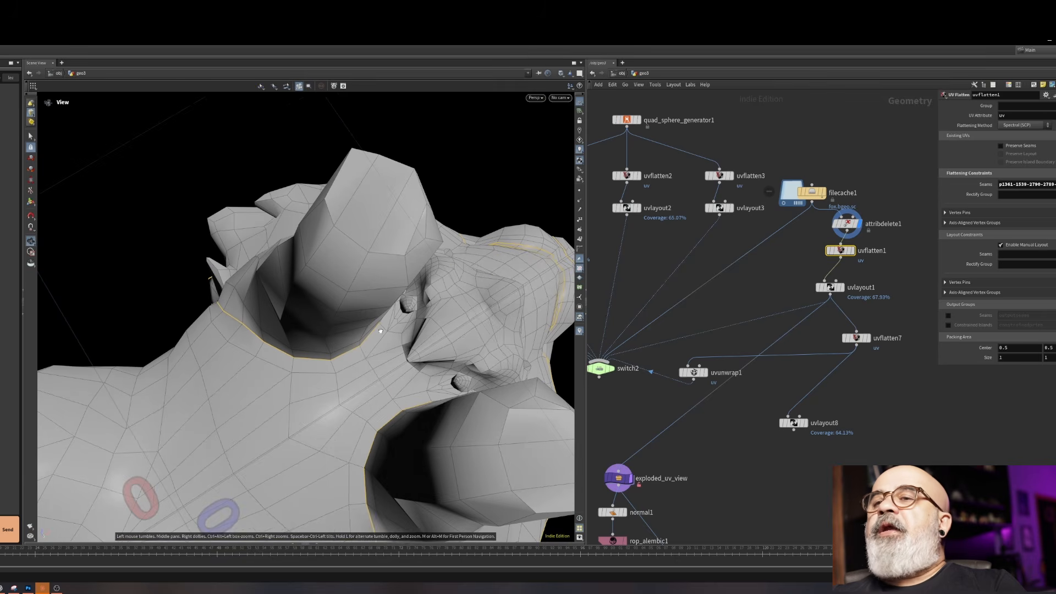
key(Return)
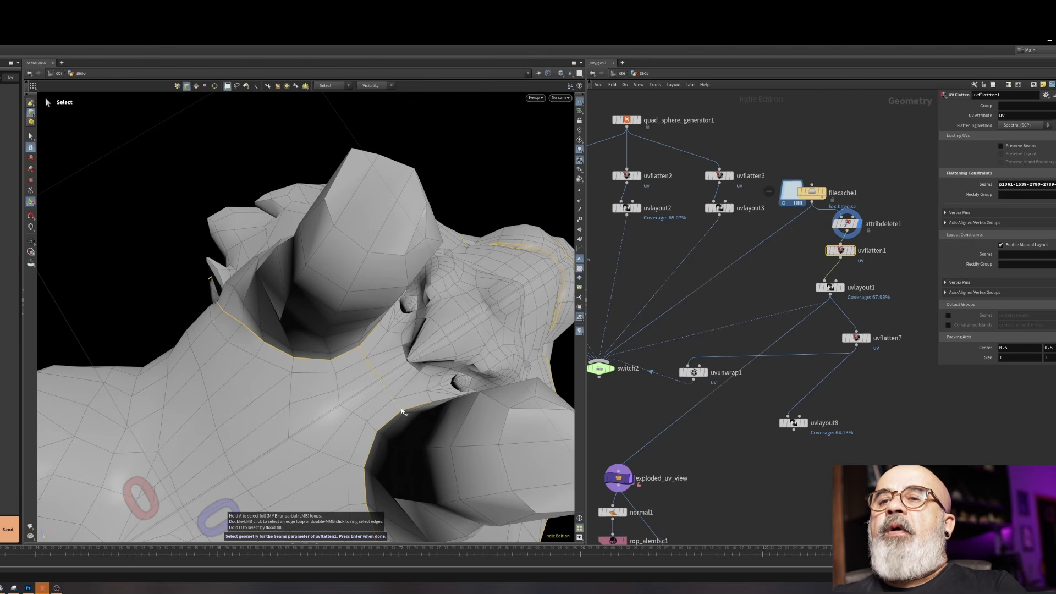
Add a seam along the center line of the chest fur down to the seam between the front legs
alt+drag(389, 370, 441, 490)
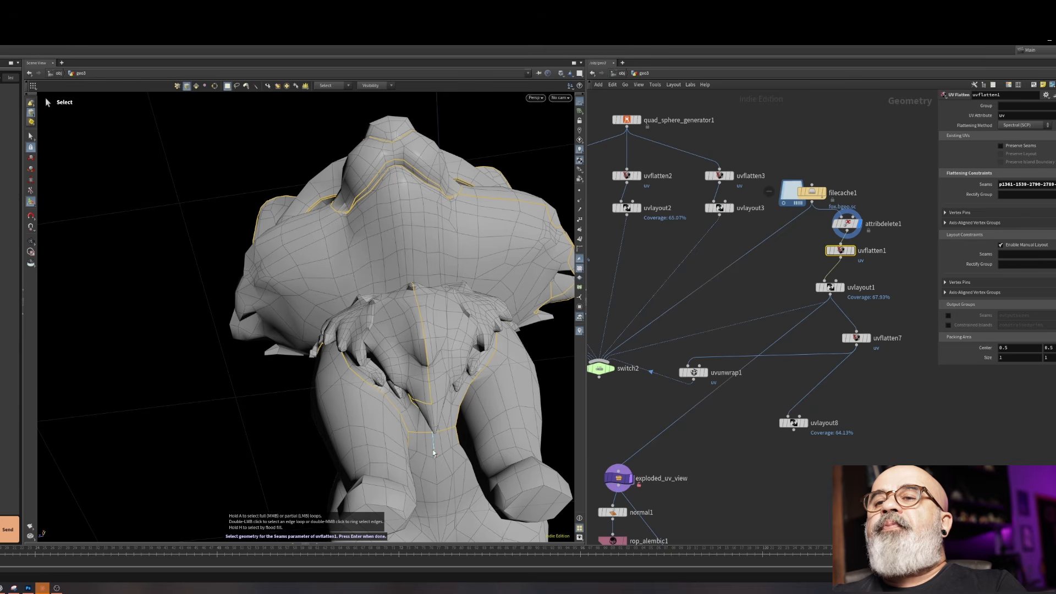
scroll(434, 453, up, 3)
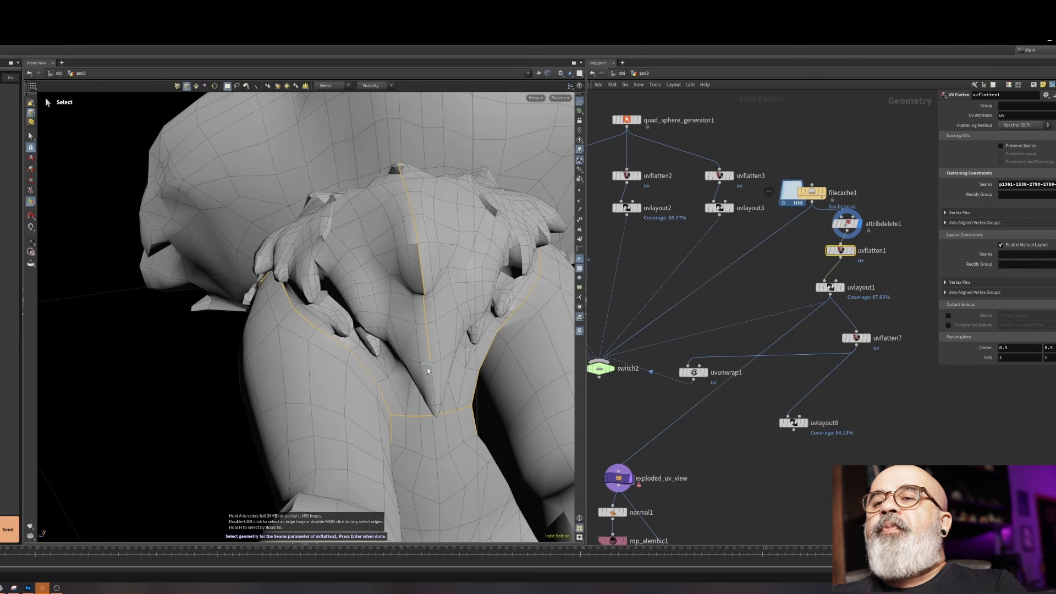
alt+drag(435, 414, 391, 233)
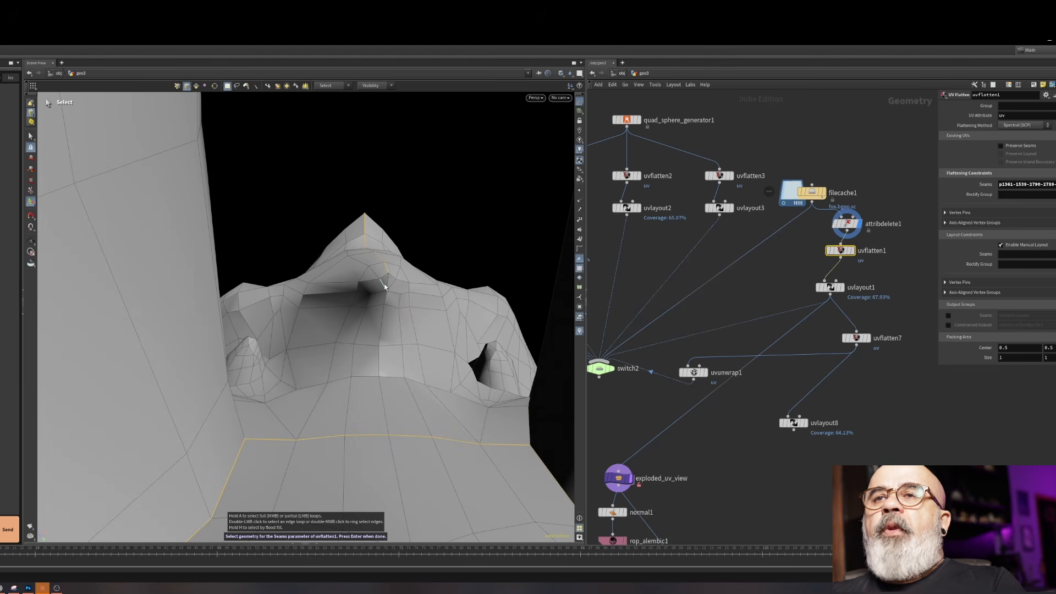
Add a seam along the belly's center line, between the hind legs and up to the tail, and accept the seams
alt+drag(395, 301, 344, 402)
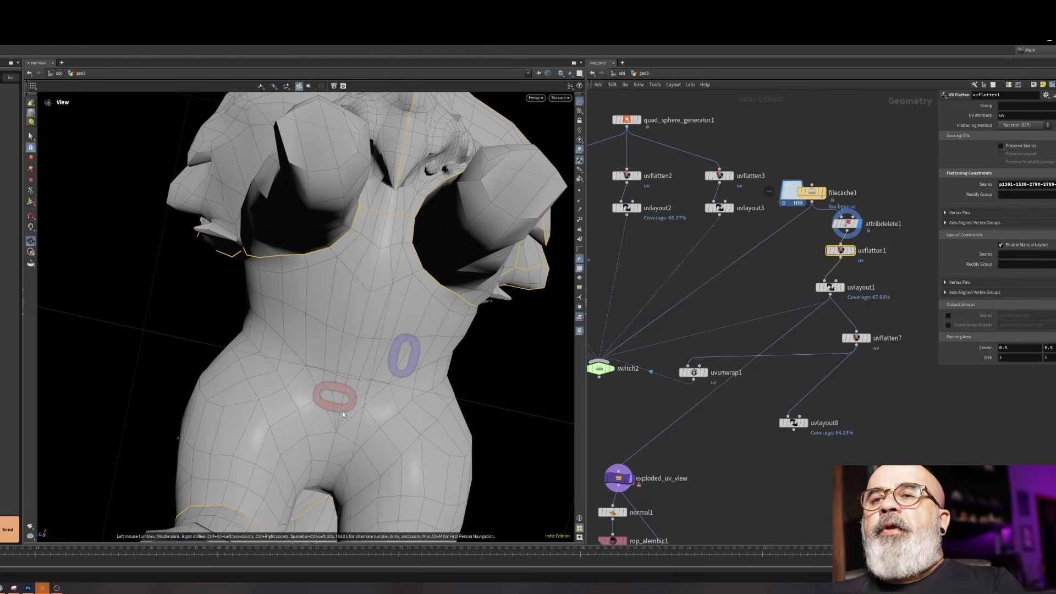
alt+drag(331, 469, 329, 302)
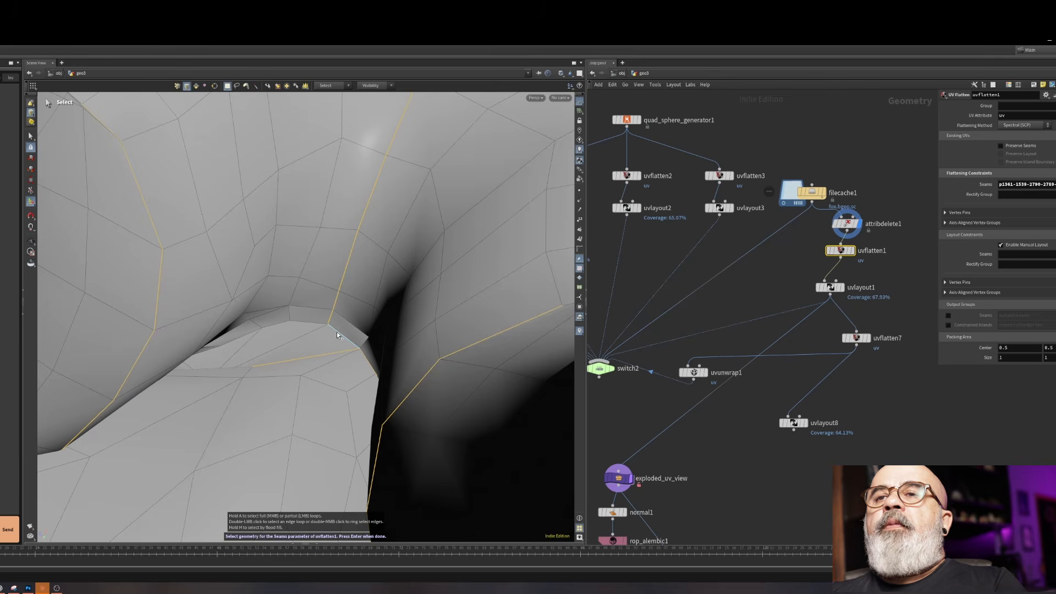
alt+drag(337, 335, 622, 321)
drag(367, 288, 267, 358)
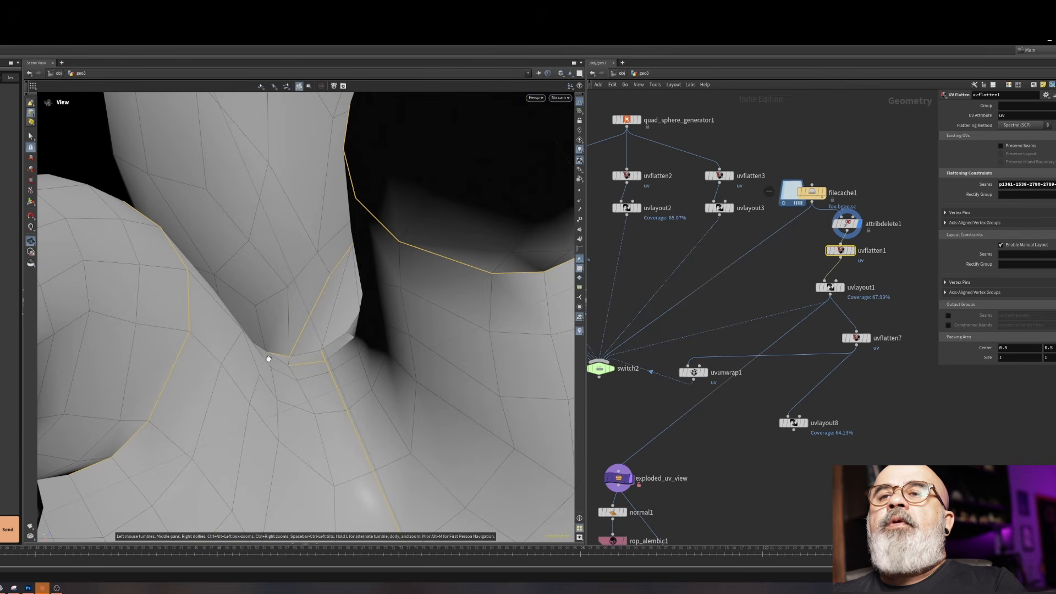
drag(326, 334, 320, 233)
right_drag(320, 234, 139, 375)
drag(275, 280, 313, 331)
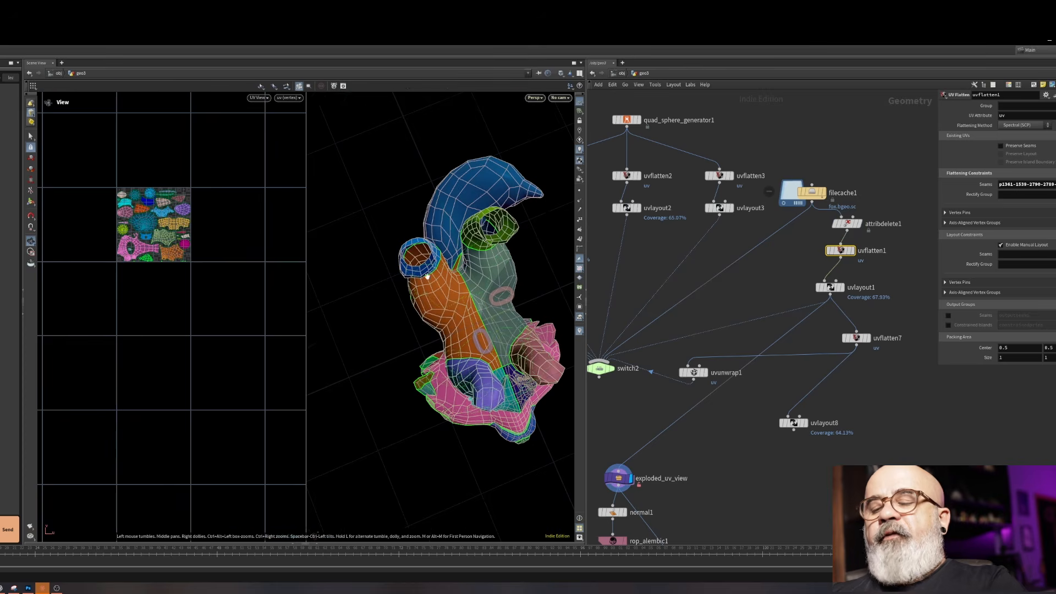
Inspect the re-flattened UV islands on the fox's belly, side and shoulder
drag(295, 322, 444, 393)
middle_drag(413, 253, 396, 337)
drag(396, 337, 340, 314)
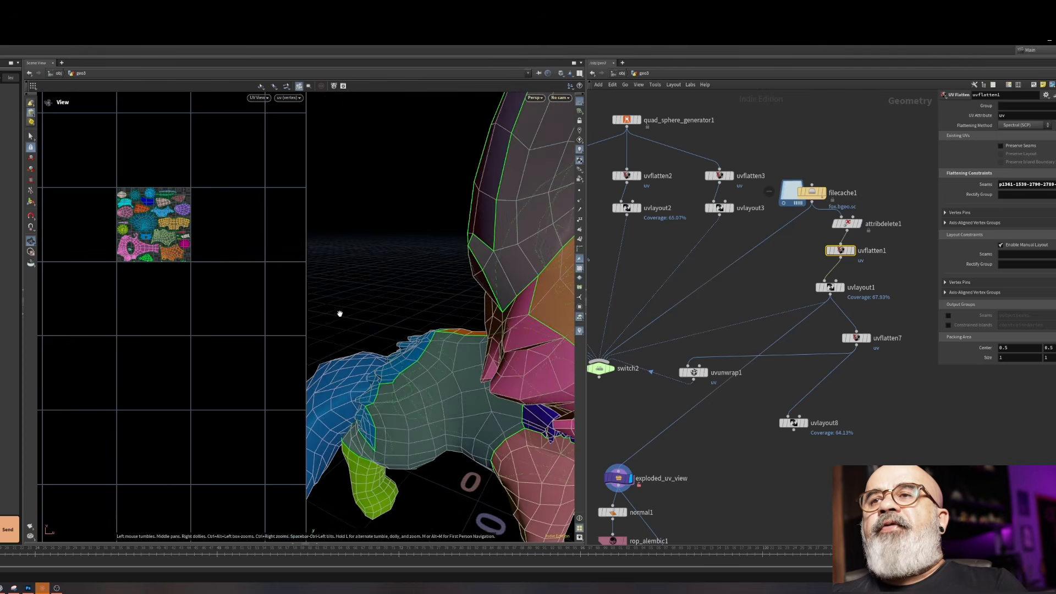
middle_drag(460, 374, 420, 307)
drag(419, 307, 493, 308)
key(Return)
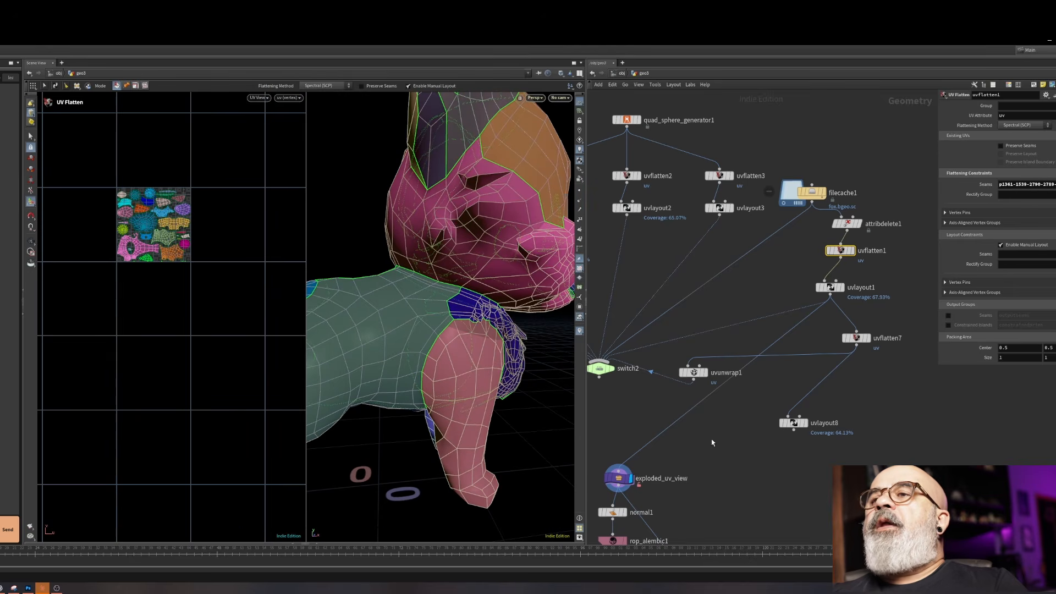
Enable the texture display in exploded_uv_view and inspect the pattern across the fox's body and legs
drag(610, 502, 610, 502)
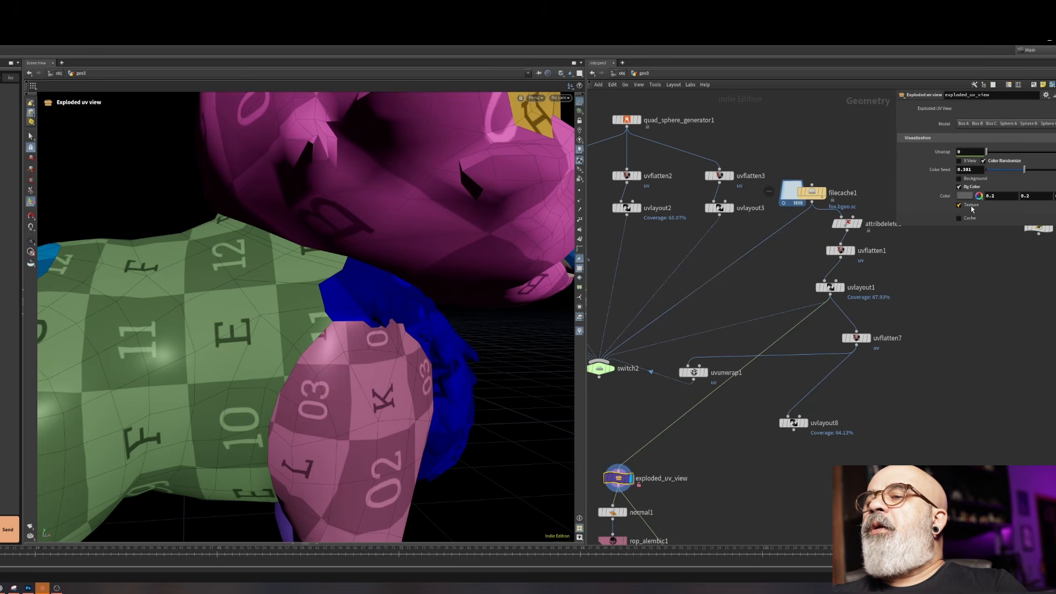
click(971, 208)
key(Escape)
right_drag(368, 286, 312, 328)
drag(312, 329, 457, 308)
right_drag(457, 308, 401, 324)
click(971, 205)
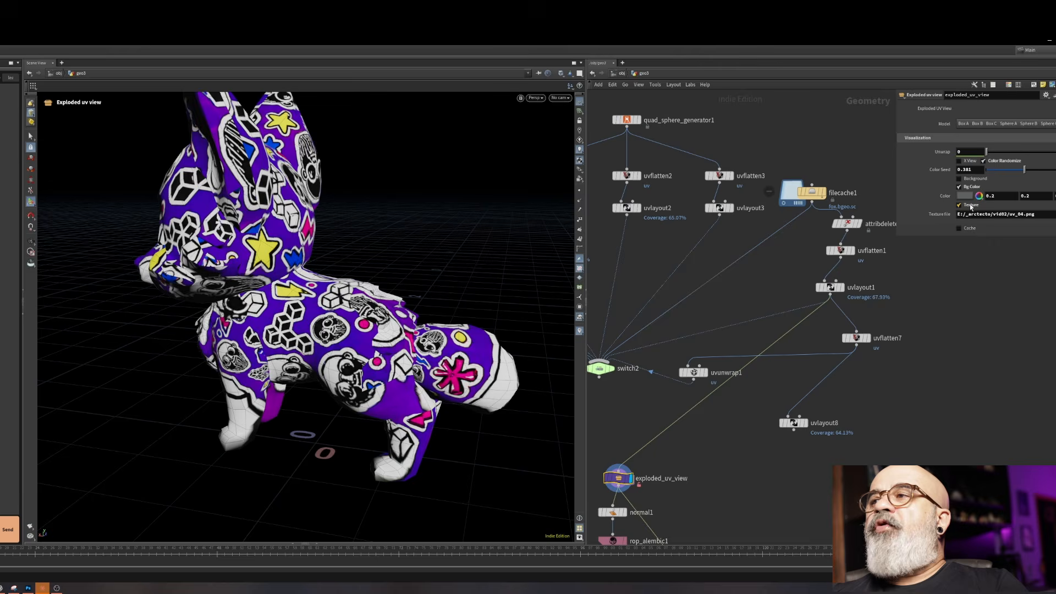
right_drag(368, 336, 368, 303)
drag(369, 302, 365, 288)
right_drag(365, 287, 356, 335)
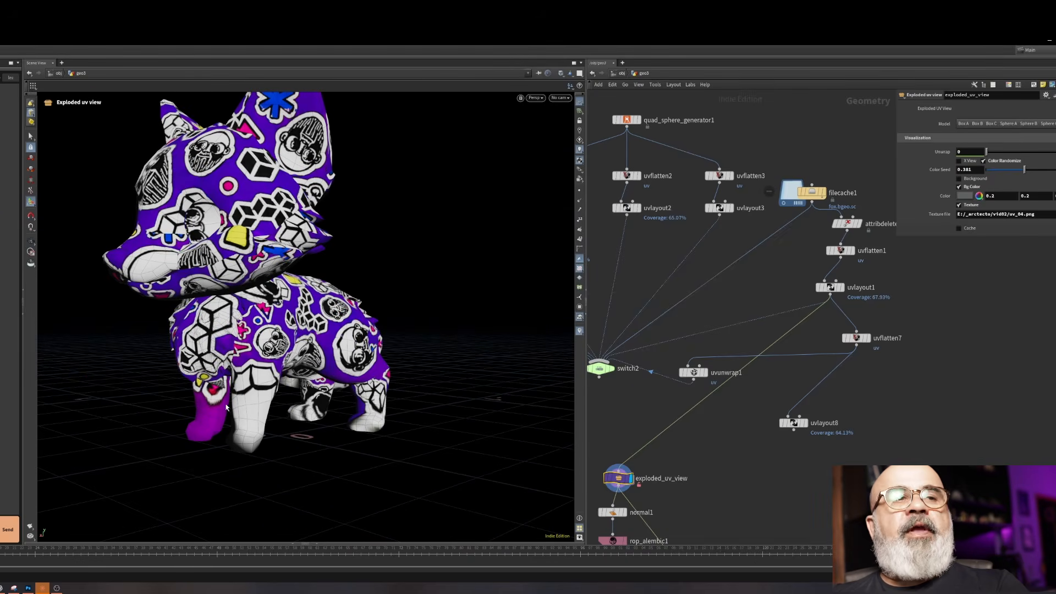
scroll(245, 411, up, 5)
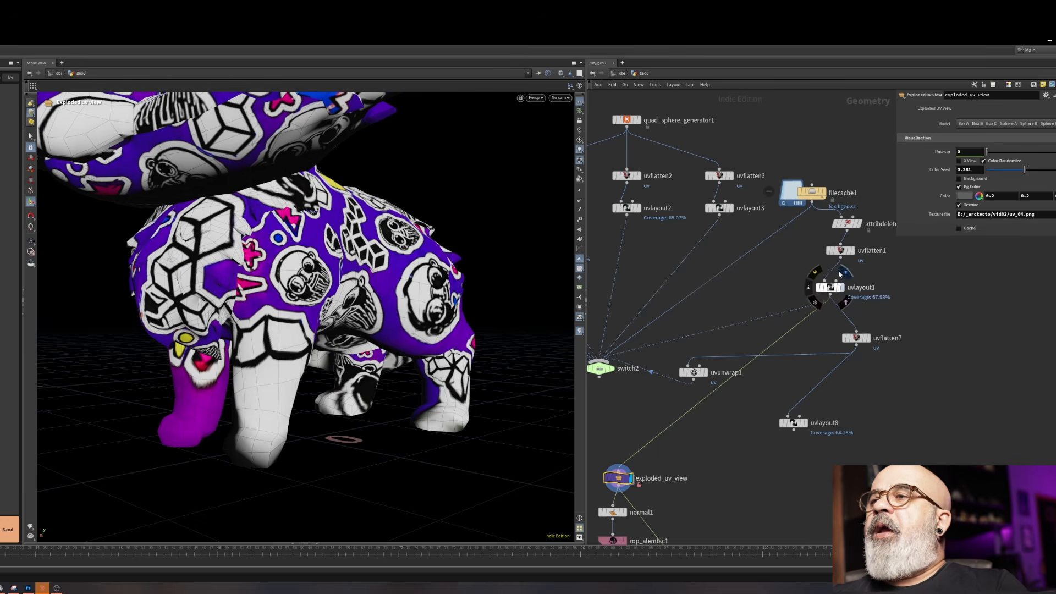
Reopen the seam selection of uvflatten1 and add a seam loop around the sole of one front paw
click(837, 251)
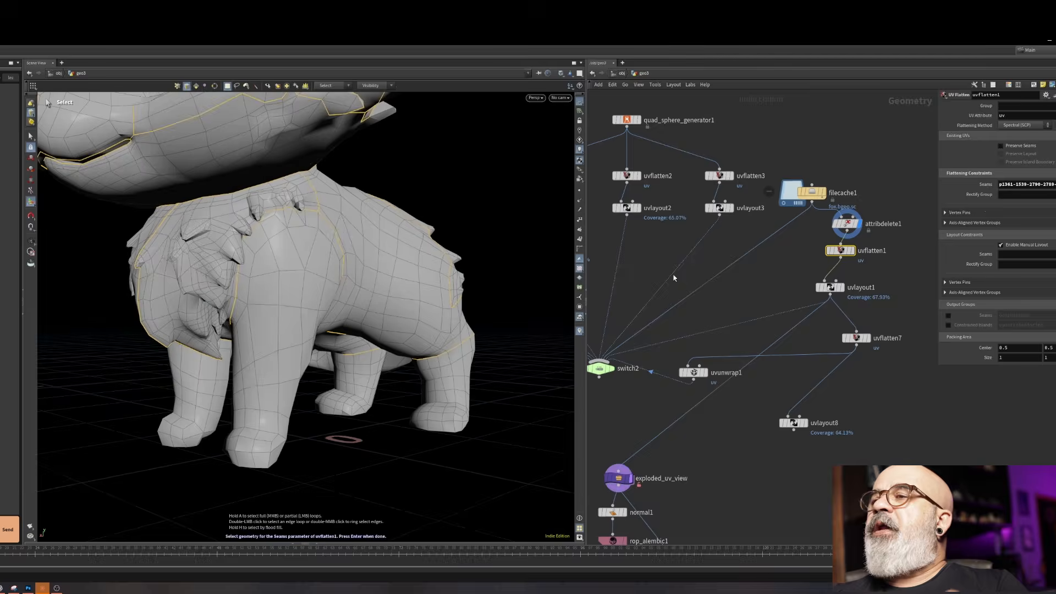
drag(168, 419, 419, 347)
key(Escape)
click(287, 246)
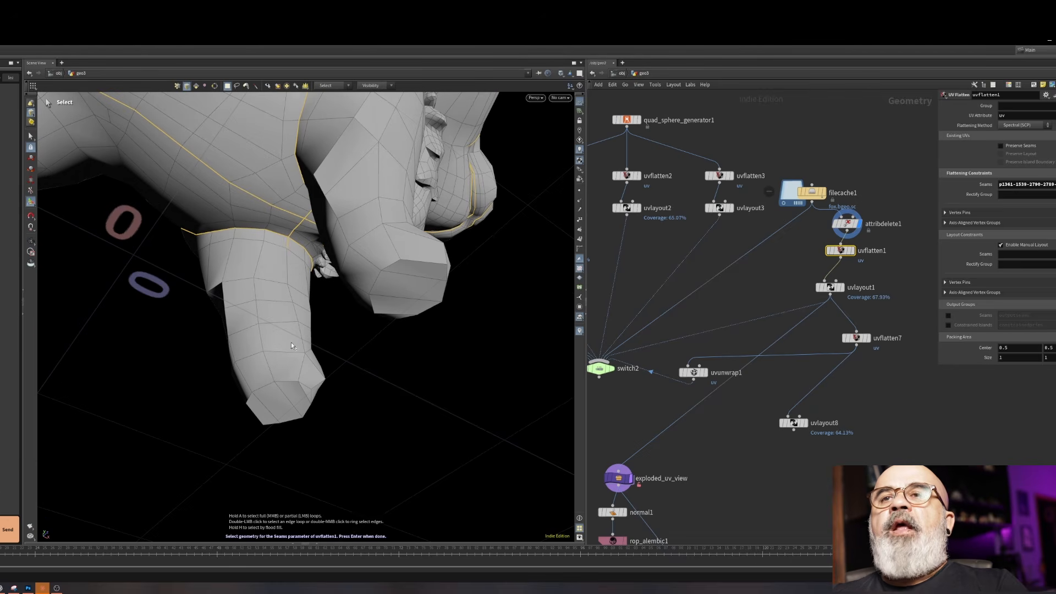
click(306, 386)
key(Escape)
drag(306, 386, 330, 357)
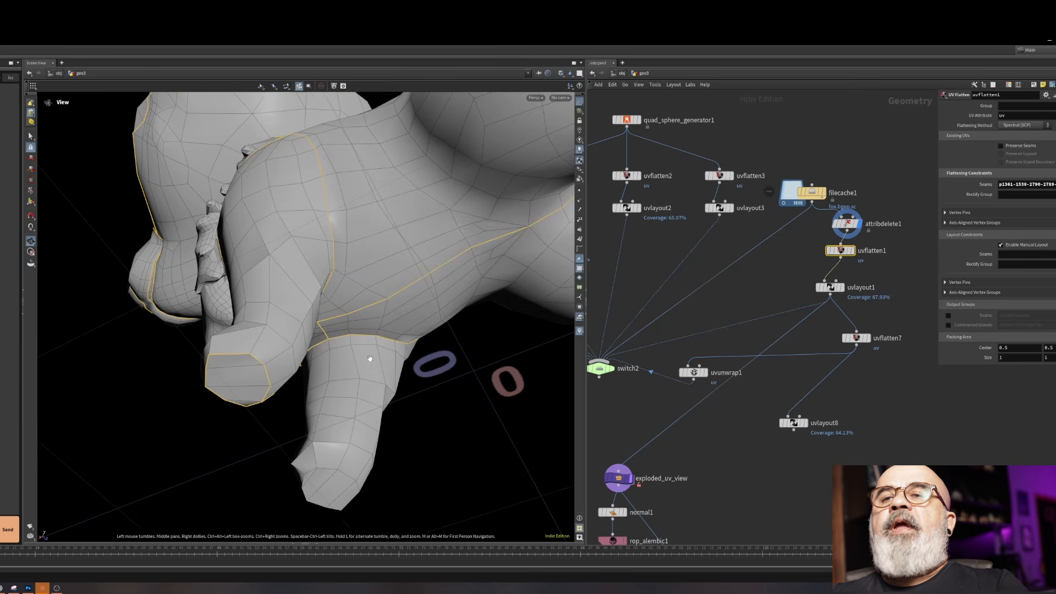
Add a seam down one hind leg, from the seam loop at its top to the open edge of the paw
key(Escape)
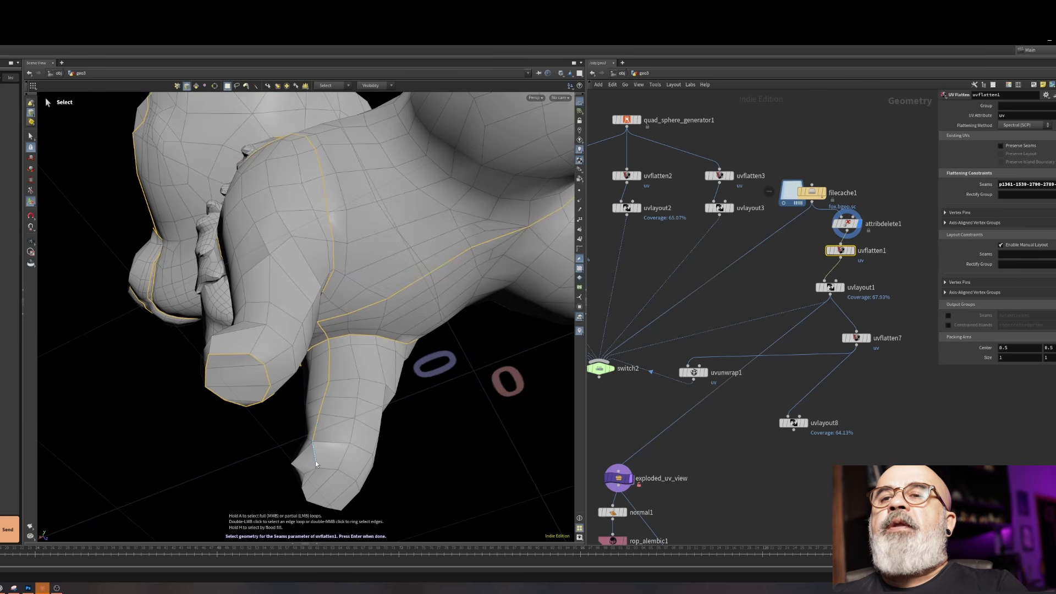
key(Escape)
drag(314, 475, 348, 362)
key(Escape)
scroll(348, 362, up, 5)
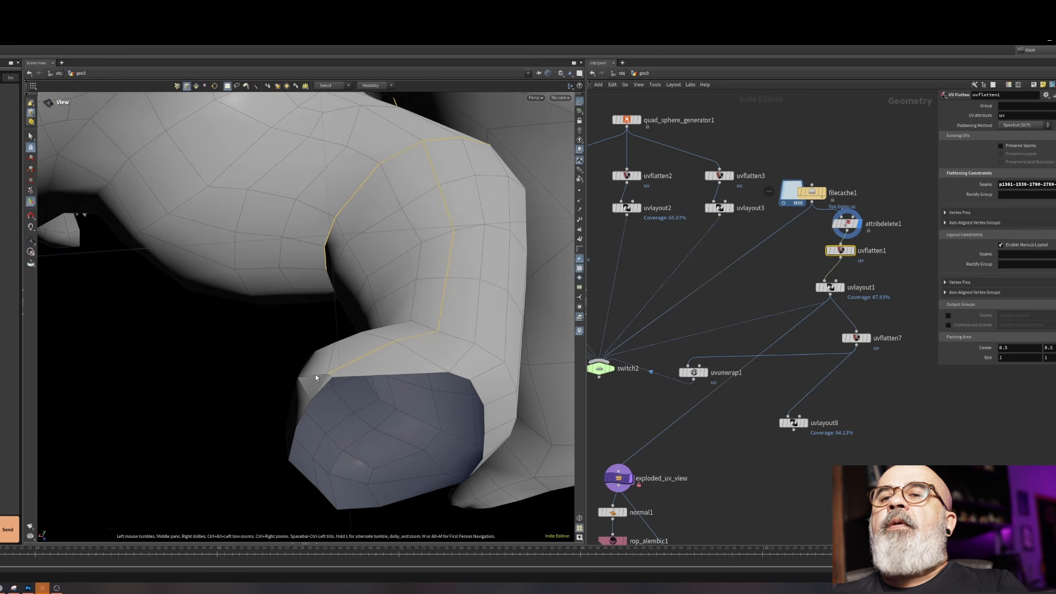
Add a matching seam down the other hind leg to the paw's open edge and accept the seams
scroll(378, 332, down, 5)
alt+drag(377, 333, 359, 388)
scroll(358, 389, up, 5)
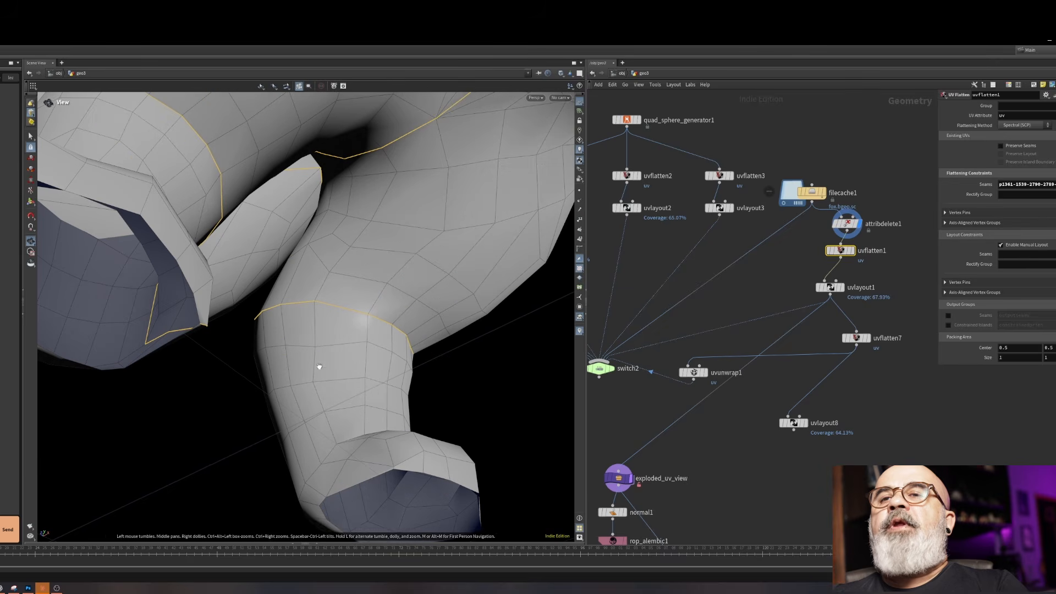
shift+click(396, 469)
scroll(391, 458, up, 5)
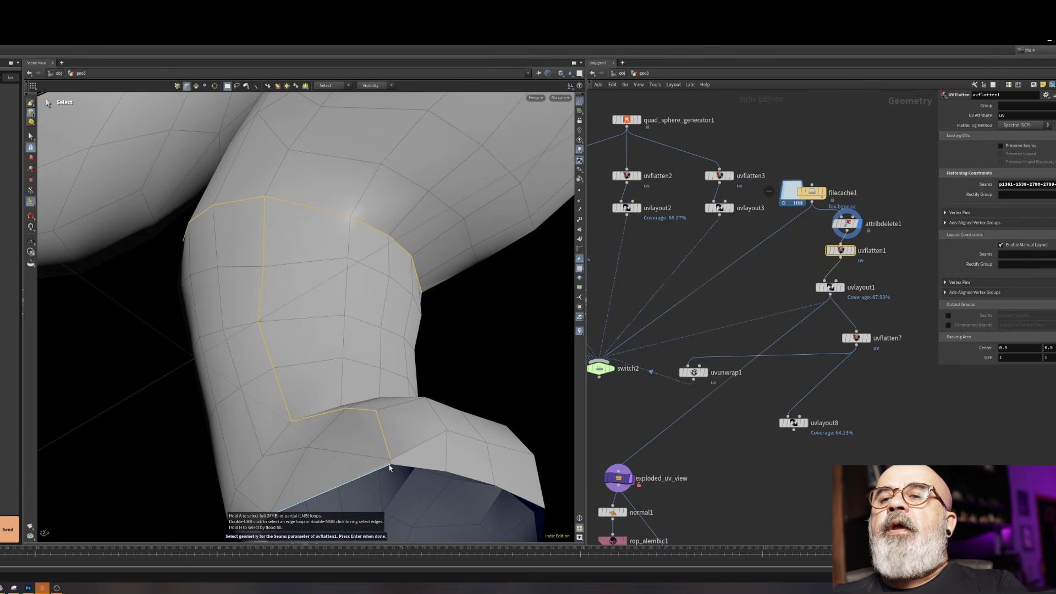
scroll(389, 365, down, 5)
alt+drag(389, 366, 281, 323)
drag(338, 379, 341, 364)
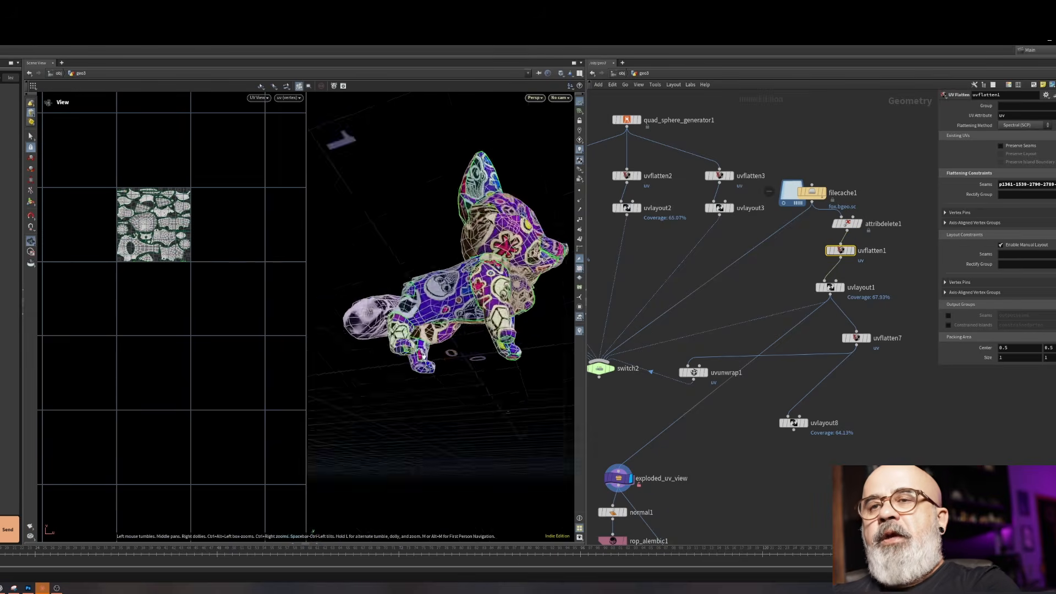
Enlarge the perspective view to fill the viewport and examine the textured fox's legs and body up close
alt+drag(423, 356, 440, 371)
alt+right_drag(440, 371, 471, 383)
key(w)
key(w)
alt+drag(472, 383, 519, 365)
key(space+b)
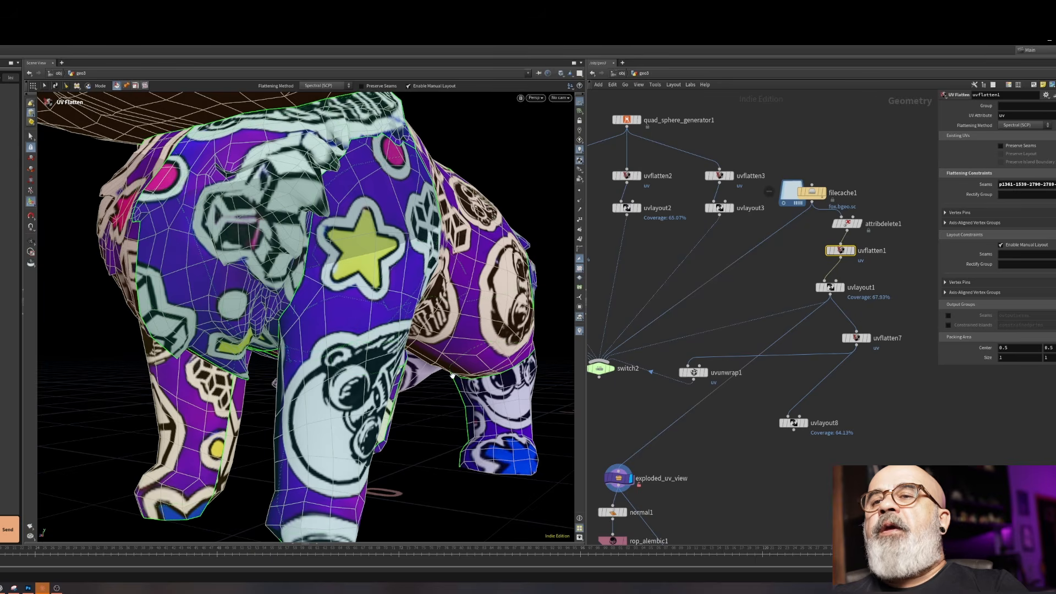
Select exploded_uv_view and inspect the texture across the fox's front leg and chest
click(616, 485)
alt+right_drag(484, 434, 410, 394)
alt+drag(410, 393, 363, 401)
alt+right_drag(363, 401, 338, 451)
alt+drag(337, 451, 471, 424)
alt+right_drag(472, 424, 462, 464)
alt+drag(462, 463, 421, 444)
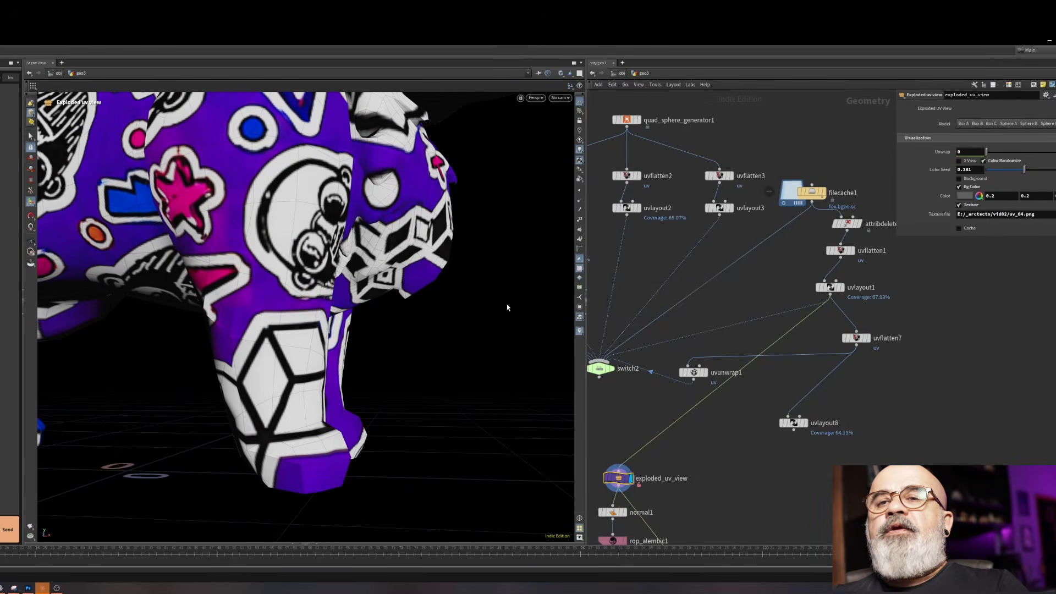
Turn off the texture in exploded_uv_view and switch Unwrap between 1 and 0, ending at 1, to compare islands with the fox
click(969, 207)
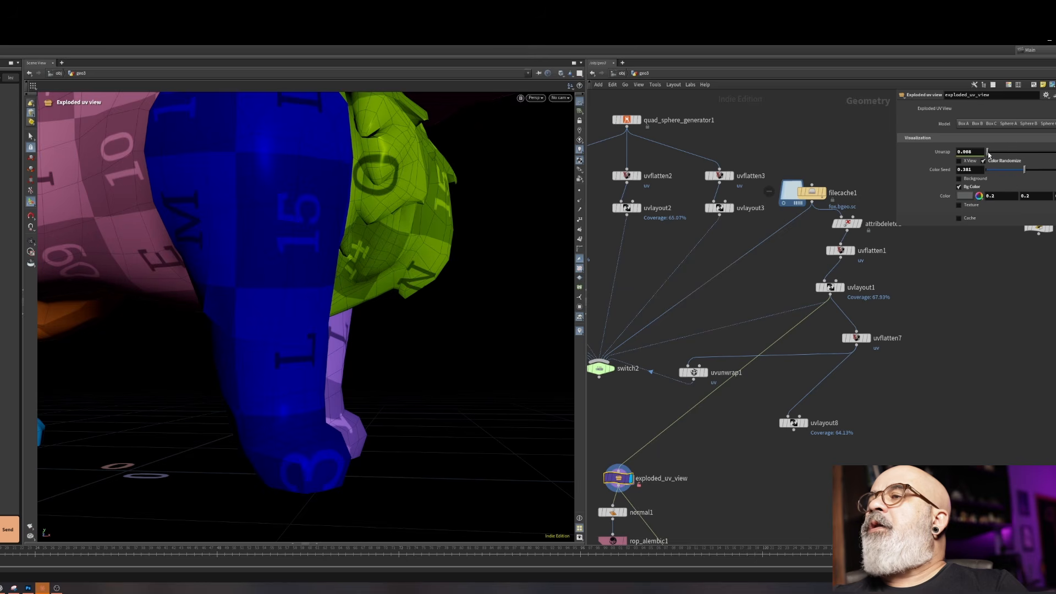
drag(987, 155, 1050, 152)
scroll(442, 267, down, 10)
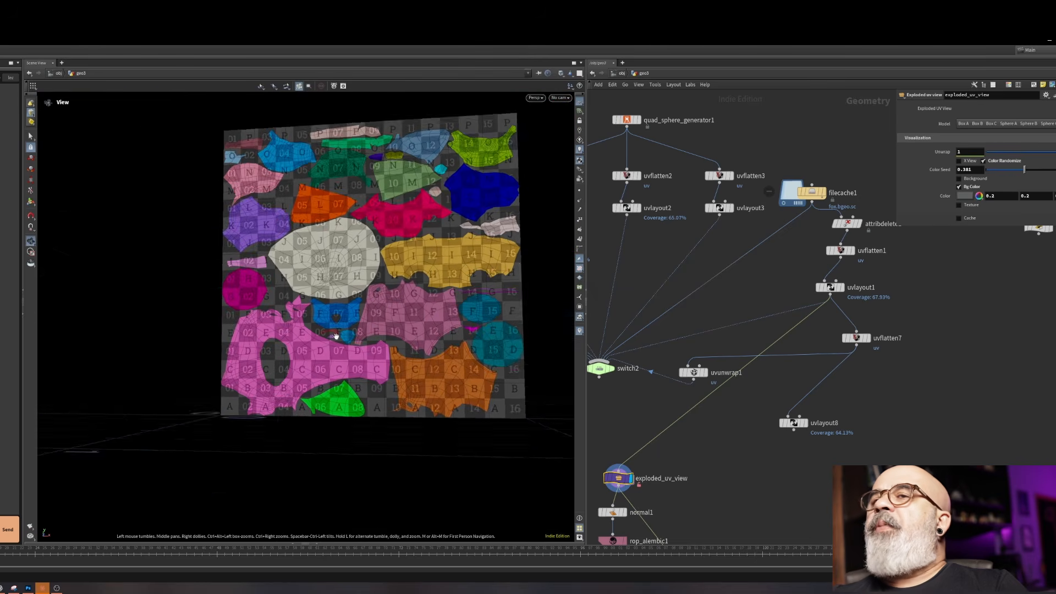
scroll(385, 286, up, 2)
key(Return)
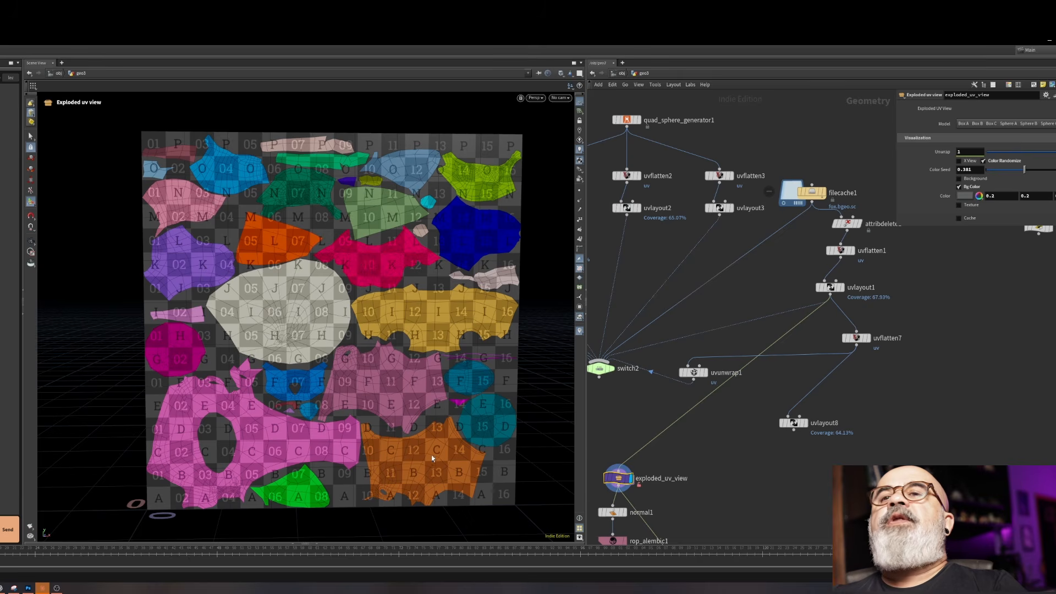
drag(1054, 152, 929, 176)
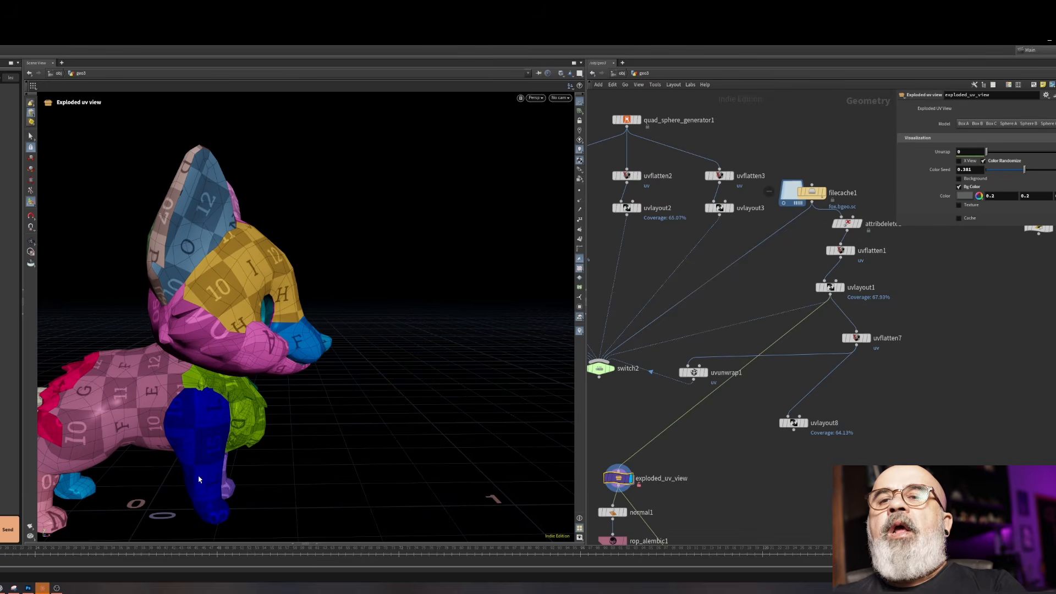
drag(988, 153, 1055, 152)
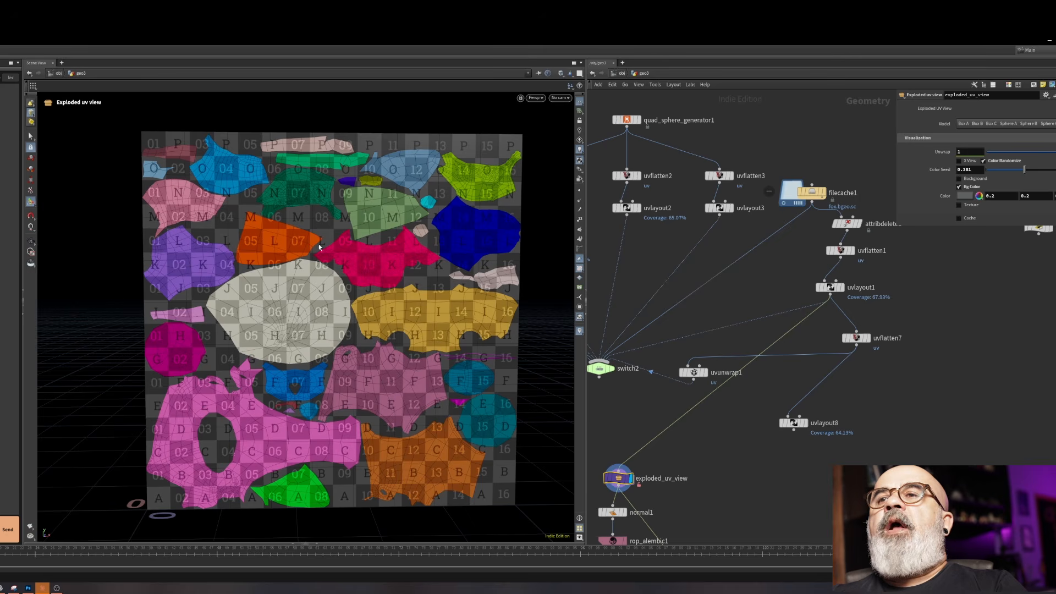
Examine the edge flow of the two front leg islands in the unwrapped layout using wireframe display
alt+right_drag(169, 265, 335, 205)
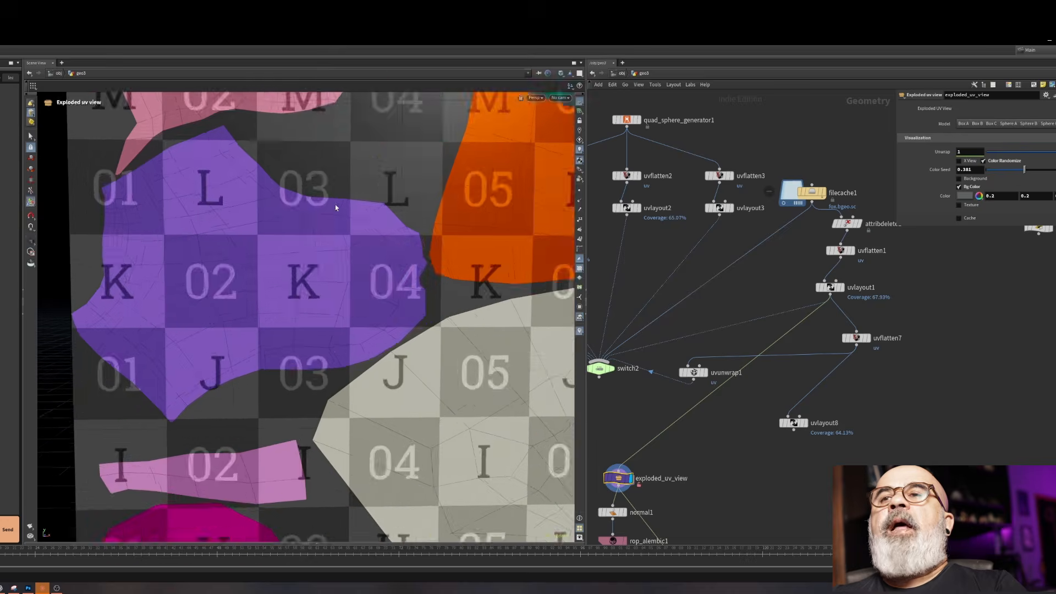
key(w)
alt+right_drag(250, 221, 113, 234)
alt+middle_drag(400, 237, 198, 312)
alt+right_drag(287, 289, 458, 264)
alt+middle_drag(385, 409, 243, 369)
alt+right_drag(243, 369, 417, 359)
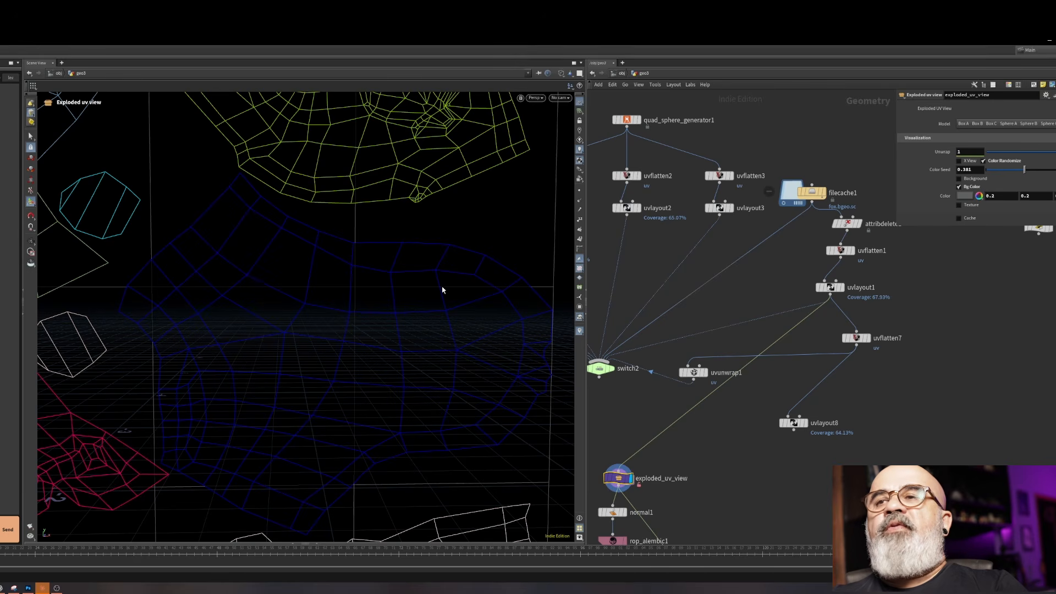
alt+right_drag(443, 290, 275, 391)
alt+middle_drag(275, 390, 349, 356)
alt+right_drag(349, 356, 353, 347)
alt+drag(354, 347, 443, 312)
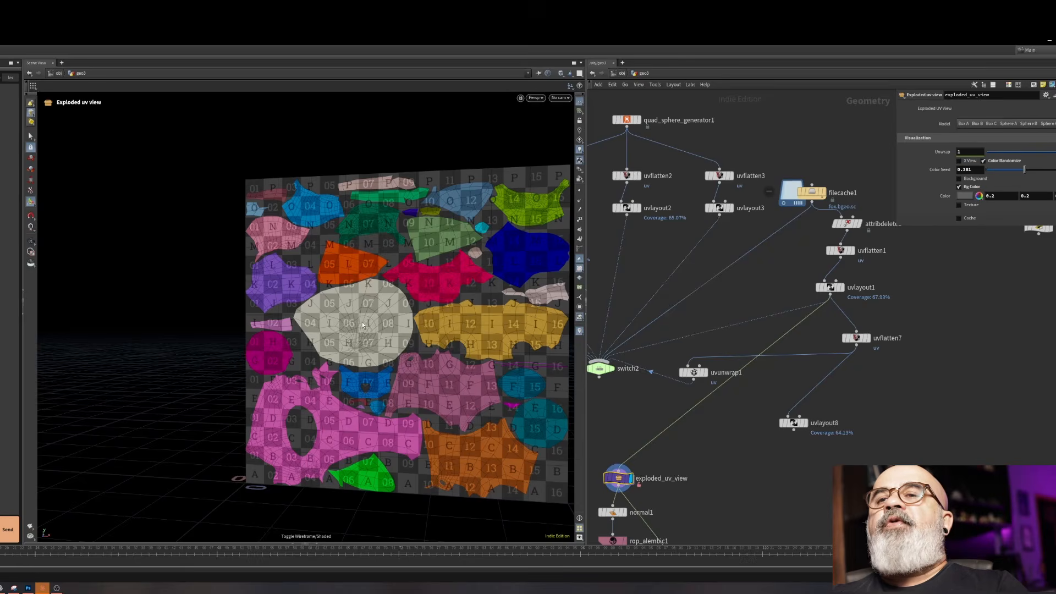
Set Unwrap to 0 in exploded_uv_view and reopen the seam selection of uvflatten1
drag(1055, 153, 952, 165)
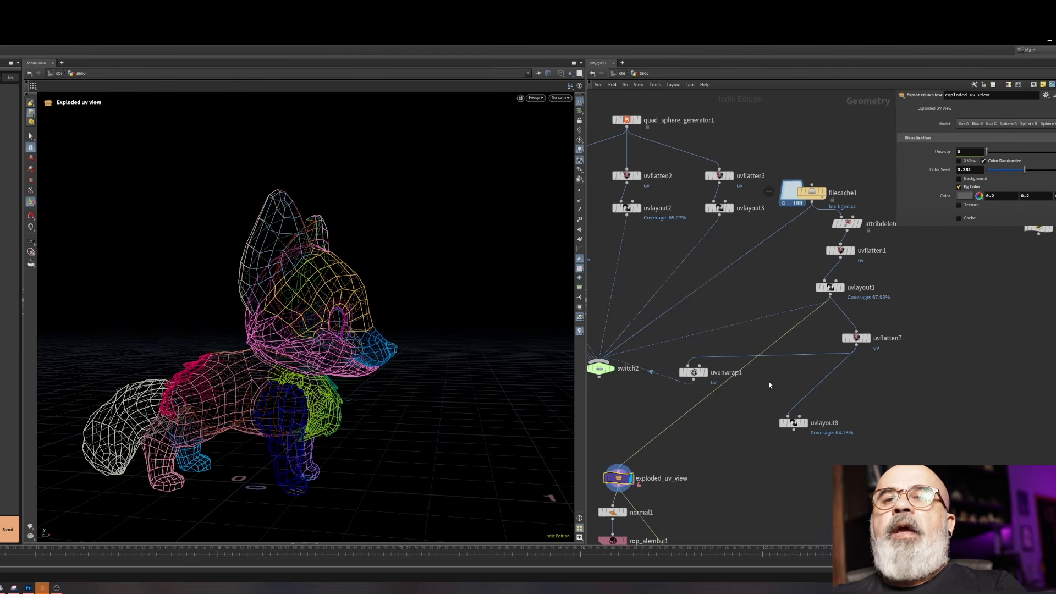
click(847, 252)
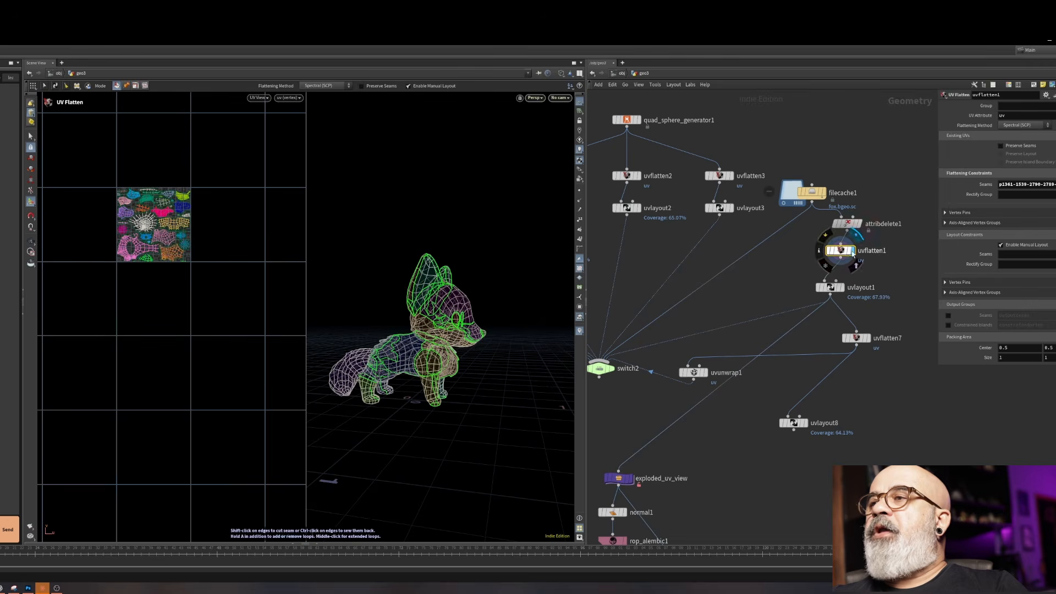
click(1055, 185)
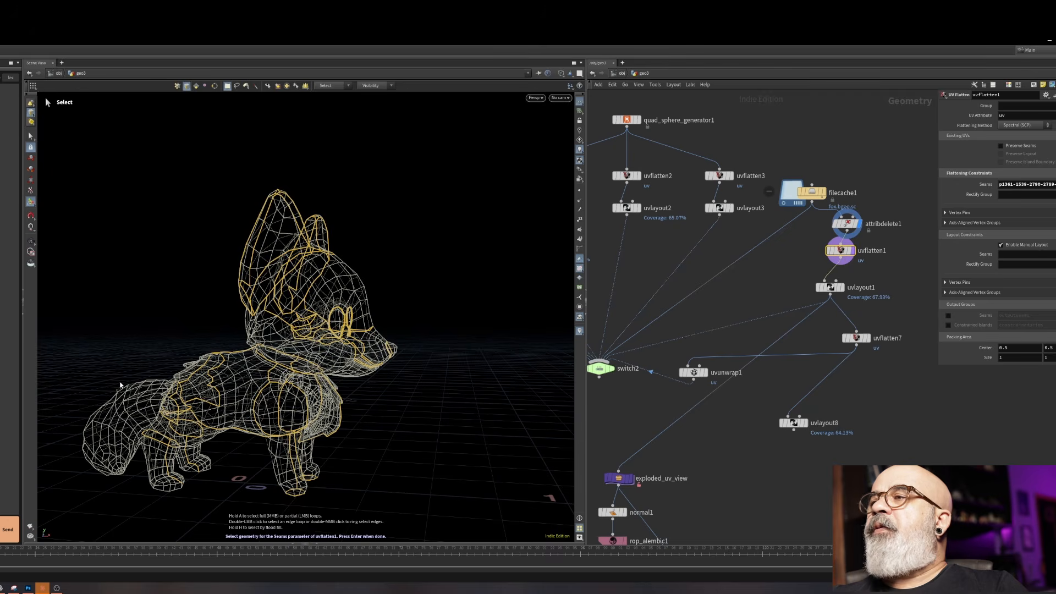
Add a seam along one side of the tail toward its end and a small seam loop around the tip
scroll(218, 407, up, 5)
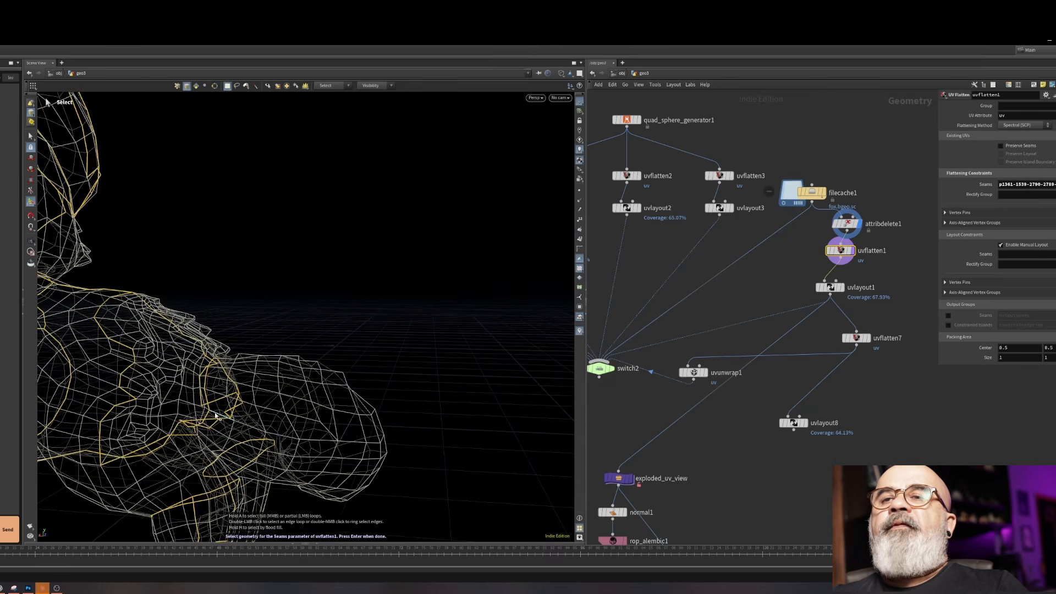
key(Escape)
mouse_move(216, 416)
mouse_down()
mouse_move(280, 413)
mouse_move(158, 431)
mouse_move(326, 348)
mouse_up()
alt+drag(387, 393, 353, 500)
alt+right_drag(354, 500, 396, 388)
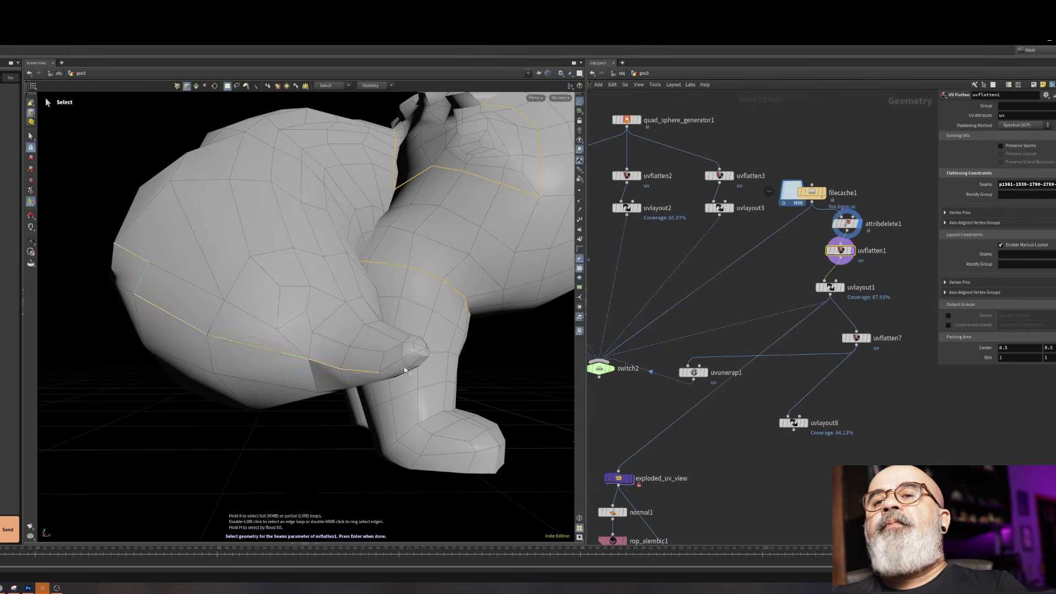
scroll(406, 371, up, 2)
alt+drag(406, 371, 314, 338)
alt+middle_drag(403, 341, 207, 423)
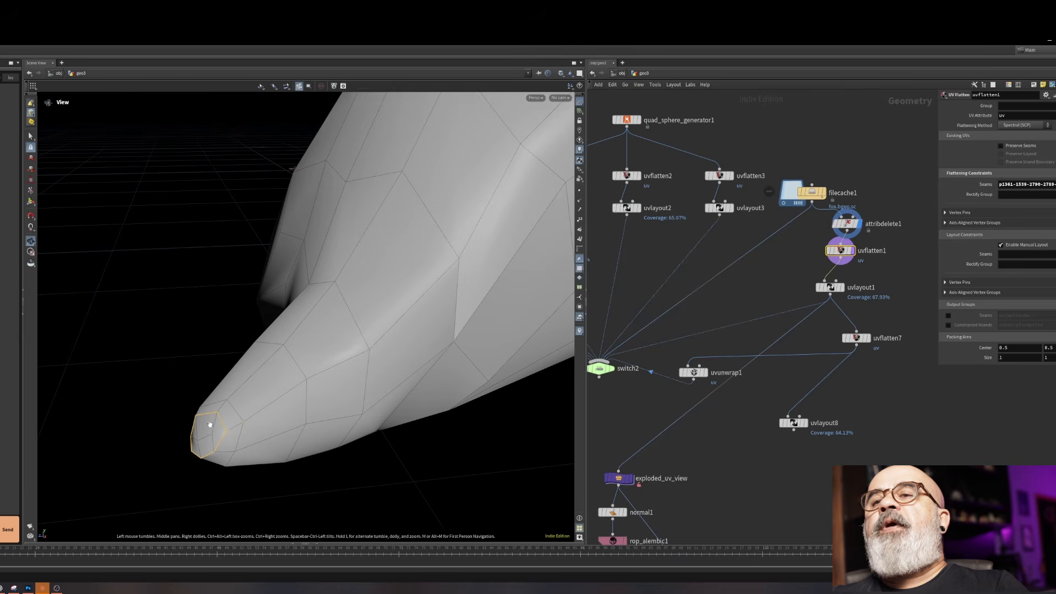
Add a seam along the opposite side of the tail, from the tip to its base, and accept the seams
drag(302, 313, 434, 314)
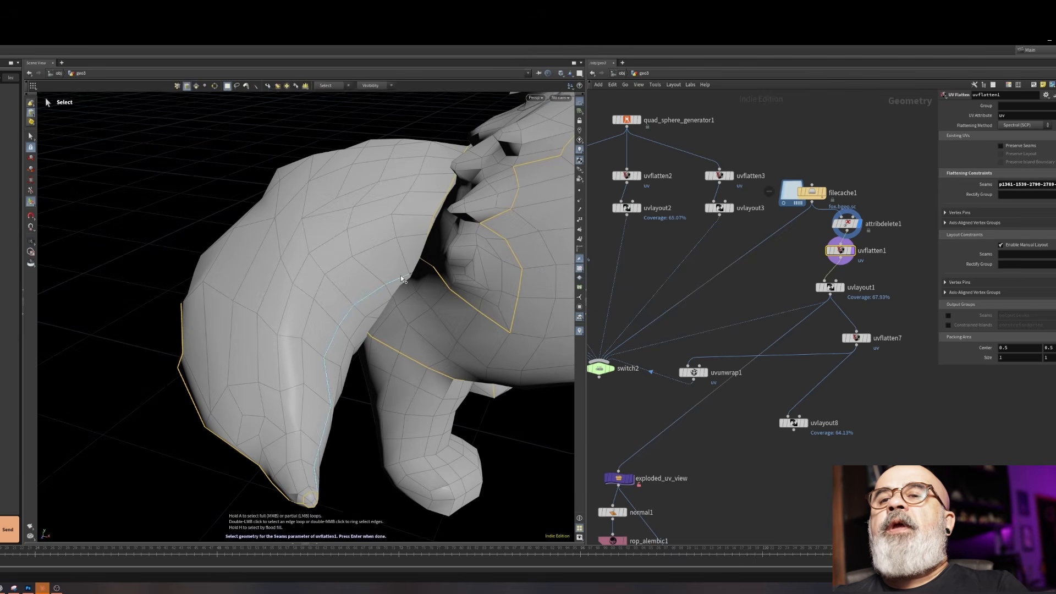
scroll(400, 275, up, 8)
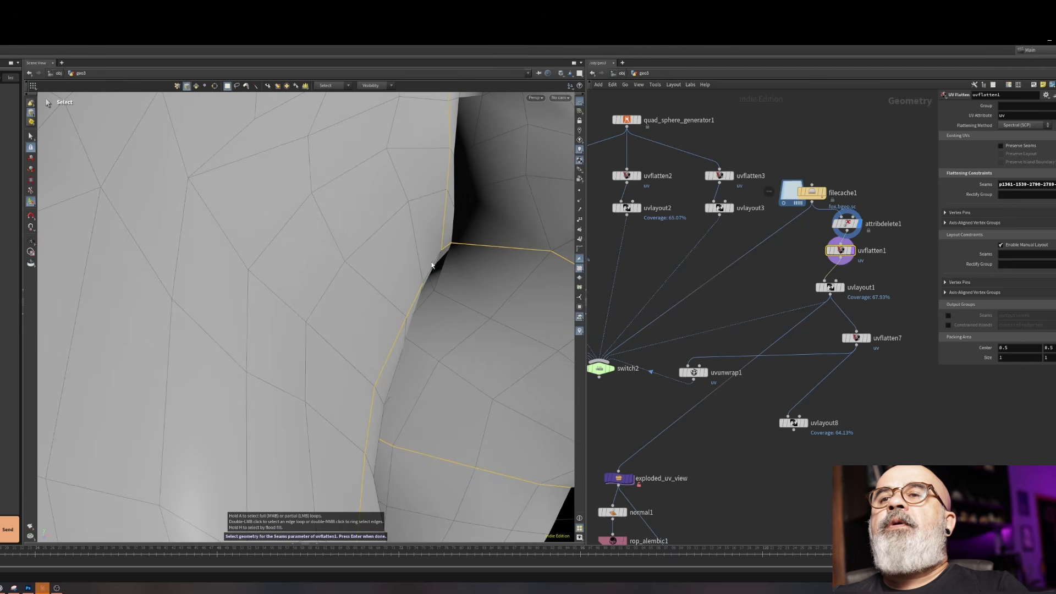
alt+drag(412, 266, 424, 250)
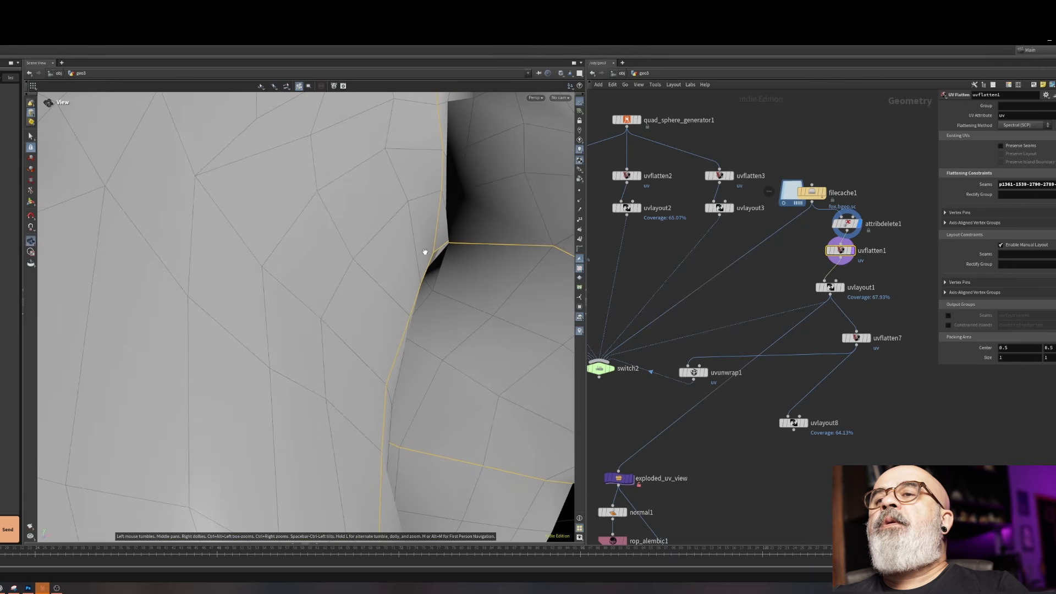
alt+right_drag(424, 250, 264, 367)
alt+drag(264, 367, 366, 319)
key(Return)
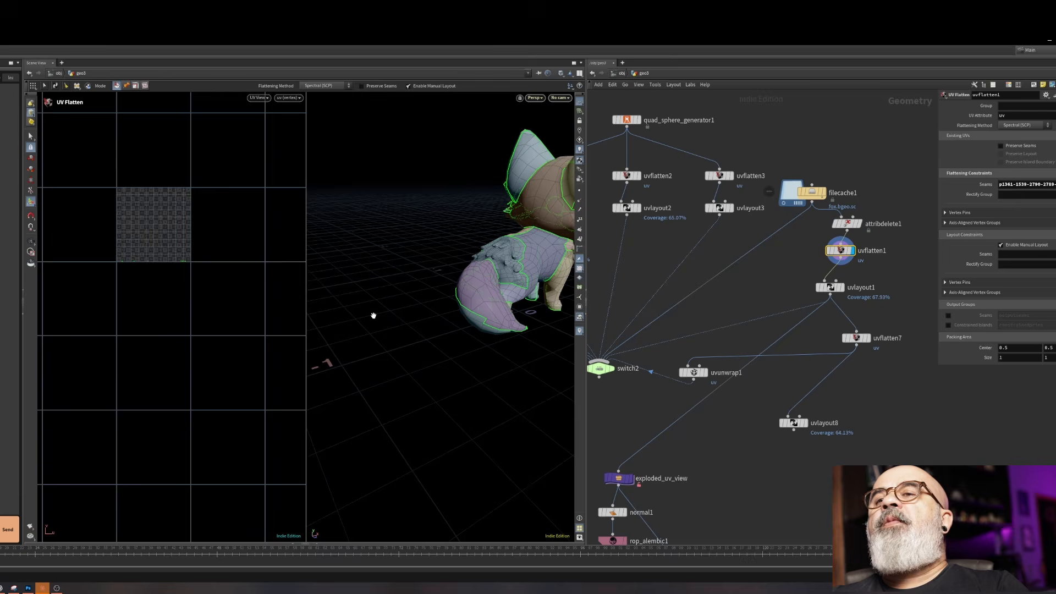
Display exploded_uv_view and inspect the split tail islands on the fox
alt+drag(492, 308, 542, 275)
scroll(655, 418, up, 5)
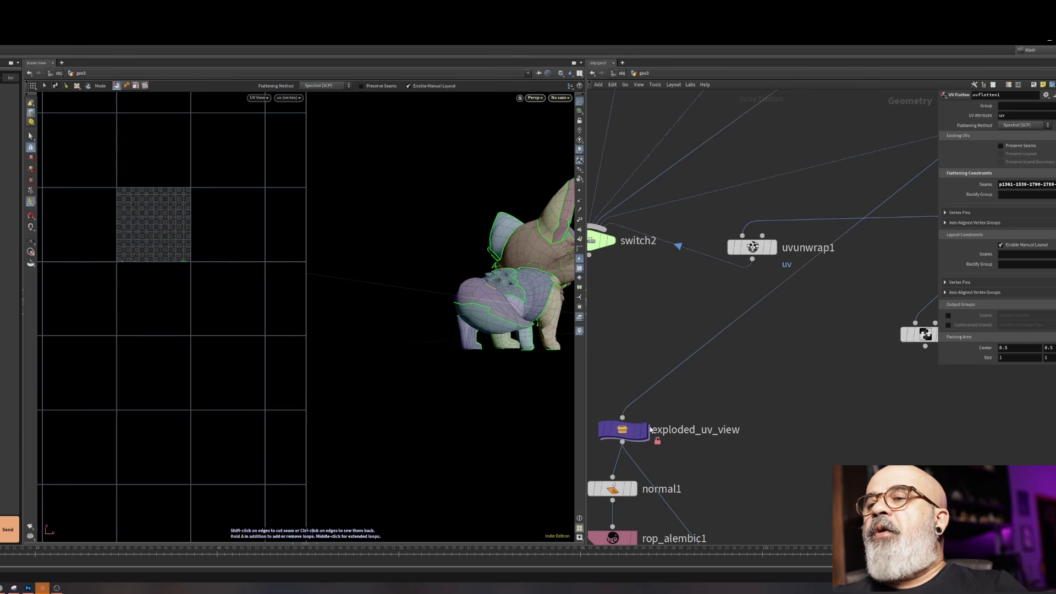
click(645, 430)
click(621, 430)
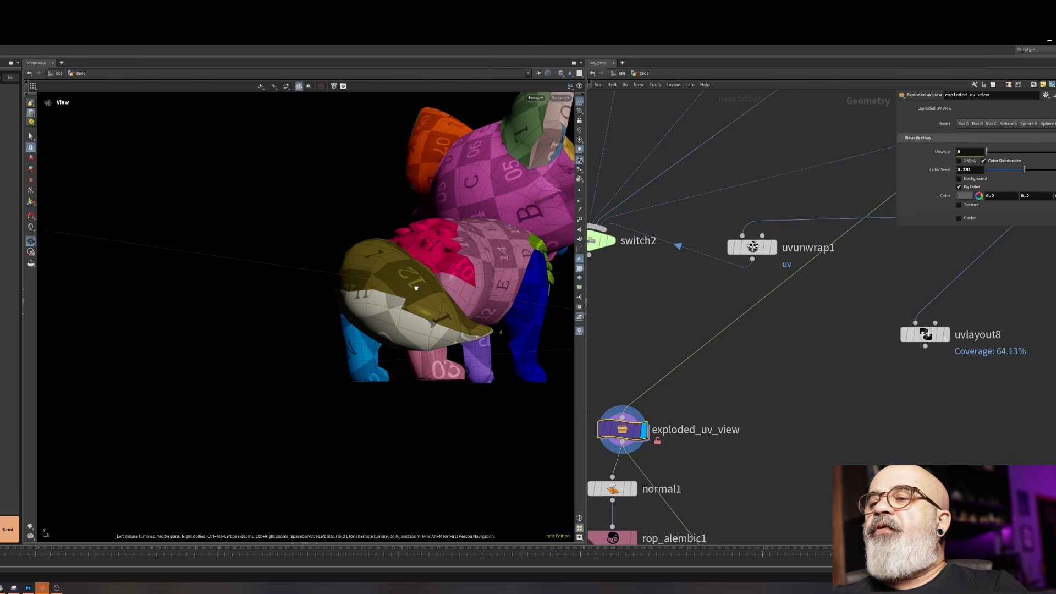
drag(418, 288, 413, 295)
alt+middle_drag(413, 294, 255, 379)
mouse_move(255, 379)
alt+mouse_down()
mouse_move(276, 393)
mouse_move(259, 363)
alt+mouse_up()
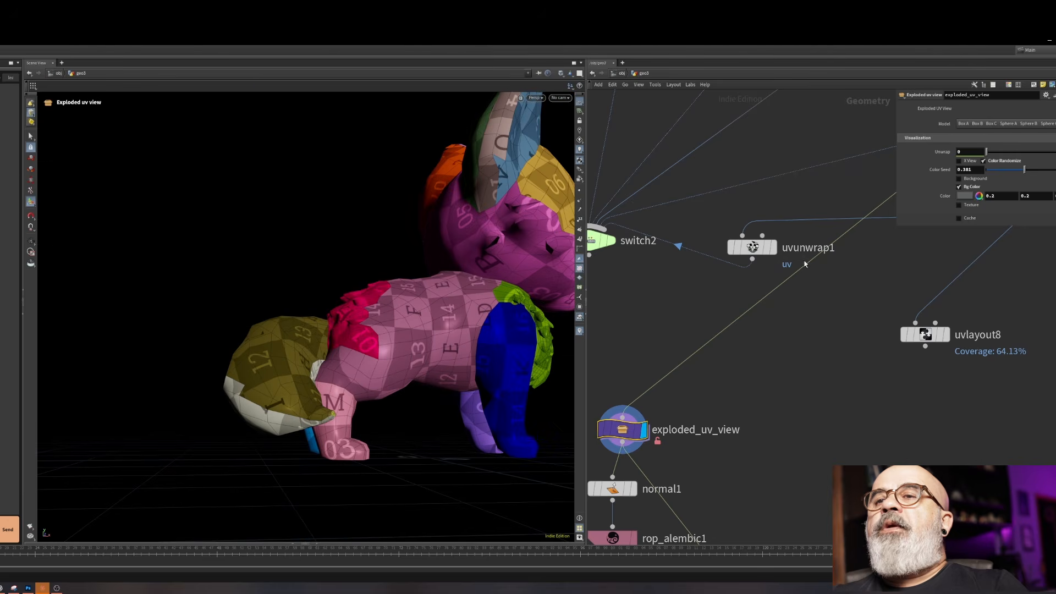
Turn on the texture in exploded_uv_view and inspect the pattern on the fox from all sides
click(971, 209)
alt+drag(410, 377, 350, 374)
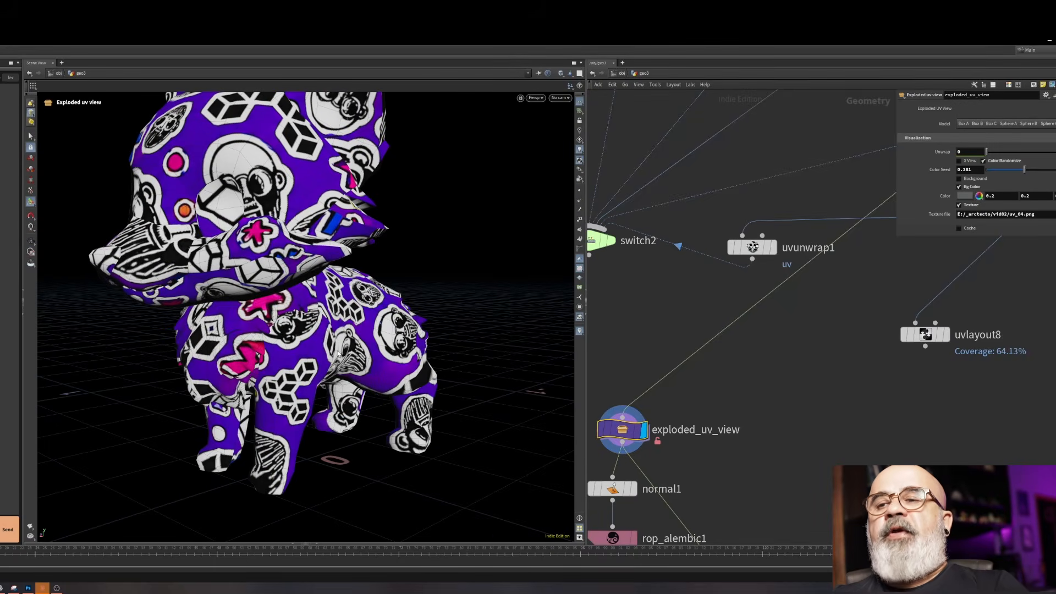
drag(338, 325, 443, 325)
drag(375, 167, 418, 264)
drag(402, 202, 442, 388)
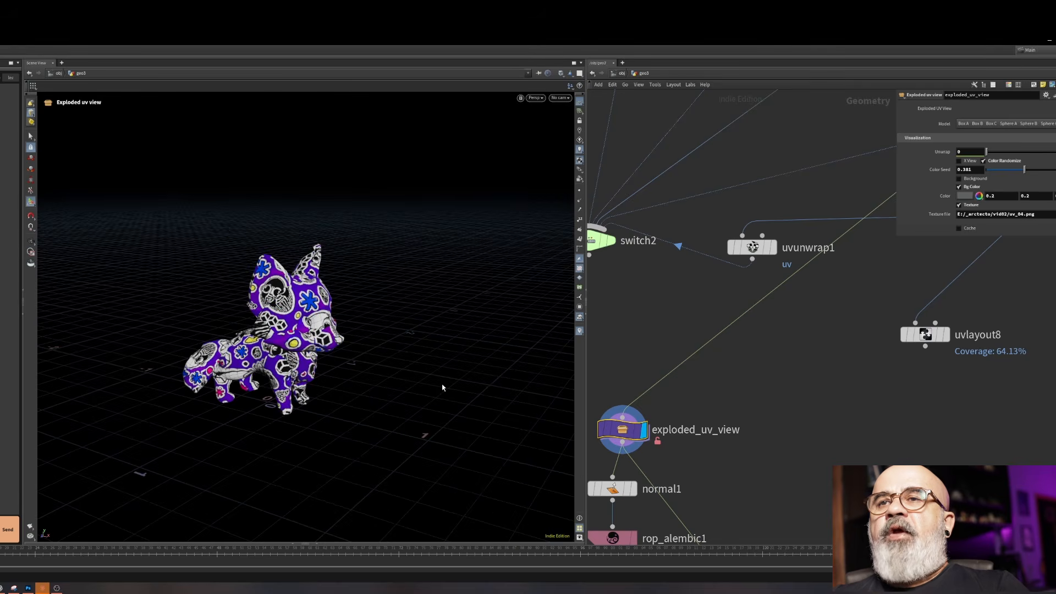
Set Unwrap to 1, turn off the texture and inspect the flattened islands in the UV layout
drag(988, 154, 1055, 153)
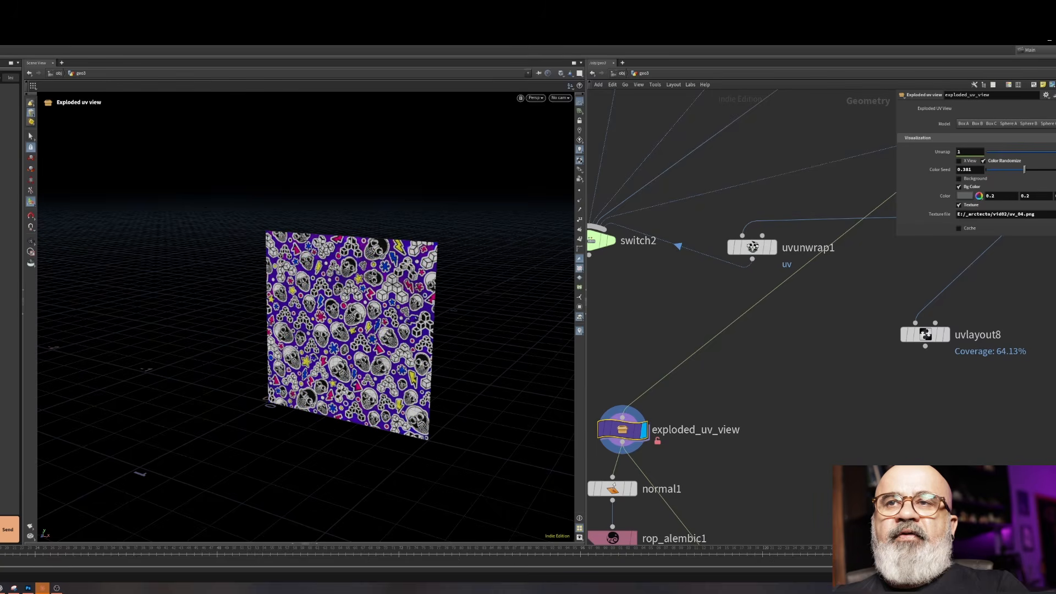
click(959, 205)
drag(404, 354, 454, 212)
scroll(408, 299, up, 5)
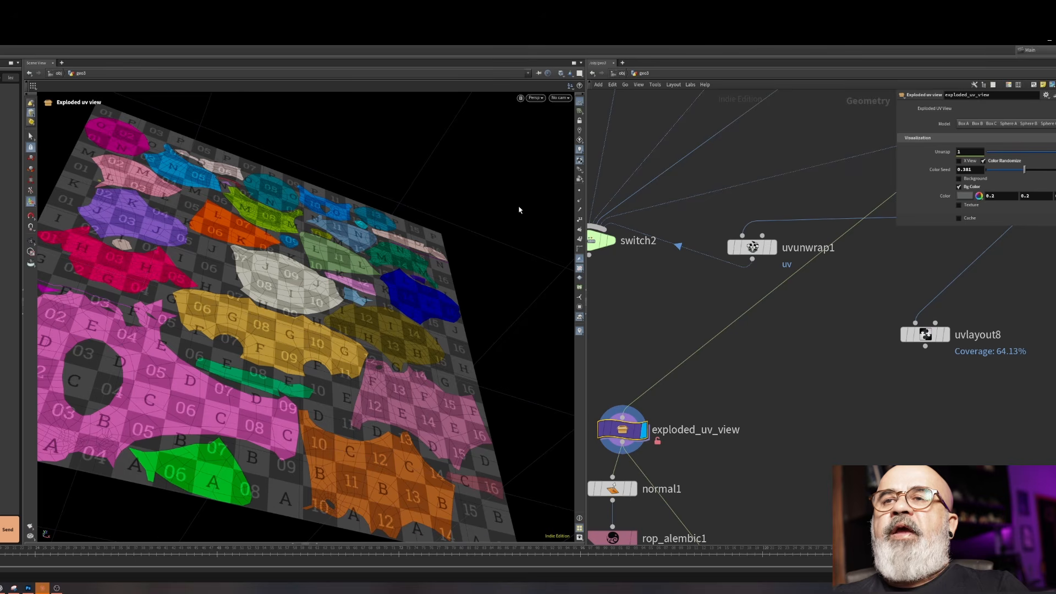